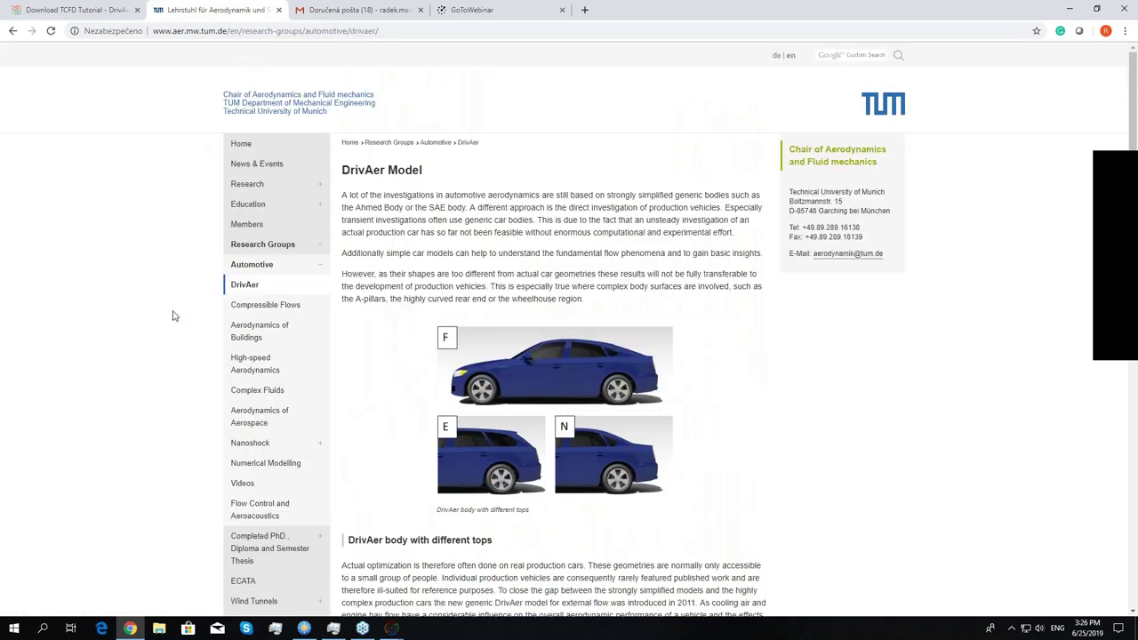
- Examine the DrivAer Model web page and the TCFD tutorial download page for the DrivAer car model
{"action": "scroll", "coordinate": [174, 316], "scroll_direction": "down", "scroll_amount": 2}
{"action": "scroll", "coordinate": [178, 318], "scroll_direction": "up", "scroll_amount": 1}
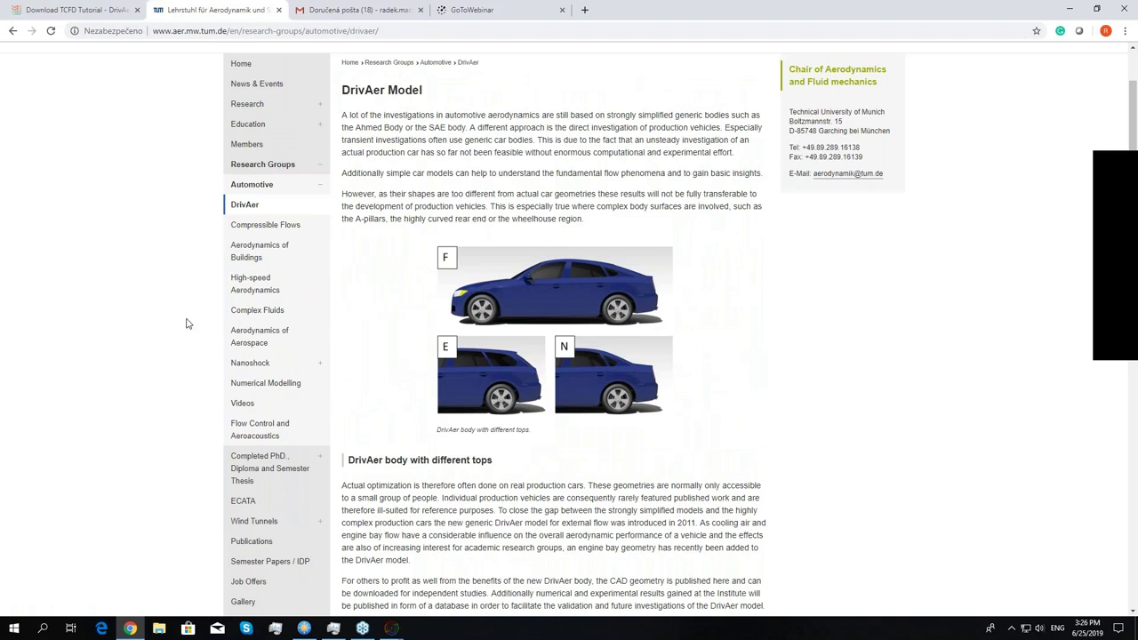
{"action": "scroll", "coordinate": [571, 354], "scroll_direction": "up", "scroll_amount": 2}
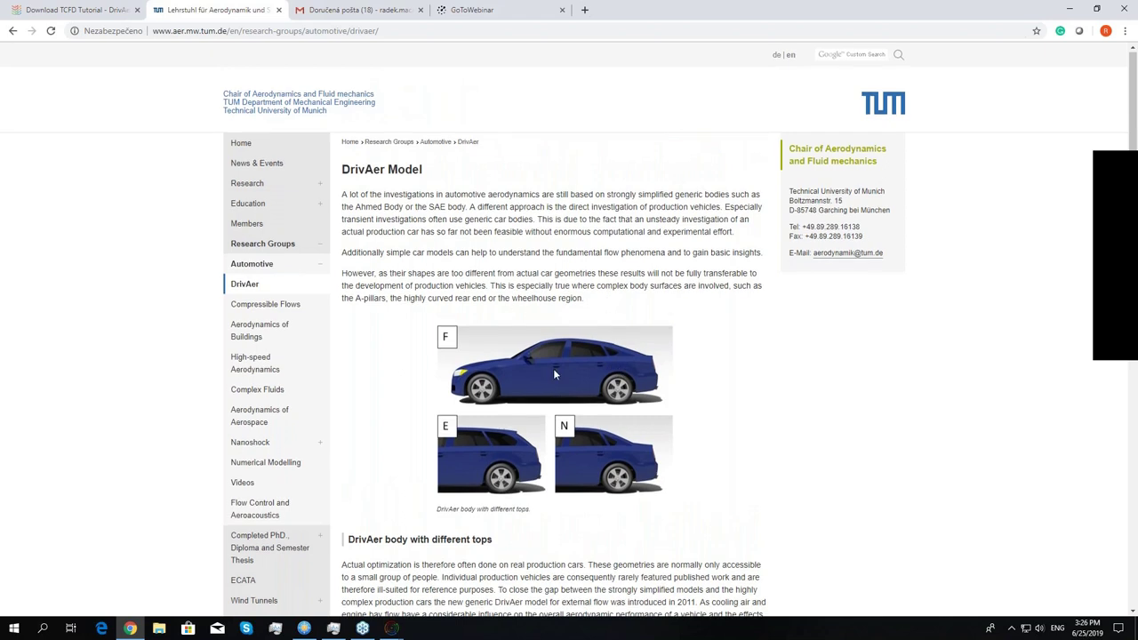
{"action": "scroll", "coordinate": [553, 368], "scroll_direction": "down", "scroll_amount": 2}
{"action": "scroll", "coordinate": [587, 339], "scroll_direction": "up", "scroll_amount": 1}
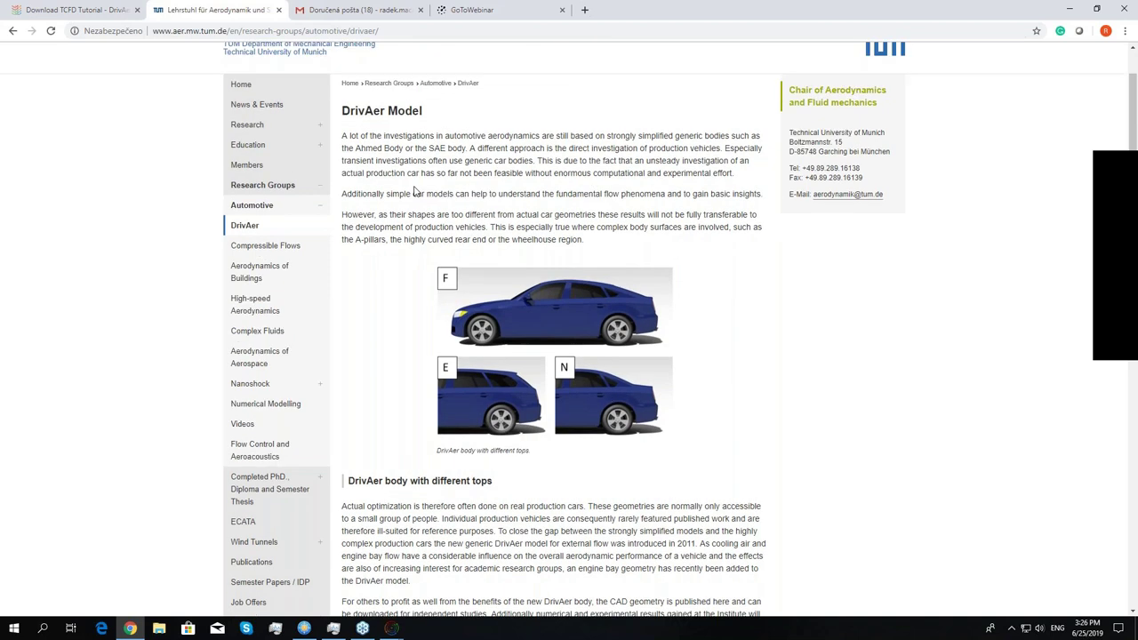
{"action": "key", "text": "ctrl+shift+Tab"}
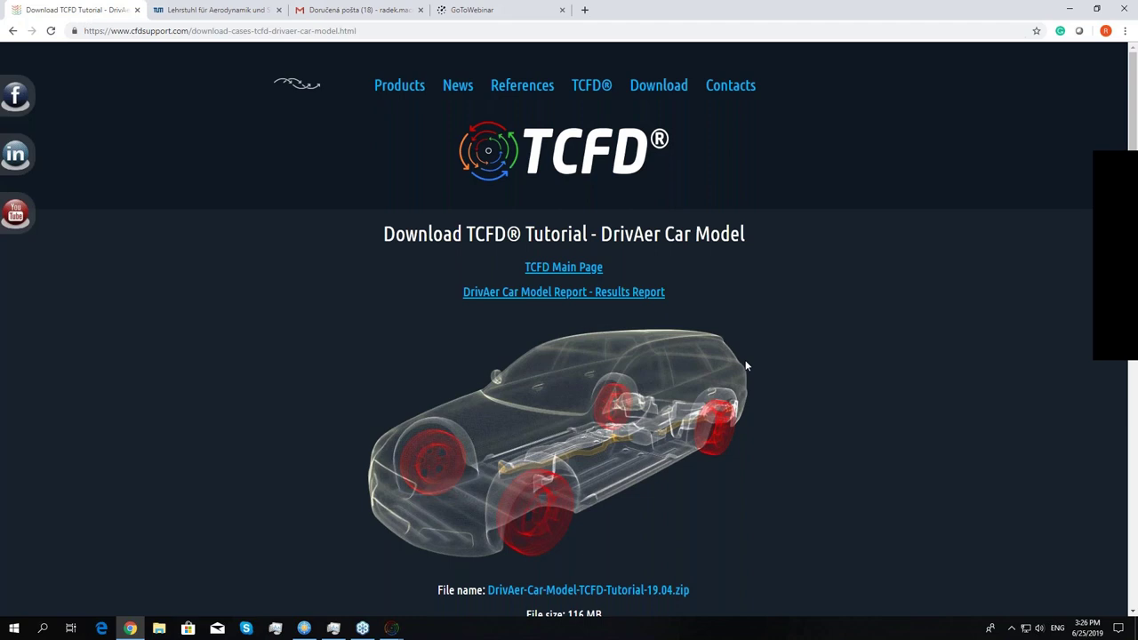
{"action": "scroll", "coordinate": [800, 382], "scroll_direction": "down", "scroll_amount": 1}
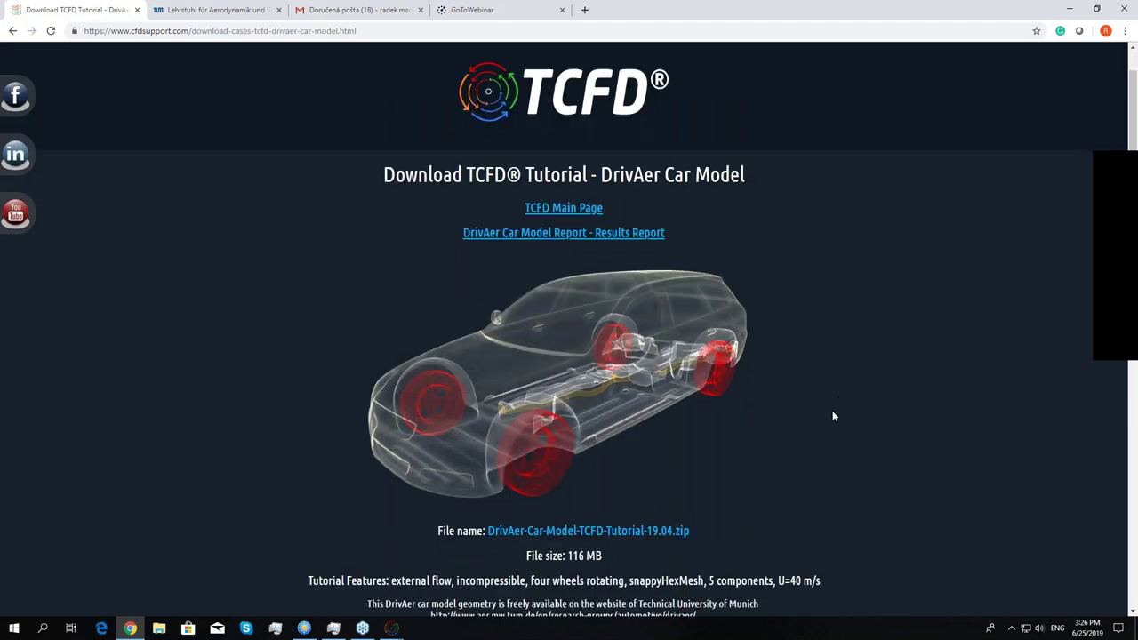
{"action": "scroll", "coordinate": [833, 415], "scroll_direction": "up", "scroll_amount": 1}
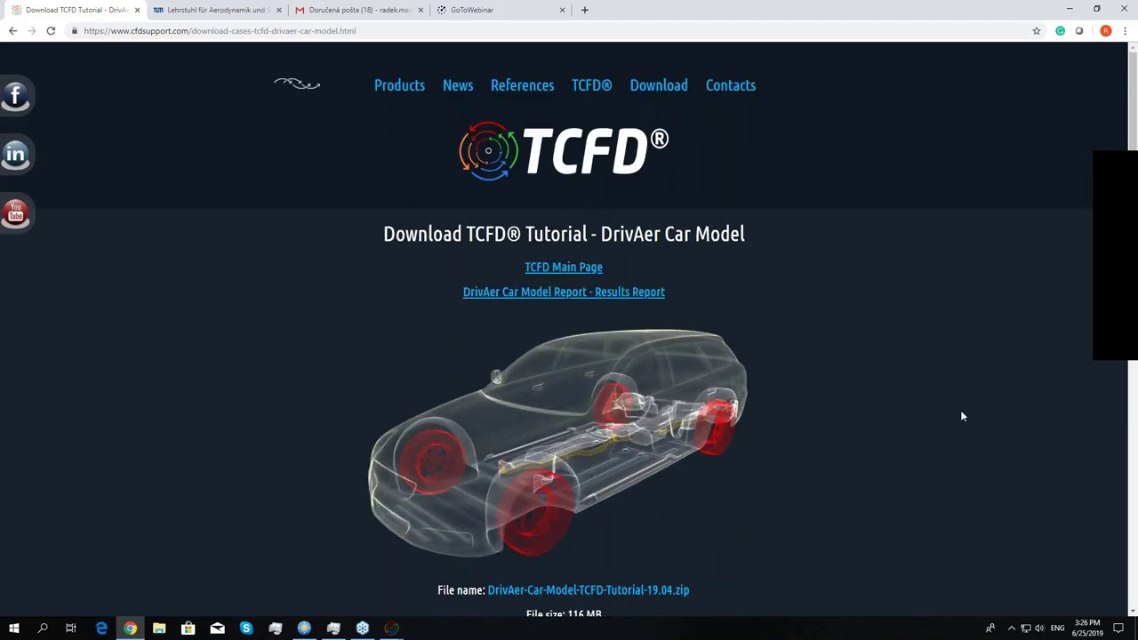
{"action": "scroll", "coordinate": [485, 430], "scroll_direction": "down", "scroll_amount": 1}
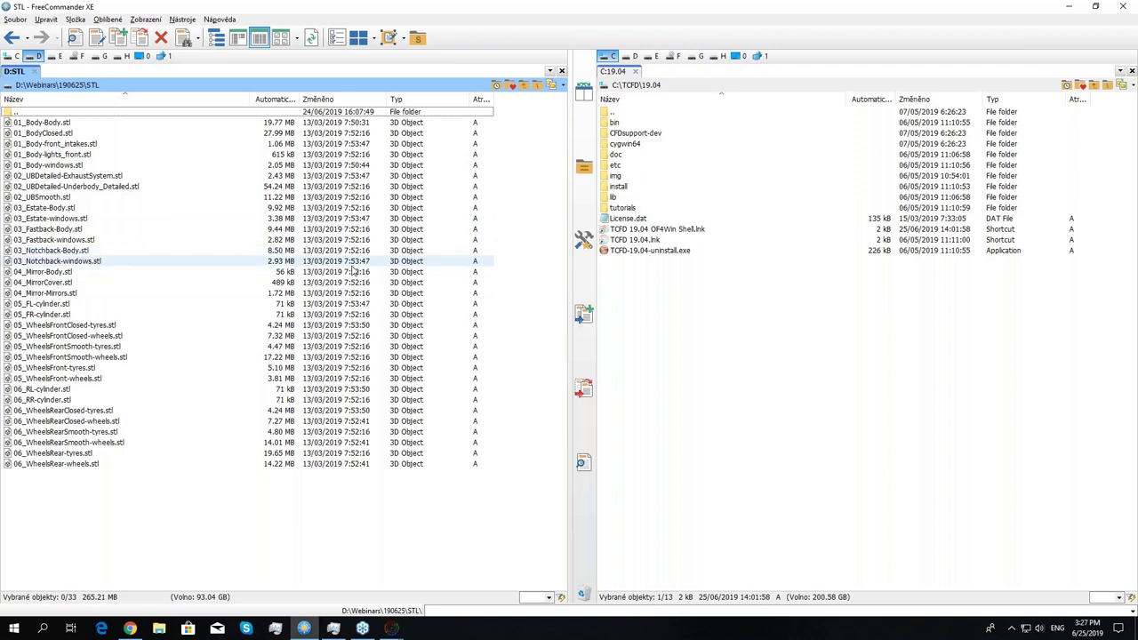
- Switch to the TCFD 19.04 ParaView window, maximize it and give the Properties area more height
{"action": "key", "text": "alt+Tab"}
{"action": "key", "text": "super+d"}
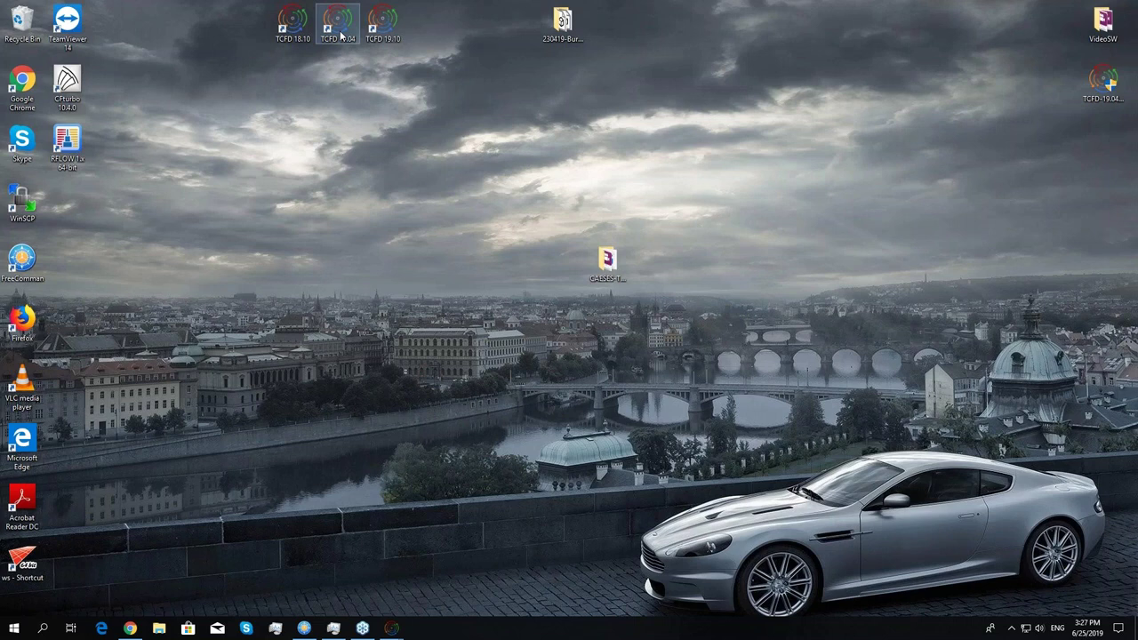
{"action": "left_click", "coordinate": [339, 28]}
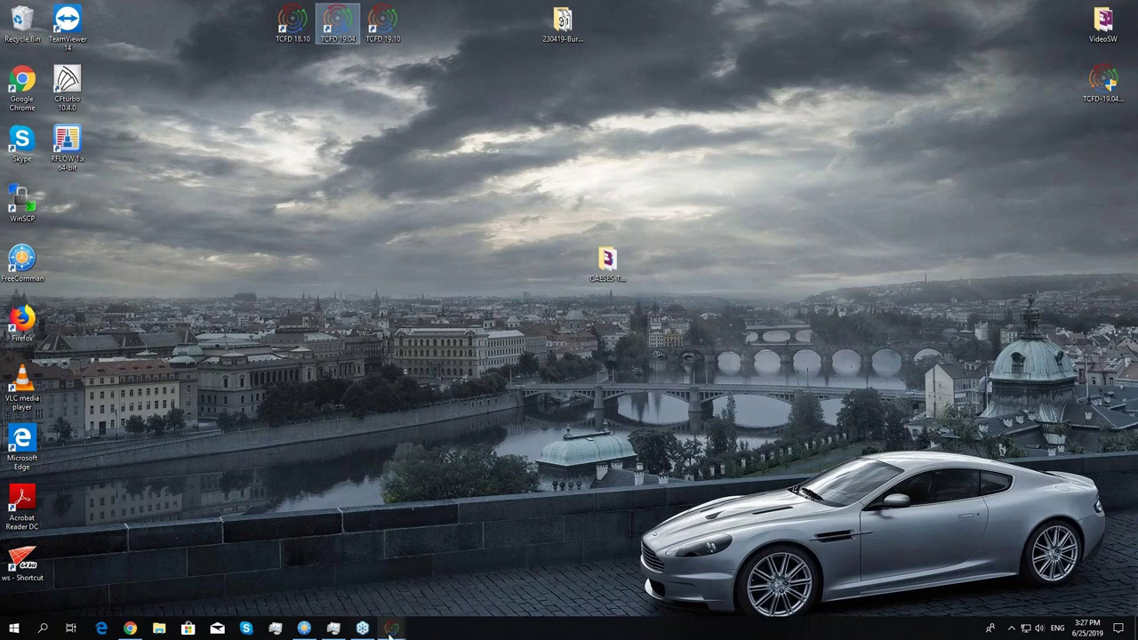
{"action": "mouse_move", "coordinate": [389, 629]}
{"action": "left_click", "coordinate": [529, 584]}
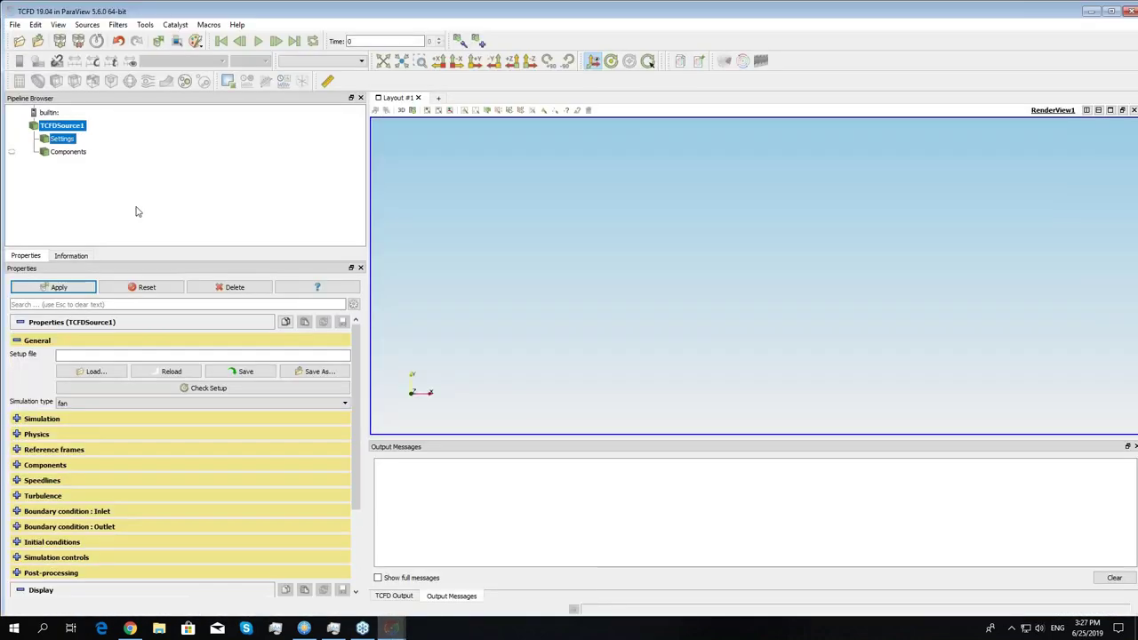
{"action": "double_click", "coordinate": [319, 11]}
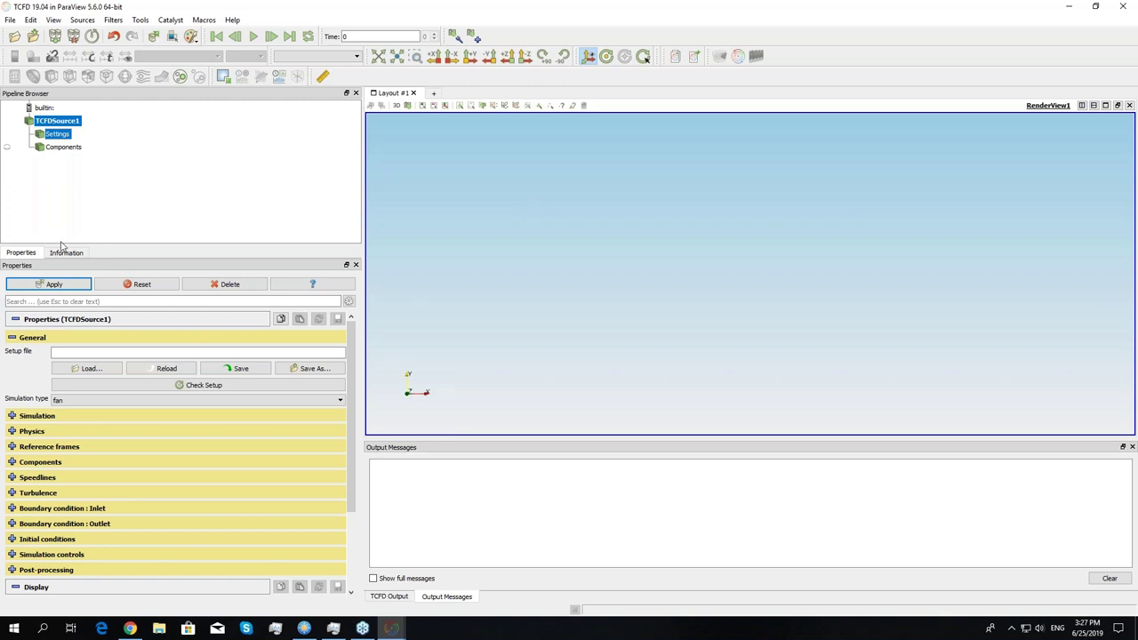
{"action": "left_click_drag", "start_coordinate": [75, 245], "coordinate": [76, 190]}
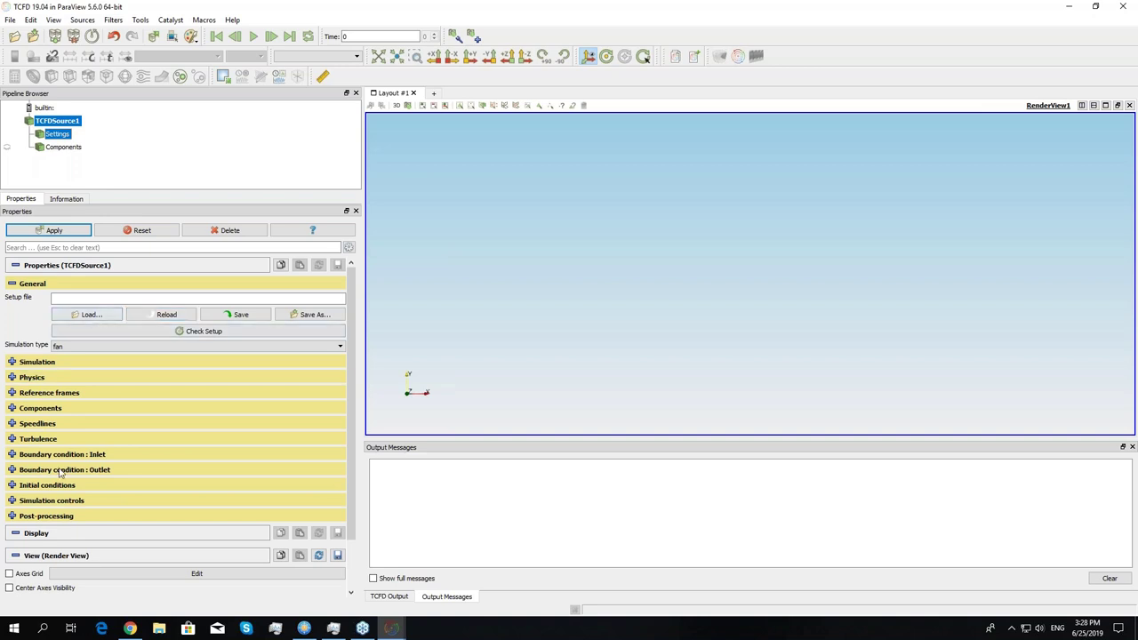
- Save the TCFD setup as myWebinarSetup in D:/Webinars/190625
{"action": "scroll", "coordinate": [351, 356], "scroll_direction": "down", "scroll_amount": 2}
{"action": "scroll", "coordinate": [351, 356], "scroll_direction": "up", "scroll_amount": 2}
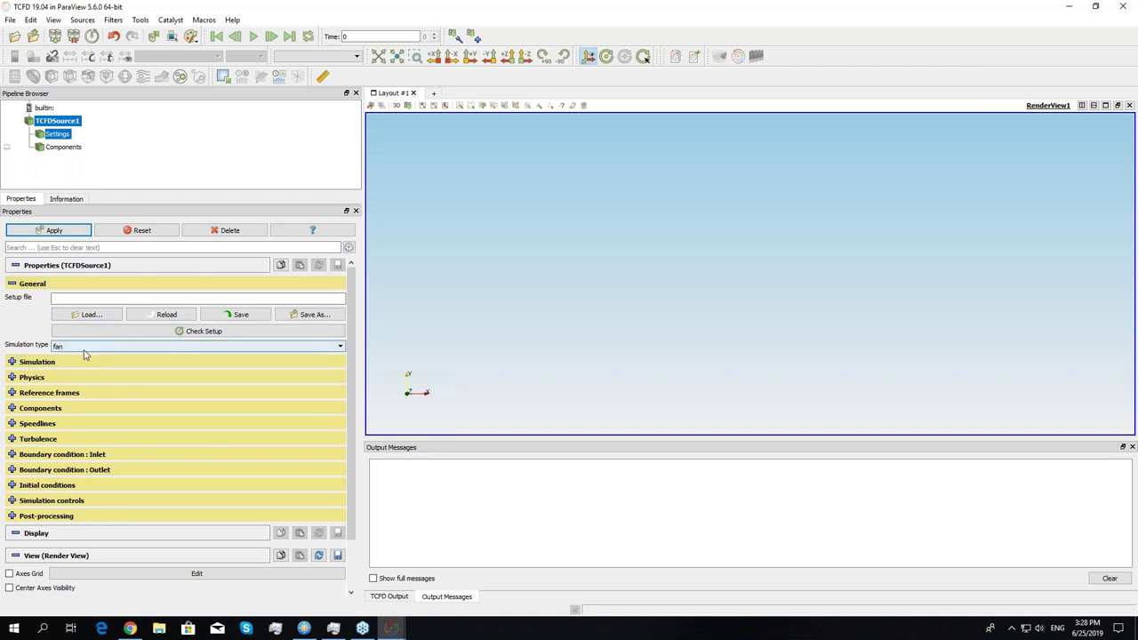
{"action": "left_click", "coordinate": [237, 316]}
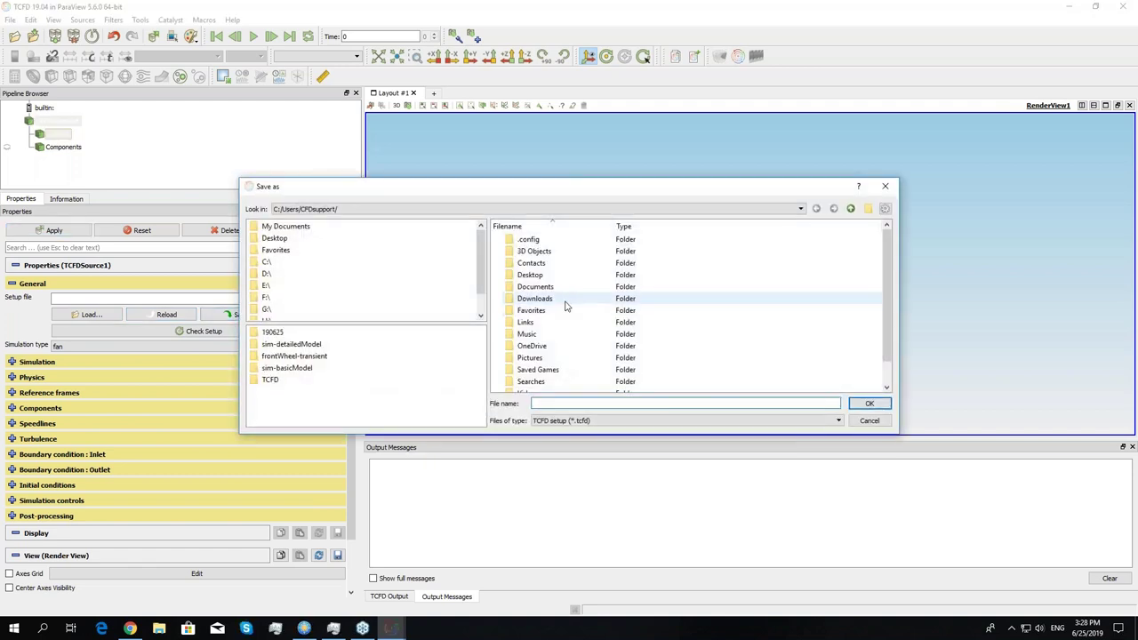
{"action": "scroll", "coordinate": [599, 305], "scroll_direction": "down", "scroll_amount": 1}
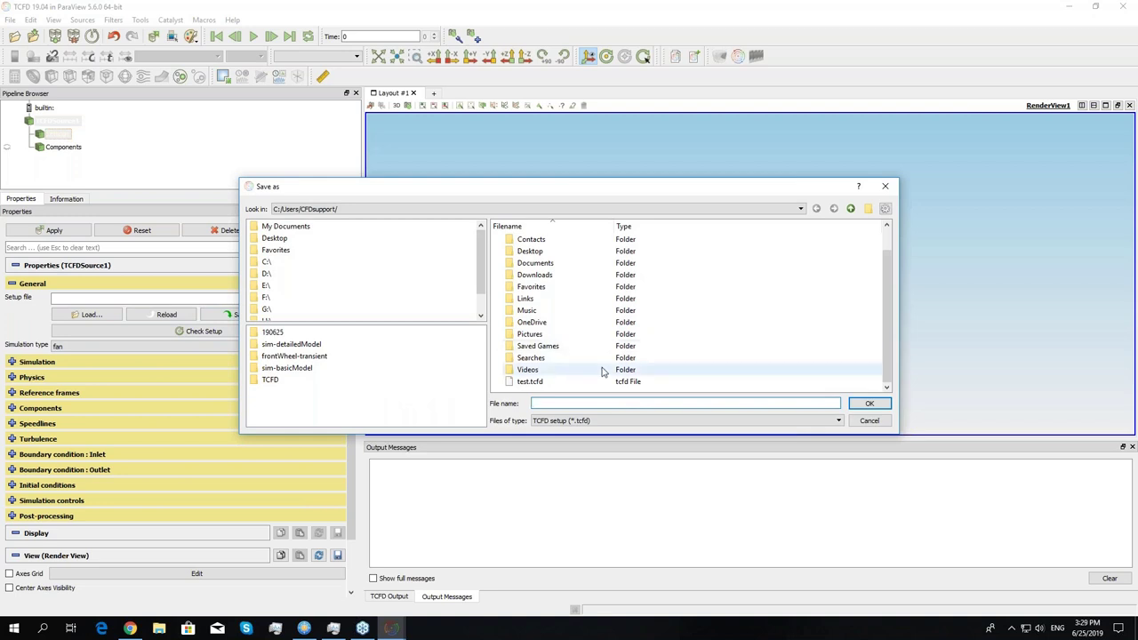
{"action": "left_click", "coordinate": [566, 404]}
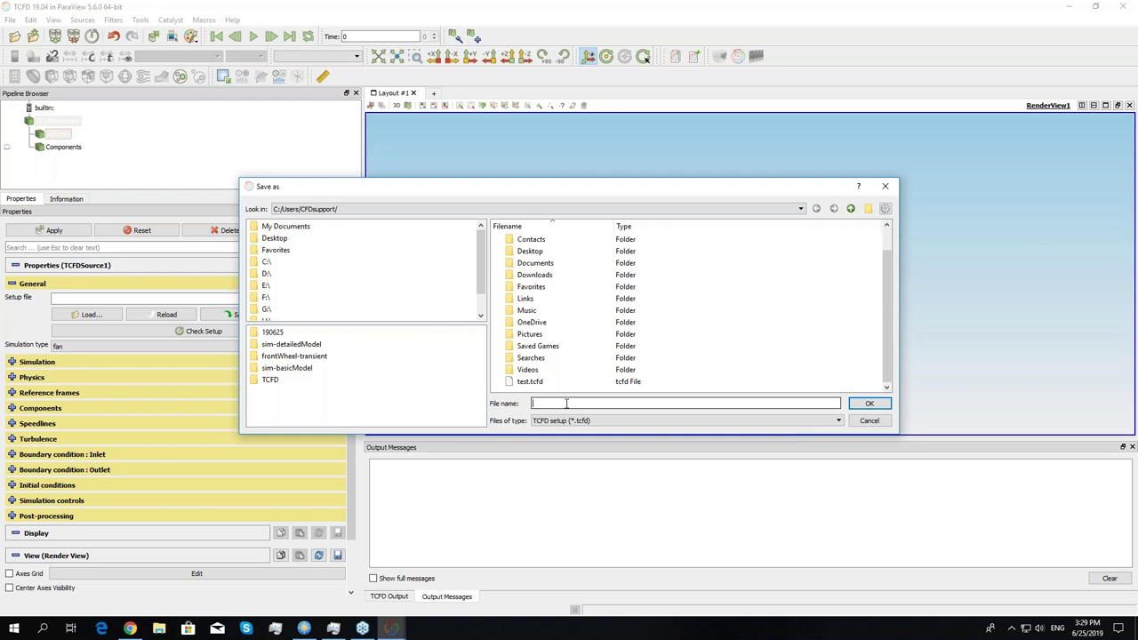
{"action": "left_click", "coordinate": [266, 274]}
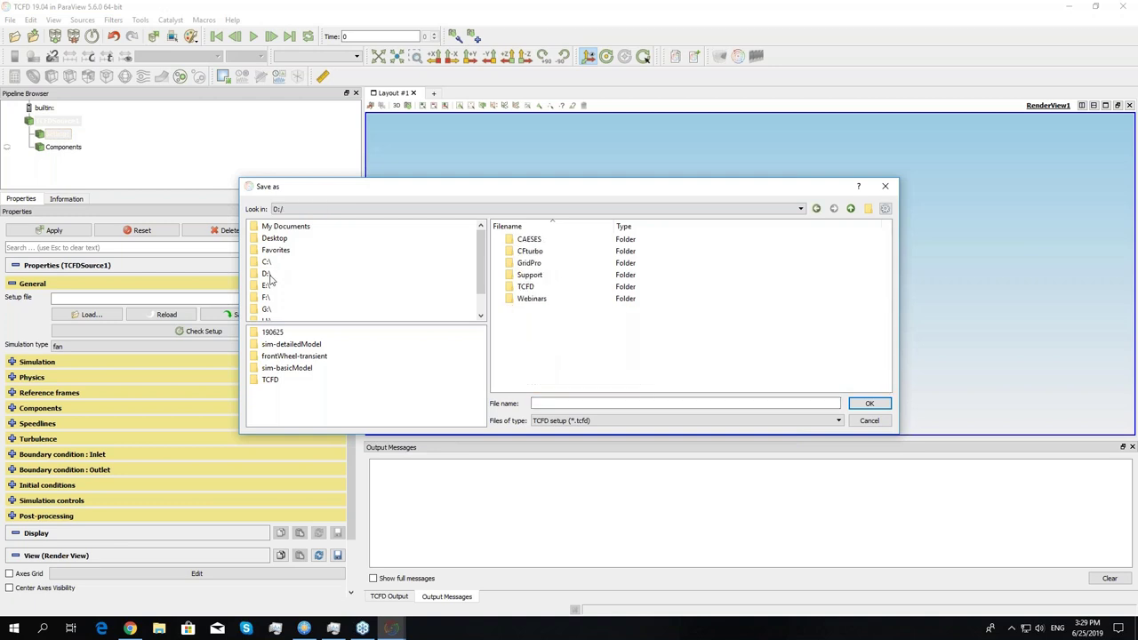
{"action": "double_click", "coordinate": [532, 299]}
{"action": "double_click", "coordinate": [530, 276]}
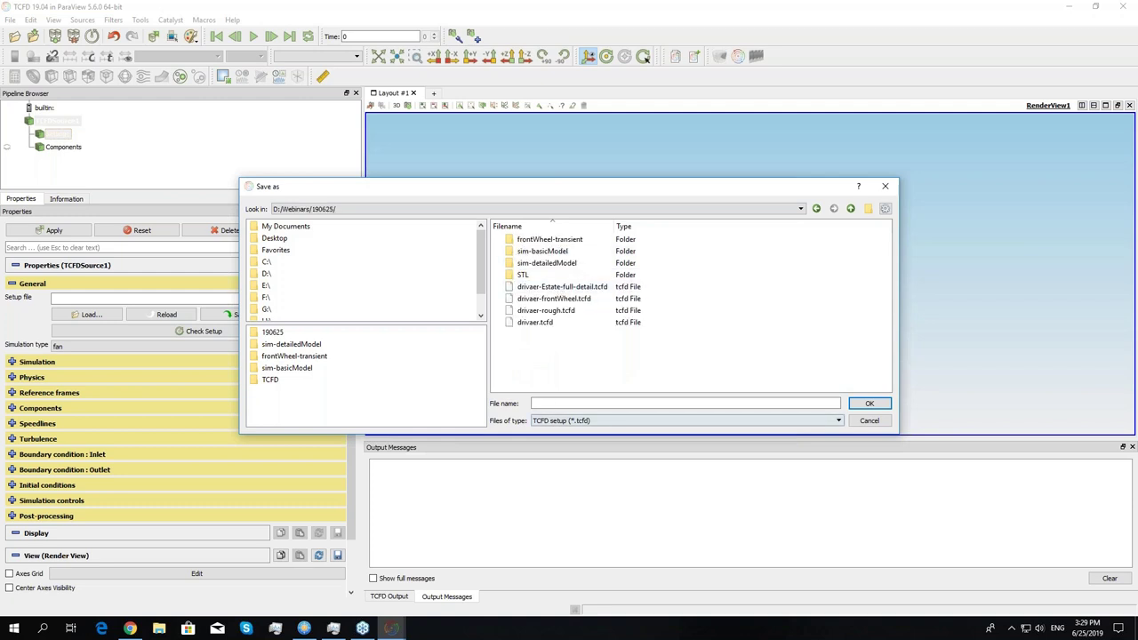
{"action": "left_click", "coordinate": [563, 403]}
{"action": "type", "text": "m"}
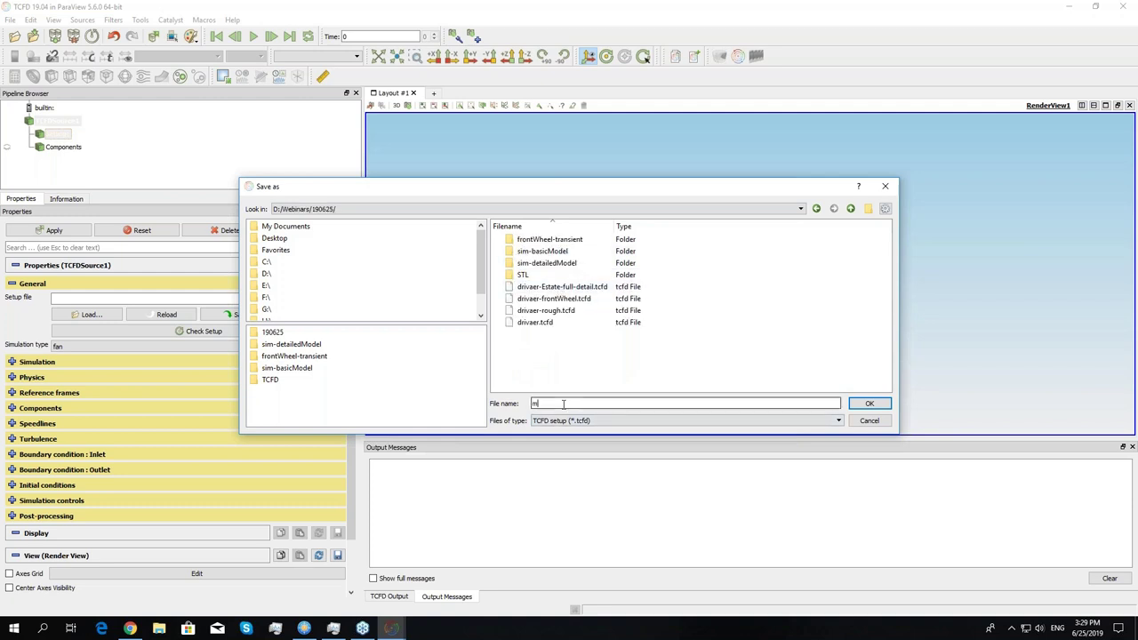
{"action": "type", "text": "yWebinarSetup"}
{"action": "left_click", "coordinate": [869, 404]}
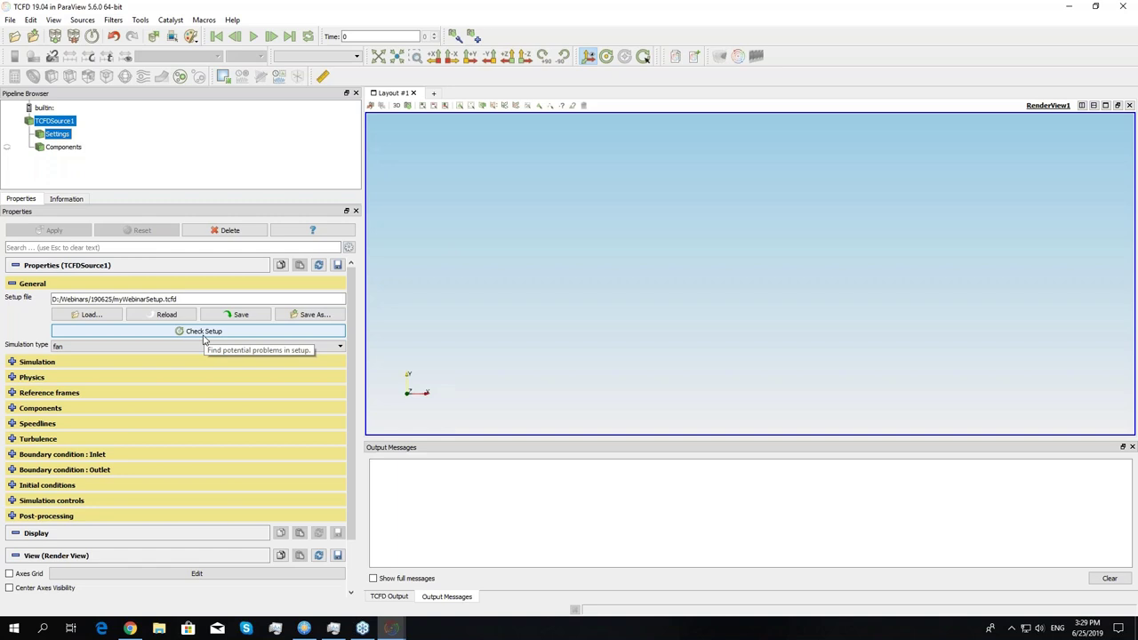
- Set the simulation type to virtualTunnel and apply the change
{"action": "left_click", "coordinate": [99, 347]}
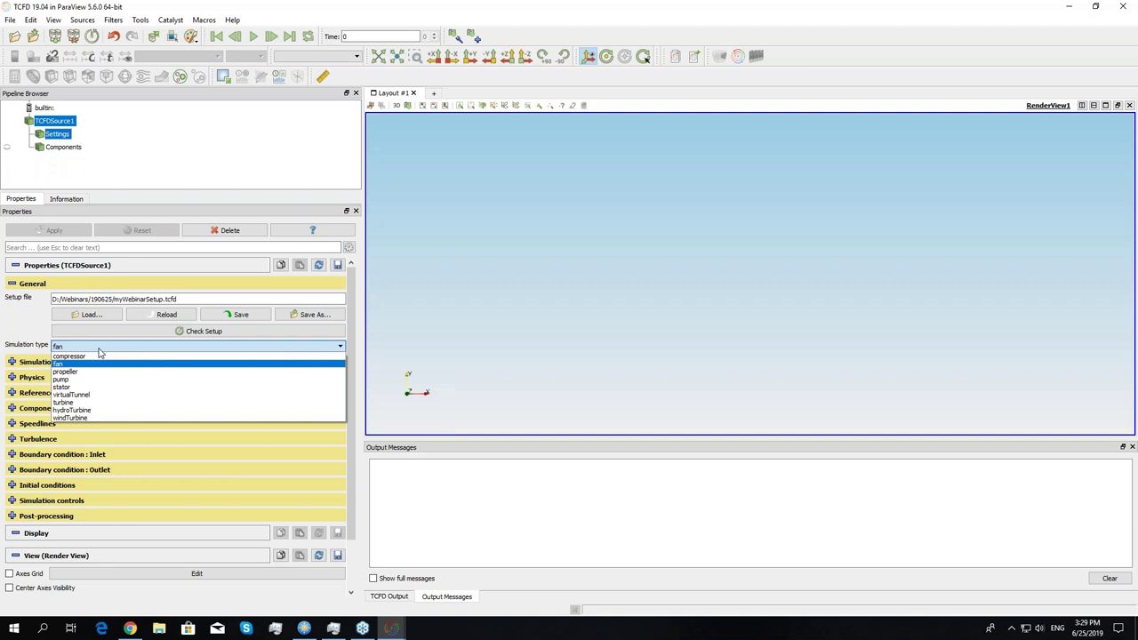
{"action": "left_click", "coordinate": [73, 396]}
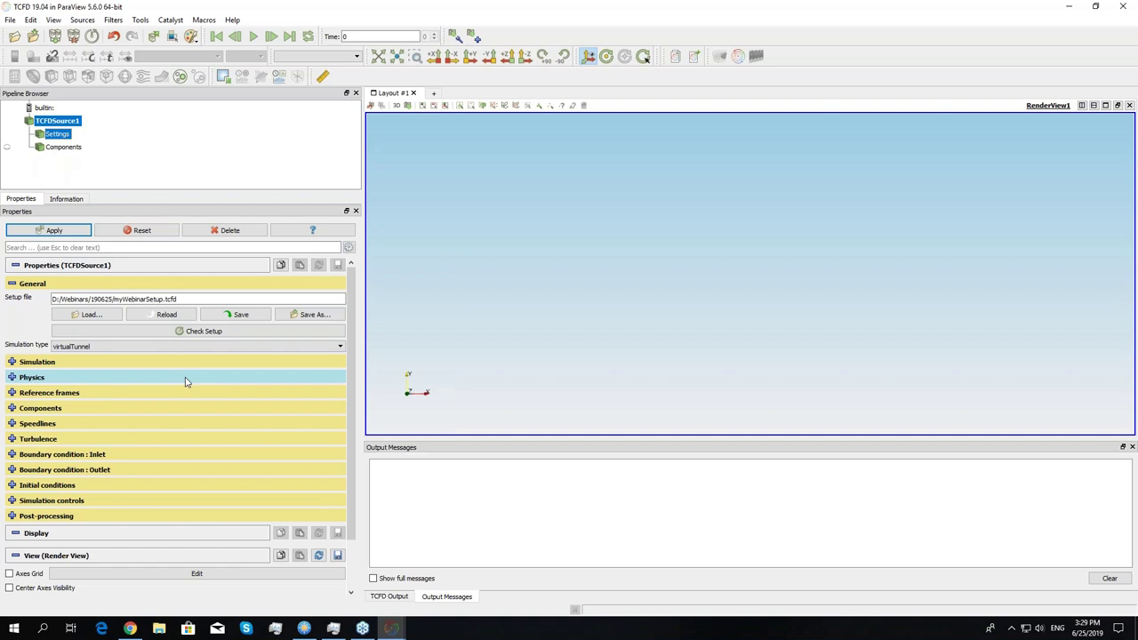
{"action": "left_click", "coordinate": [49, 230]}
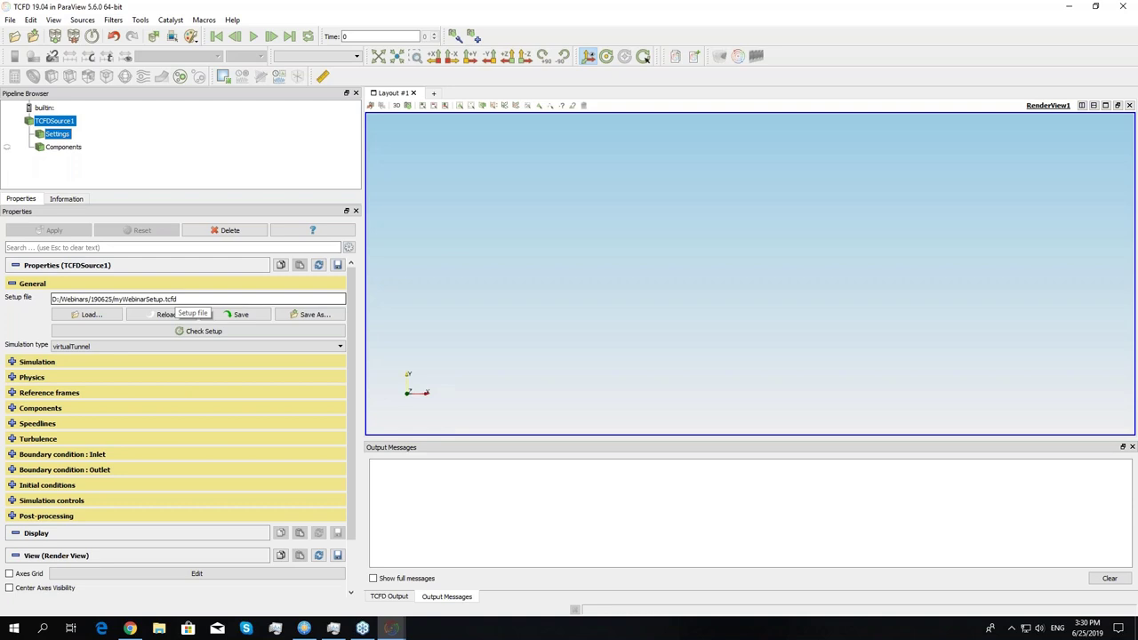
- In the simulation settings, keep steady state, set 12 processors and second numerical order, and apply the changes
{"action": "left_click", "coordinate": [16, 366]}
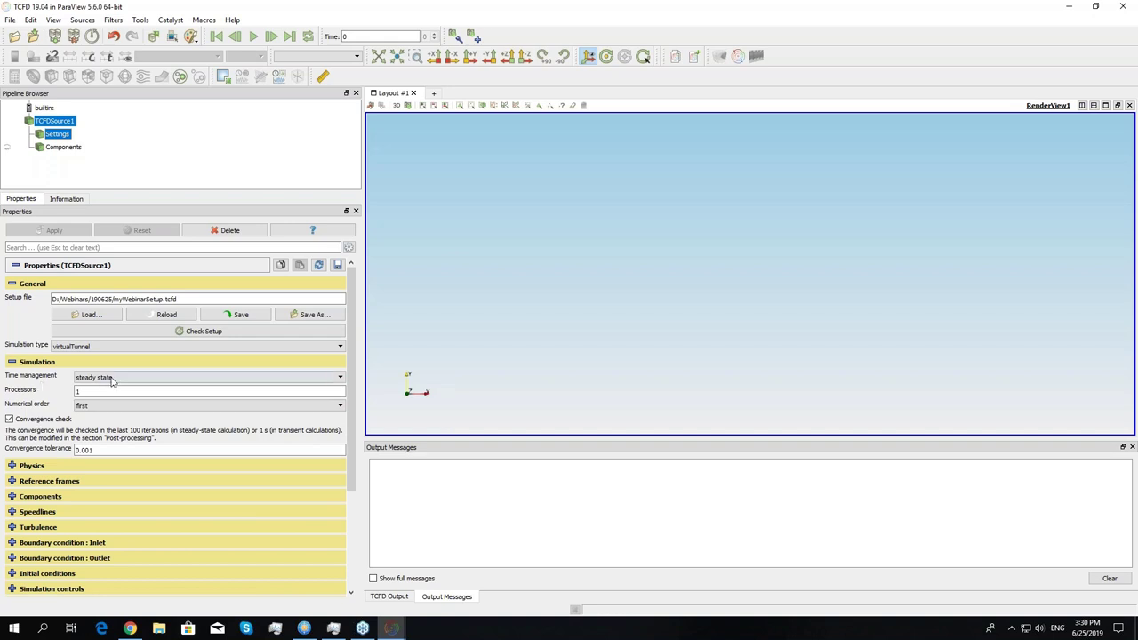
{"action": "left_click", "coordinate": [156, 380]}
{"action": "left_click", "coordinate": [148, 382]}
{"action": "double_click", "coordinate": [78, 391]}
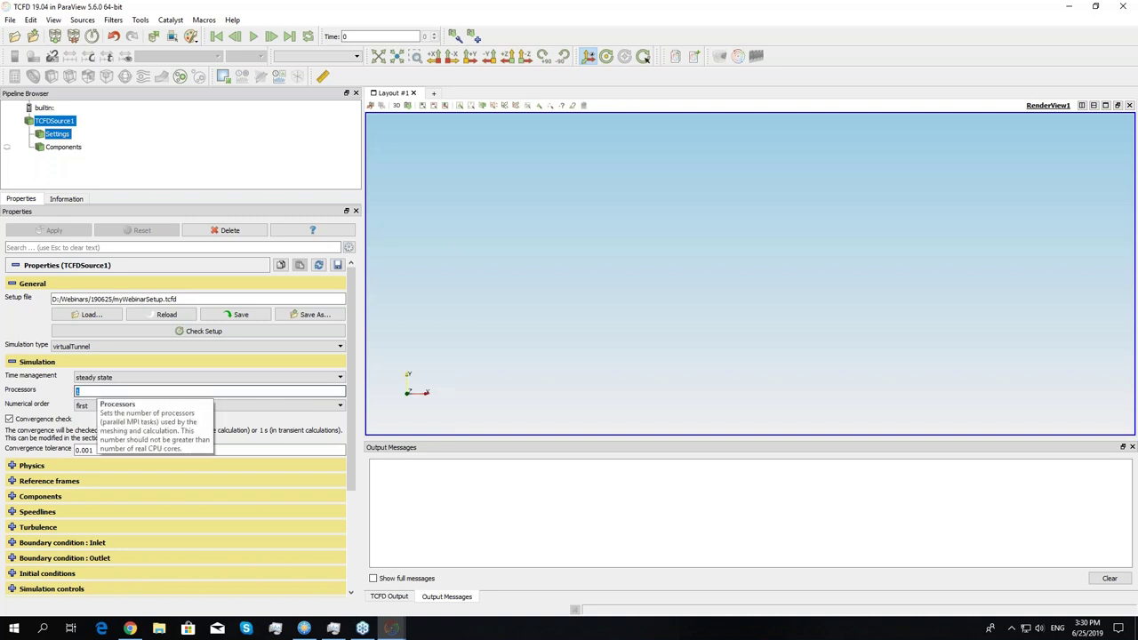
{"action": "type", "text": "12"}
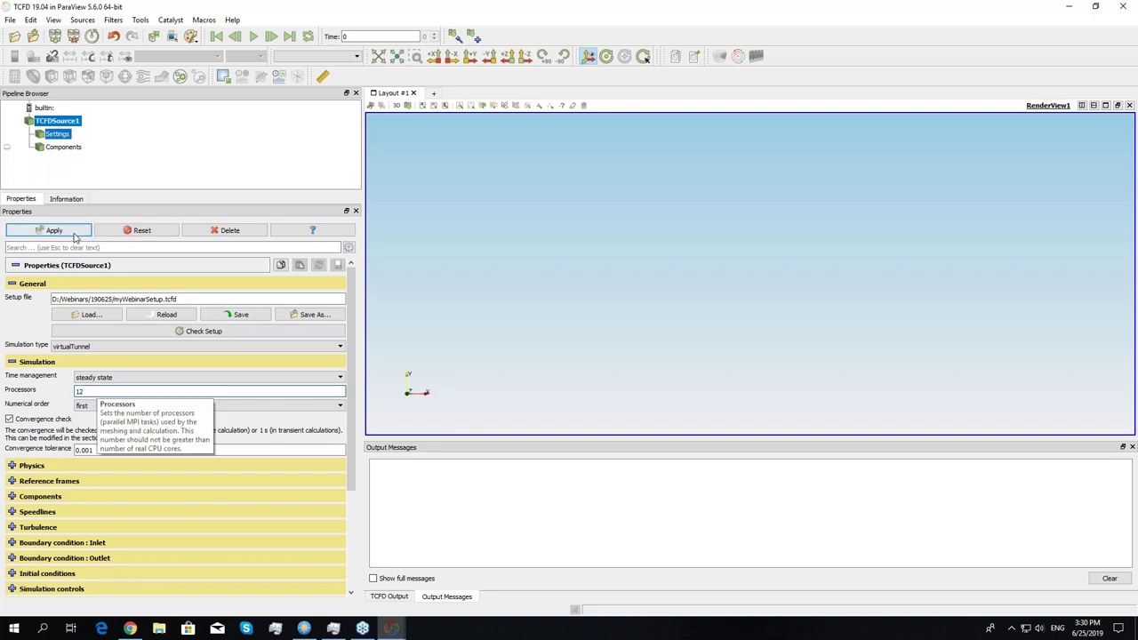
{"action": "left_click", "coordinate": [78, 407]}
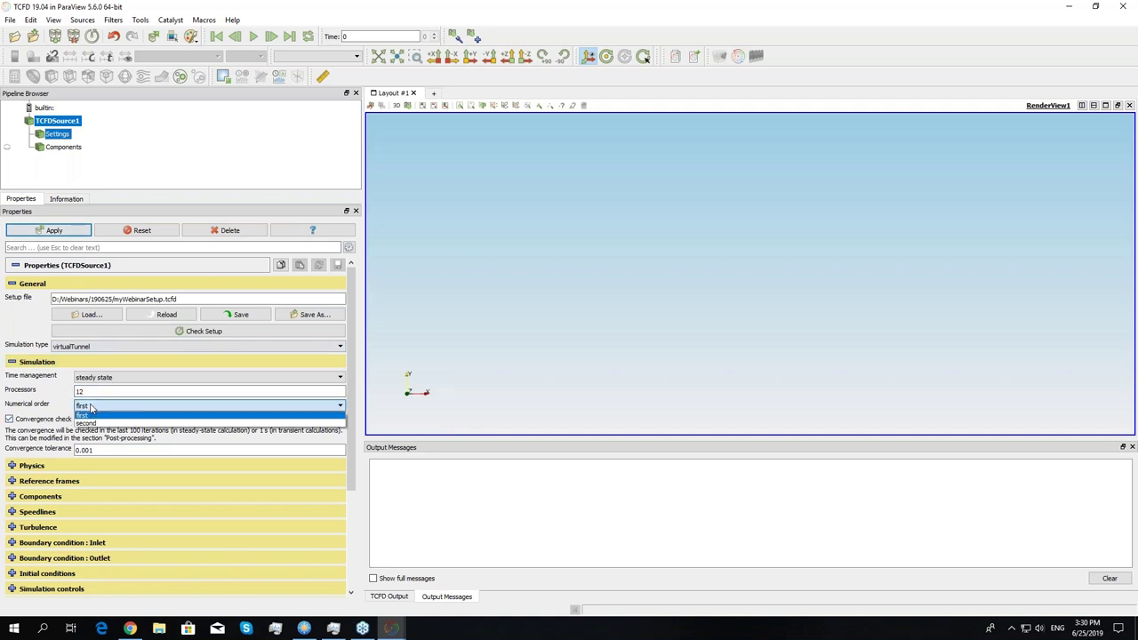
{"action": "left_click", "coordinate": [114, 423]}
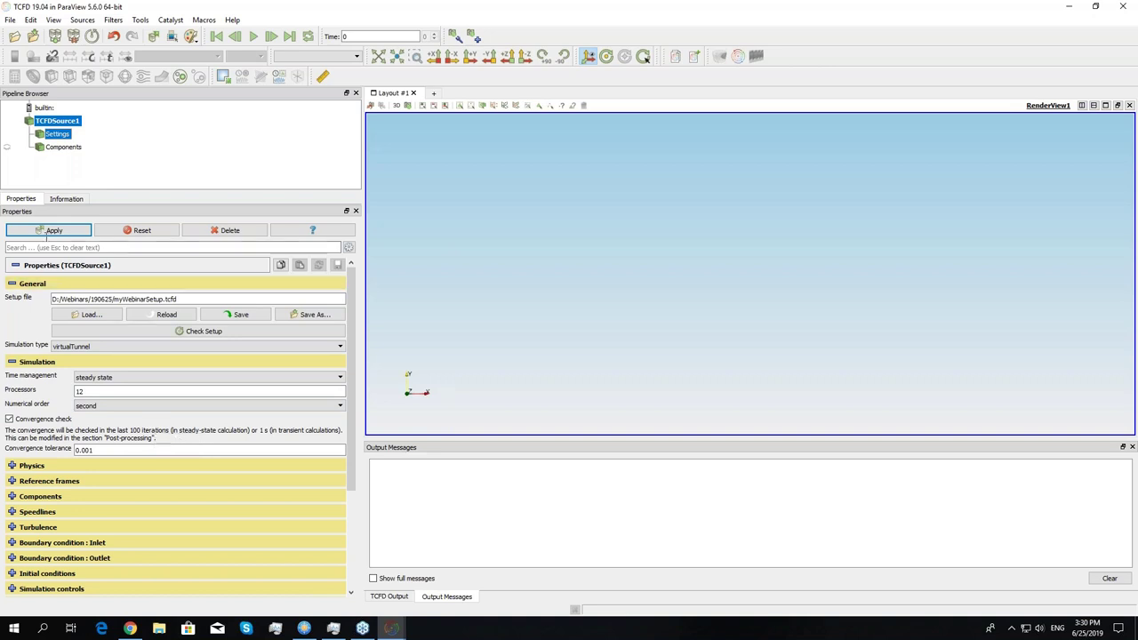
{"action": "left_click", "coordinate": [49, 230]}
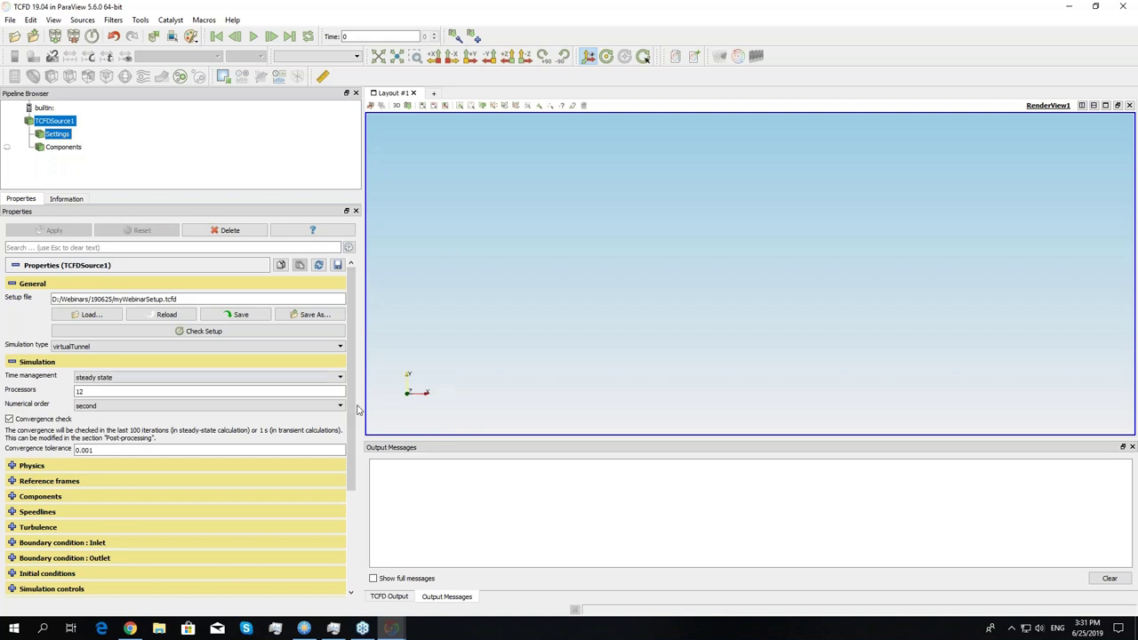
- Review the physics settings for air, briefly unlocking the fluid defaults and restoring them
{"action": "scroll", "coordinate": [357, 409], "scroll_direction": "down", "scroll_amount": 1}
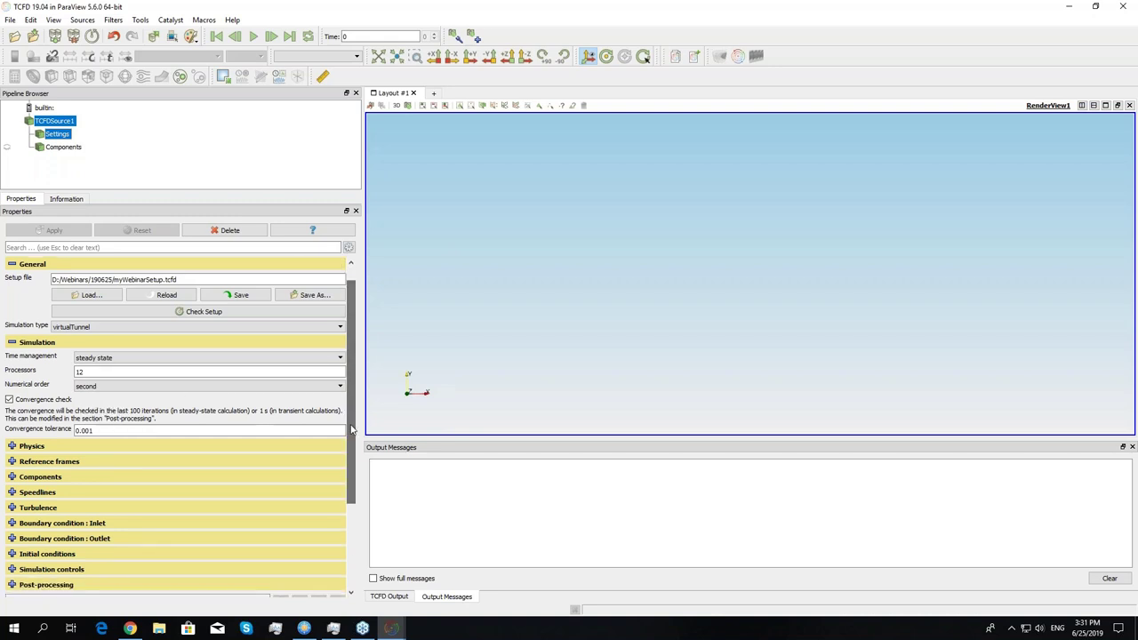
{"action": "left_click", "coordinate": [34, 445]}
{"action": "scroll", "coordinate": [43, 483], "scroll_direction": "down", "scroll_amount": 3}
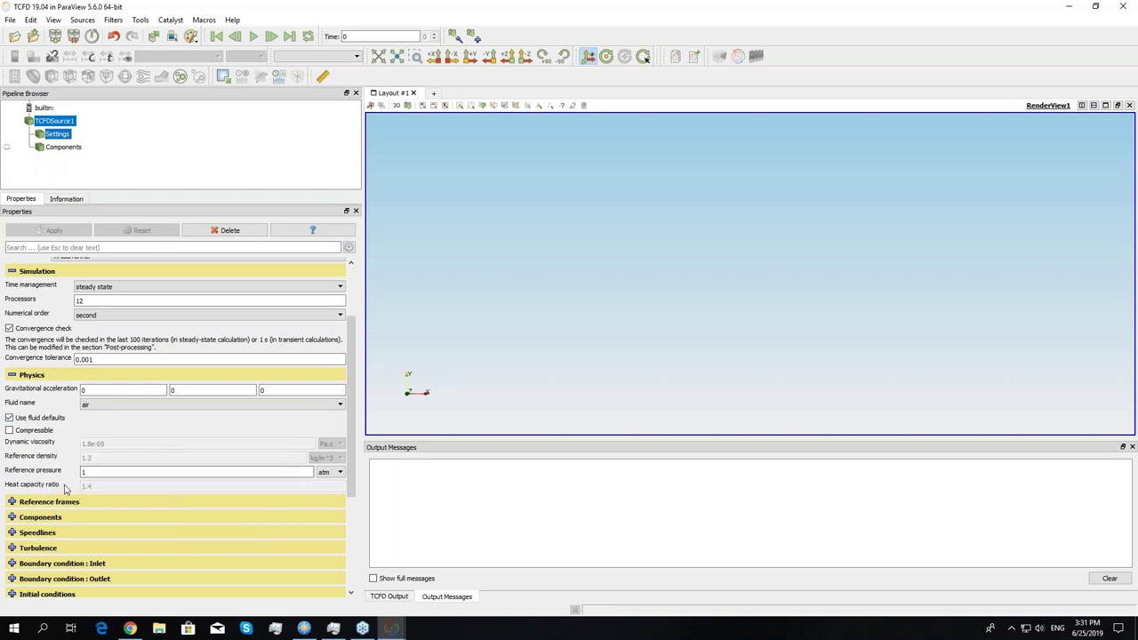
{"action": "left_click", "coordinate": [25, 414]}
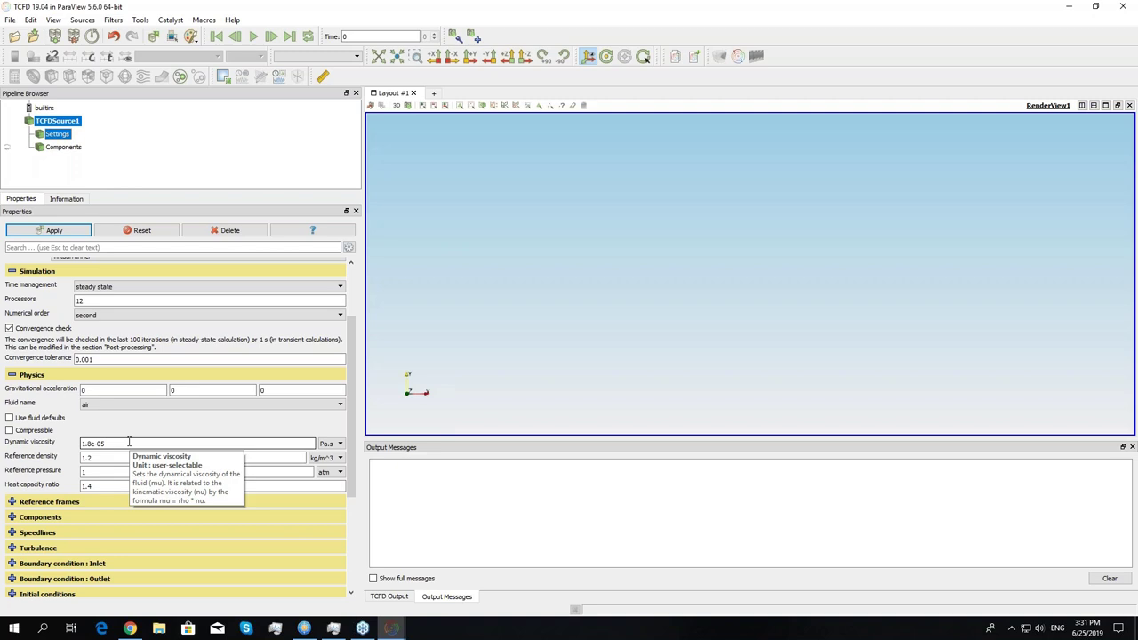
{"action": "left_click", "coordinate": [9, 417]}
- Reduce the number of reference frames to 1 and apply the change
{"action": "scroll", "coordinate": [27, 427], "scroll_direction": "down", "scroll_amount": 2}
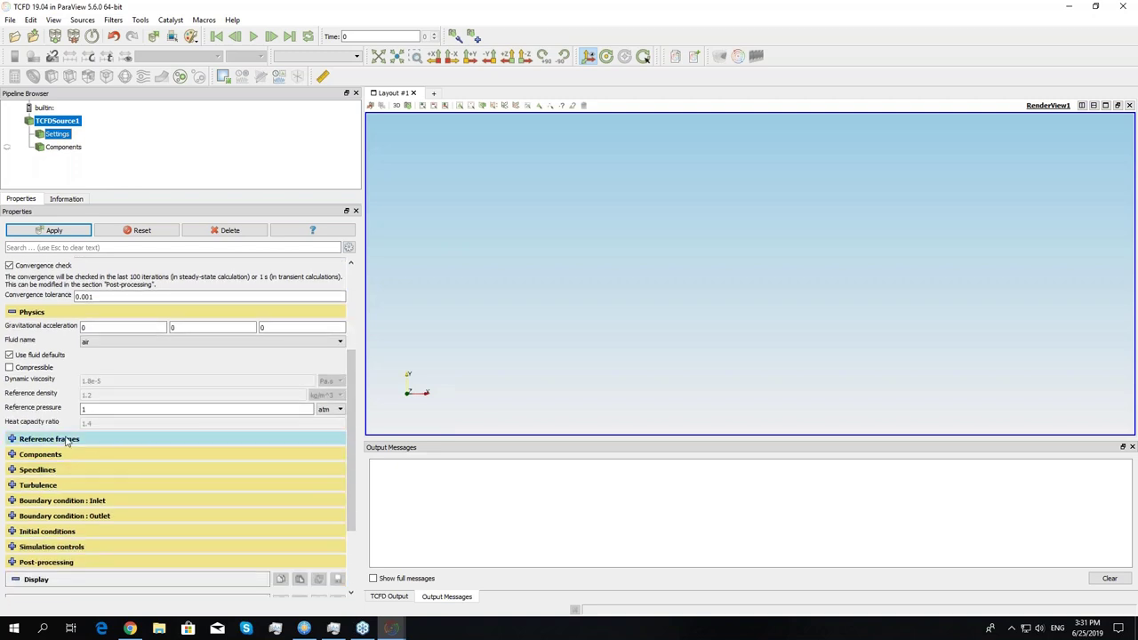
{"action": "left_click", "coordinate": [27, 438]}
{"action": "scroll", "coordinate": [15, 478], "scroll_direction": "down", "scroll_amount": 2}
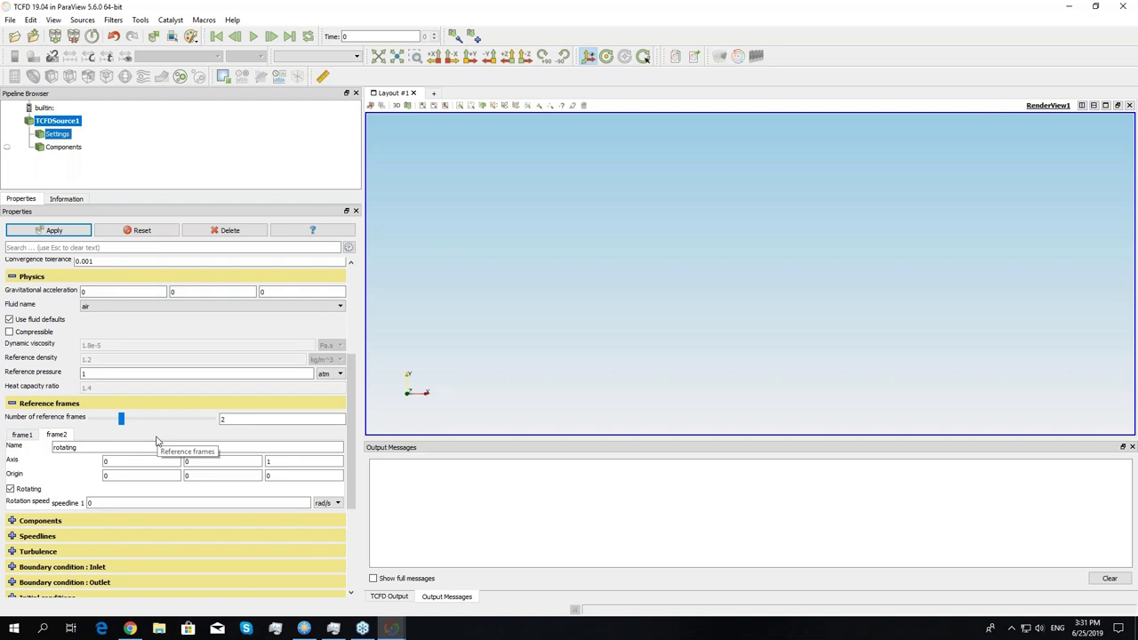
{"action": "left_click", "coordinate": [110, 419]}
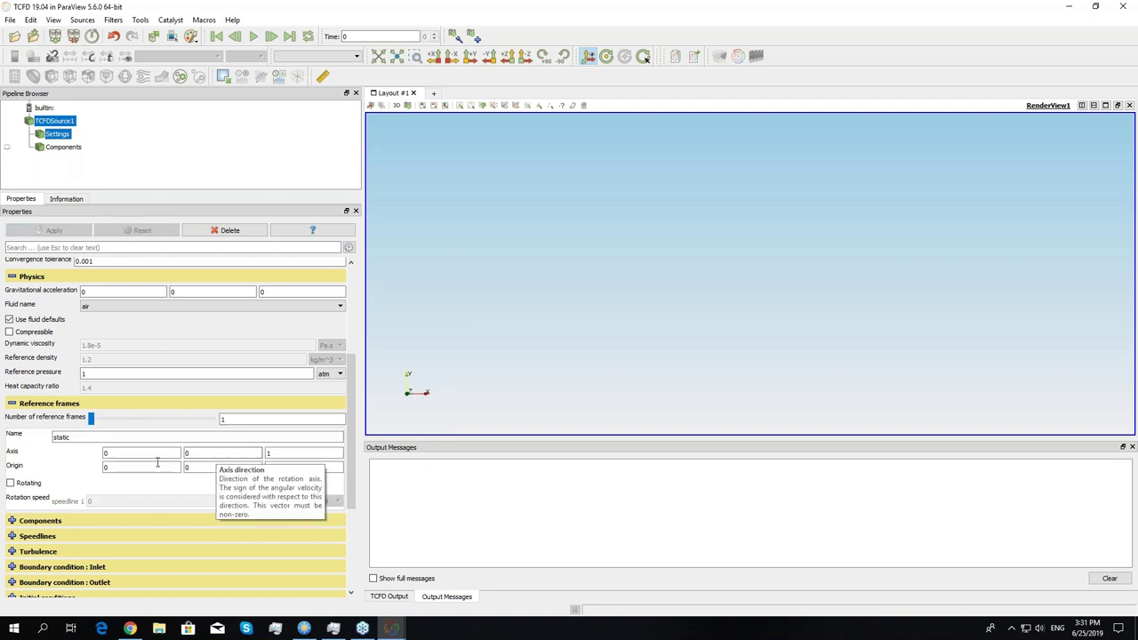
{"action": "scroll", "coordinate": [71, 465], "scroll_direction": "down", "scroll_amount": 1}
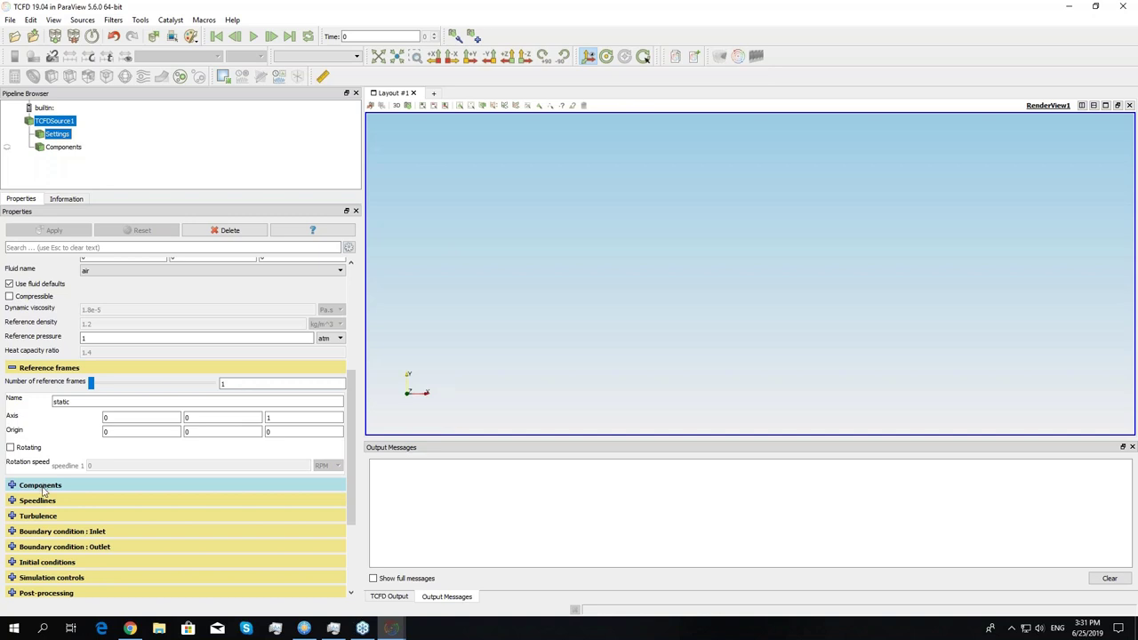
{"action": "scroll", "coordinate": [134, 503], "scroll_direction": "up", "scroll_amount": 1}
{"action": "scroll", "coordinate": [139, 445], "scroll_direction": "up", "scroll_amount": 2}
{"action": "scroll", "coordinate": [98, 462], "scroll_direction": "down", "scroll_amount": 2}
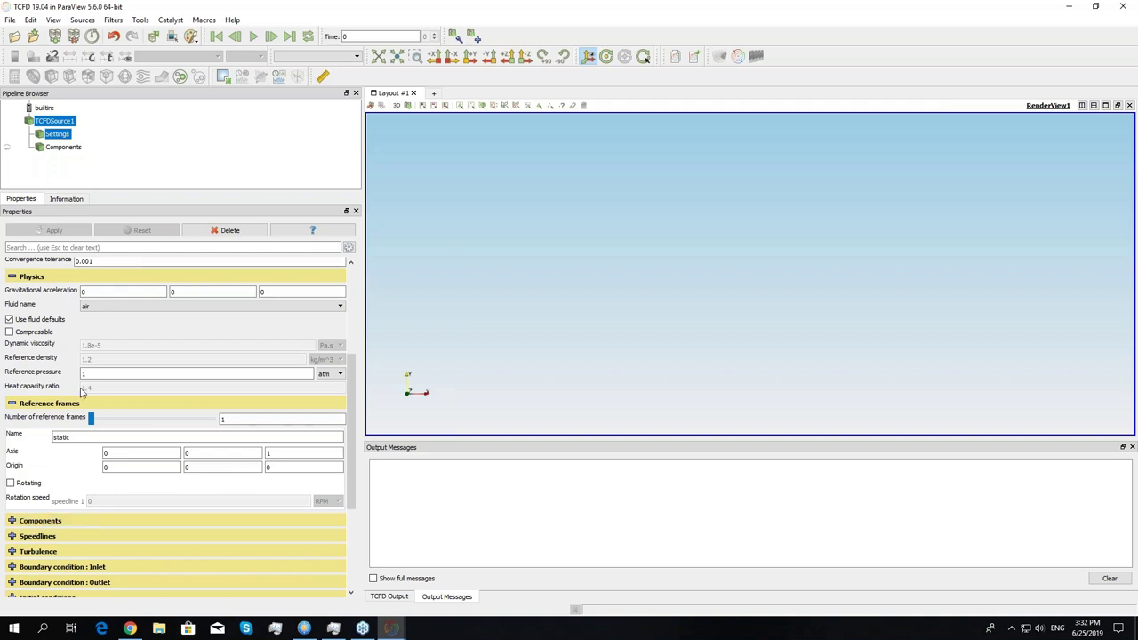
{"action": "scroll", "coordinate": [82, 394], "scroll_direction": "up", "scroll_amount": 2}
{"action": "scroll", "coordinate": [55, 337], "scroll_direction": "down", "scroll_amount": 2}
- In the component settings, set the geometry scale factor to 1 mm and apply the change
{"action": "left_click", "coordinate": [40, 521]}
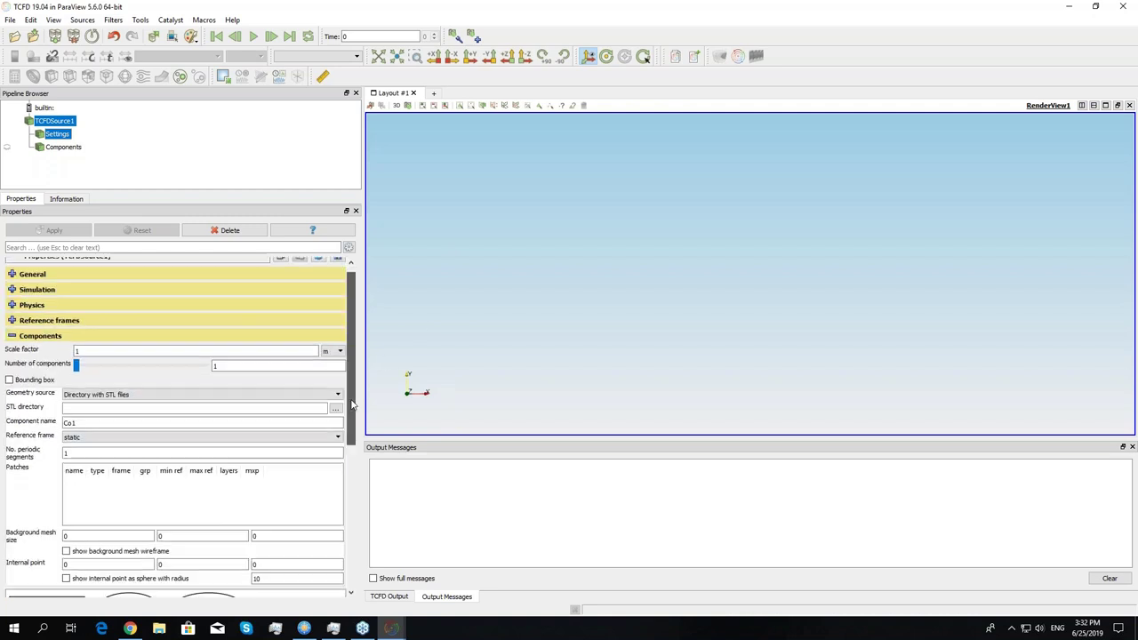
{"action": "scroll", "coordinate": [226, 392], "scroll_direction": "down", "scroll_amount": 1}
{"action": "left_click", "coordinate": [90, 339]}
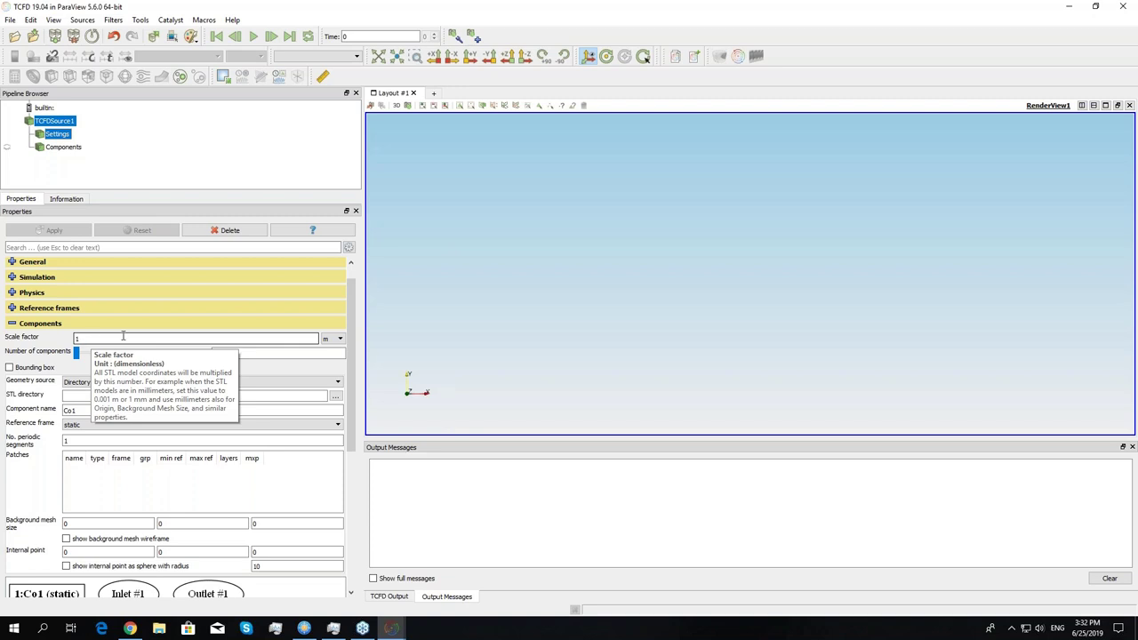
{"action": "left_click", "coordinate": [333, 340]}
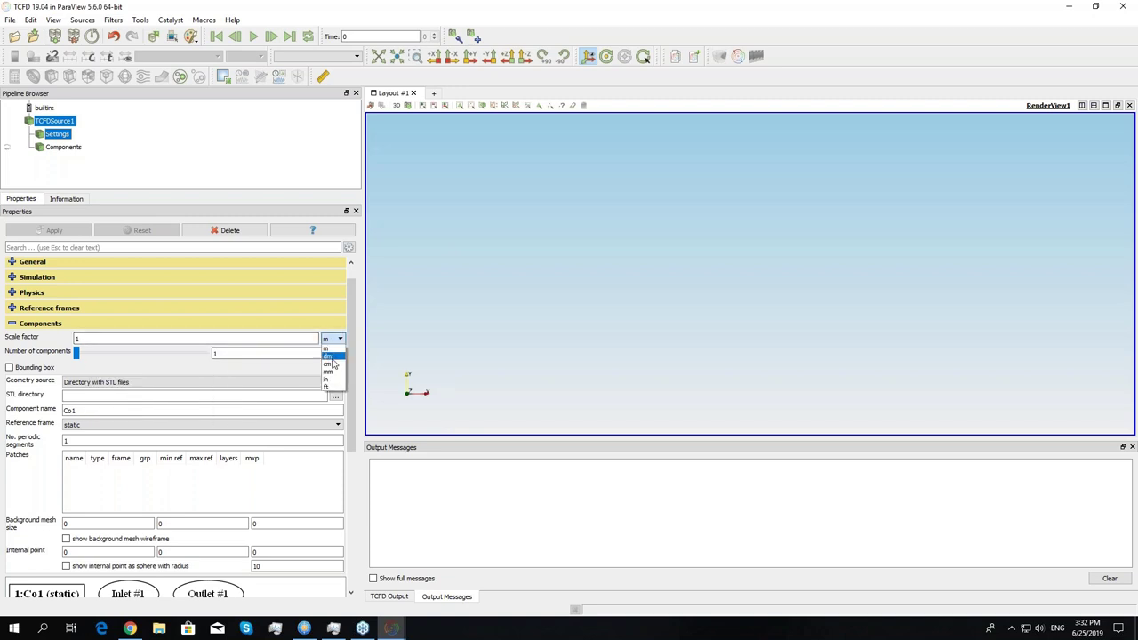
{"action": "left_click", "coordinate": [331, 370]}
{"action": "left_click", "coordinate": [77, 339]}
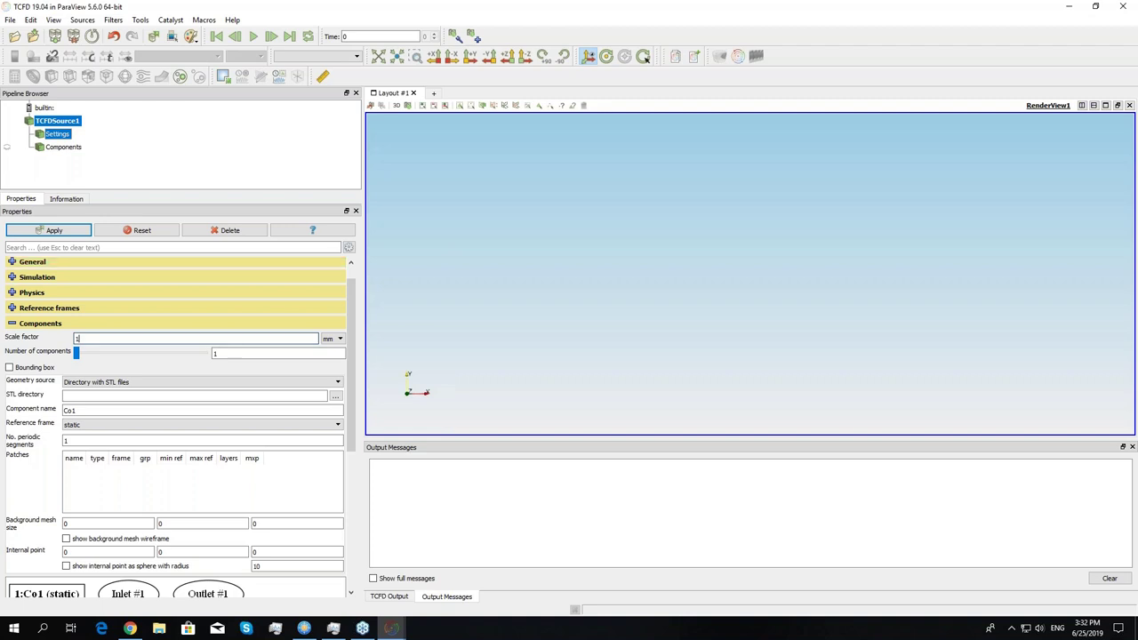
{"action": "key", "text": "Return"}
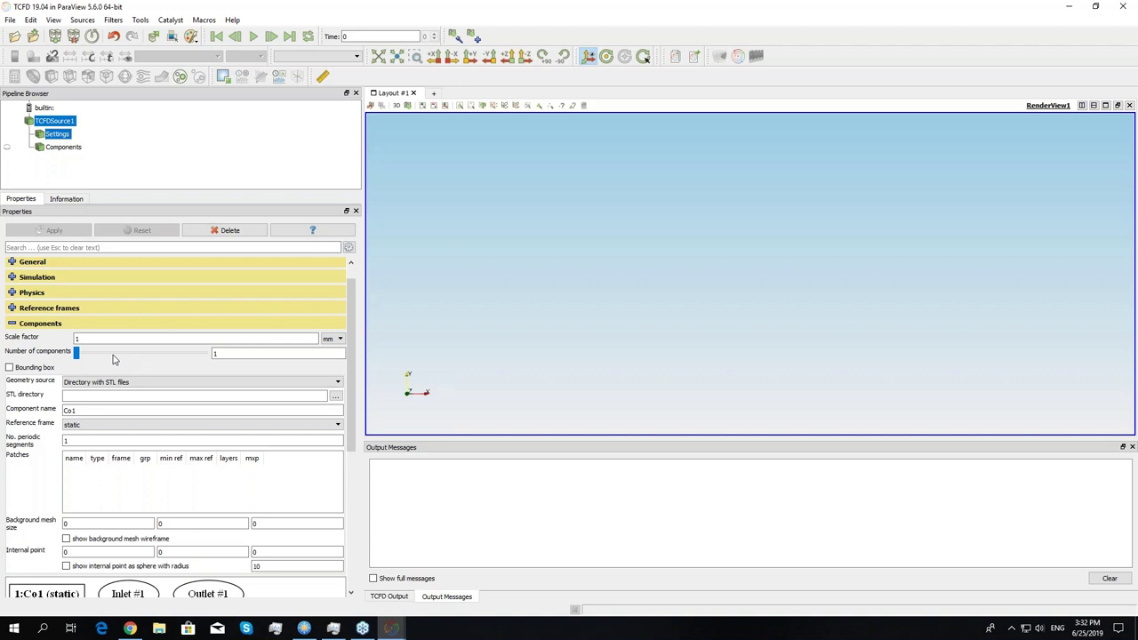
- Enable the bounding box for the component and inspect it in the 3D view
{"action": "scroll", "coordinate": [31, 400], "scroll_direction": "down", "scroll_amount": 1}
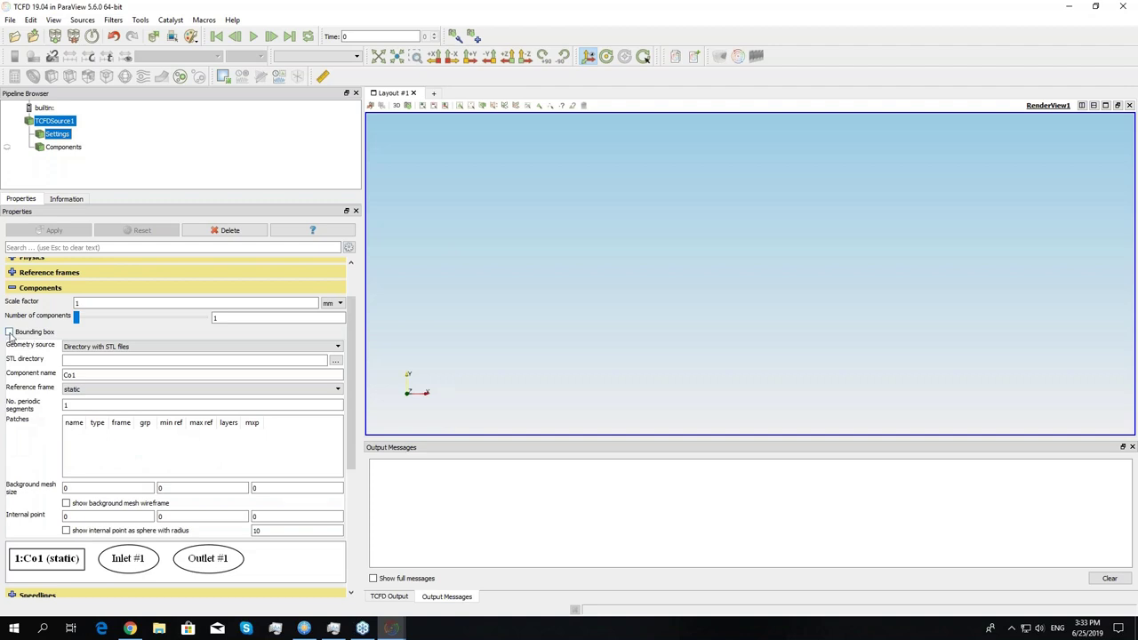
{"action": "left_click", "coordinate": [9, 332]}
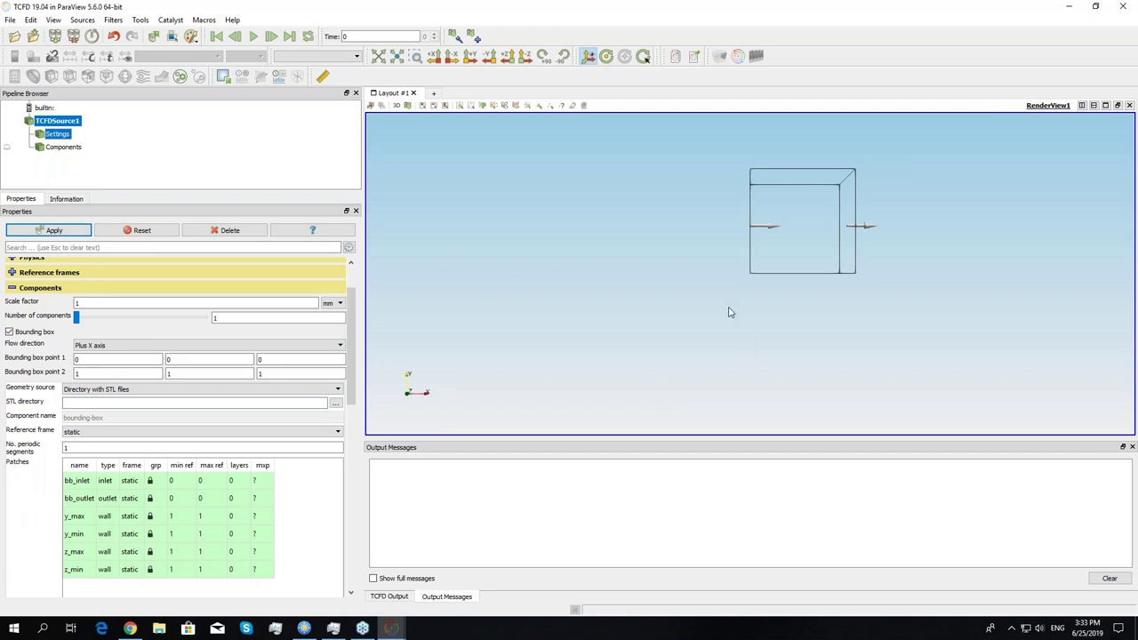
{"action": "left_click_drag", "start_coordinate": [729, 312], "coordinate": [729, 312]}
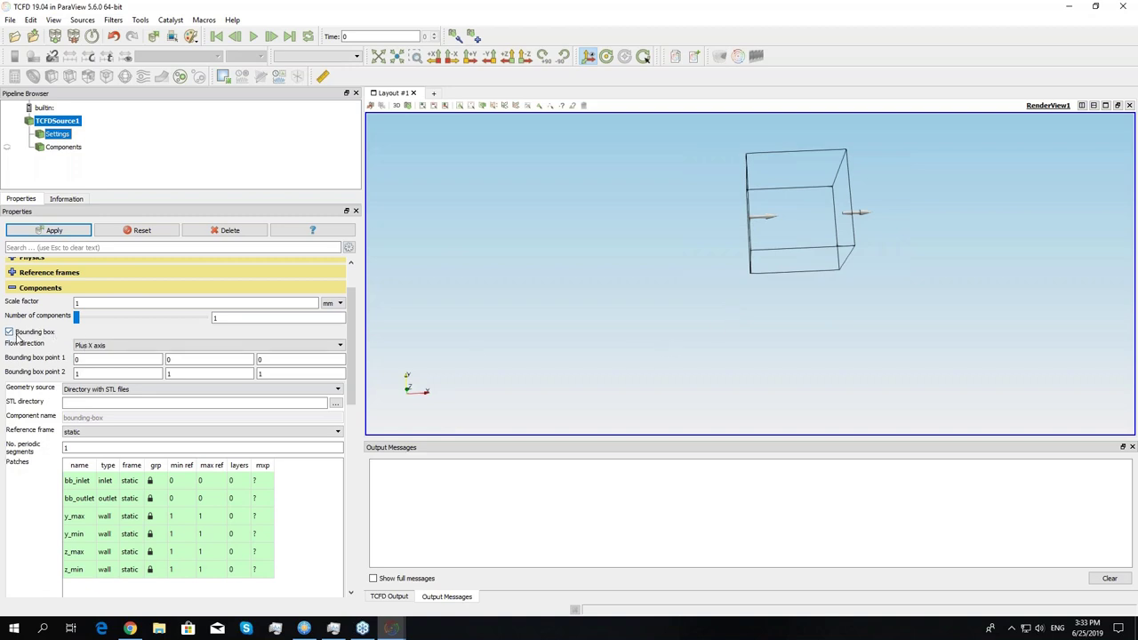
{"action": "left_click_drag", "start_coordinate": [678, 290], "coordinate": [533, 343]}
{"action": "left_click_drag", "start_coordinate": [389, 358], "coordinate": [393, 357]}
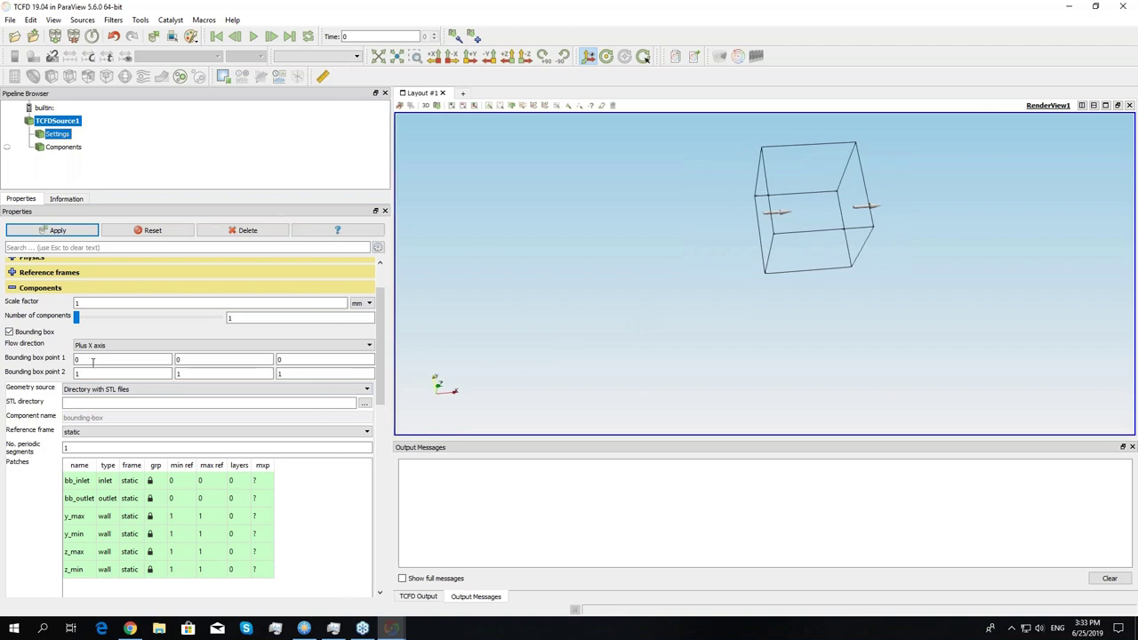
{"action": "left_click_drag", "start_coordinate": [627, 317], "coordinate": [568, 329]}
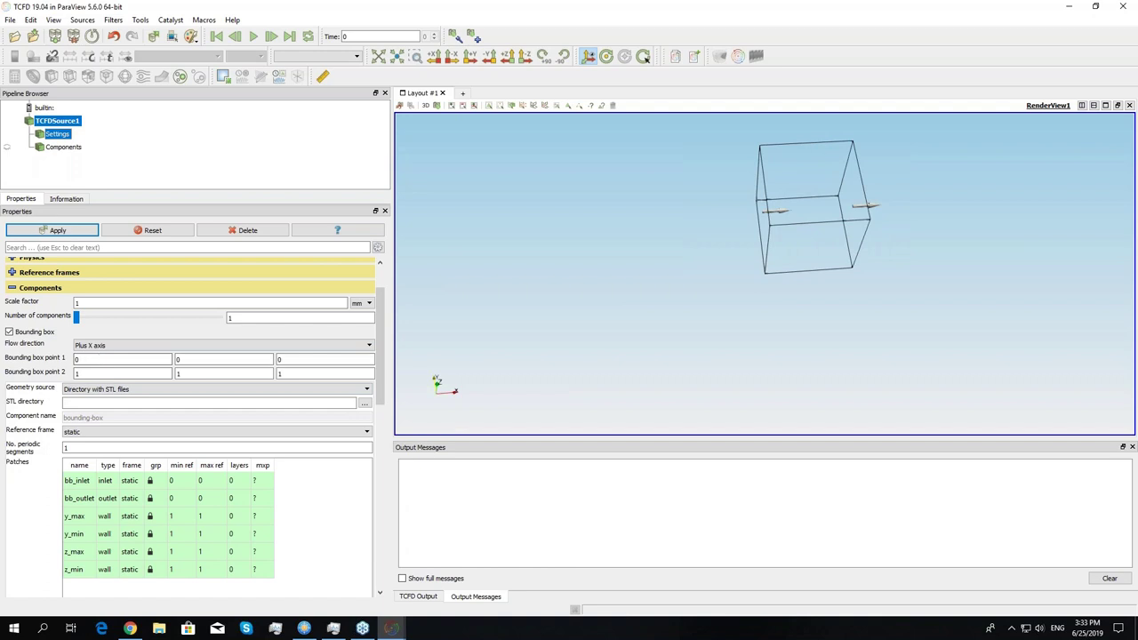
- Keep Directory with STL files as the geometry source and choose D:/Webinars/190625/STL as the STL directory
{"action": "scroll", "coordinate": [167, 384], "scroll_direction": "down", "scroll_amount": 1}
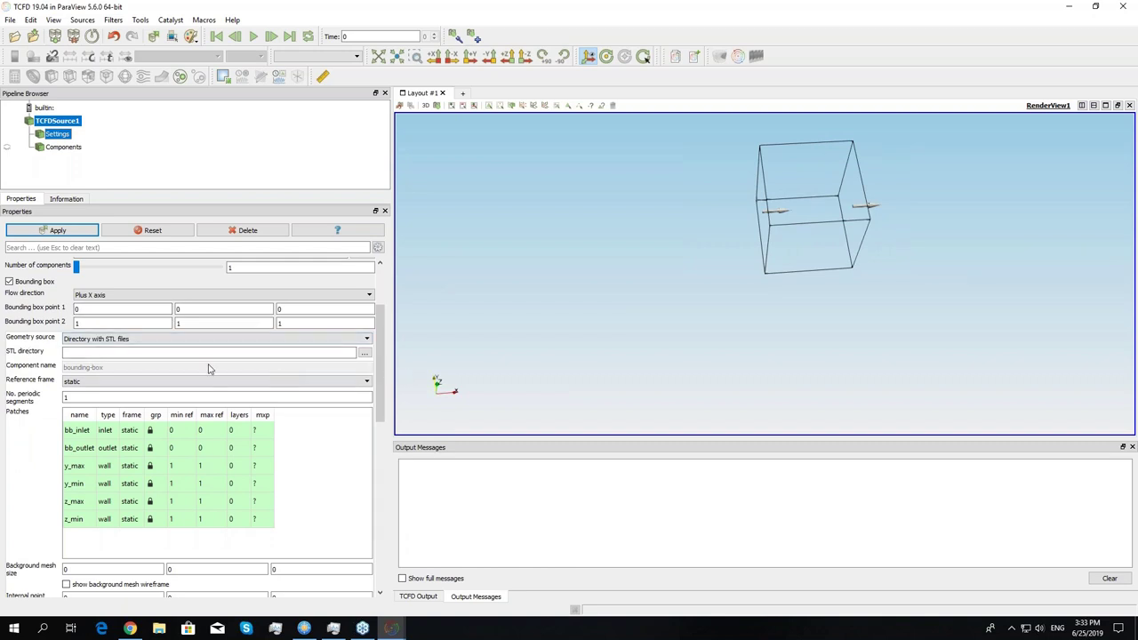
{"action": "left_click", "coordinate": [86, 341]}
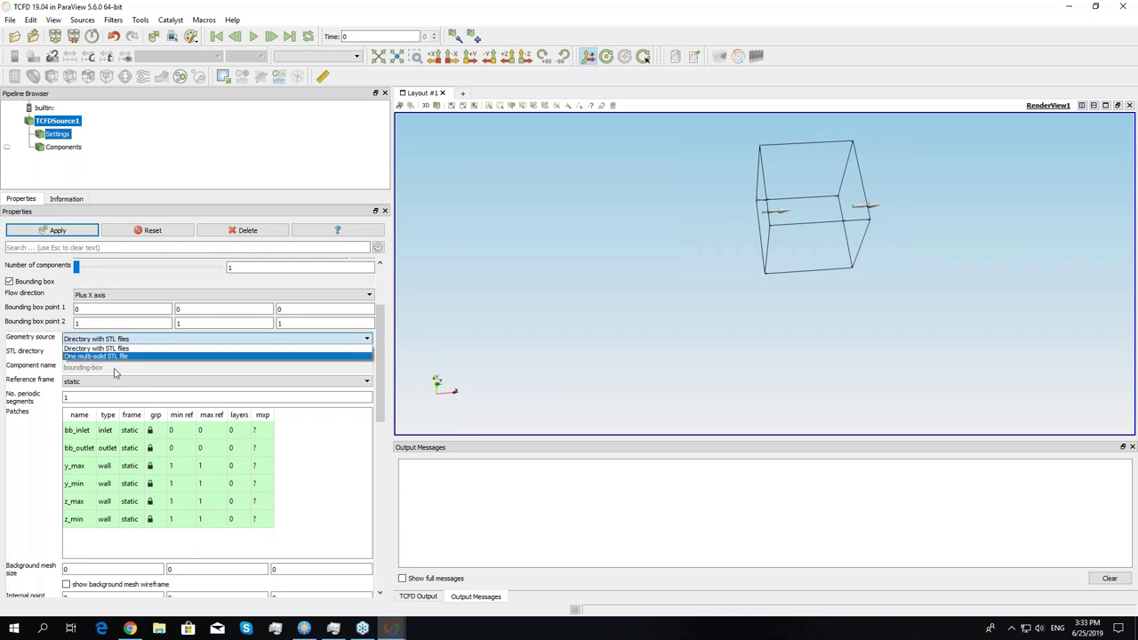
{"action": "left_click", "coordinate": [188, 367]}
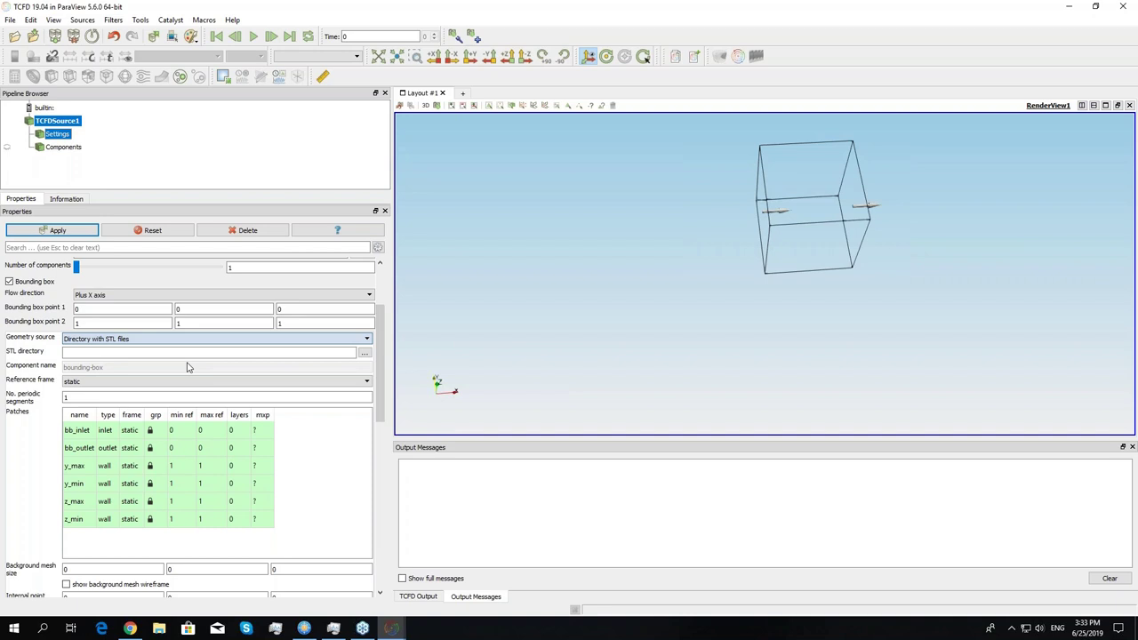
{"action": "left_click", "coordinate": [365, 353]}
{"action": "double_click", "coordinate": [533, 298]}
{"action": "left_click", "coordinate": [528, 276]}
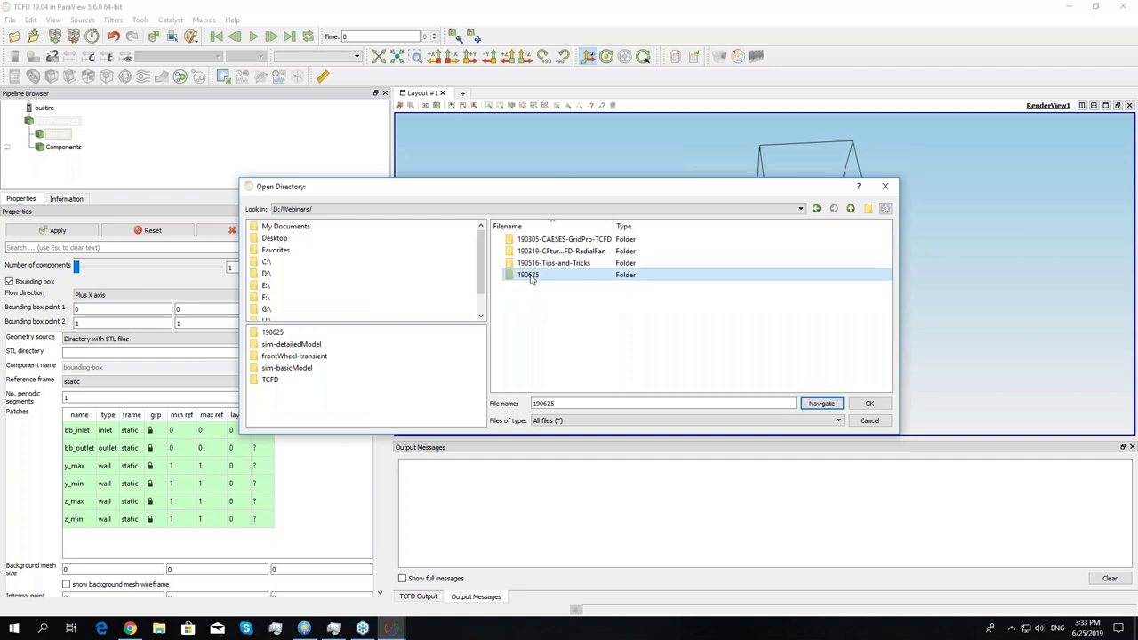
{"action": "double_click", "coordinate": [530, 276]}
{"action": "left_click", "coordinate": [528, 275]}
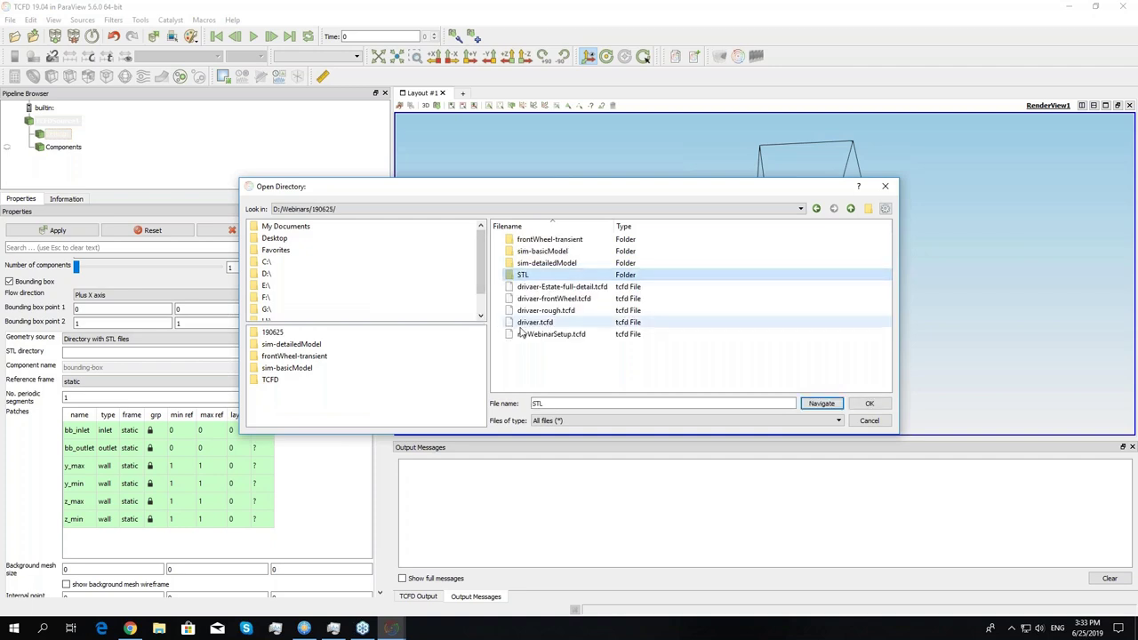
{"action": "left_click", "coordinate": [871, 404]}
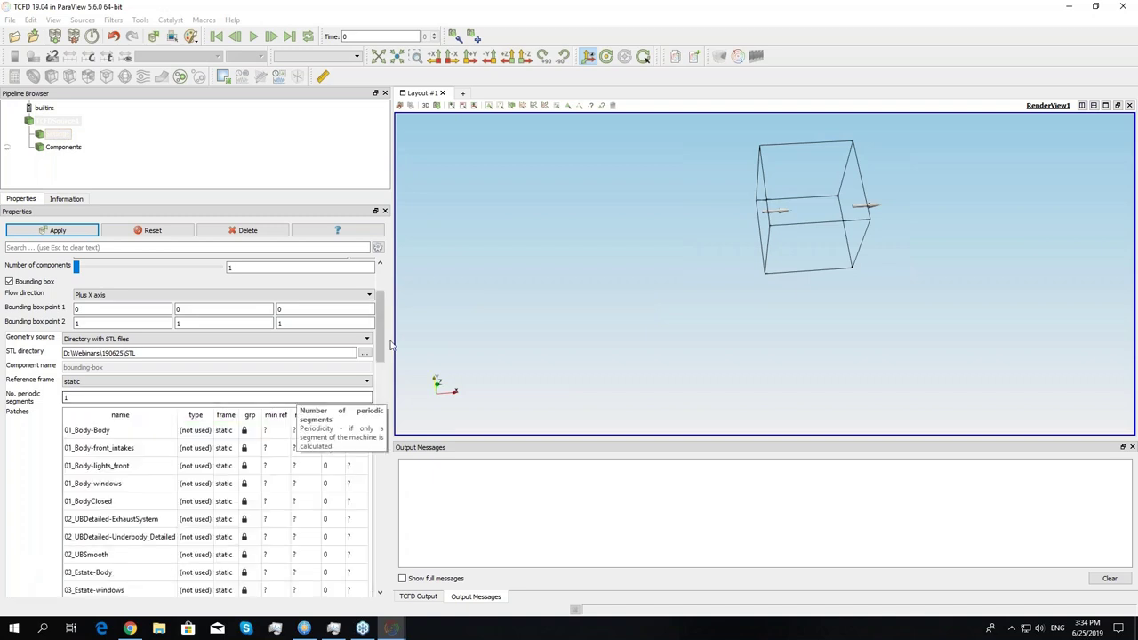
- Look through the component patches and set the type of patch 01_BodyClosed to wall
{"action": "left_click_drag", "start_coordinate": [392, 349], "coordinate": [404, 375]}
{"action": "scroll", "coordinate": [414, 374], "scroll_direction": "down", "scroll_amount": 5}
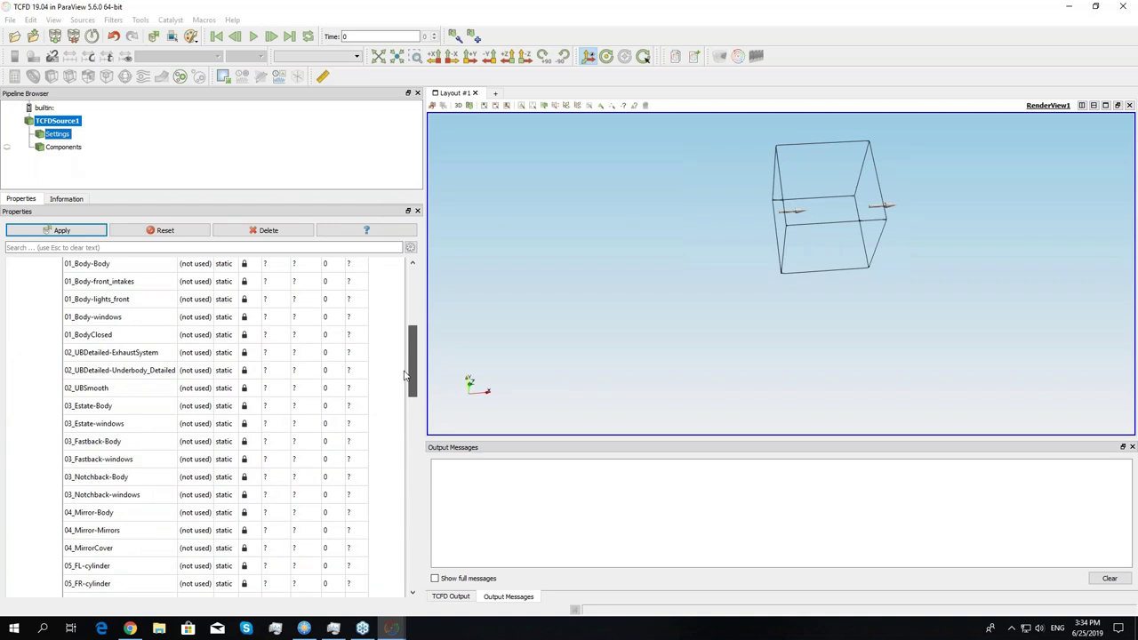
{"action": "scroll", "coordinate": [152, 393], "scroll_direction": "up", "scroll_amount": 2}
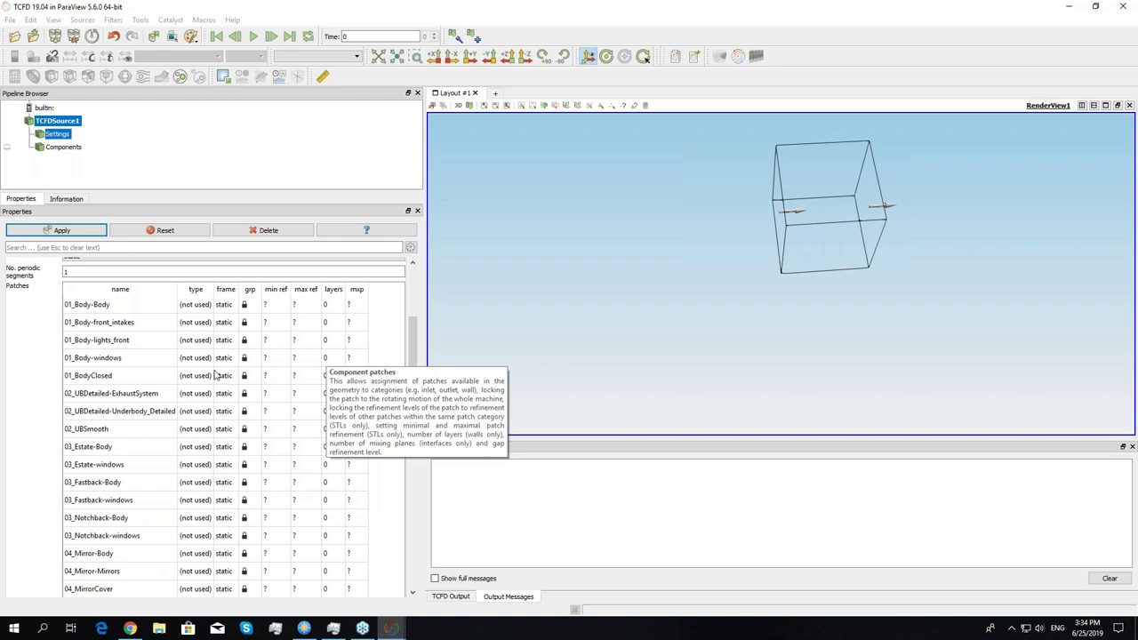
{"action": "scroll", "coordinate": [214, 375], "scroll_direction": "down", "scroll_amount": 10}
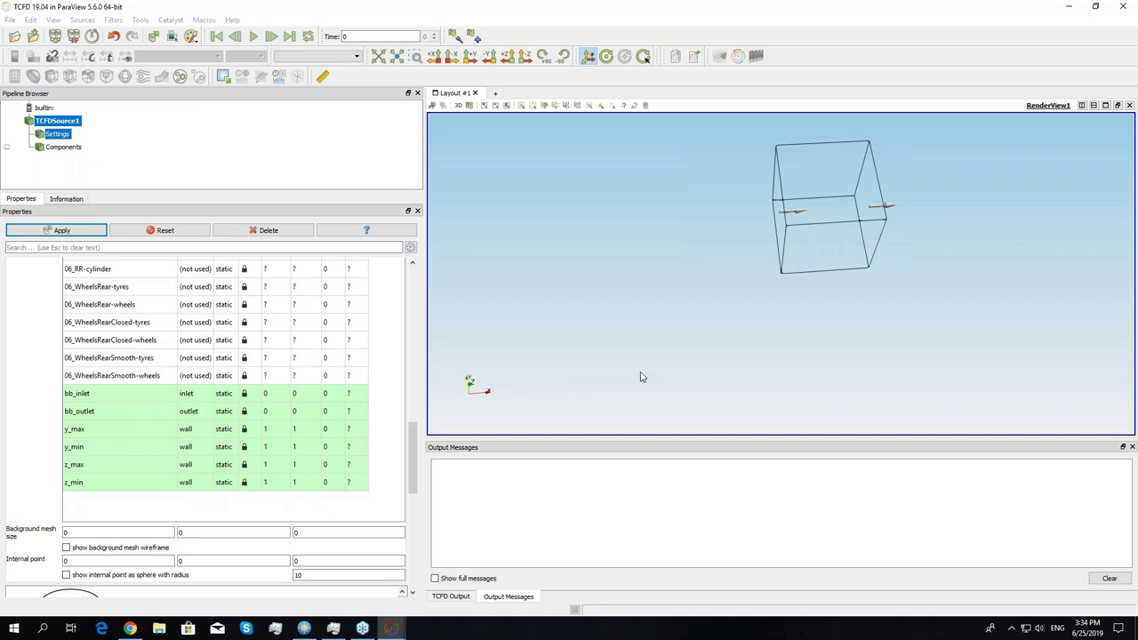
{"action": "left_click_drag", "start_coordinate": [800, 305], "coordinate": [736, 342]}
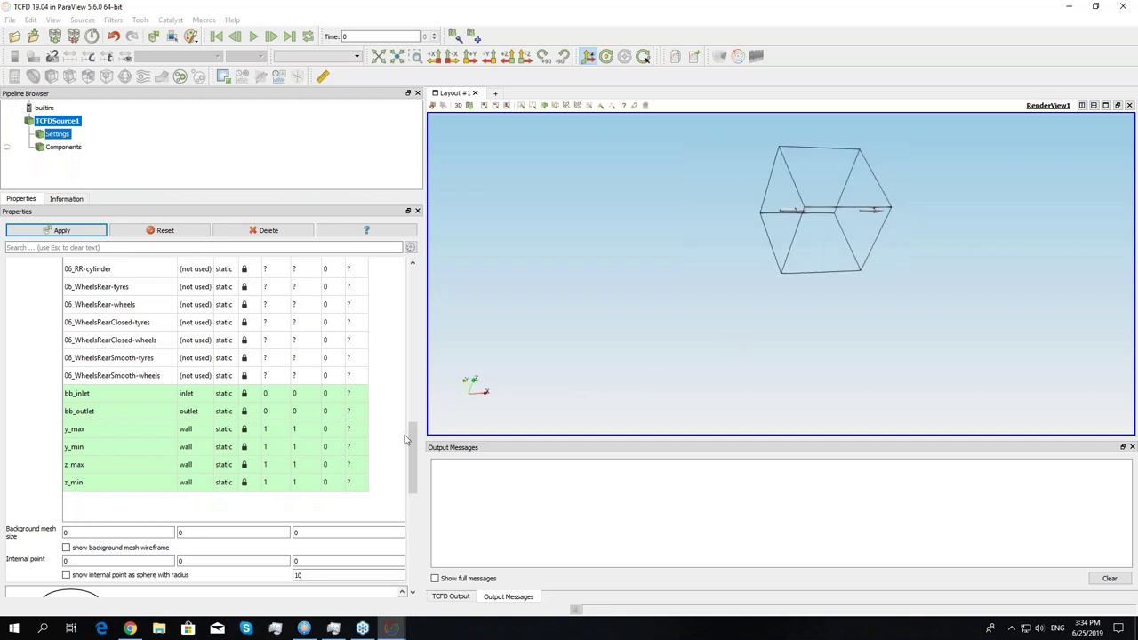
{"action": "left_click_drag", "start_coordinate": [413, 430], "coordinate": [416, 313]}
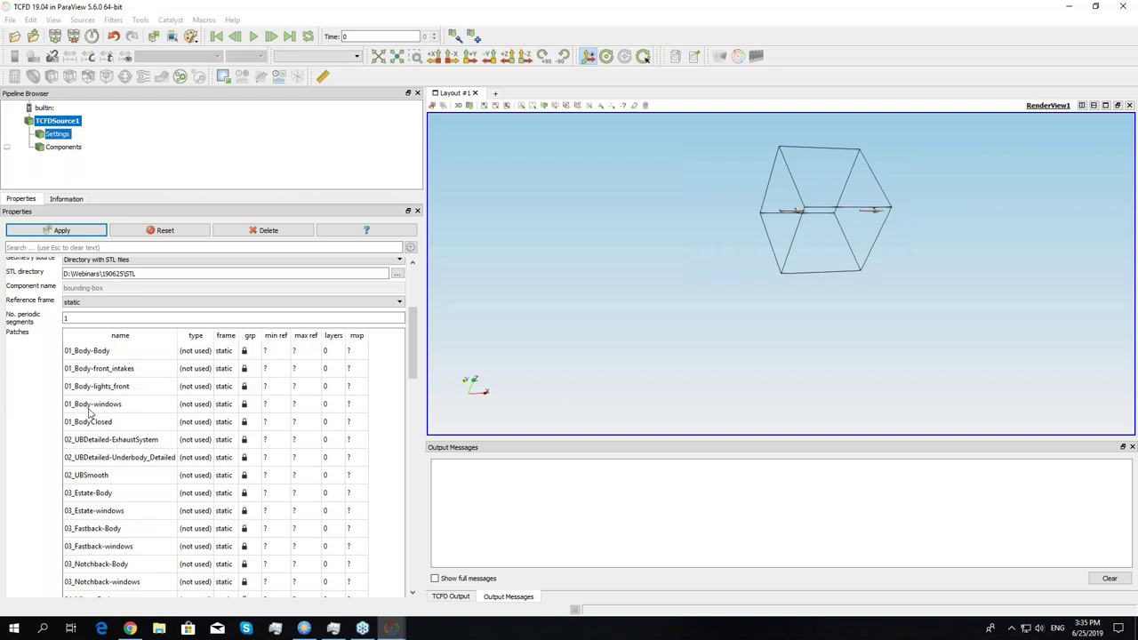
{"action": "left_click", "coordinate": [205, 422]}
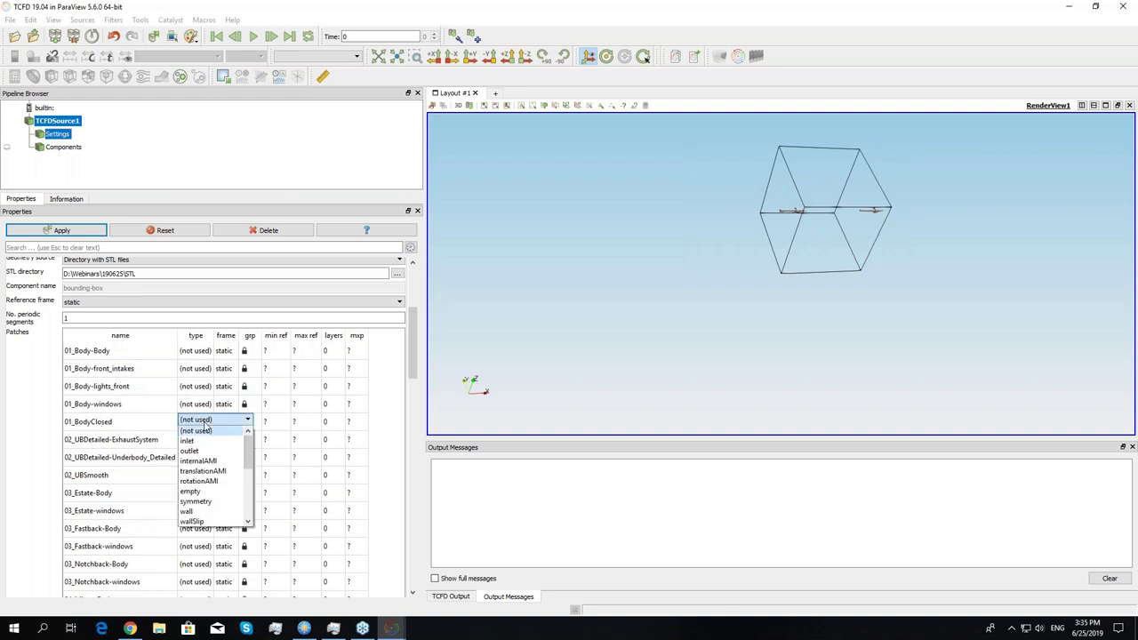
{"action": "left_click", "coordinate": [198, 512]}
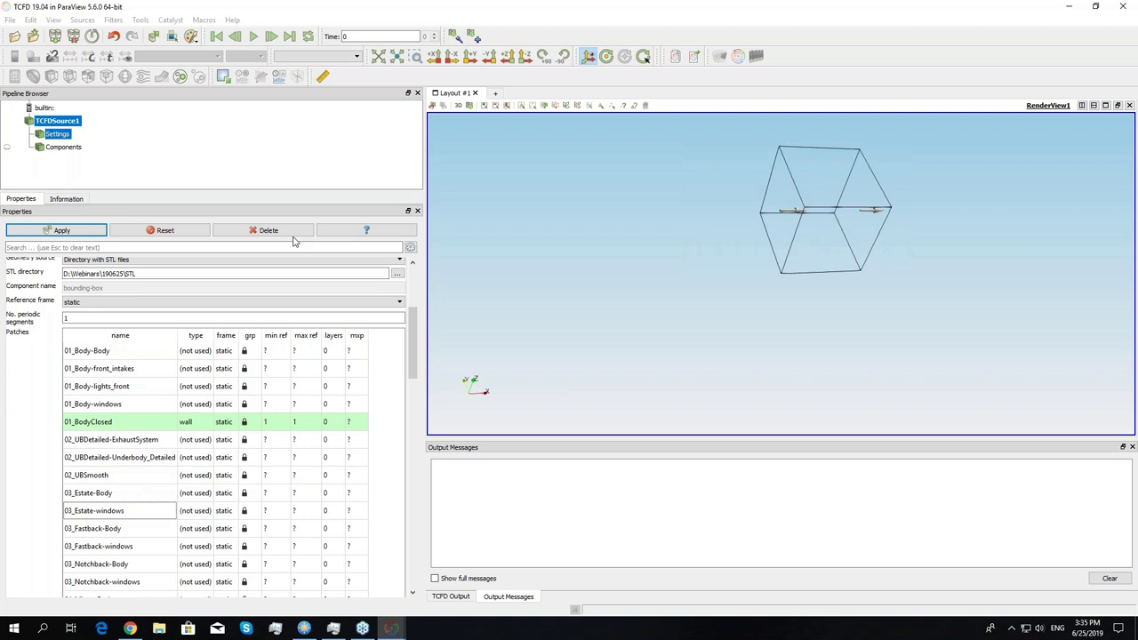
- Apply the patch change, fit the view, and show the Components geometry to inspect the car body from several angles
{"action": "left_click_drag", "start_coordinate": [785, 302], "coordinate": [497, 40]}
{"action": "left_click", "coordinate": [378, 55]}
{"action": "left_click_drag", "start_coordinate": [533, 191], "coordinate": [617, 299]}
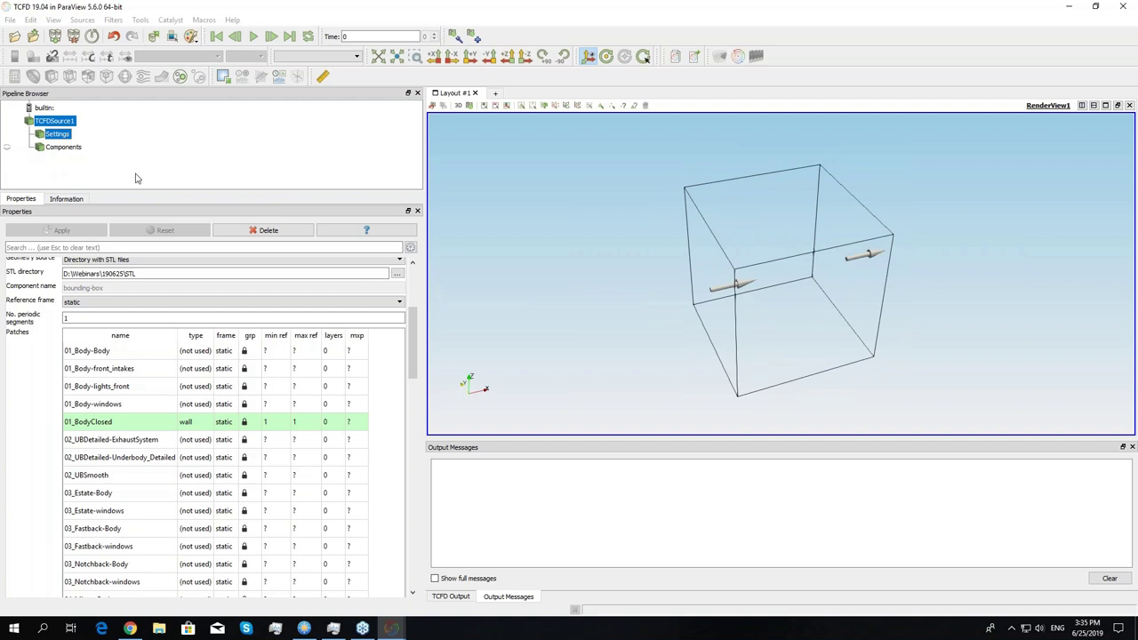
{"action": "left_click", "coordinate": [5, 150]}
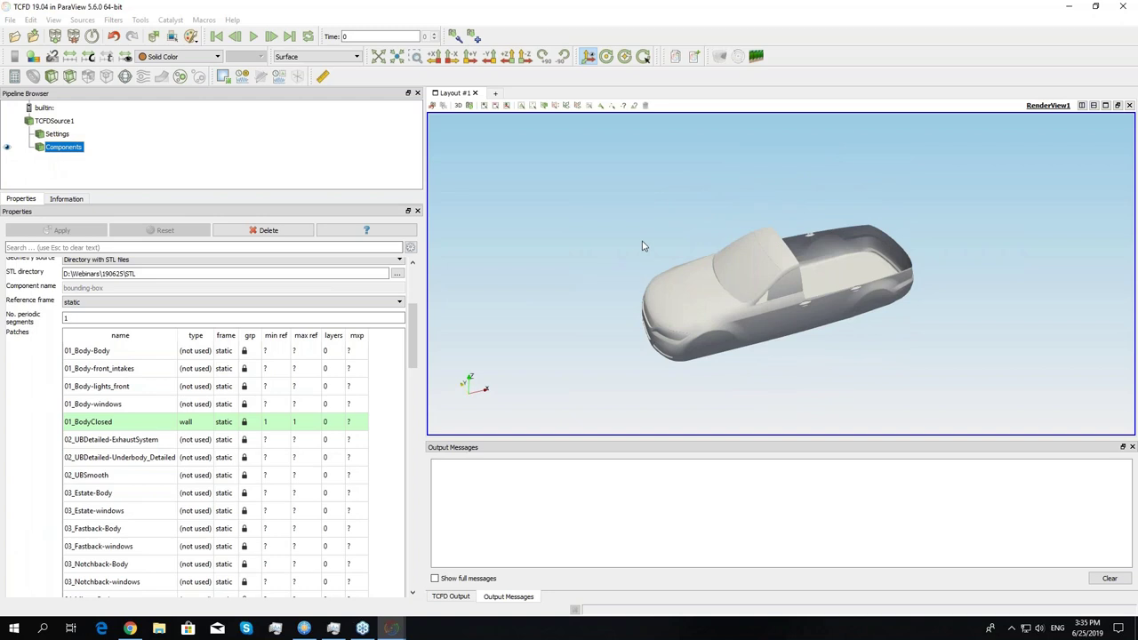
{"action": "left_click_drag", "start_coordinate": [640, 231], "coordinate": [698, 270]}
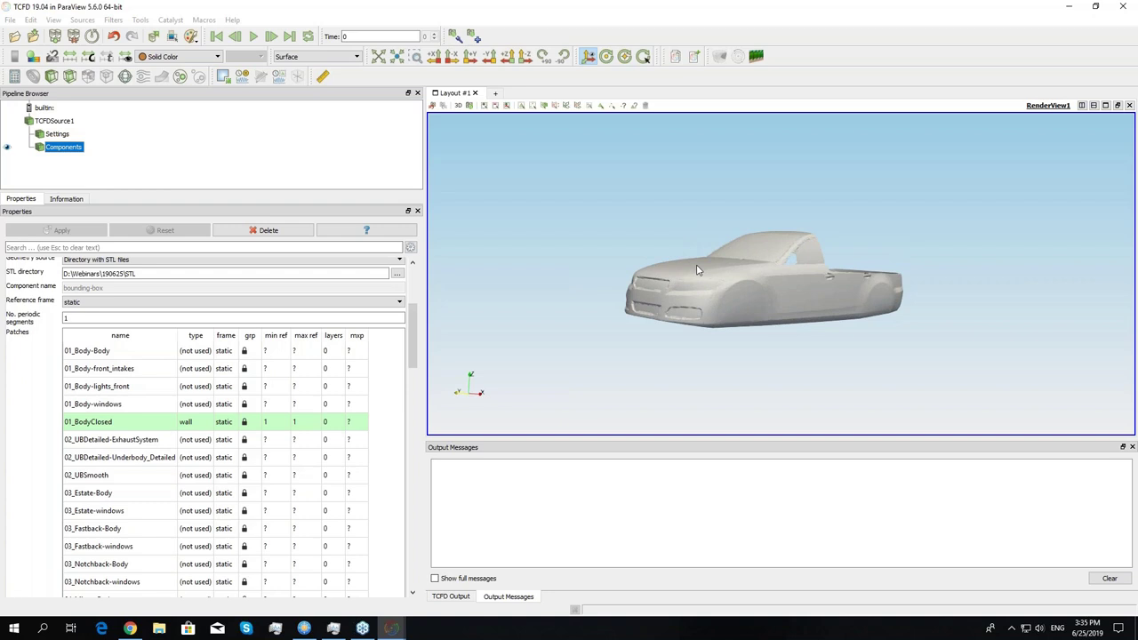
{"action": "left_click_drag", "start_coordinate": [698, 270], "coordinate": [729, 292]}
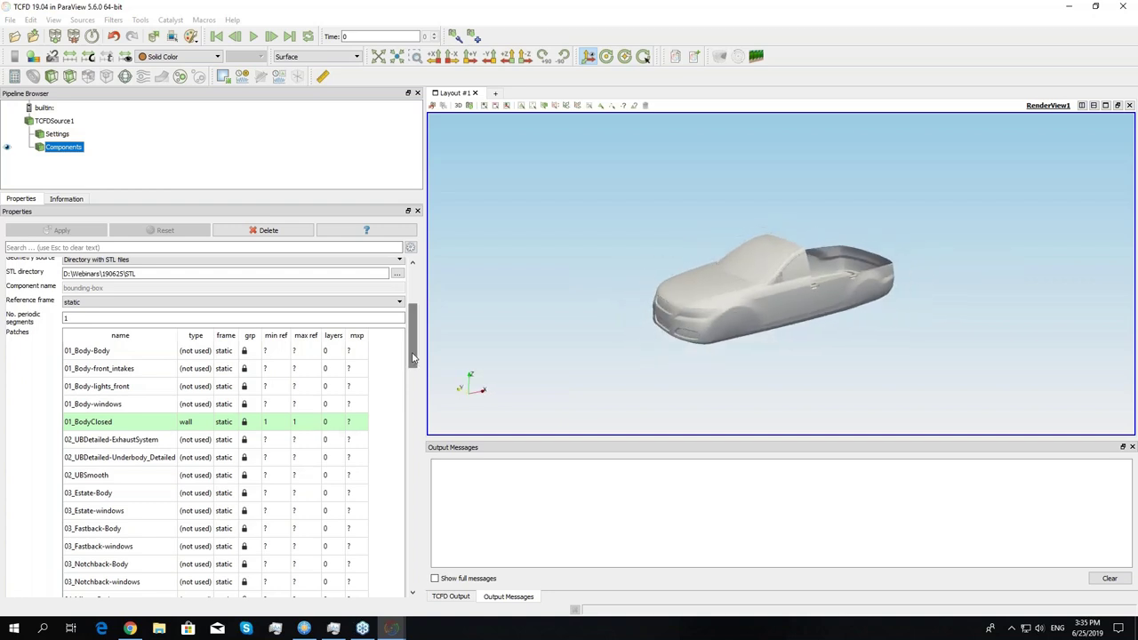
- Set the X coordinates of the bounding box to -8000 for point 1 and 16000 for point 2
{"action": "scroll", "coordinate": [410, 363], "scroll_direction": "up", "scroll_amount": 4}
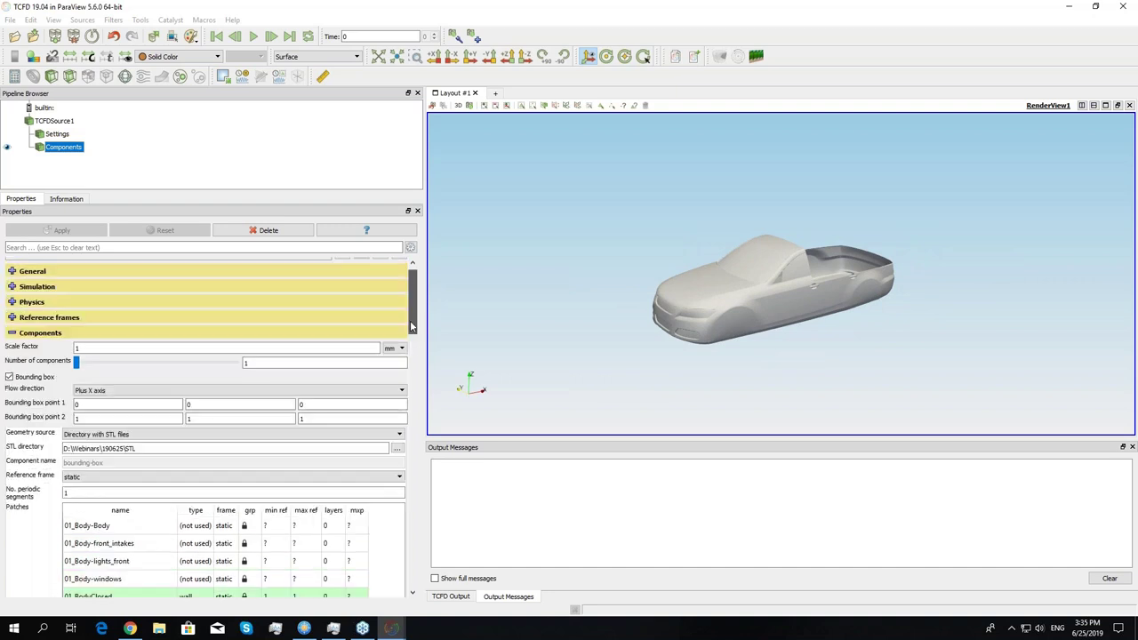
{"action": "left_click", "coordinate": [79, 406]}
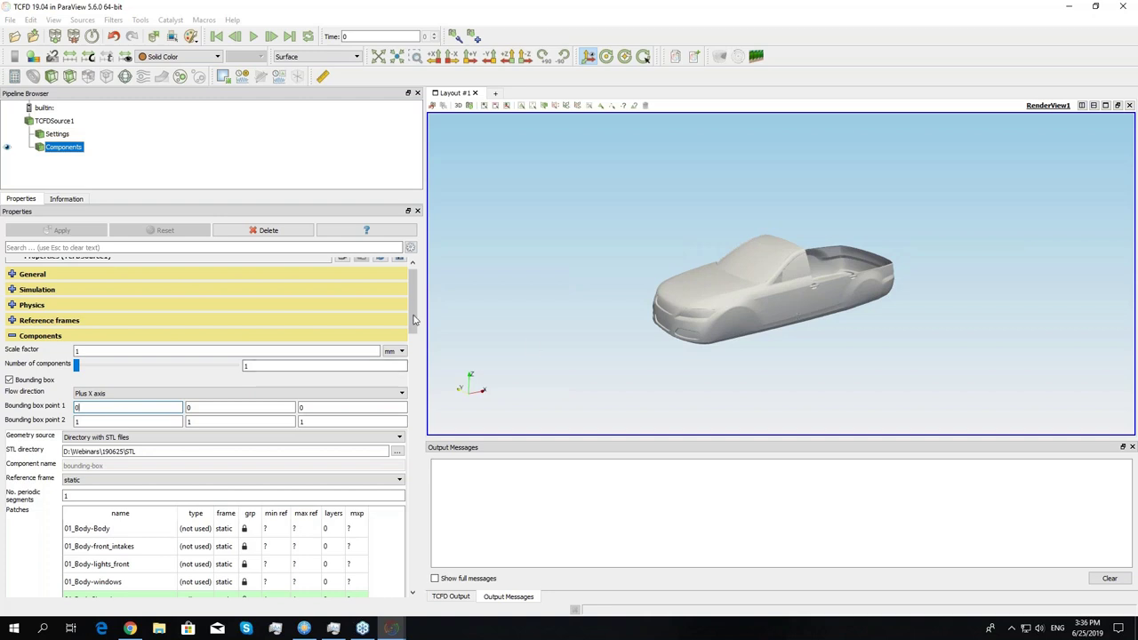
{"action": "scroll", "coordinate": [338, 370], "scroll_direction": "down", "scroll_amount": 1}
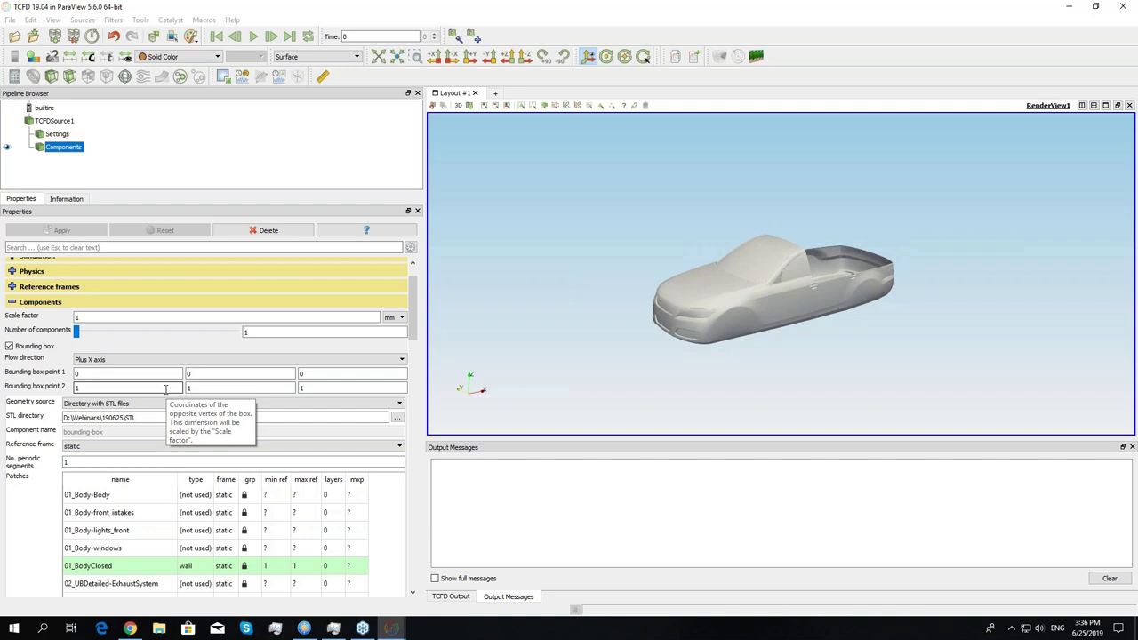
{"action": "key", "text": "ctrl+a"}
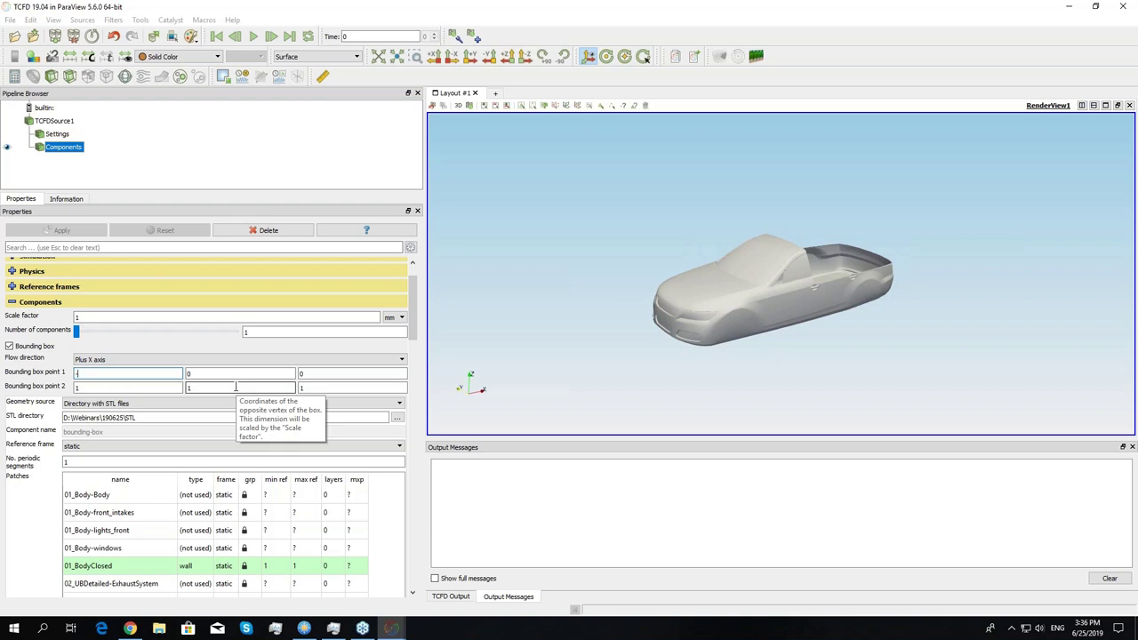
{"action": "left_click", "coordinate": [86, 387]}
{"action": "double_click", "coordinate": [86, 386]}
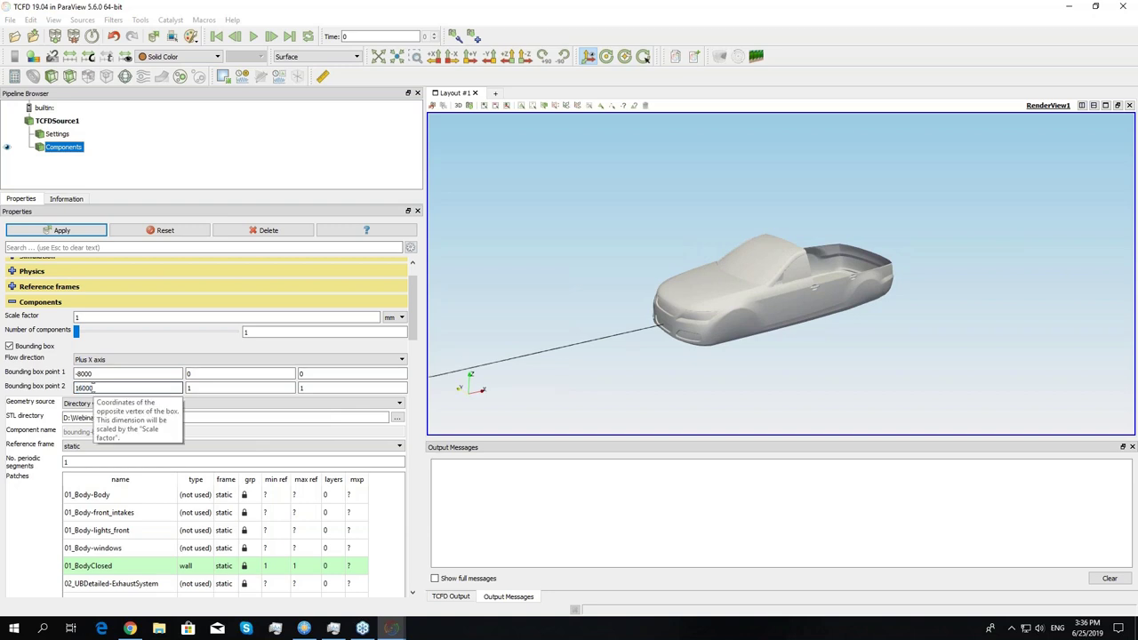
- Set the bounding box Y coordinates to -6000 and 6000, and the Z coordinate of point 2 to 5000
{"action": "double_click", "coordinate": [218, 373]}
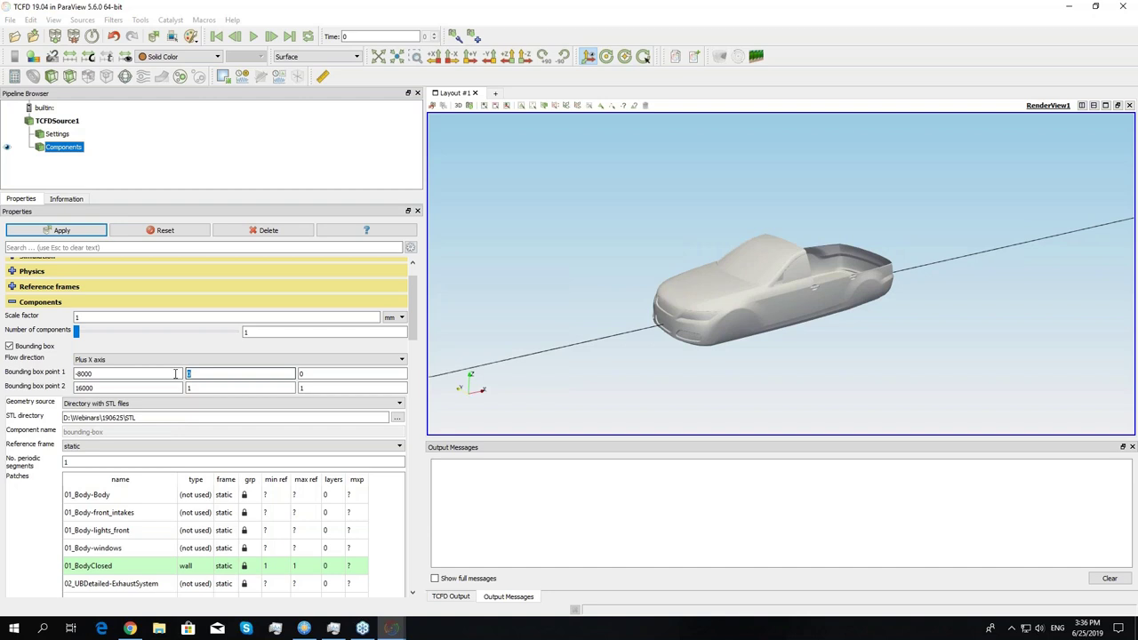
{"action": "type", "text": "-6000"}
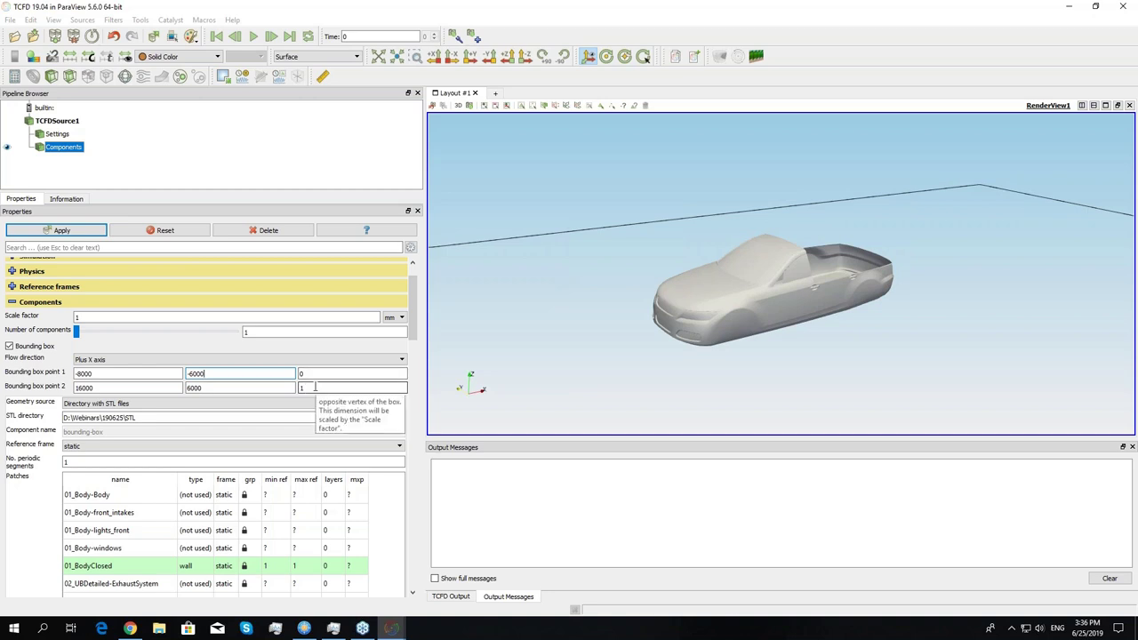
{"action": "double_click", "coordinate": [311, 388]}
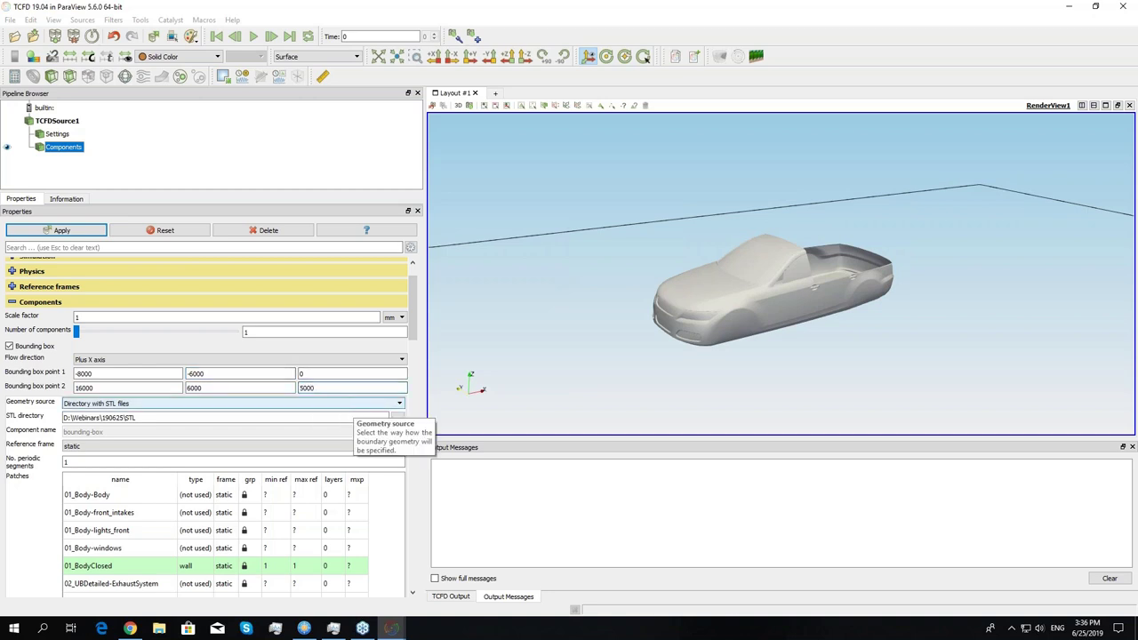
- Check the car against the floor of the bounding box, set the Z coordinate of point 1 to -340, and apply
{"action": "scroll", "coordinate": [648, 373], "scroll_direction": "down", "scroll_amount": 5}
{"action": "scroll", "coordinate": [647, 373], "scroll_direction": "down", "scroll_amount": 3}
{"action": "left_click_drag", "start_coordinate": [812, 401], "coordinate": [862, 411]}
{"action": "scroll", "coordinate": [854, 406], "scroll_direction": "up", "scroll_amount": 5}
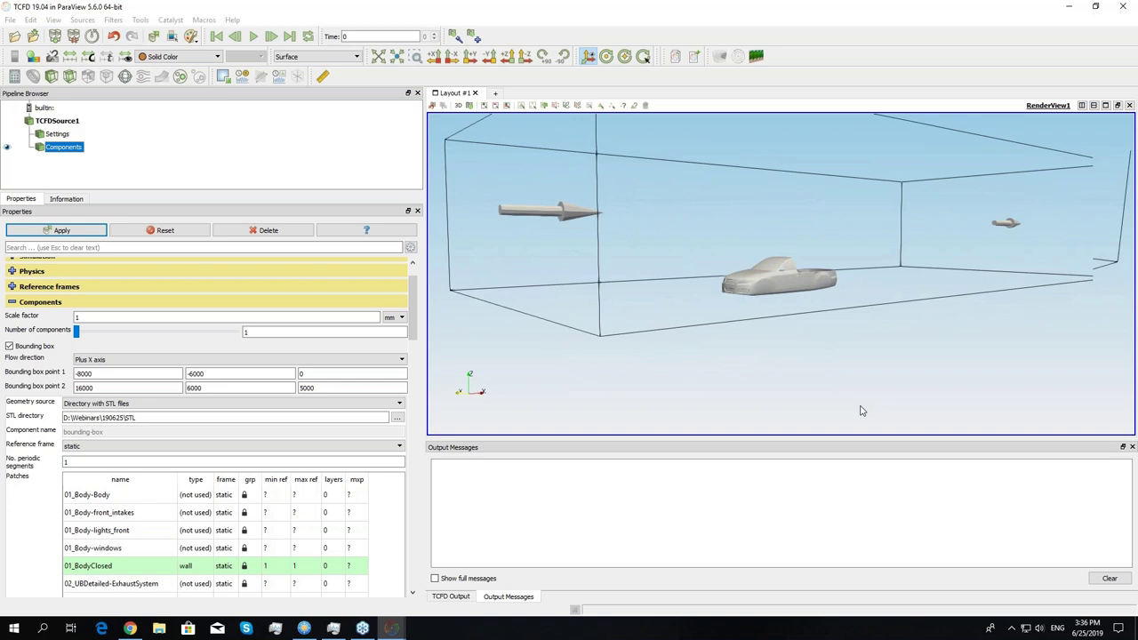
{"action": "scroll", "coordinate": [860, 410], "scroll_direction": "up", "scroll_amount": 4}
{"action": "left_click_drag", "start_coordinate": [785, 317], "coordinate": [755, 298]}
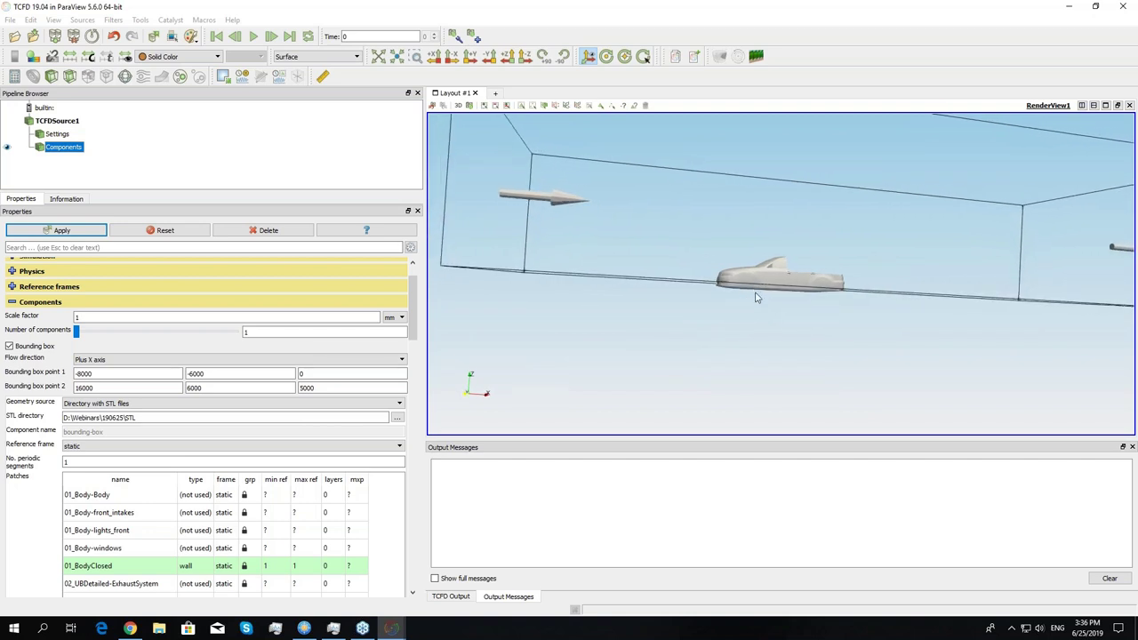
{"action": "left_click", "coordinate": [317, 374]}
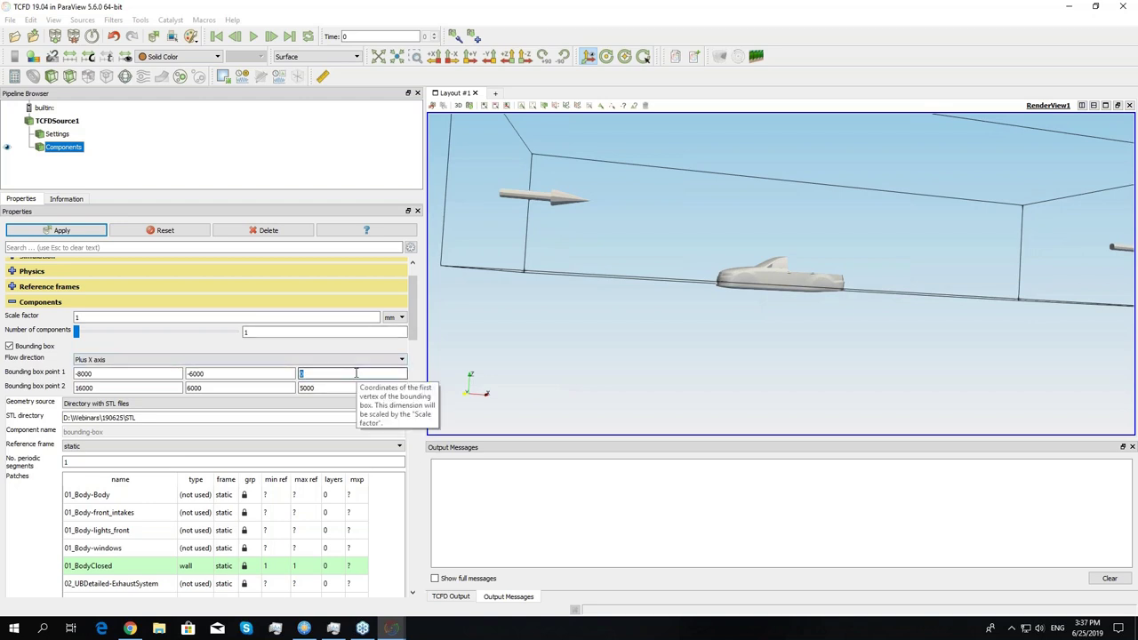
{"action": "type", "text": "-340"}
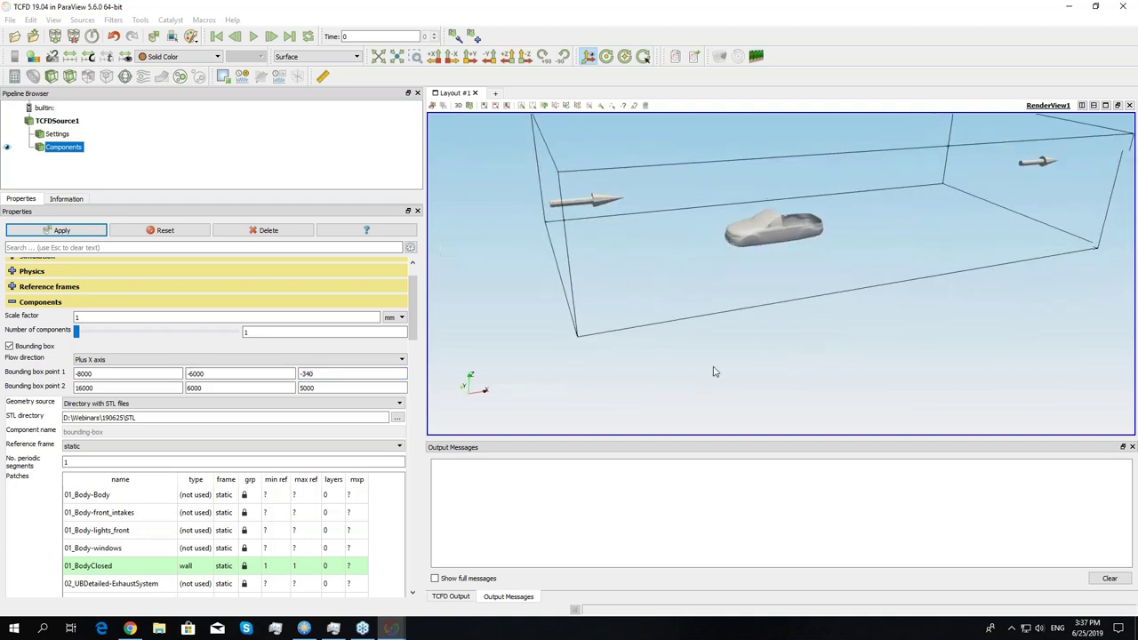
{"action": "left_click", "coordinate": [55, 232]}
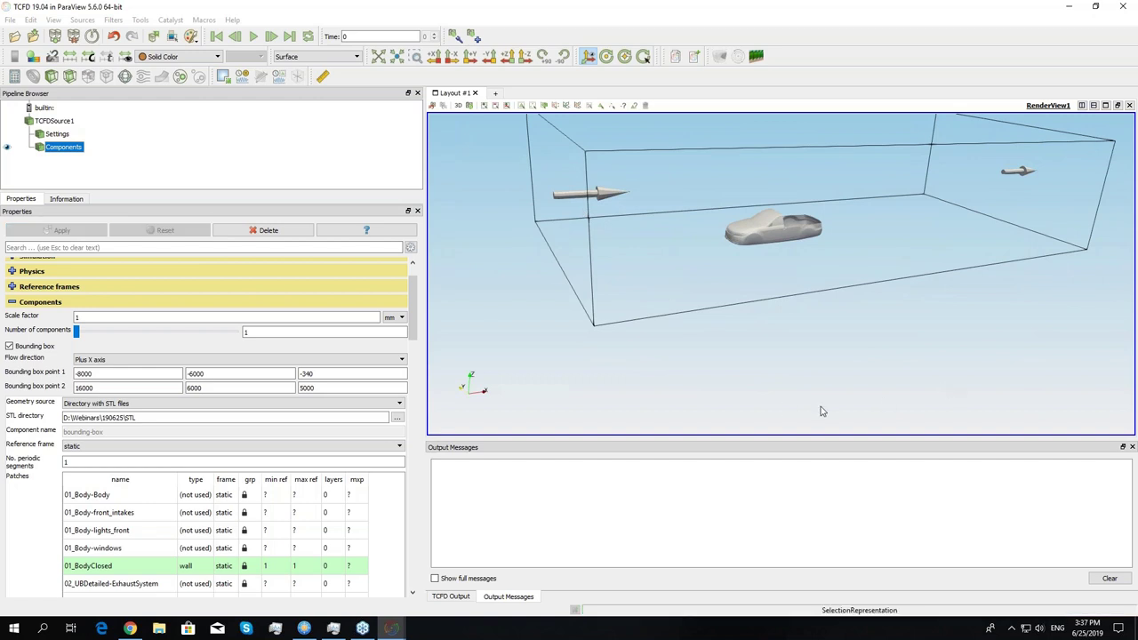
- Set the type of patches 03_Estate-Body and 03_Estate-windows to wall and apply the change
{"action": "left_click_drag", "start_coordinate": [800, 406], "coordinate": [531, 389]}
{"action": "scroll", "coordinate": [197, 437], "scroll_direction": "down", "scroll_amount": 5}
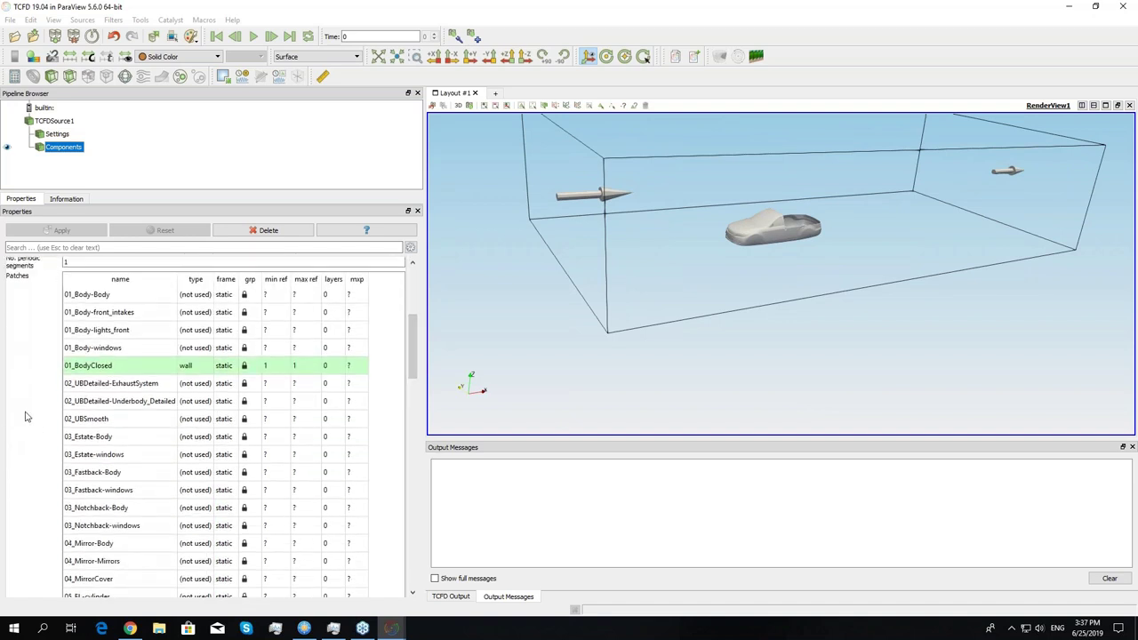
{"action": "scroll", "coordinate": [35, 390], "scroll_direction": "down", "scroll_amount": 2}
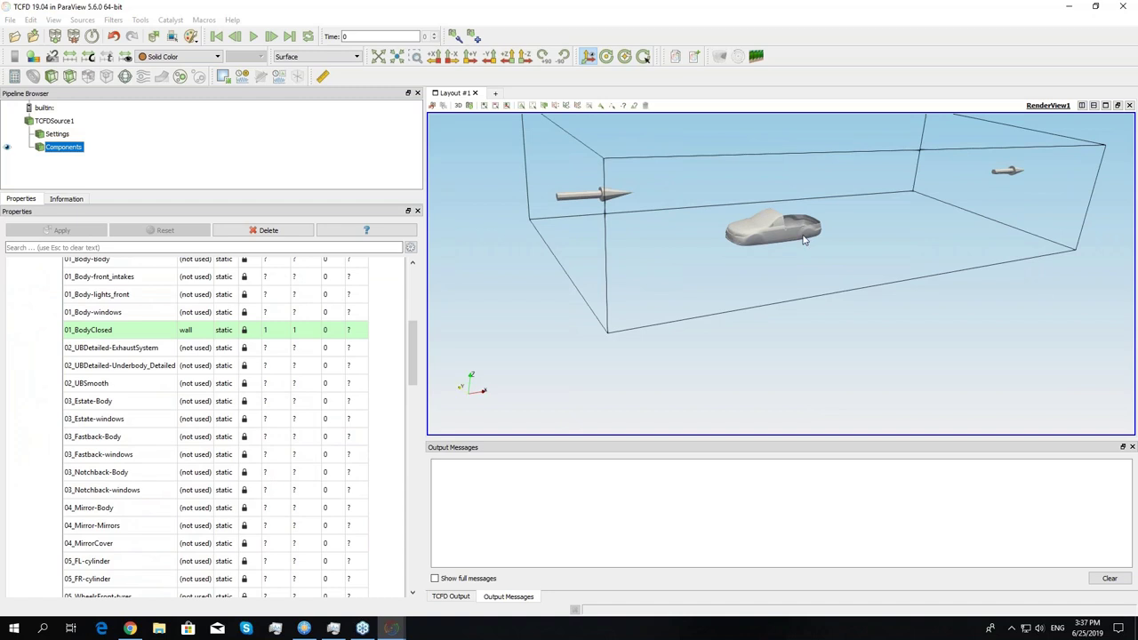
{"action": "scroll", "coordinate": [804, 240], "scroll_direction": "up", "scroll_amount": 2}
{"action": "left_click", "coordinate": [92, 422]}
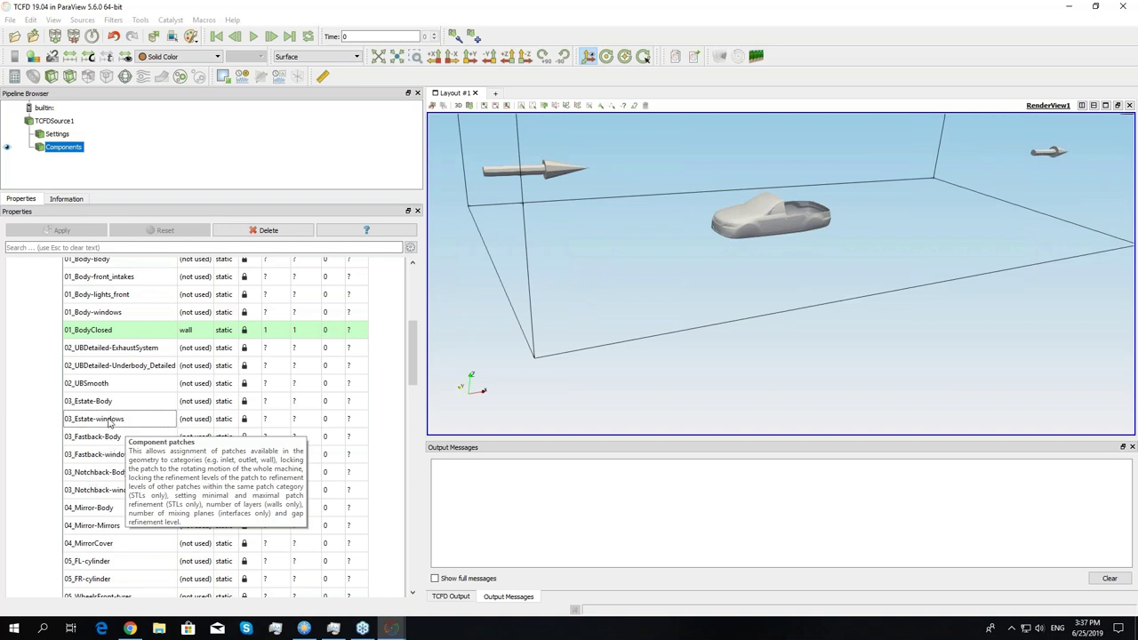
{"action": "double_click", "coordinate": [192, 404]}
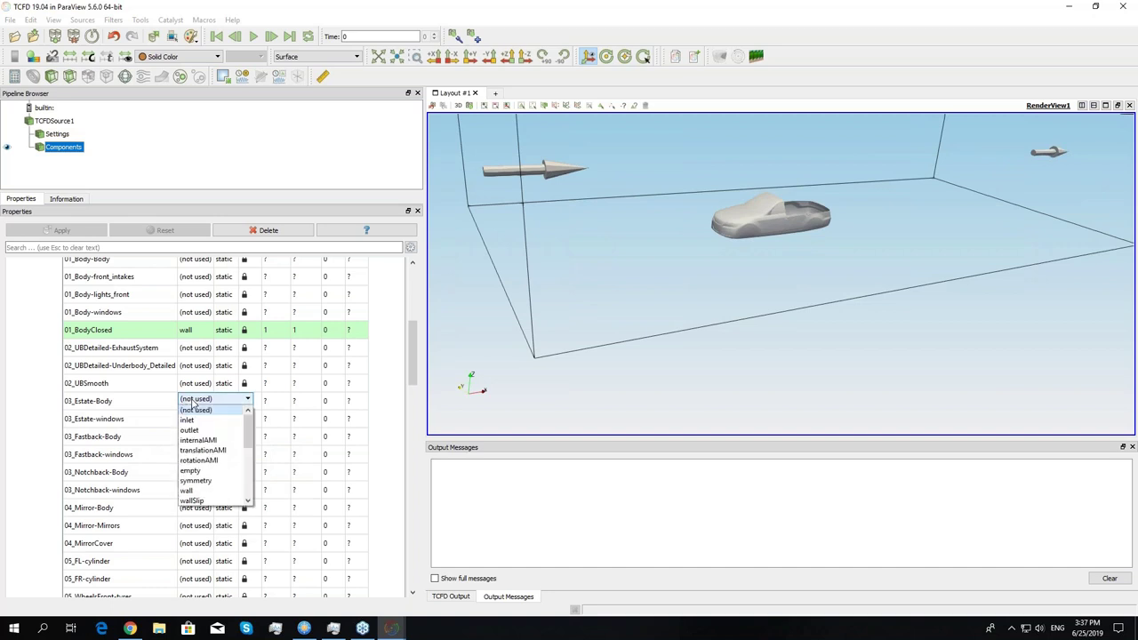
{"action": "left_click", "coordinate": [200, 495]}
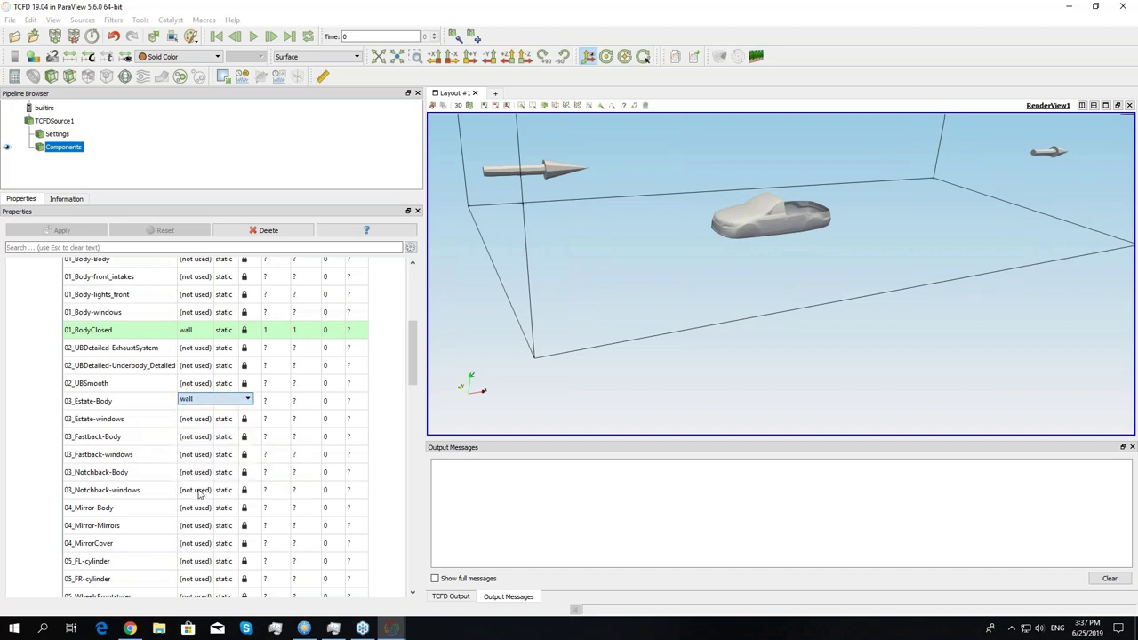
{"action": "double_click", "coordinate": [196, 419]}
{"action": "left_click", "coordinate": [209, 507]}
{"action": "left_click", "coordinate": [189, 457]}
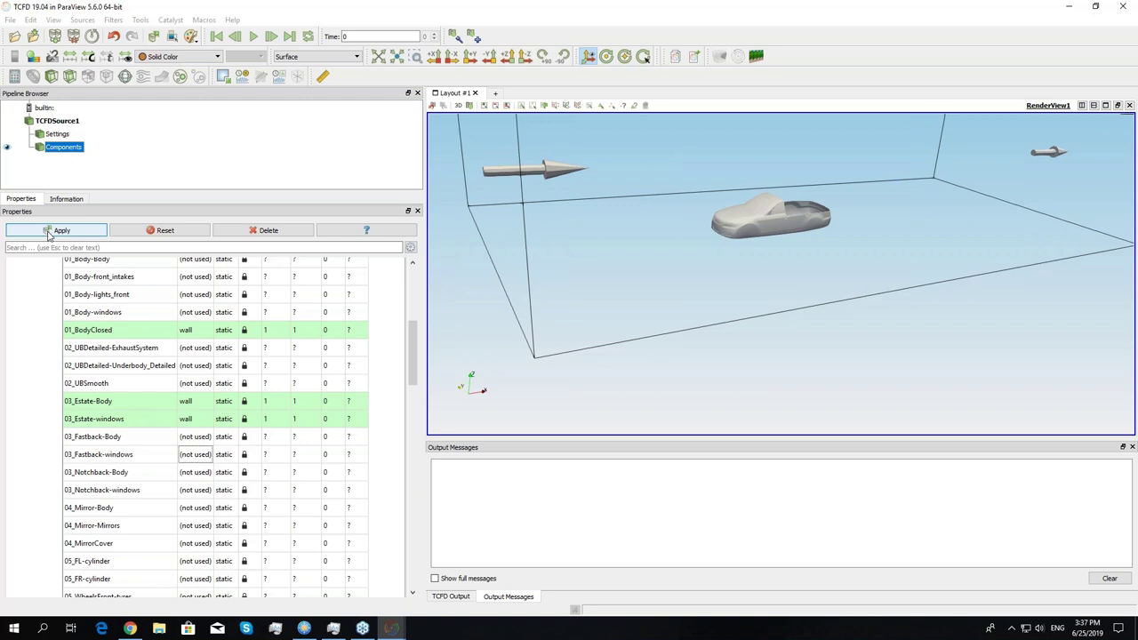
- Inspect the side window opening of the car, set the type of patch 04_MirrorCover to wall, and apply
{"action": "left_click_drag", "start_coordinate": [661, 359], "coordinate": [711, 293]}
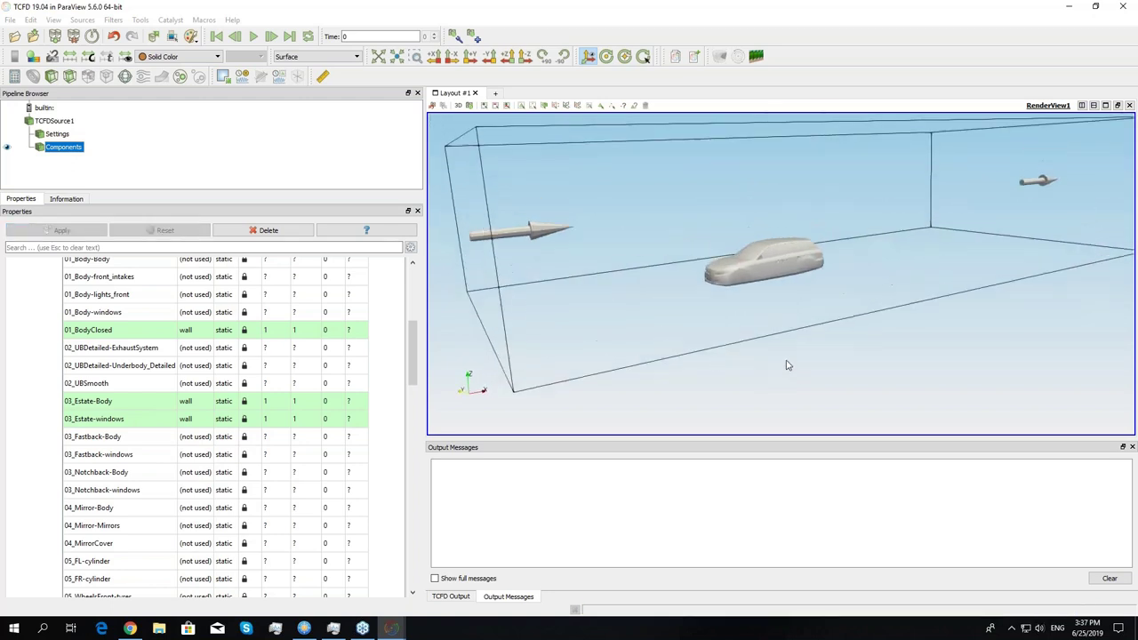
{"action": "scroll", "coordinate": [685, 276], "scroll_direction": "up", "scroll_amount": 6}
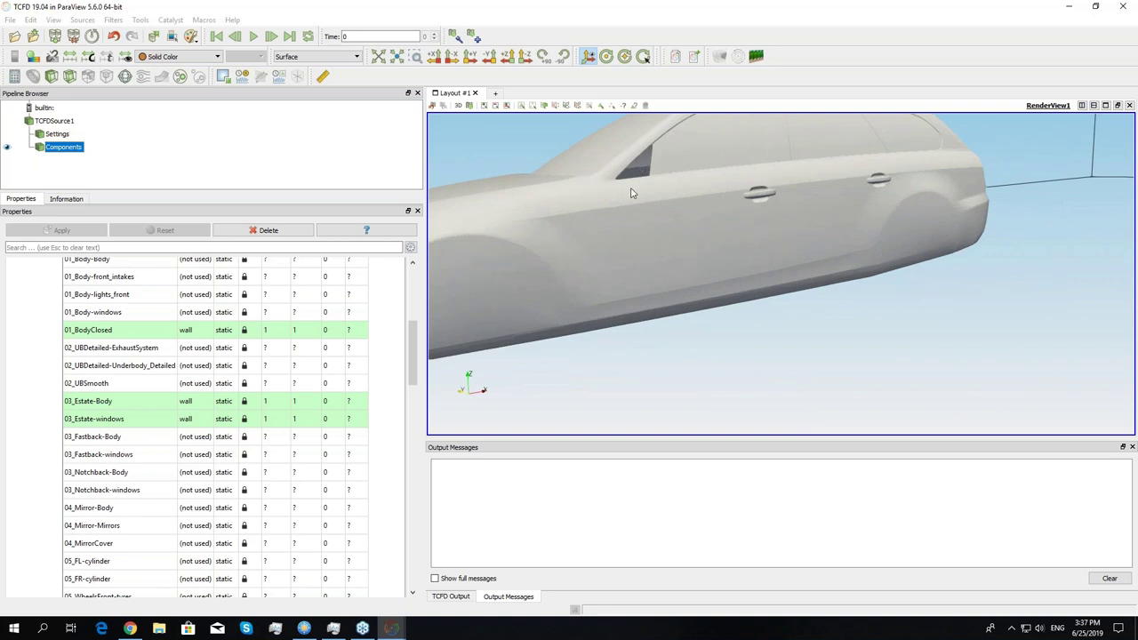
{"action": "scroll", "coordinate": [122, 489], "scroll_direction": "down", "scroll_amount": 2}
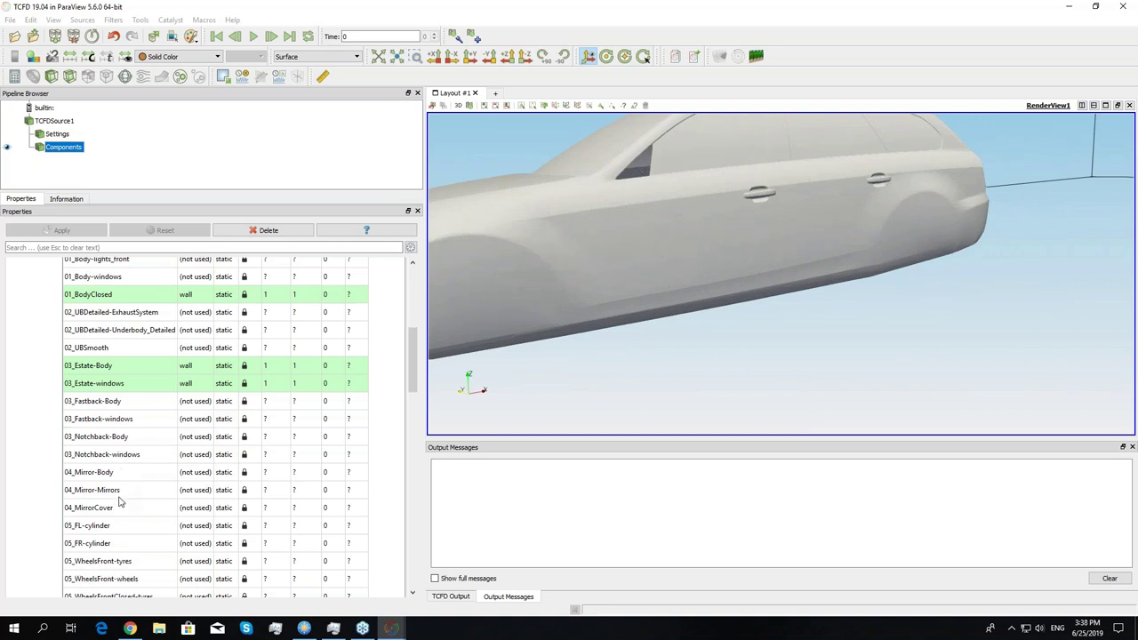
{"action": "scroll", "coordinate": [121, 502], "scroll_direction": "down", "scroll_amount": 2}
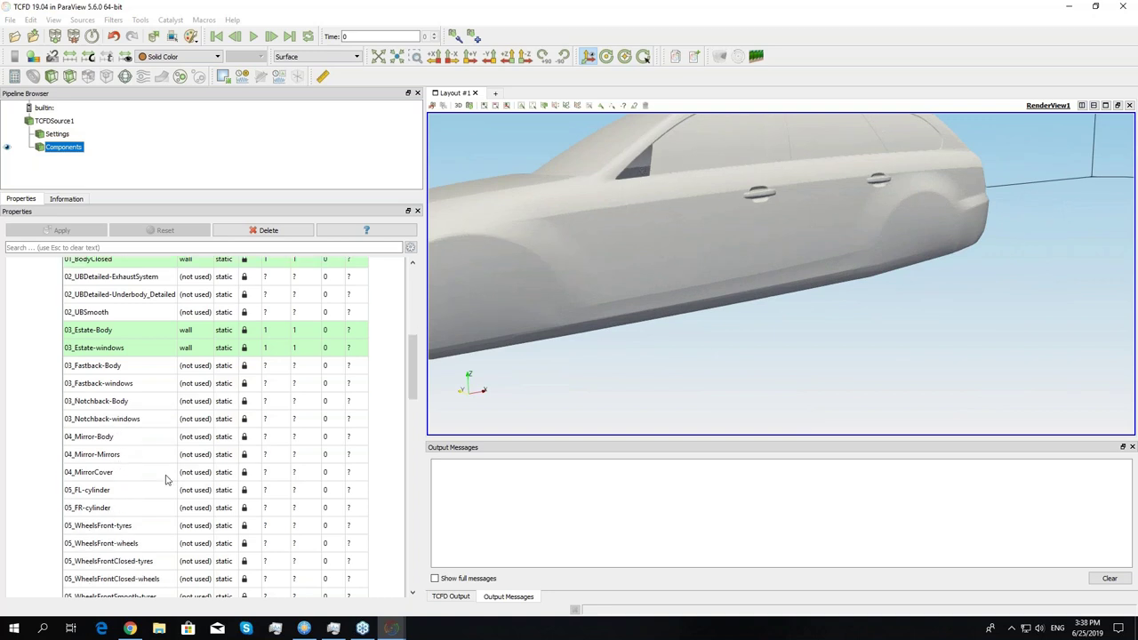
{"action": "left_click", "coordinate": [196, 473]}
{"action": "left_click", "coordinate": [195, 472]}
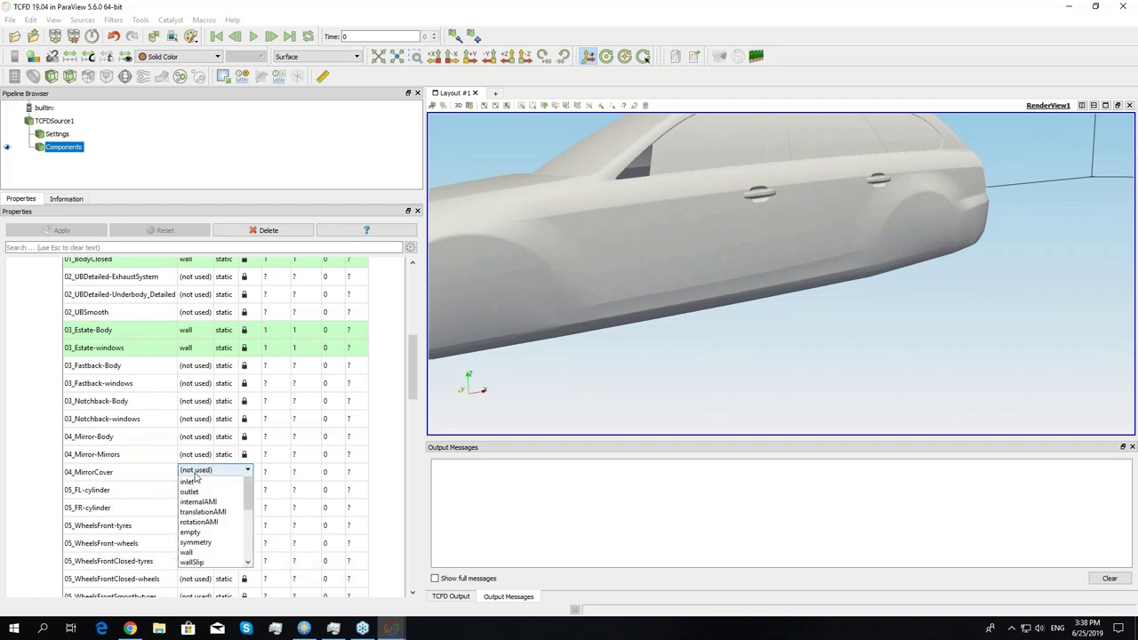
{"action": "left_click", "coordinate": [187, 552]}
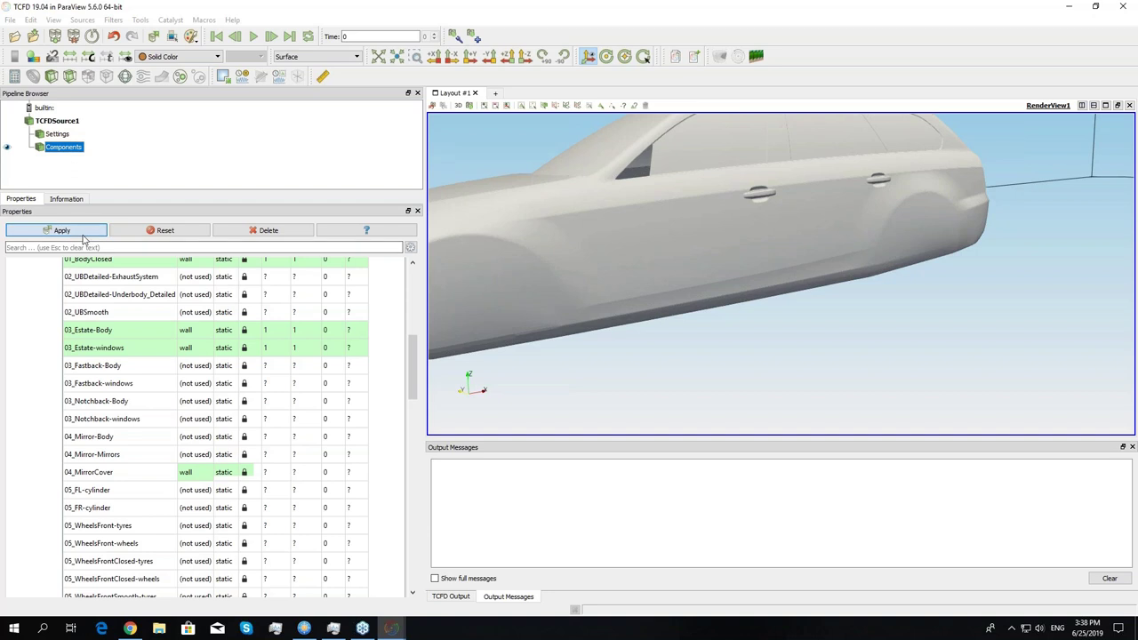
{"action": "left_click", "coordinate": [84, 235]}
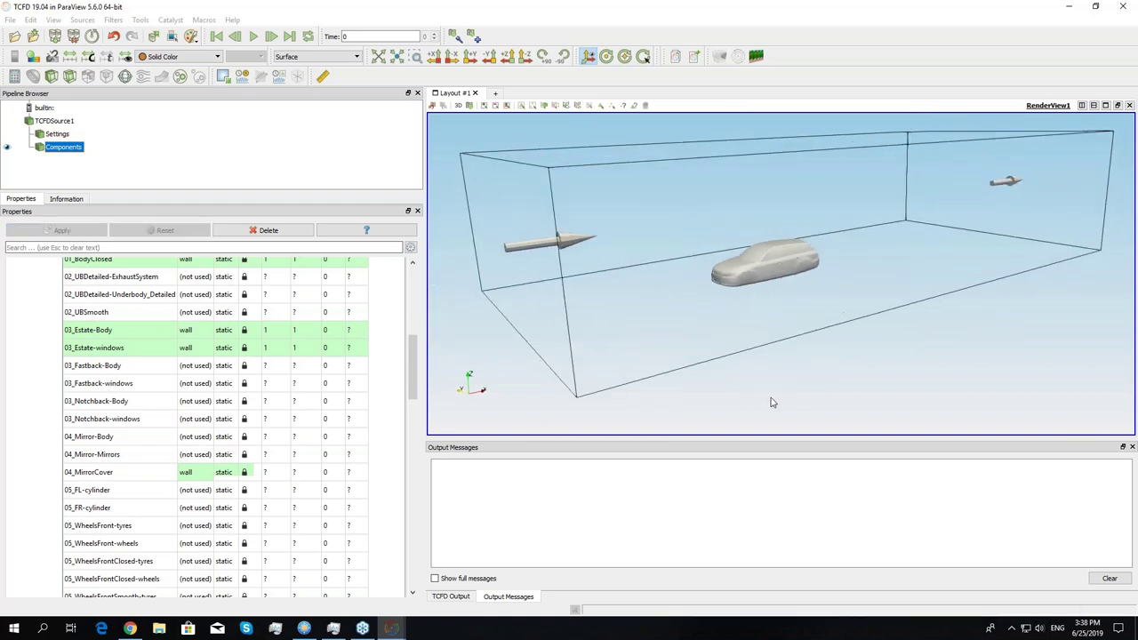
- Set the background mesh size to 400 in all three directions and apply it
{"action": "mouse_move", "coordinate": [414, 384]}
{"action": "left_mouse_down"}
{"action": "mouse_move", "coordinate": [414, 313]}
{"action": "mouse_move", "coordinate": [415, 449]}
{"action": "mouse_move", "coordinate": [411, 360]}
{"action": "mouse_move", "coordinate": [411, 372]}
{"action": "left_mouse_up"}
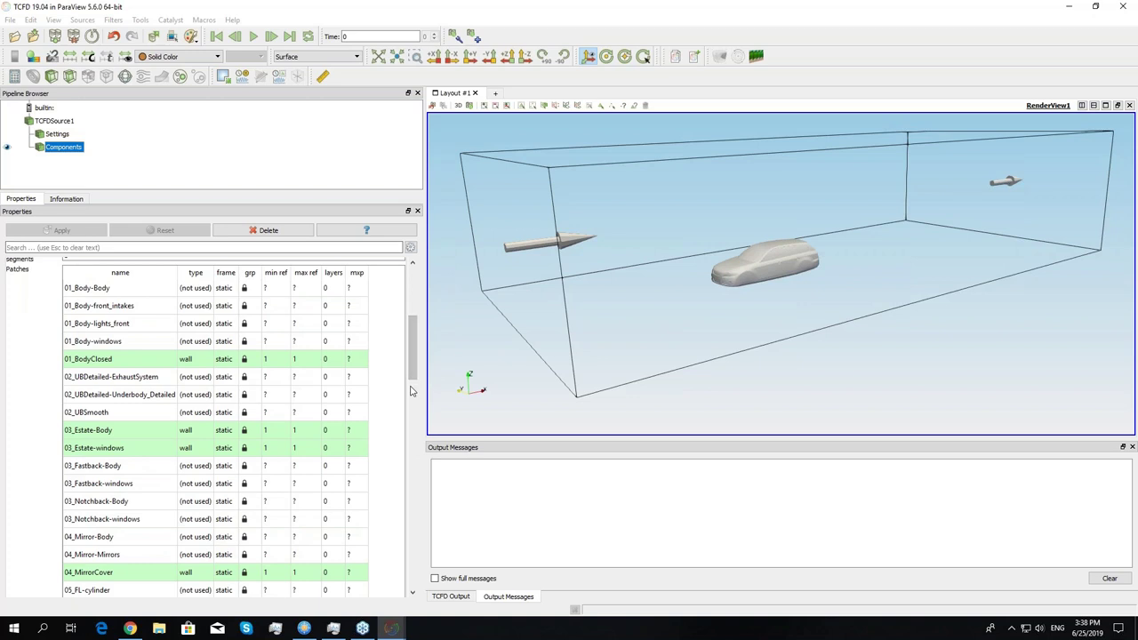
{"action": "left_click_drag", "start_coordinate": [413, 360], "coordinate": [412, 459]}
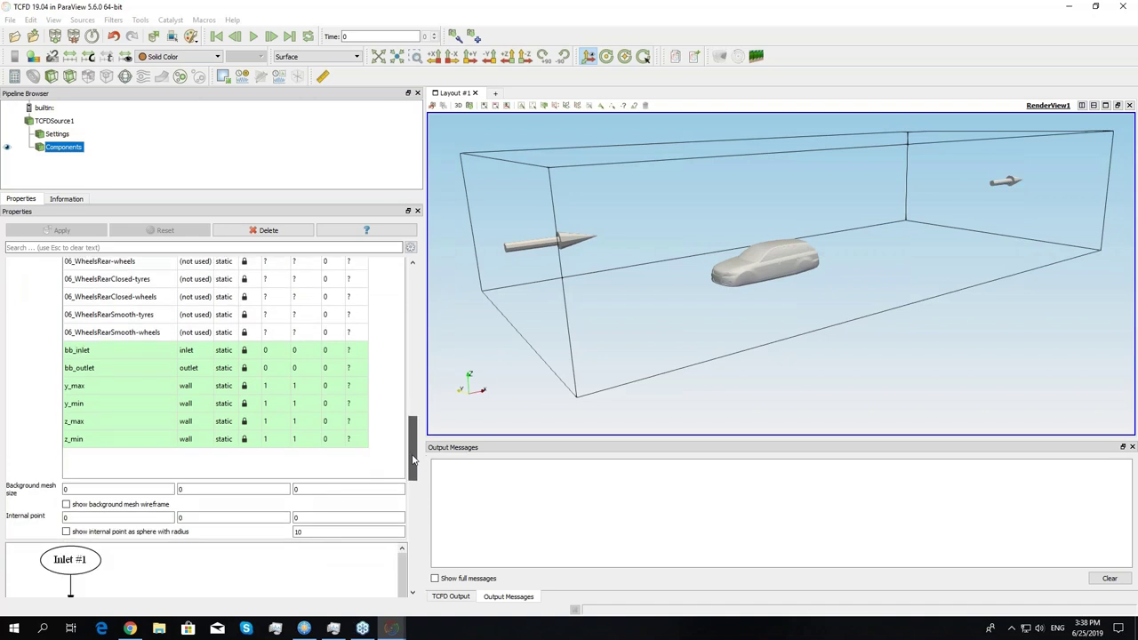
{"action": "double_click", "coordinate": [86, 461]}
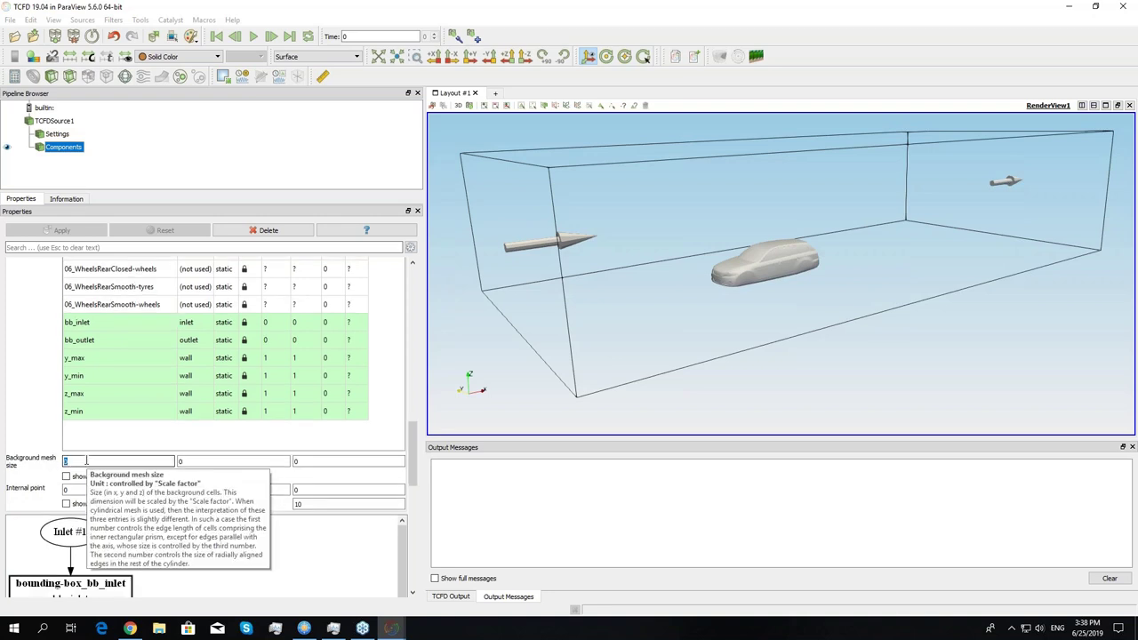
{"action": "type", "text": "400"}
{"action": "double_click", "coordinate": [189, 461]}
{"action": "type", "text": "400"}
{"action": "key", "text": "Tab"}
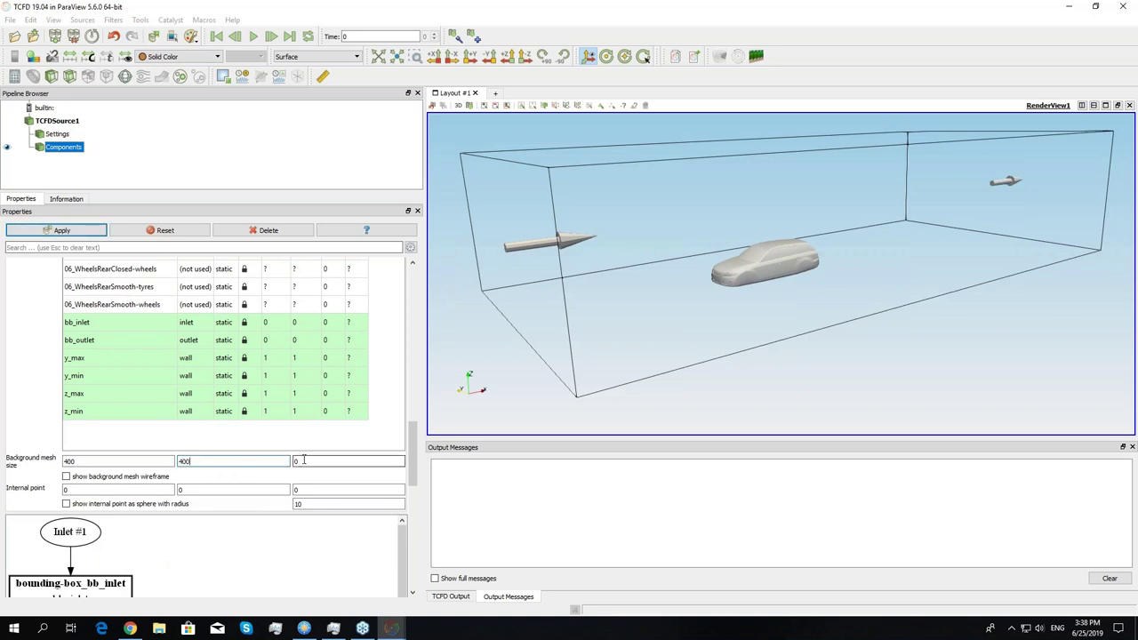
{"action": "left_click", "coordinate": [167, 464]}
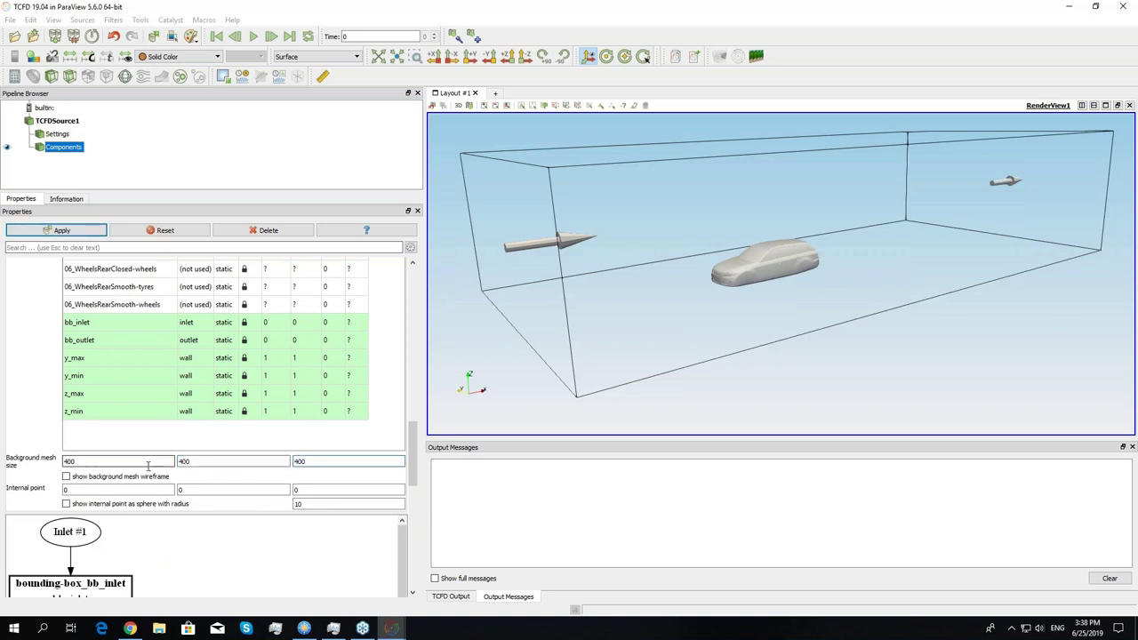
{"action": "left_click", "coordinate": [46, 230]}
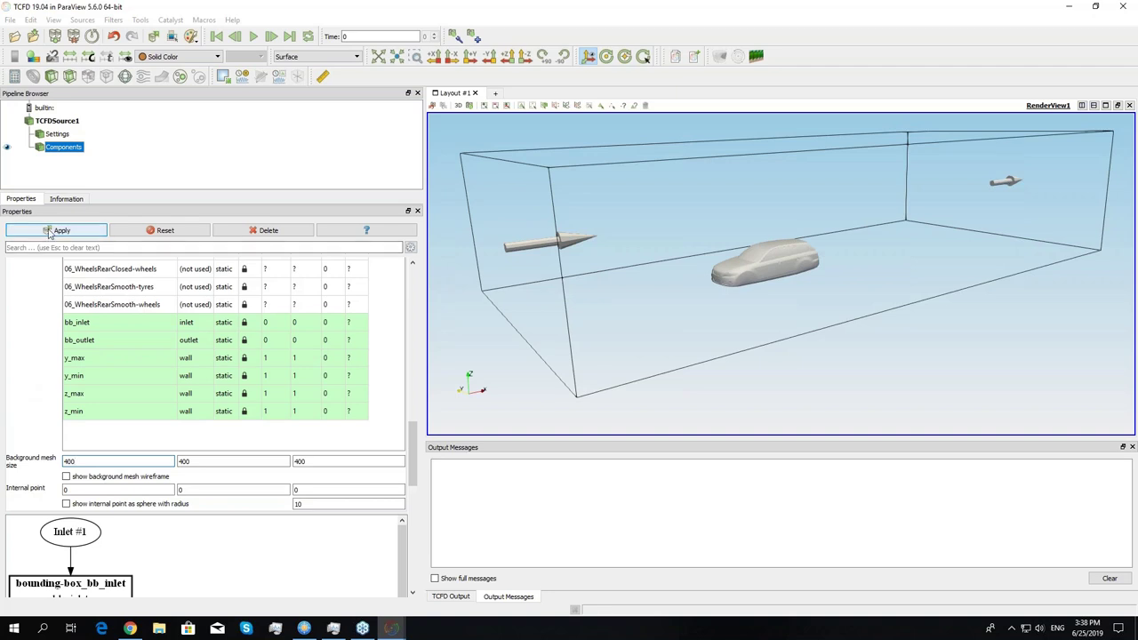
- Show the background mesh wireframe around the car and go back through the component patches
{"action": "left_click", "coordinate": [81, 478]}
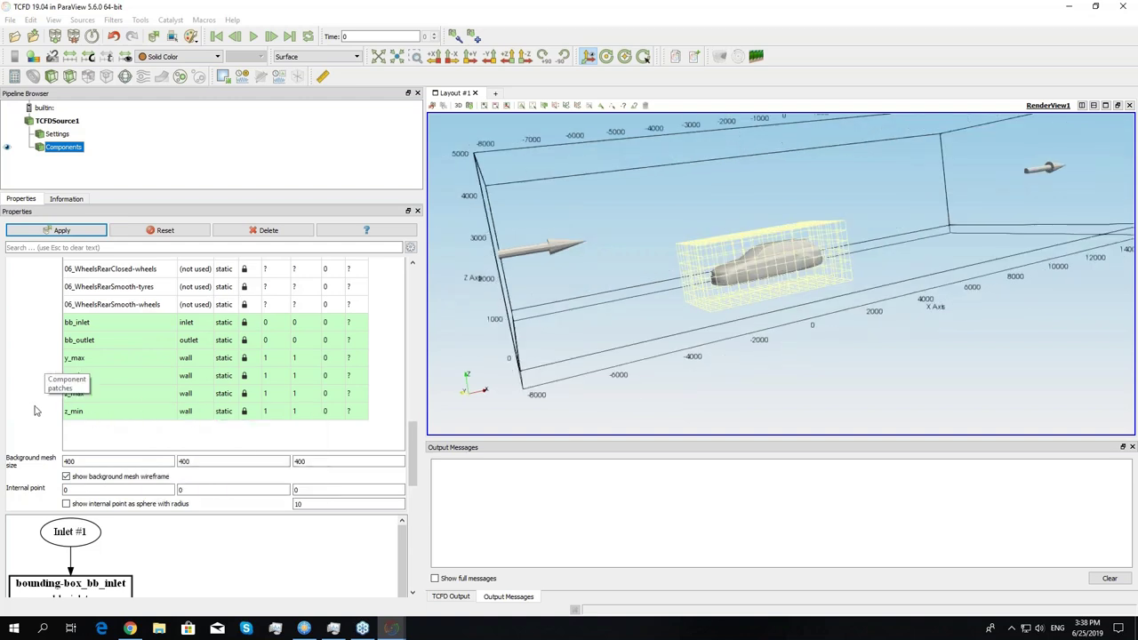
{"action": "scroll", "coordinate": [38, 411], "scroll_direction": "up", "scroll_amount": 2}
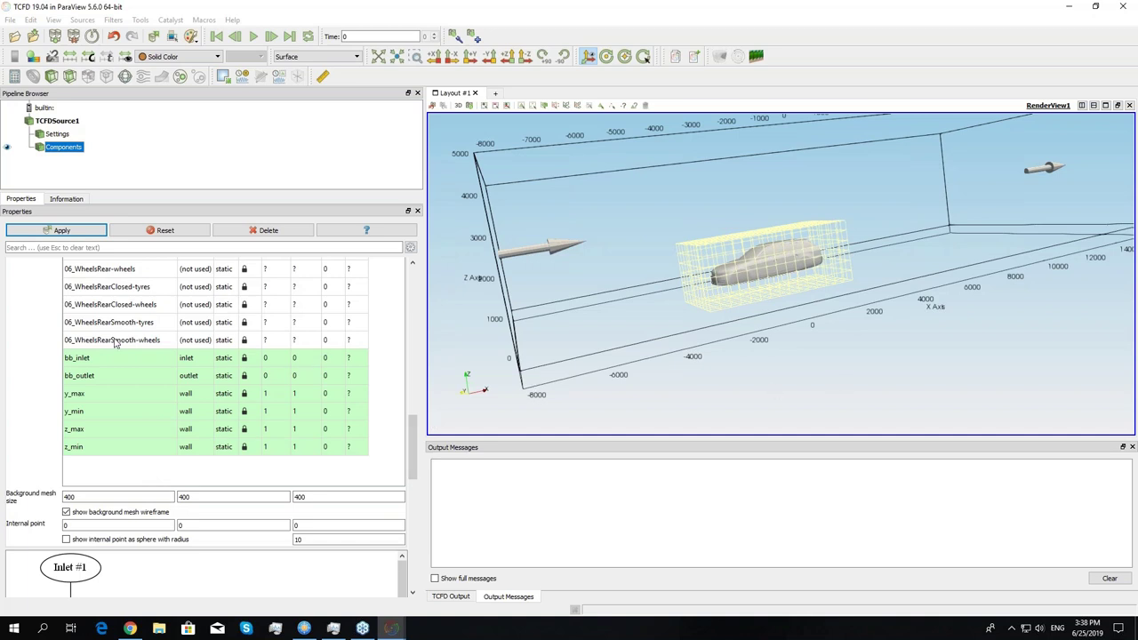
{"action": "scroll", "coordinate": [27, 381], "scroll_direction": "up", "scroll_amount": 2}
{"action": "scroll", "coordinate": [27, 382], "scroll_direction": "up", "scroll_amount": 10}
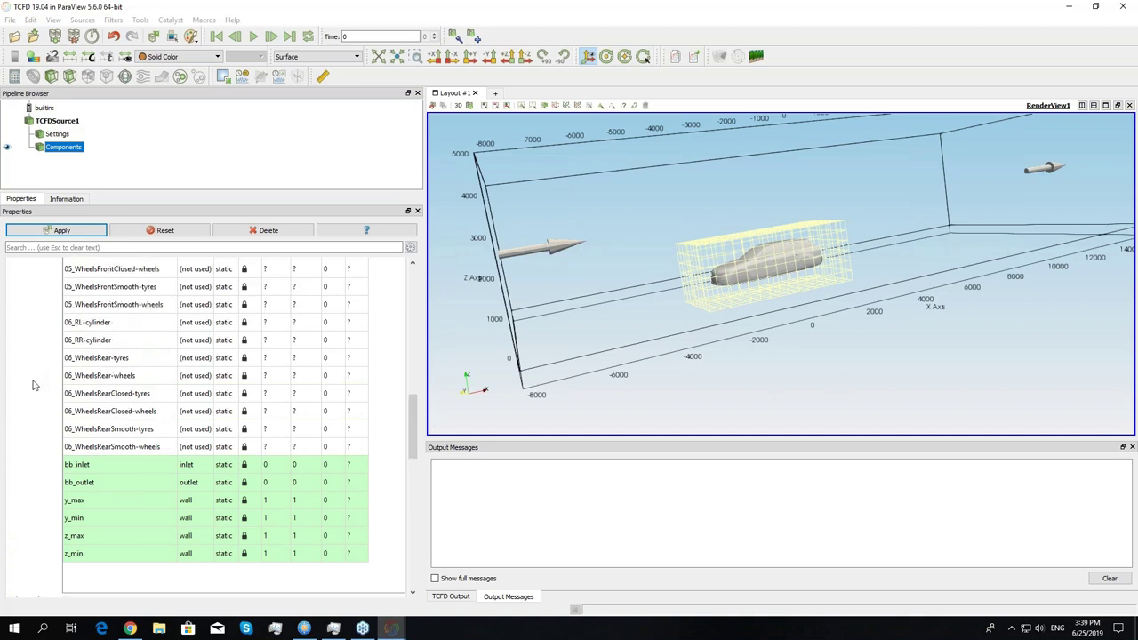
- Set the minimum refinement of wall patch 01_BodyClosed to 3 and its maximum refinement to 4
{"action": "scroll", "coordinate": [34, 388], "scroll_direction": "up", "scroll_amount": 2}
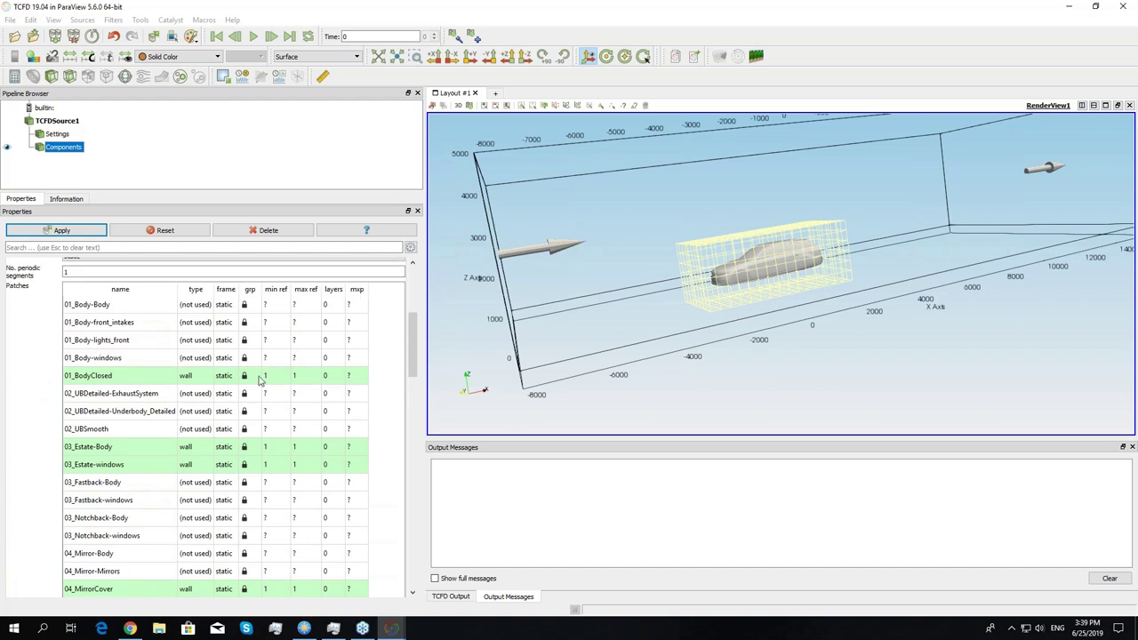
{"action": "double_click", "coordinate": [276, 377]}
{"action": "left_click", "coordinate": [111, 375]}
{"action": "double_click", "coordinate": [276, 375]}
{"action": "type", "text": "3"}
{"action": "key", "text": "Tab"}
{"action": "type", "text": "4"}
{"action": "left_click", "coordinate": [306, 429]}
- Inspect the background mesh cells around the car and the layers setting of the wall patch 01_BodyClosed
{"action": "left_click_drag", "start_coordinate": [846, 354], "coordinate": [851, 383]}
{"action": "scroll", "coordinate": [852, 383], "scroll_direction": "up", "scroll_amount": 5}
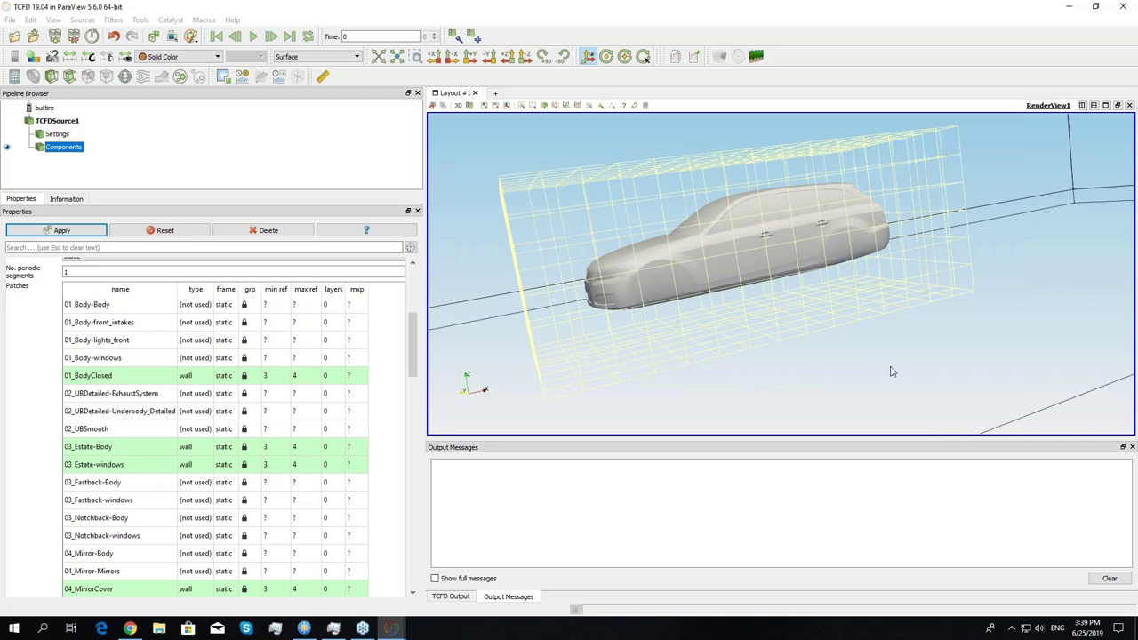
{"action": "left_click_drag", "start_coordinate": [892, 370], "coordinate": [646, 362]}
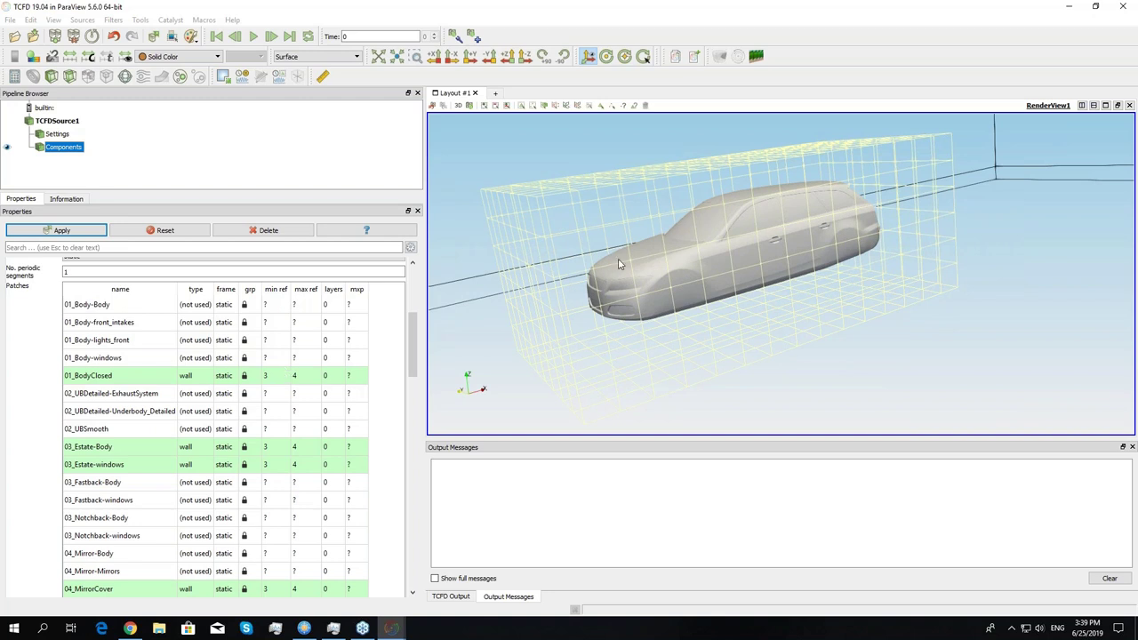
{"action": "scroll", "coordinate": [414, 350], "scroll_direction": "down", "scroll_amount": 1}
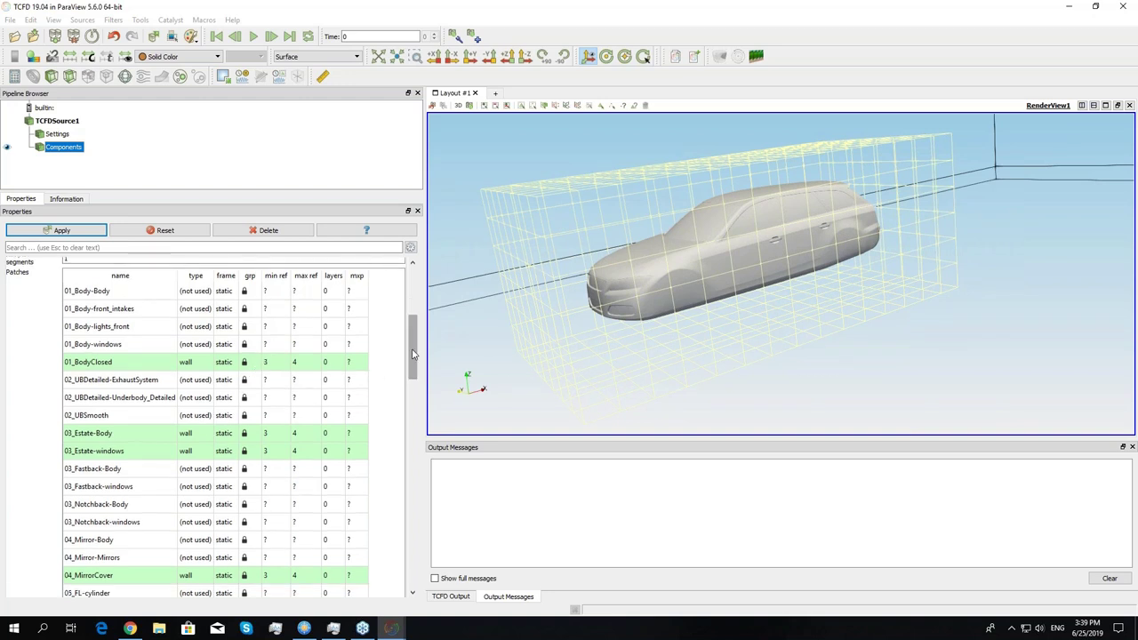
{"action": "scroll", "coordinate": [413, 354], "scroll_direction": "up", "scroll_amount": 2}
{"action": "scroll", "coordinate": [413, 354], "scroll_direction": "down", "scroll_amount": 3}
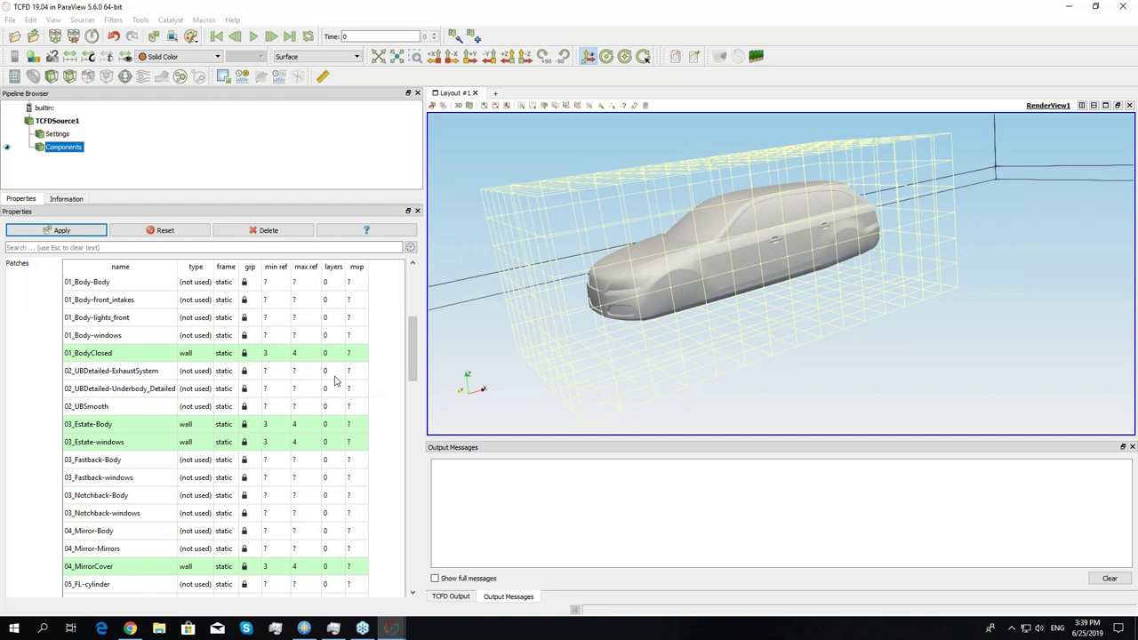
{"action": "mouse_move", "coordinate": [332, 355]}
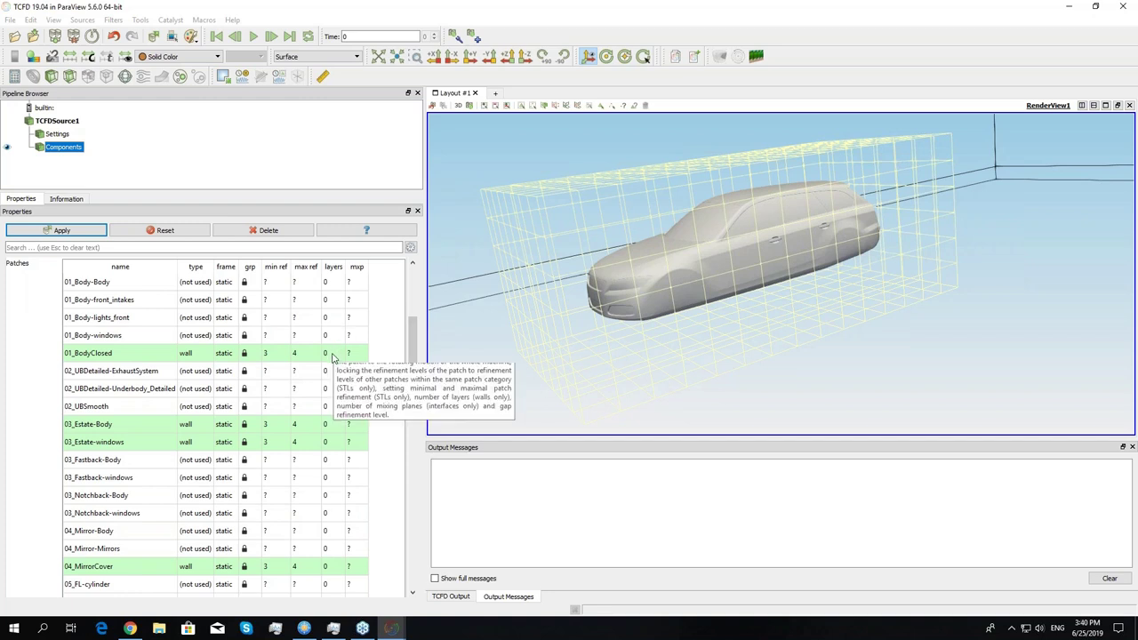
{"action": "scroll", "coordinate": [415, 351], "scroll_direction": "down", "scroll_amount": 1}
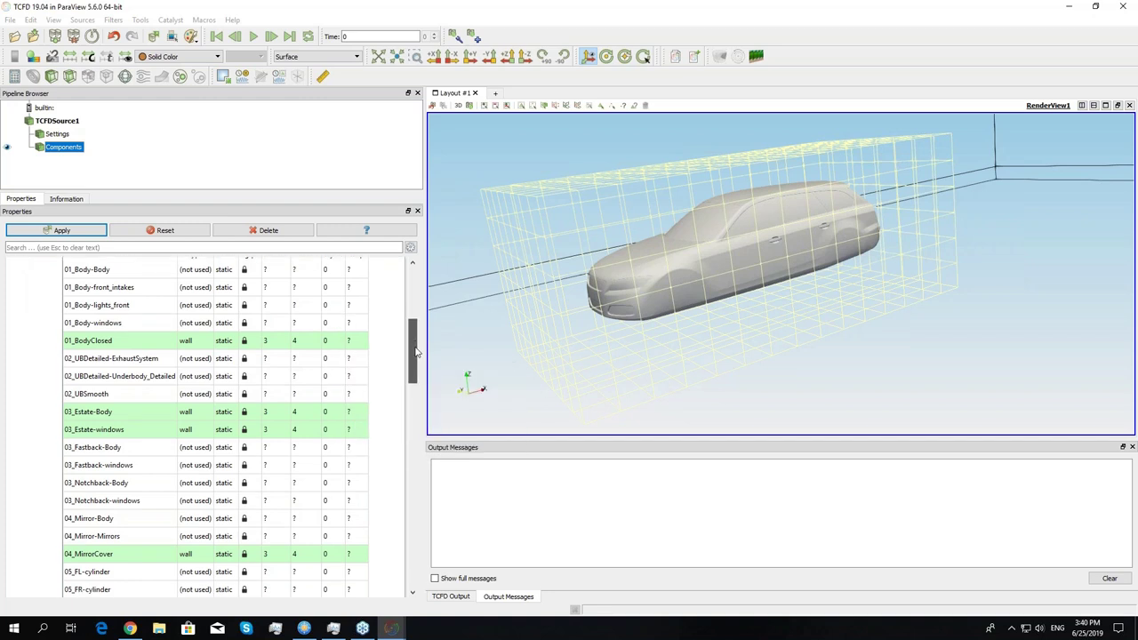
{"action": "scroll", "coordinate": [416, 351], "scroll_direction": "down", "scroll_amount": 3}
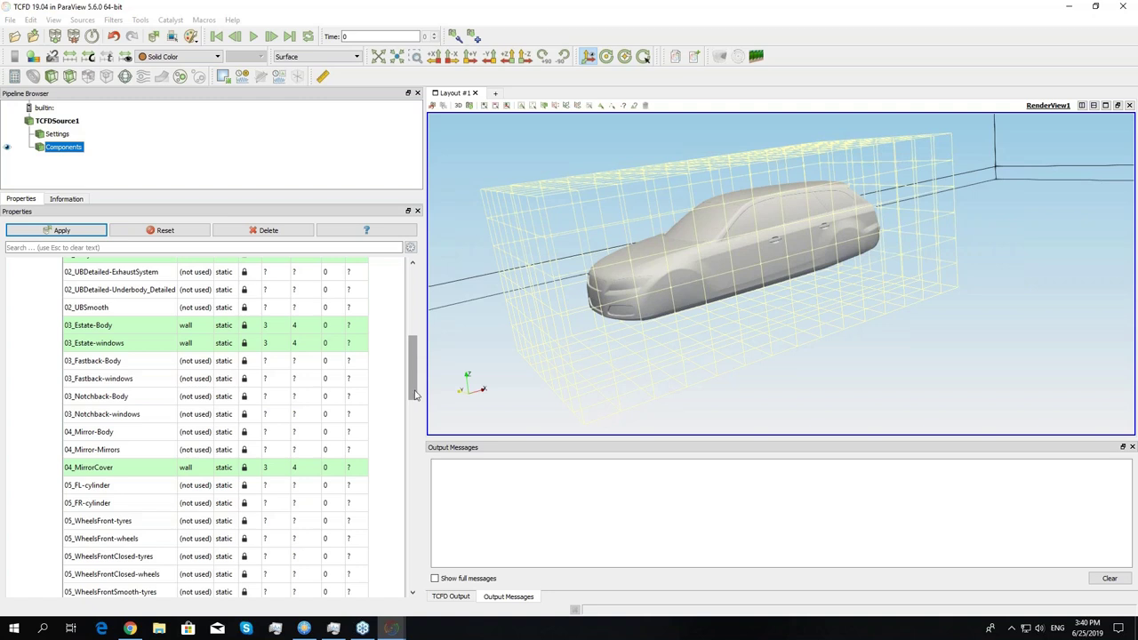
- Try to set the refinement levels of wall patch y_max to 0 and the minimum refinement of z_min to 1
{"action": "scroll", "coordinate": [415, 396], "scroll_direction": "down", "scroll_amount": 6}
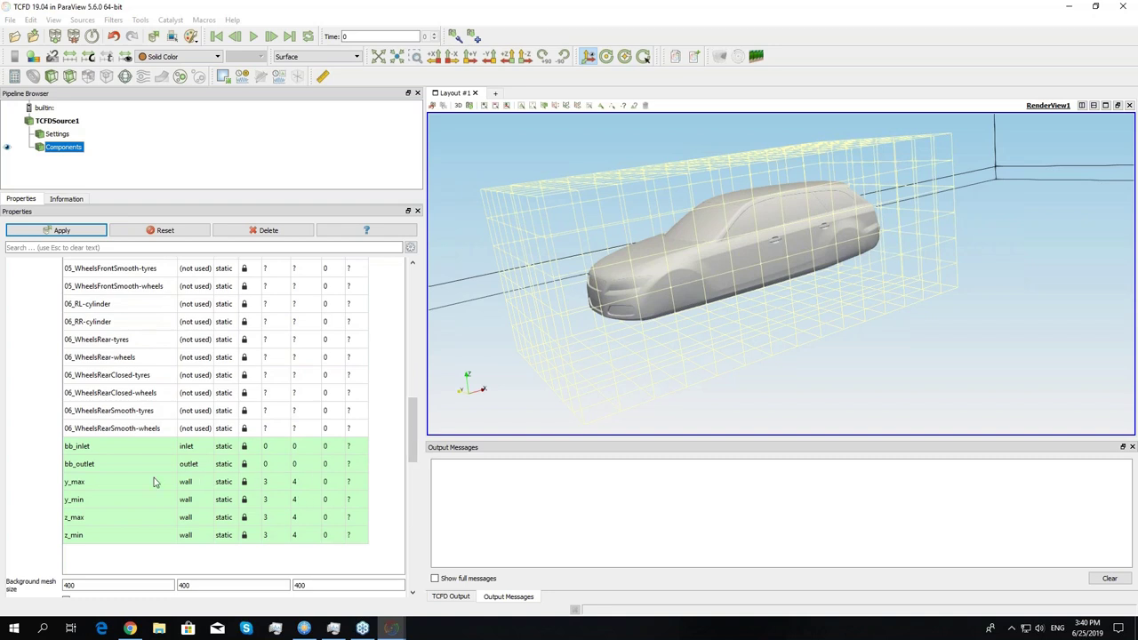
{"action": "double_click", "coordinate": [272, 482]}
{"action": "type", "text": "0"}
{"action": "double_click", "coordinate": [296, 482]}
{"action": "type", "text": "0"}
{"action": "left_click", "coordinate": [299, 504]}
{"action": "double_click", "coordinate": [264, 534]}
{"action": "type", "text": "1"}
{"action": "key", "text": "Return"}
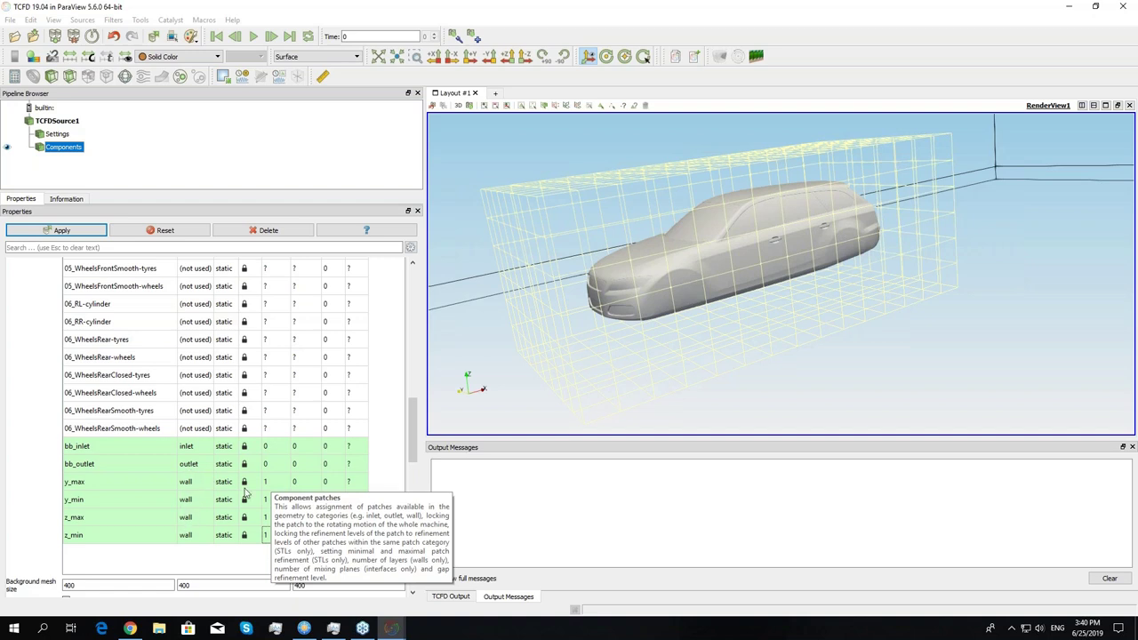
- Return the shared wall refinement to minimum 3 and maximum 4 through patch 01_BodyClosed
{"action": "scroll", "coordinate": [302, 391], "scroll_direction": "up", "scroll_amount": 7}
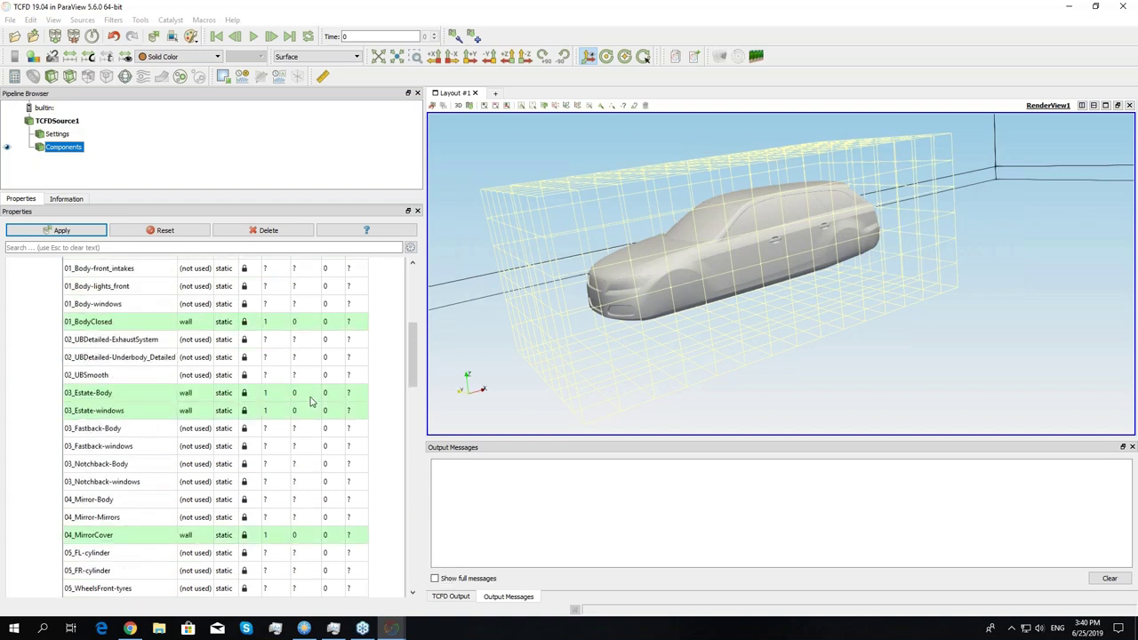
{"action": "scroll", "coordinate": [311, 402], "scroll_direction": "up", "scroll_amount": 1}
{"action": "double_click", "coordinate": [267, 357]}
{"action": "type", "text": "3"}
{"action": "key", "text": "Tab"}
{"action": "type", "text": "4"}
{"action": "left_click", "coordinate": [309, 397]}
- Change the type of the tunnel patches y_max, y_min and z_max to wallSlip
{"action": "scroll", "coordinate": [308, 411], "scroll_direction": "down", "scroll_amount": 10}
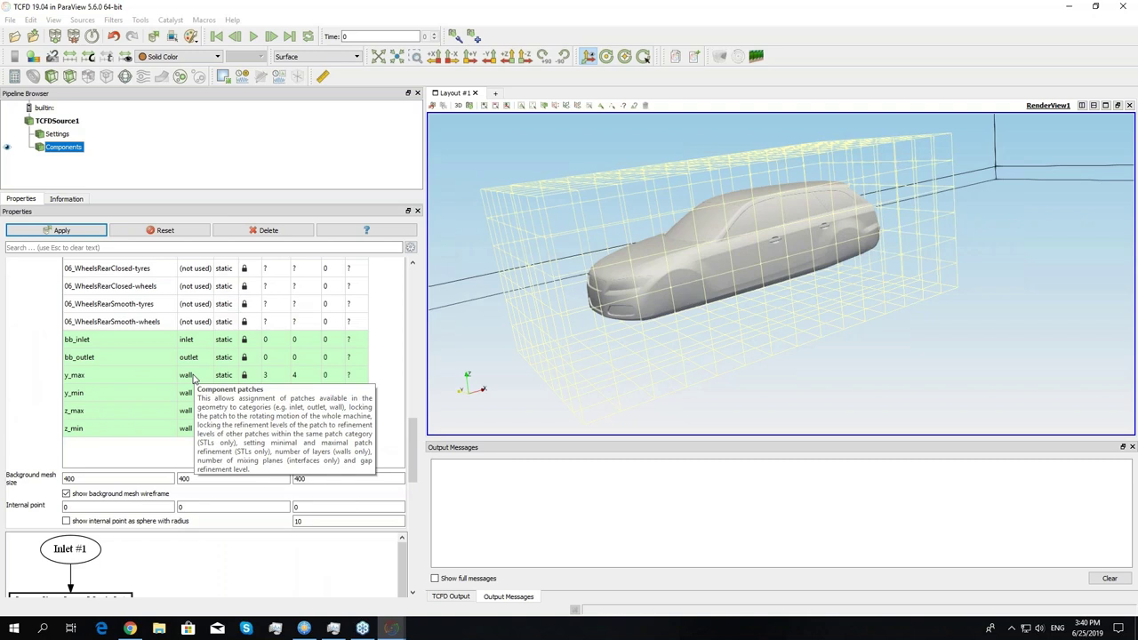
{"action": "left_click", "coordinate": [191, 377]}
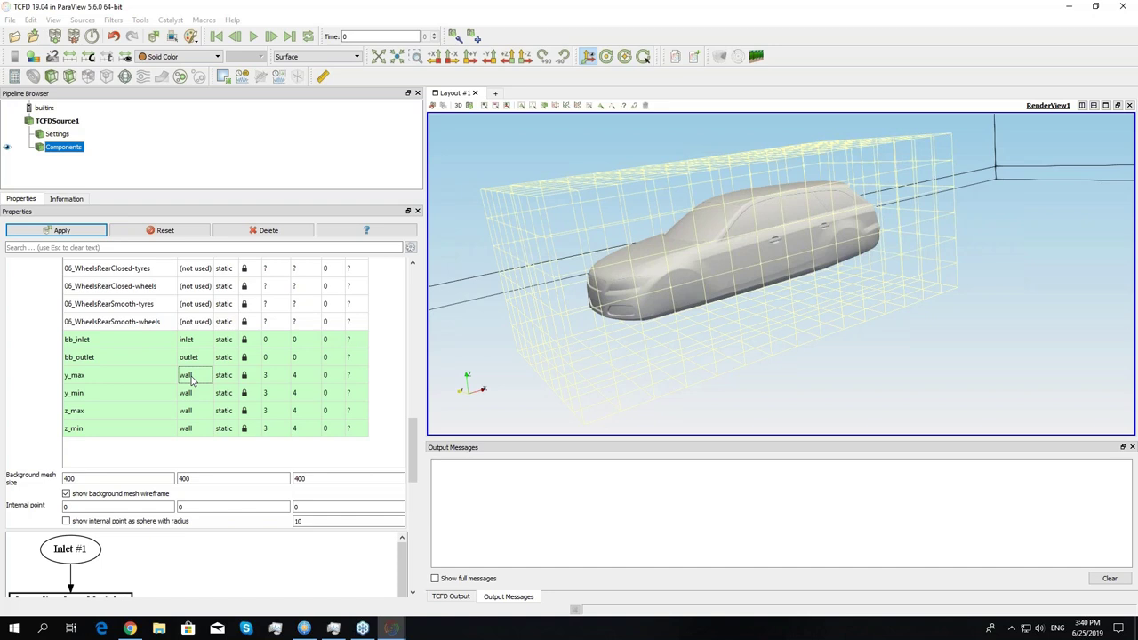
{"action": "left_click", "coordinate": [191, 375]}
{"action": "left_click", "coordinate": [191, 374]}
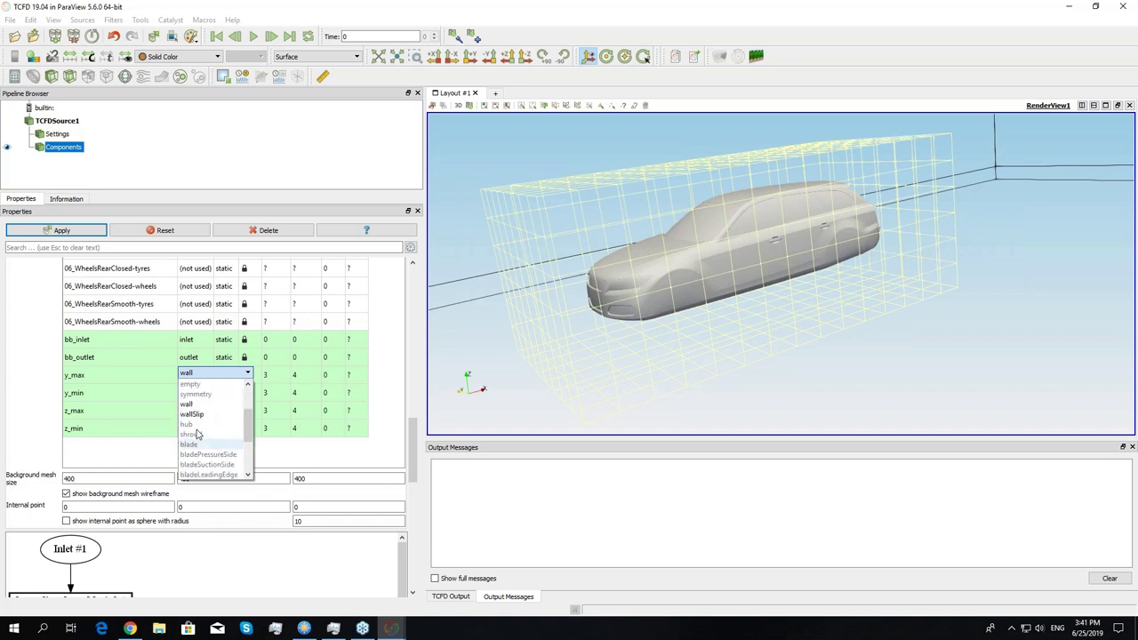
{"action": "left_click", "coordinate": [192, 414]}
{"action": "left_click", "coordinate": [195, 391]}
{"action": "left_click", "coordinate": [196, 391]}
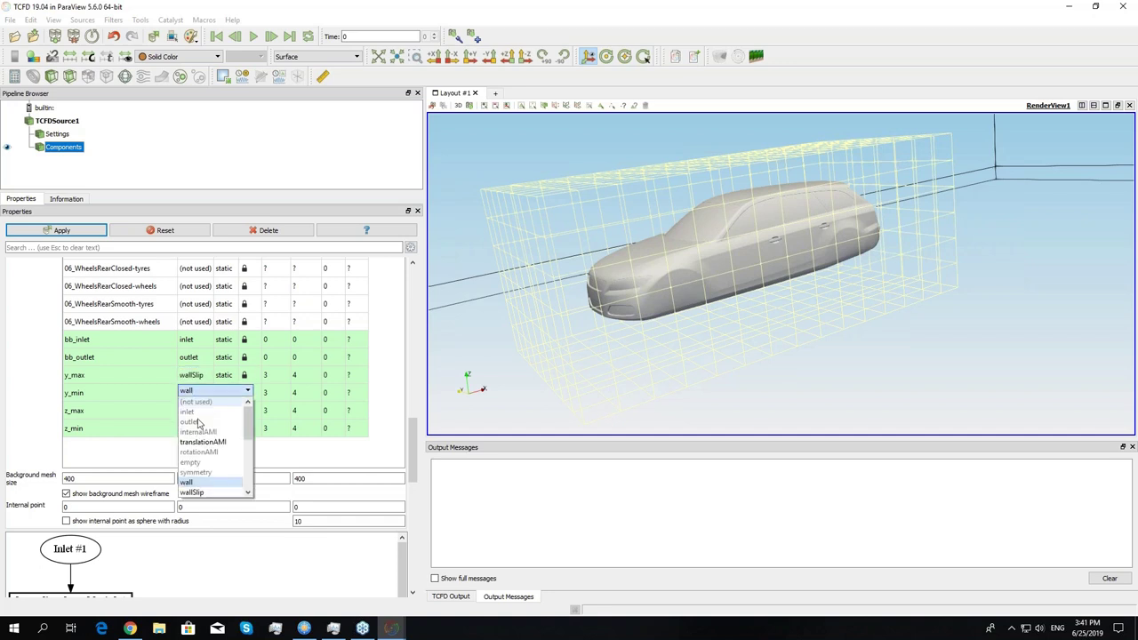
{"action": "left_click", "coordinate": [191, 491]}
{"action": "left_click", "coordinate": [195, 411]}
{"action": "left_click", "coordinate": [196, 411]}
{"action": "left_click", "coordinate": [191, 511]}
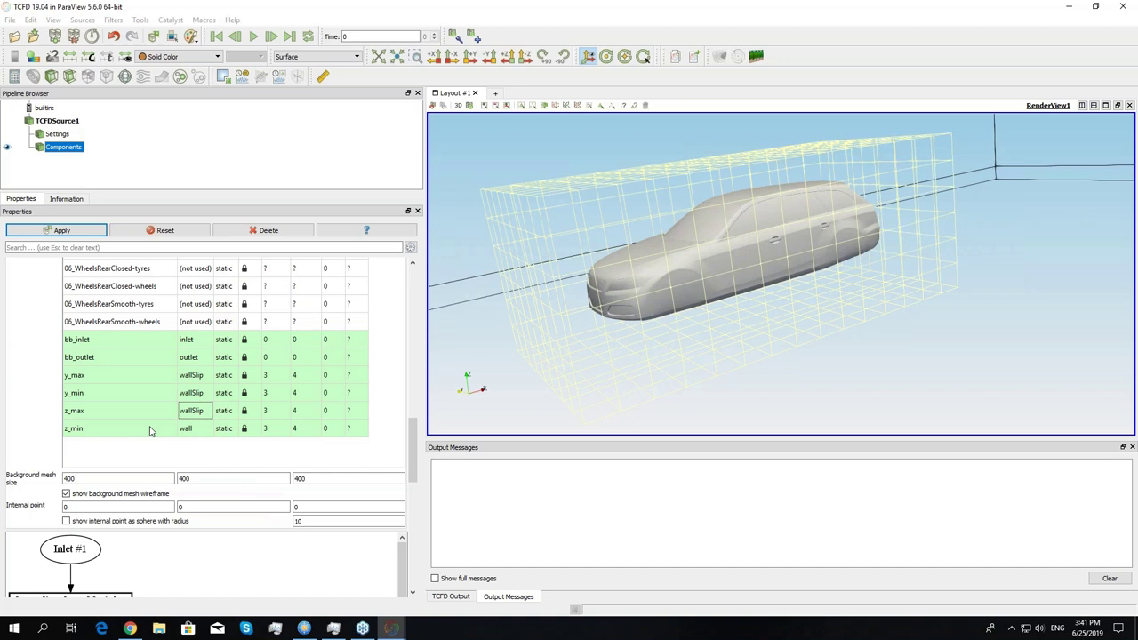
- Unlock patch z_min from the shared group refinement and set its minimum and maximum refinement to 1
{"action": "left_click", "coordinate": [245, 431]}
{"action": "double_click", "coordinate": [266, 429]}
{"action": "type", "text": "1"}
{"action": "key", "text": "Tab"}
{"action": "key", "text": "Return"}
- Set the minimum and maximum refinement of the wallSlip patches to 0 and apply the patch changes
{"action": "left_click", "coordinate": [264, 376]}
{"action": "left_click", "coordinate": [84, 234]}
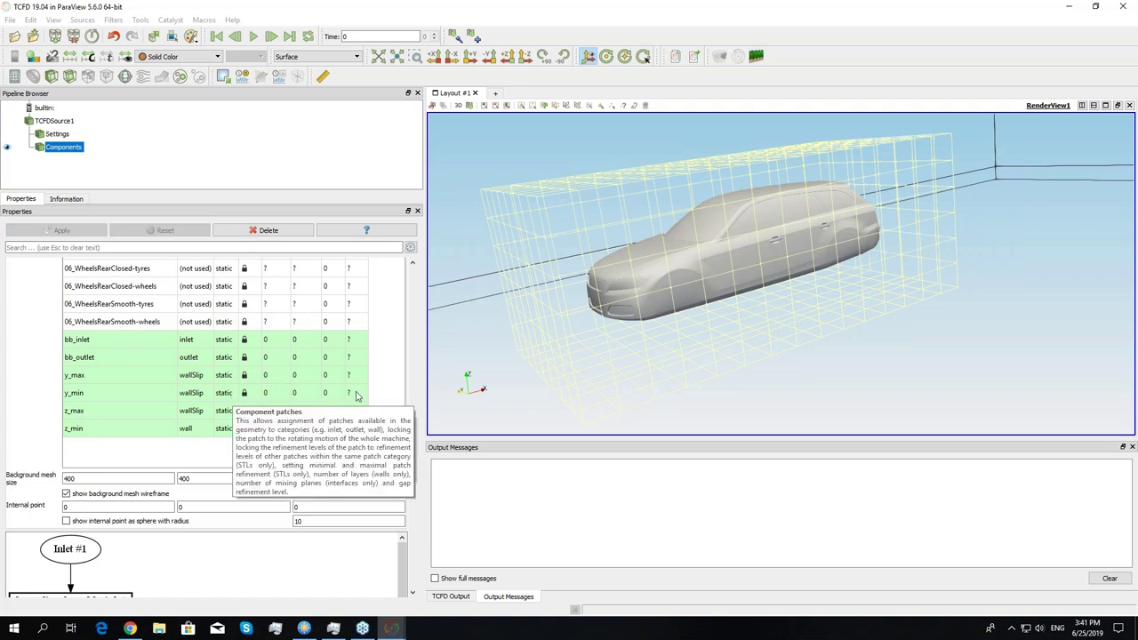
{"action": "scroll", "coordinate": [378, 409], "scroll_direction": "down", "scroll_amount": 1}
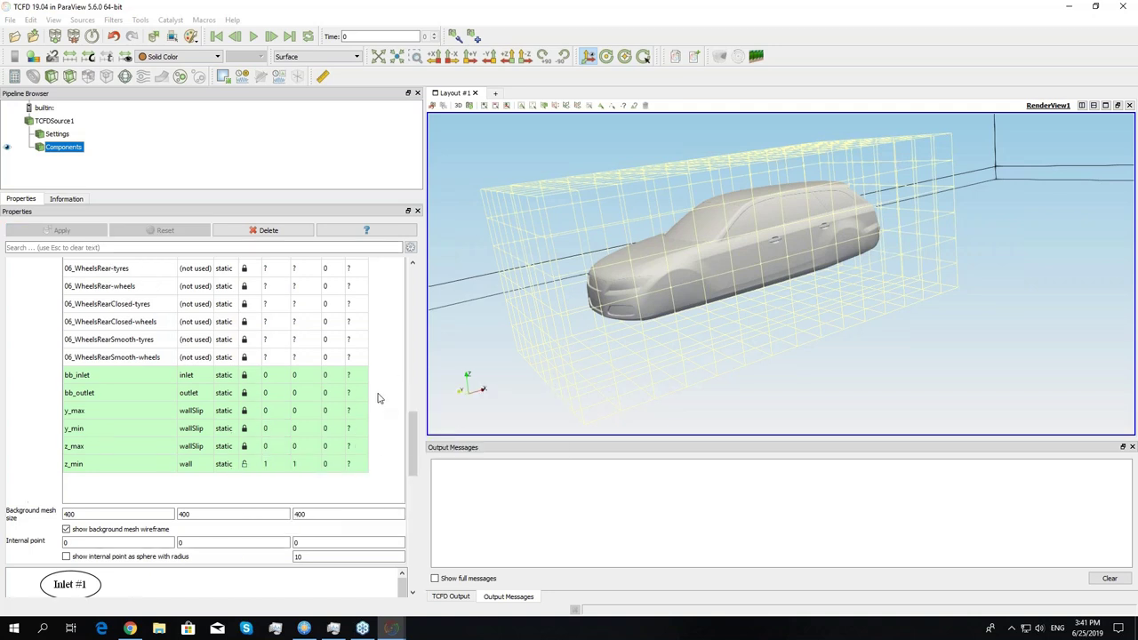
{"action": "scroll", "coordinate": [329, 391], "scroll_direction": "up", "scroll_amount": 10}
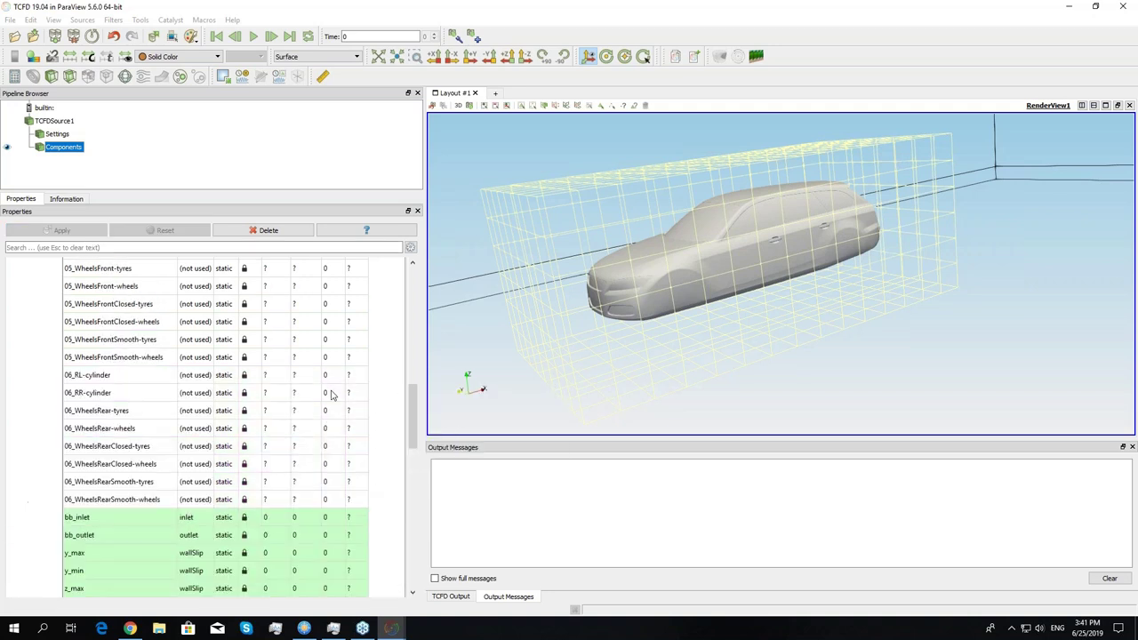
{"action": "scroll", "coordinate": [351, 411], "scroll_direction": "down", "scroll_amount": 10}
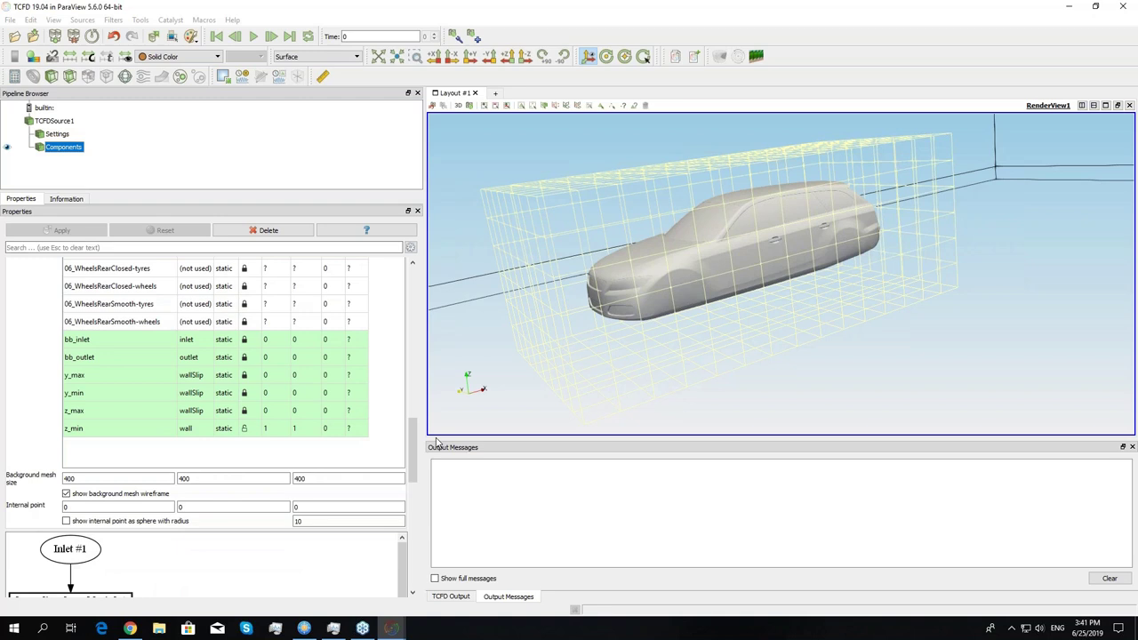
- Show the internal point as a sphere and set the sphere radius to 1000
{"action": "scroll", "coordinate": [66, 440], "scroll_direction": "down", "scroll_amount": 3}
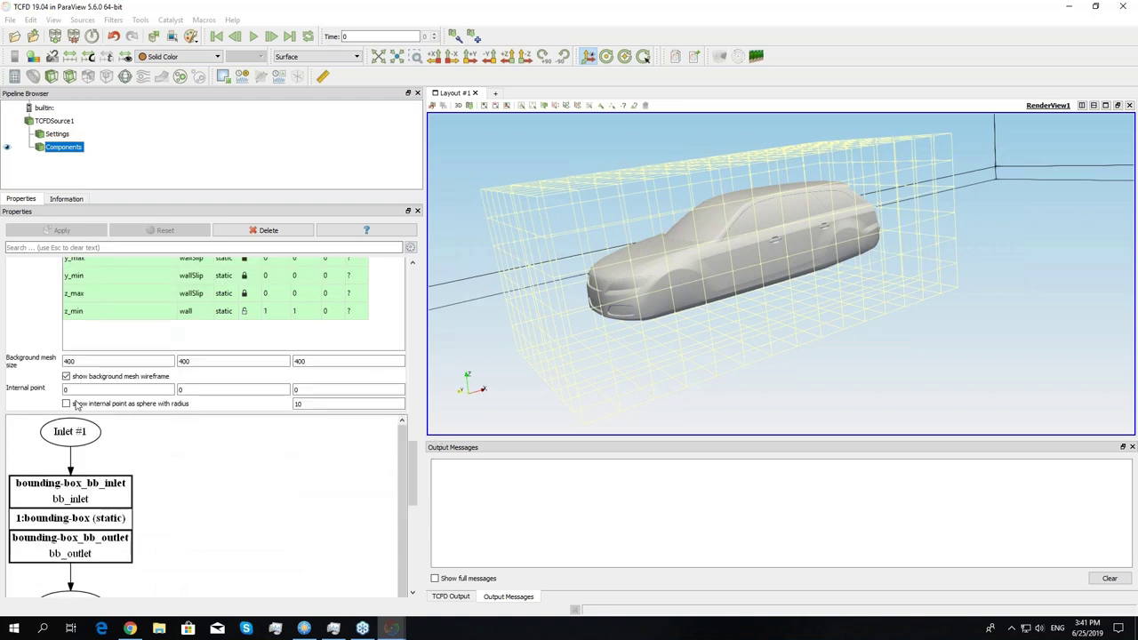
{"action": "left_click", "coordinate": [67, 404]}
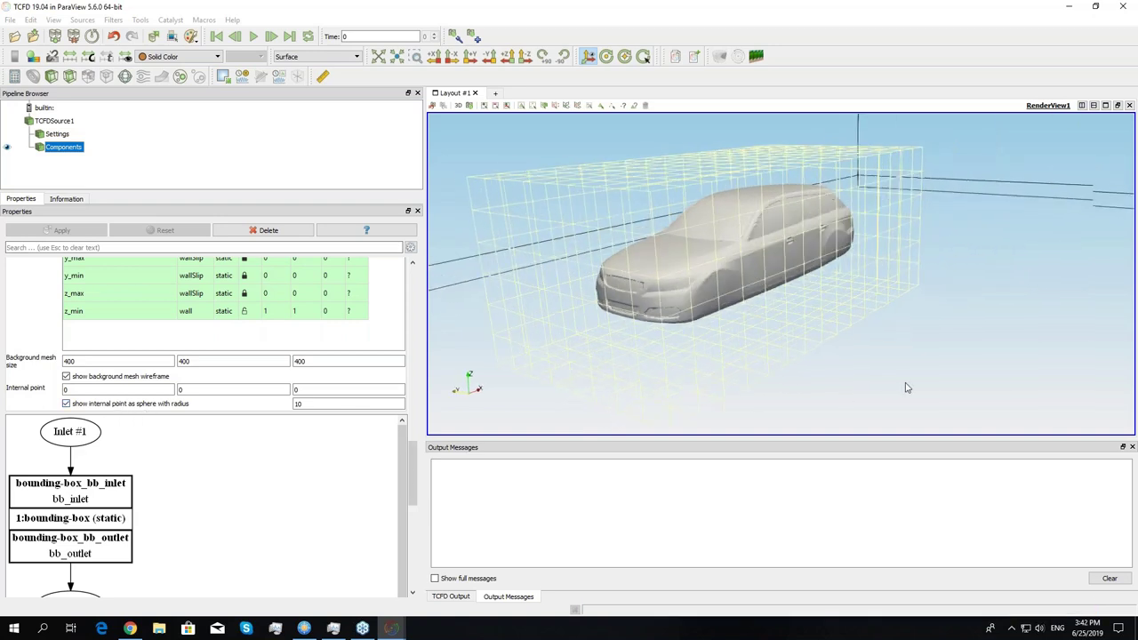
{"action": "scroll", "coordinate": [904, 386], "scroll_direction": "down", "scroll_amount": 5}
{"action": "scroll", "coordinate": [906, 388], "scroll_direction": "down", "scroll_amount": 3}
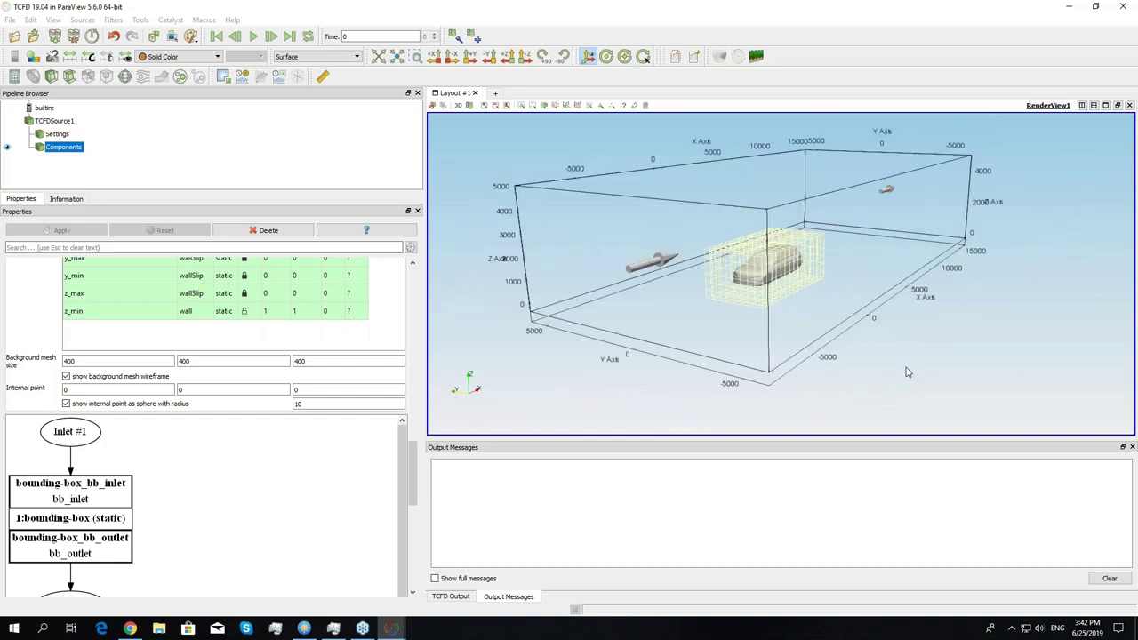
{"action": "left_click_drag", "start_coordinate": [884, 362], "coordinate": [800, 366]}
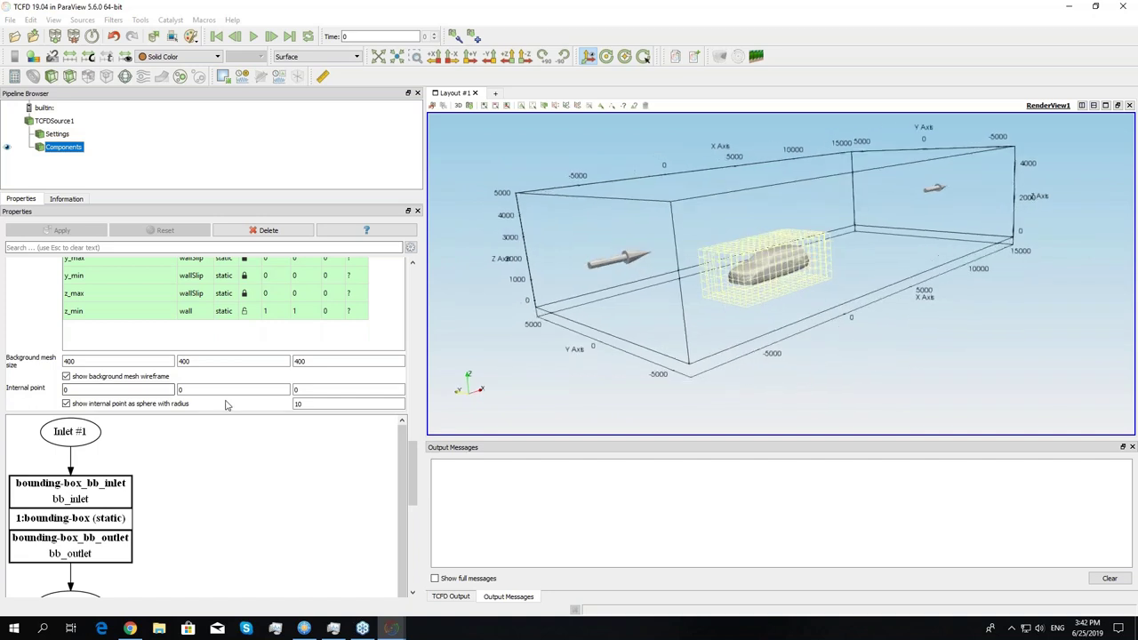
{"action": "type", "text": "00"}
{"action": "left_click", "coordinate": [324, 388]}
- Place the internal point inside the tunnel, clear of the car, at about 4546, -3990, 2137 and apply
{"action": "left_click_drag", "start_coordinate": [737, 311], "coordinate": [880, 342]}
{"action": "key", "text": "p"}
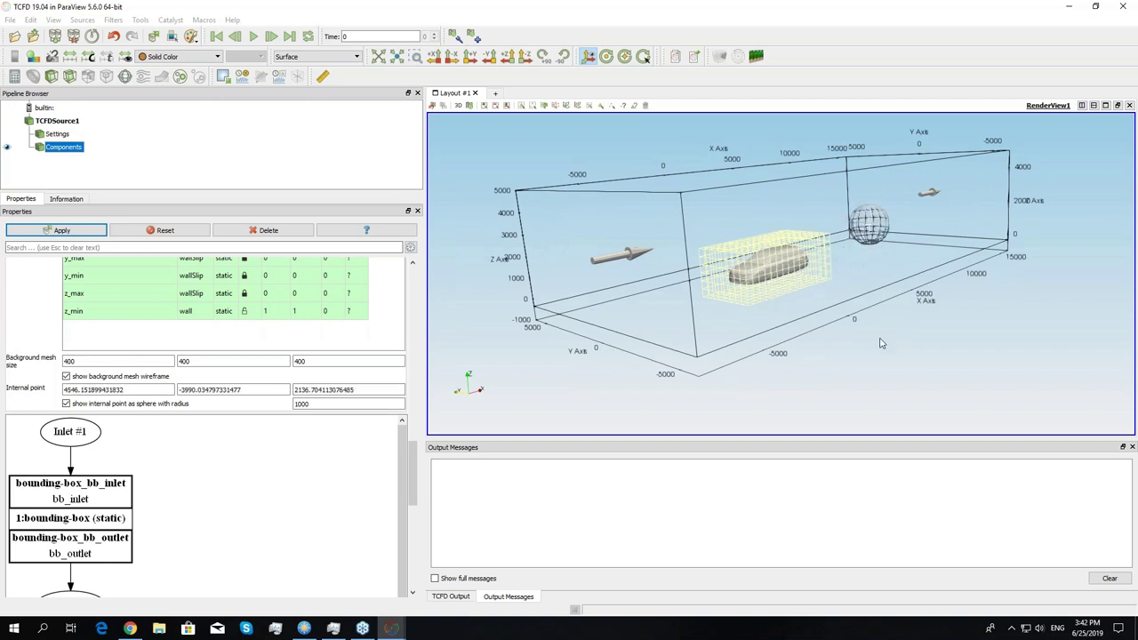
{"action": "left_click_drag", "start_coordinate": [929, 374], "coordinate": [897, 336]}
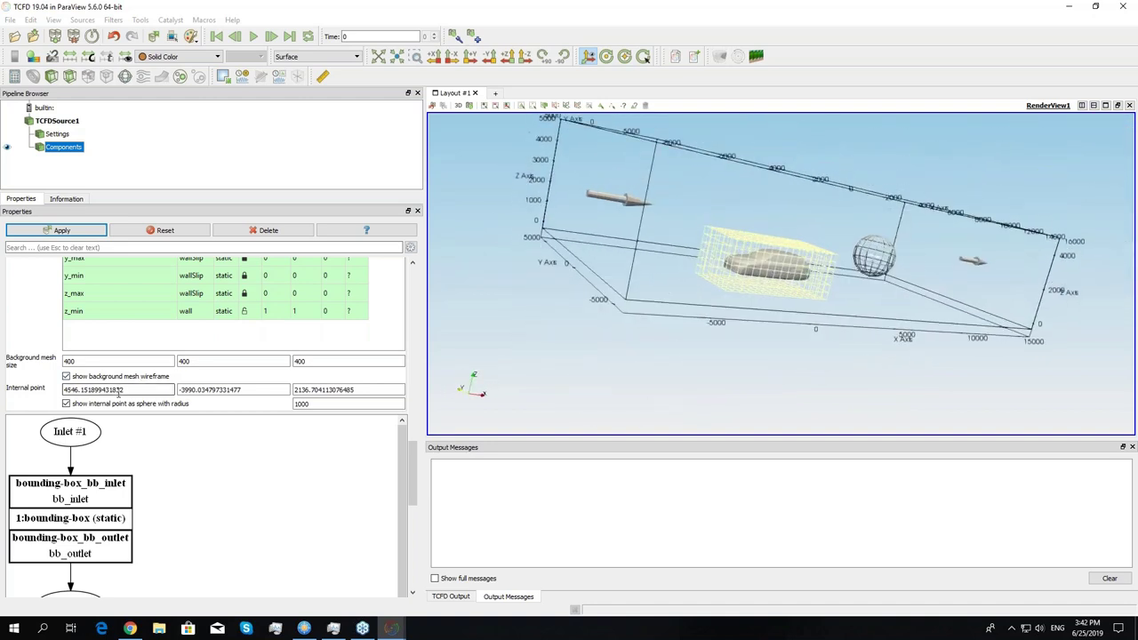
{"action": "left_click", "coordinate": [62, 232]}
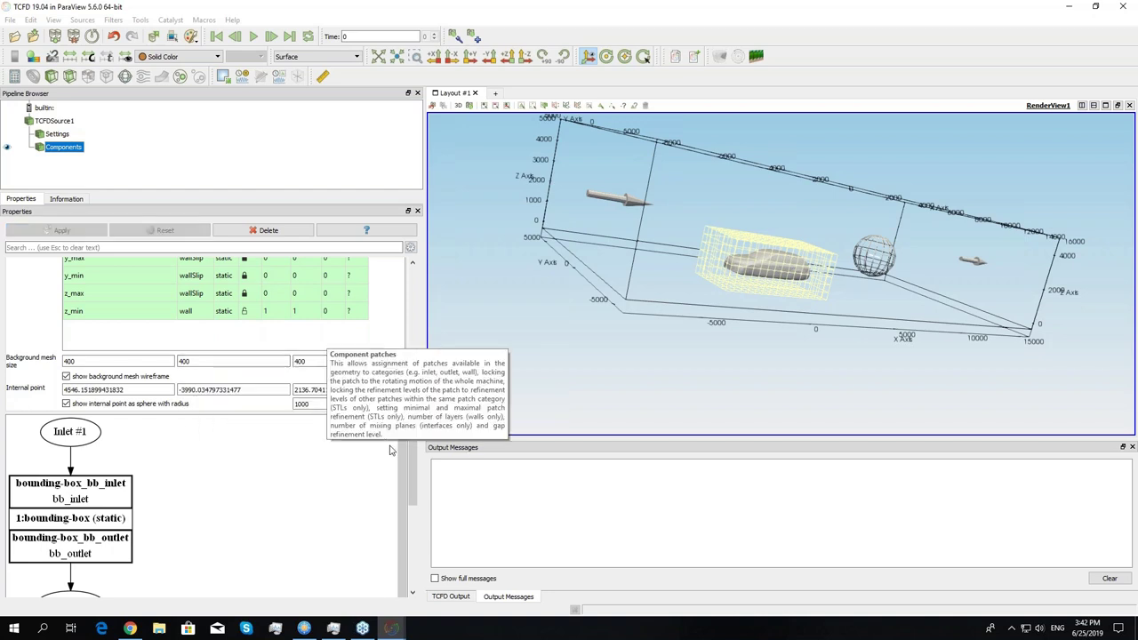
- Review the general settings, the tunnel patch table and the component flow diagram from inlet to outlet
{"action": "left_click_drag", "start_coordinate": [410, 477], "coordinate": [407, 284]}
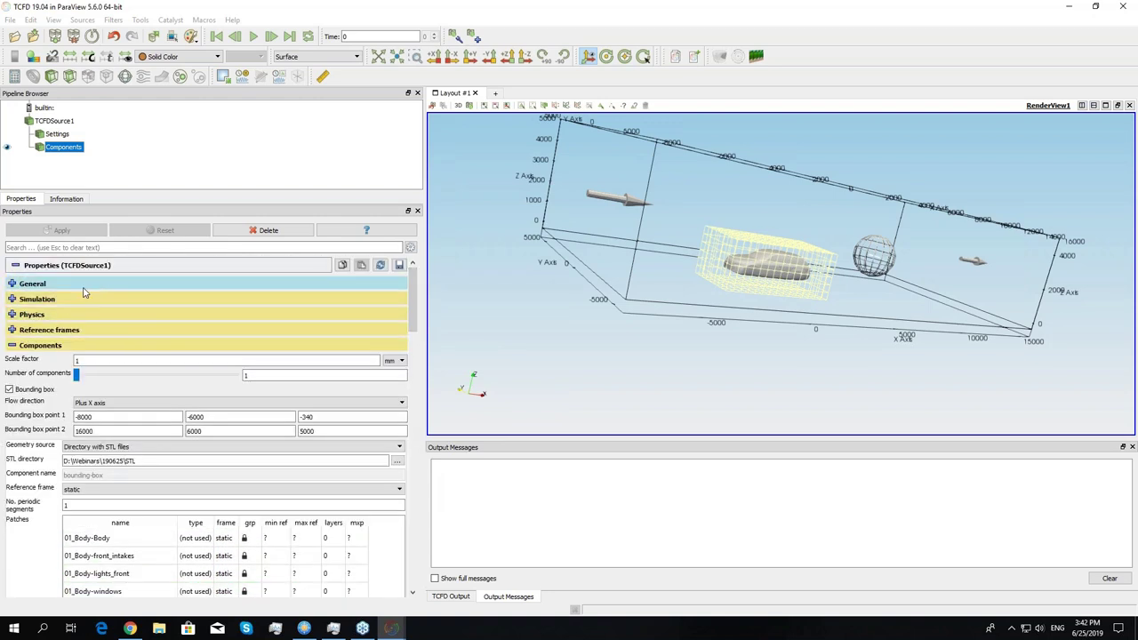
{"action": "left_click", "coordinate": [35, 282]}
{"action": "left_click", "coordinate": [279, 316]}
{"action": "left_click_drag", "start_coordinate": [413, 300], "coordinate": [395, 485]}
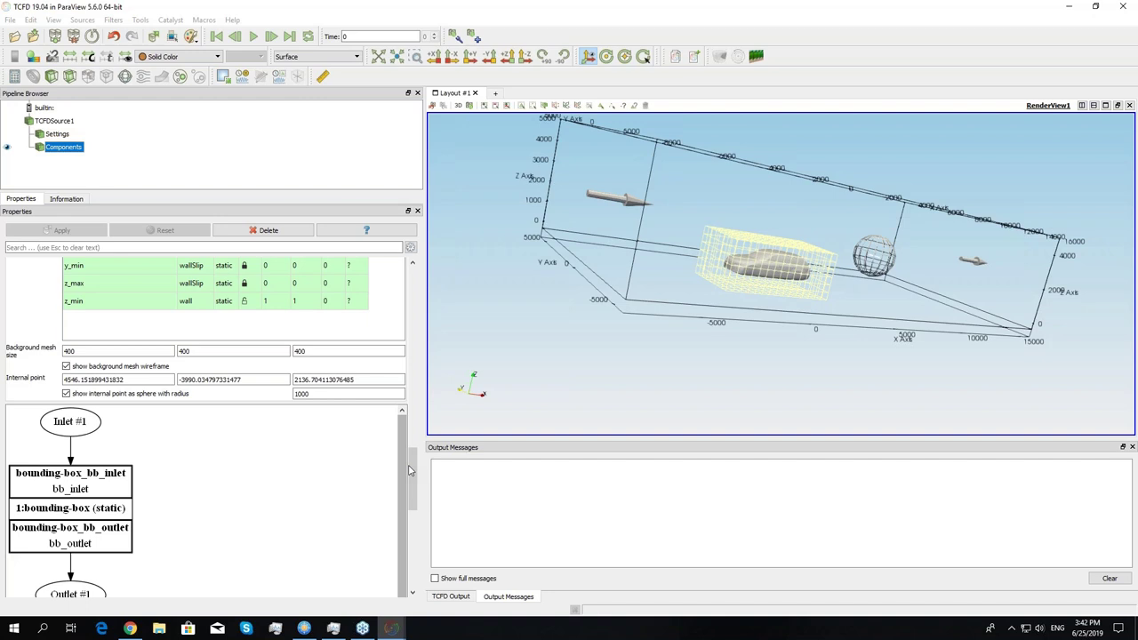
{"action": "scroll", "coordinate": [206, 424], "scroll_direction": "down", "scroll_amount": 2}
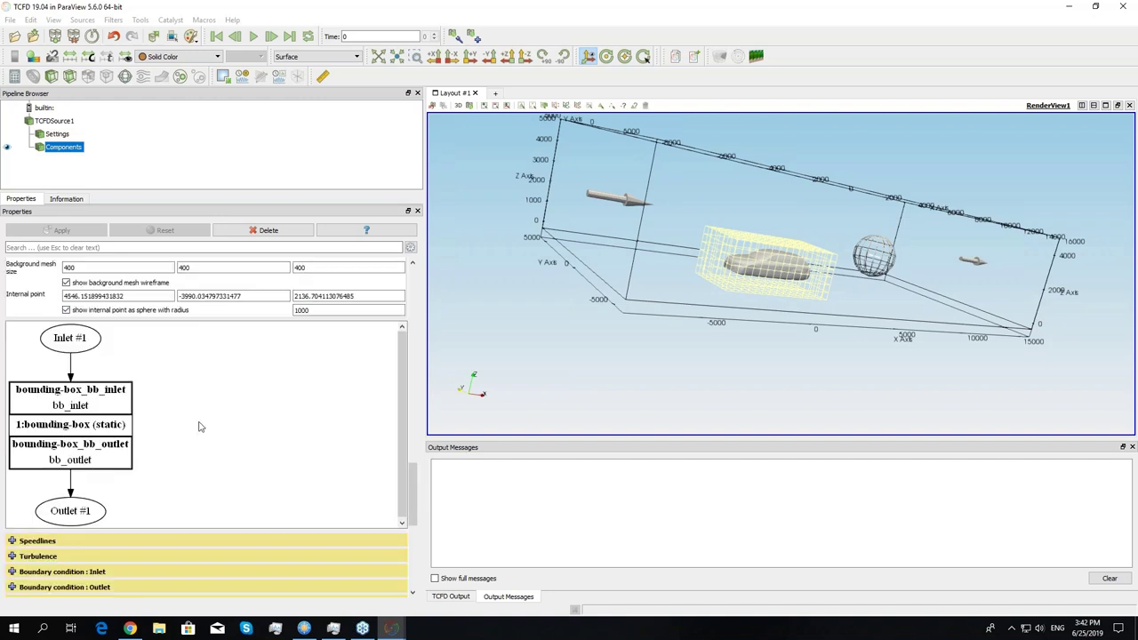
{"action": "scroll", "coordinate": [201, 424], "scroll_direction": "up", "scroll_amount": 7}
{"action": "scroll", "coordinate": [280, 495], "scroll_direction": "down", "scroll_amount": 2}
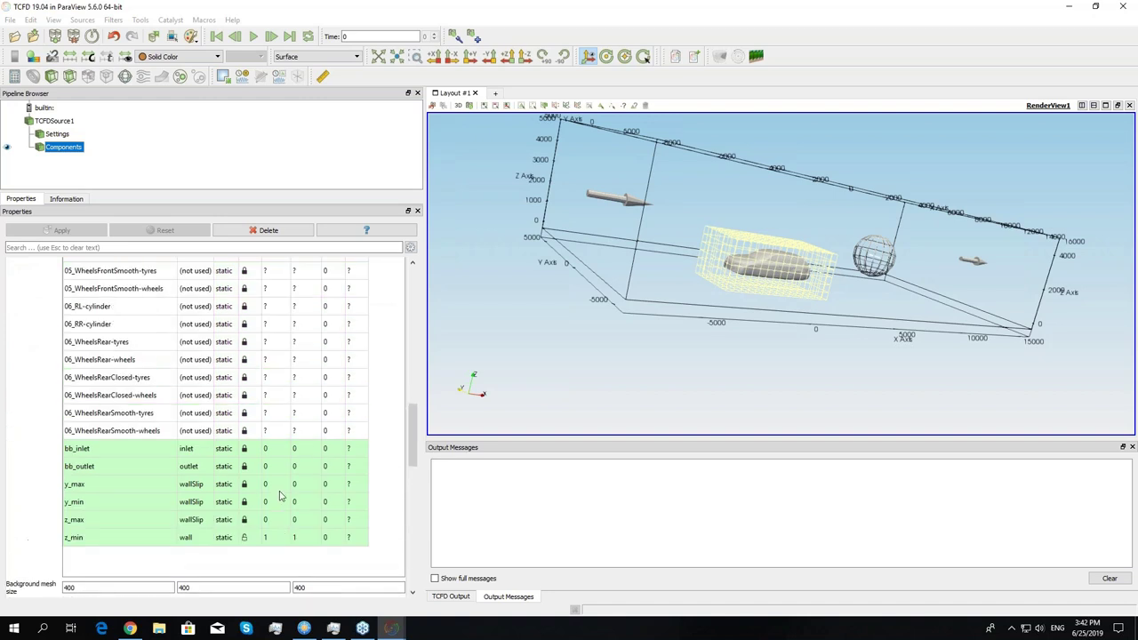
{"action": "scroll", "coordinate": [280, 495], "scroll_direction": "down", "scroll_amount": 2}
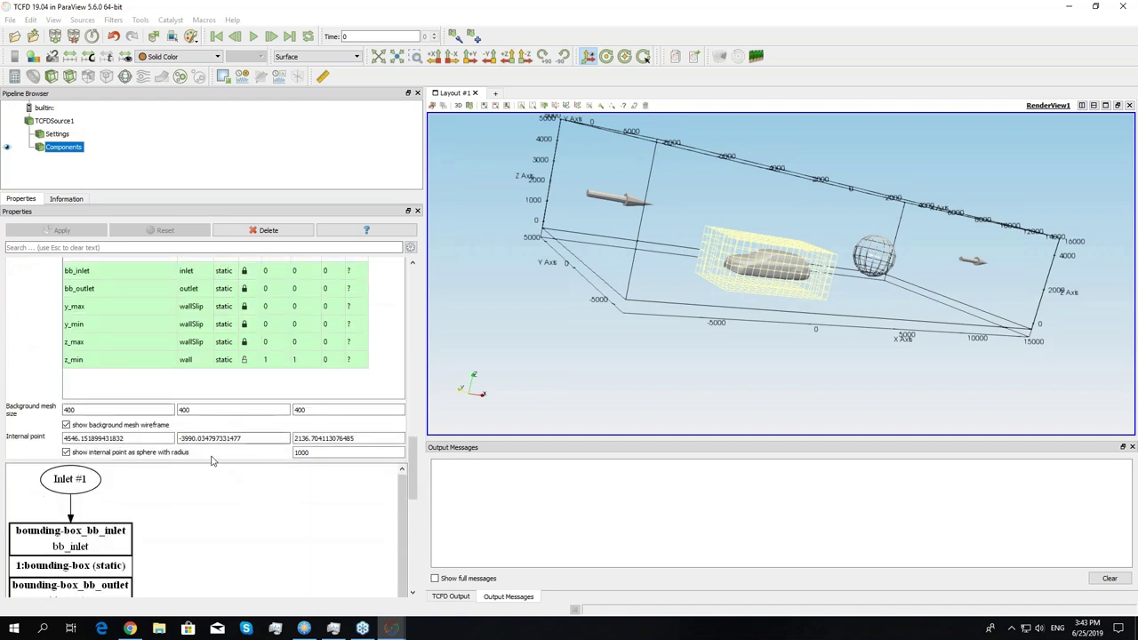
- Open the speedline settings and set the iterations of point 1 on speedline 1 to 2000
{"action": "scroll", "coordinate": [213, 461], "scroll_direction": "down", "scroll_amount": 7}
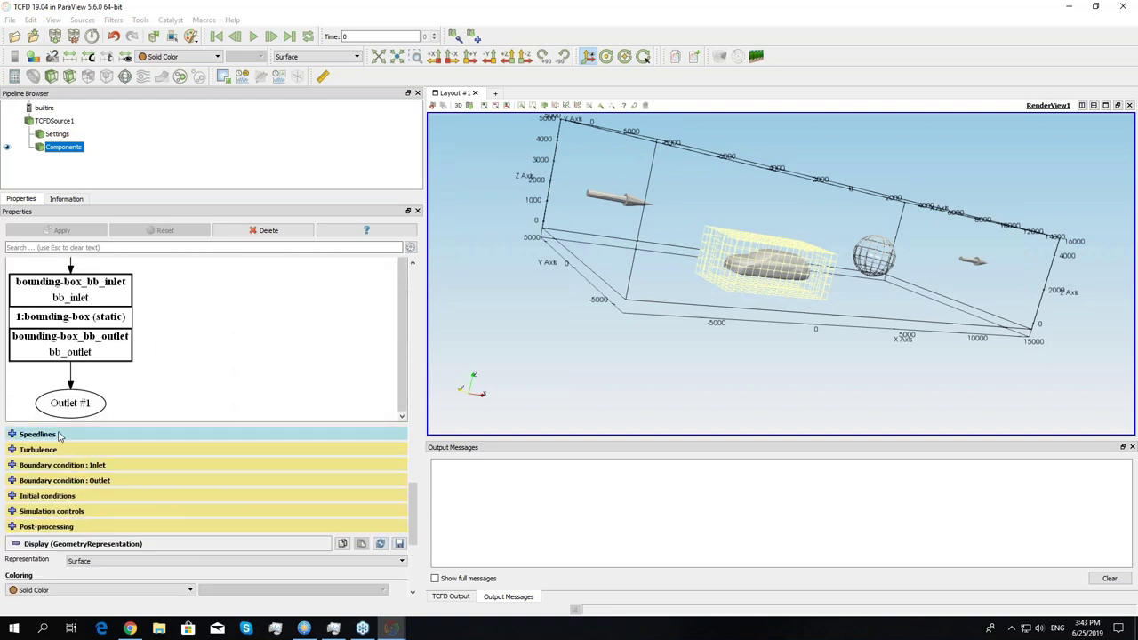
{"action": "left_click", "coordinate": [38, 434]}
{"action": "scroll", "coordinate": [91, 452], "scroll_direction": "down", "scroll_amount": 2}
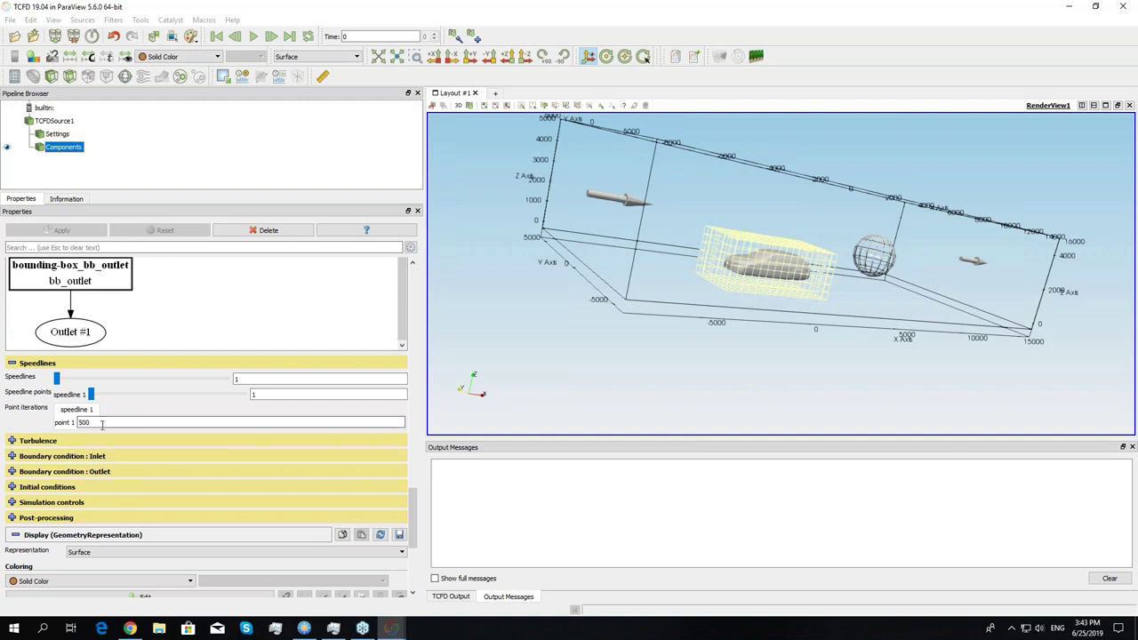
{"action": "double_click", "coordinate": [99, 421]}
{"action": "type", "text": "1"}
{"action": "key", "text": "BackSpace"}
{"action": "type", "text": "20000"}
{"action": "key", "text": "BackSpace"}
{"action": "scroll", "coordinate": [28, 417], "scroll_direction": "down", "scroll_amount": 1}
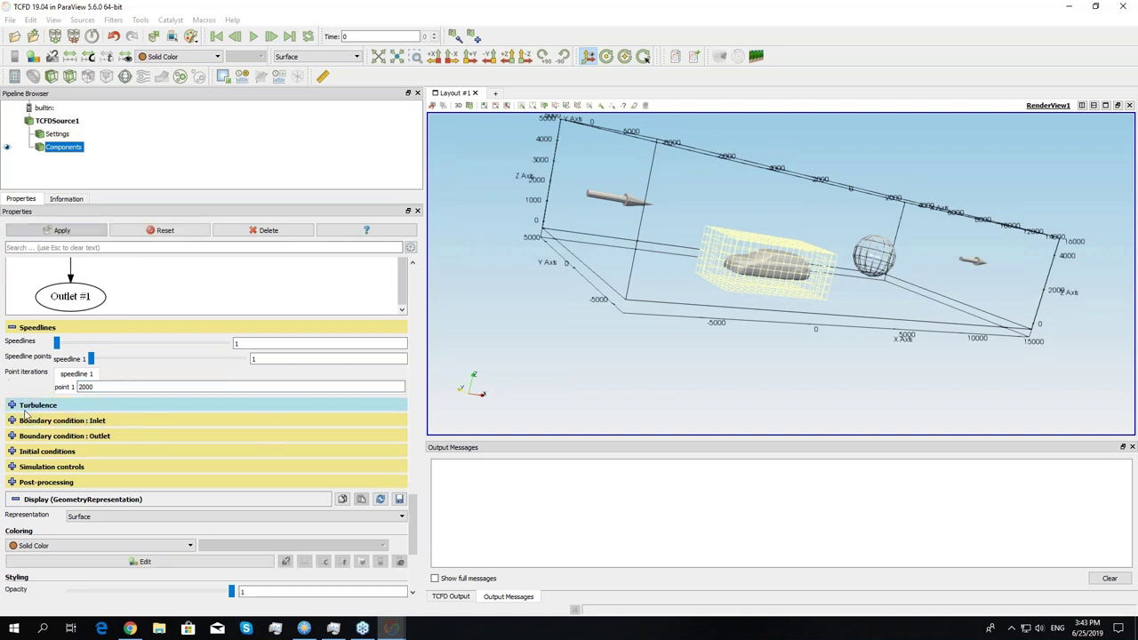
- Open the turbulence settings and set the inlet boundary condition to a fixed velocity of 40, 0, 0 m/s
{"action": "left_click", "coordinate": [26, 408]}
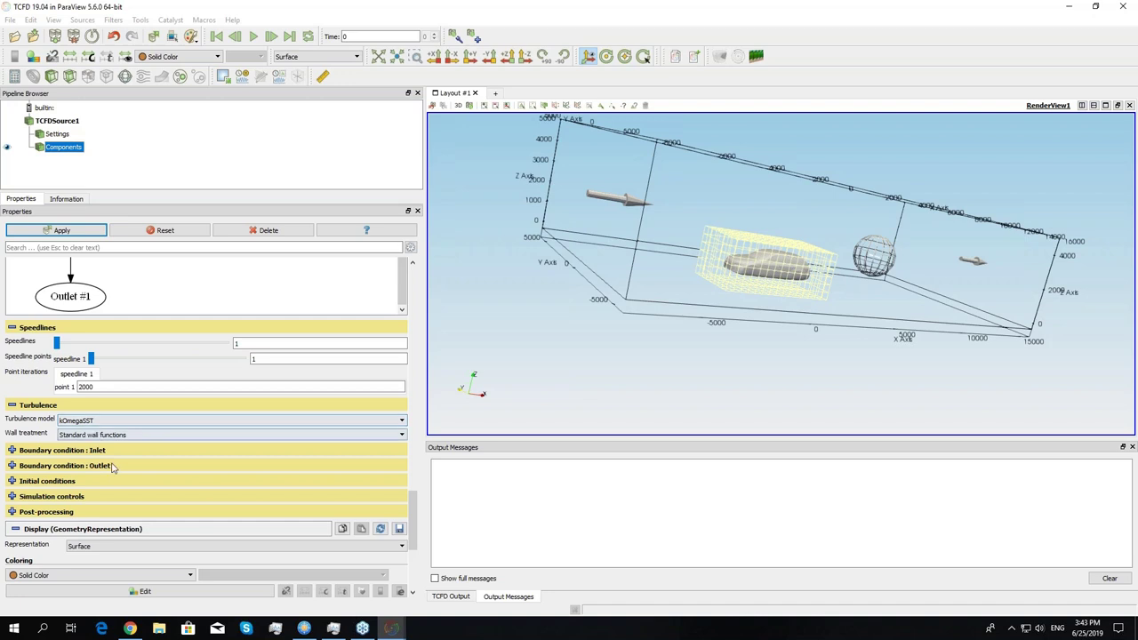
{"action": "left_click", "coordinate": [89, 449]}
{"action": "scroll", "coordinate": [98, 450], "scroll_direction": "down", "scroll_amount": 2}
{"action": "left_click", "coordinate": [113, 440]}
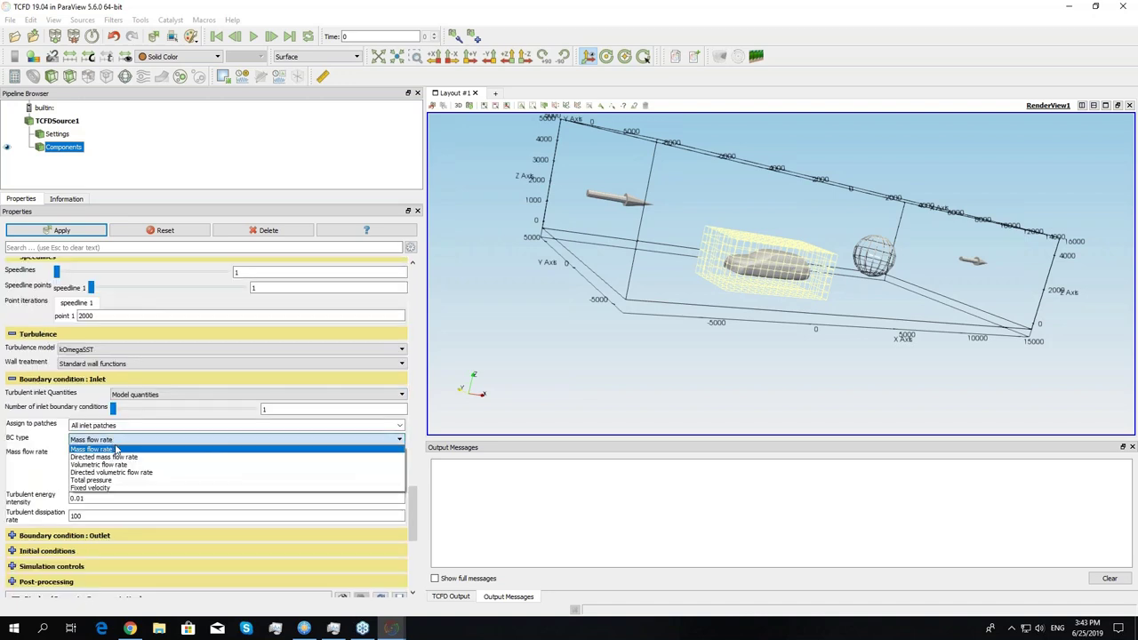
{"action": "left_click", "coordinate": [107, 488]}
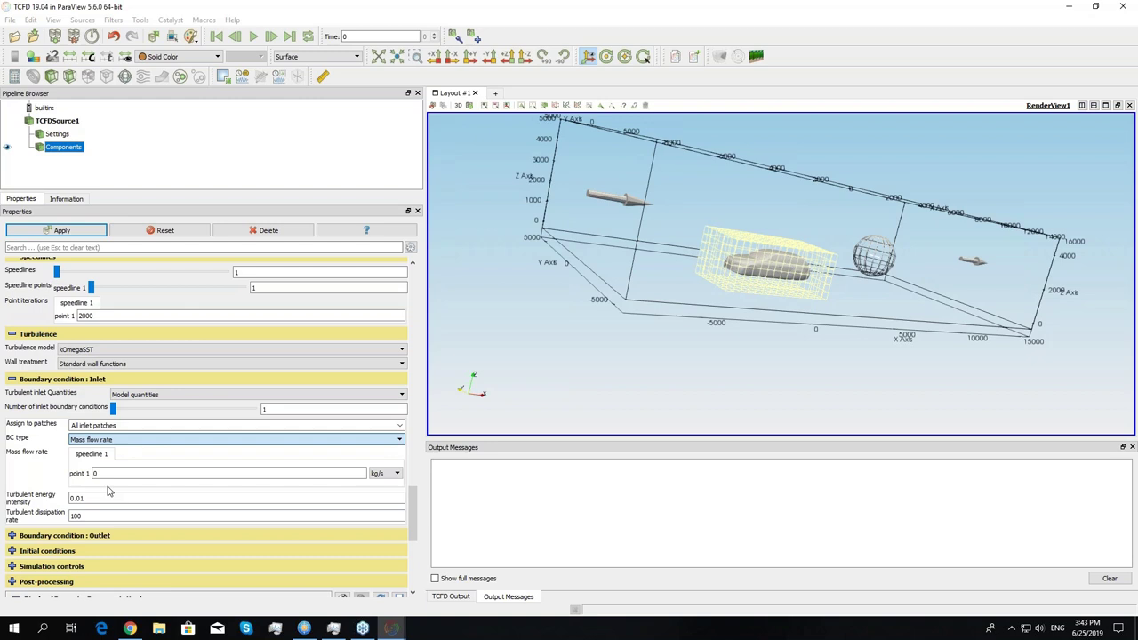
{"action": "left_click", "coordinate": [112, 473]}
{"action": "key", "text": "BackSpace"}
{"action": "type", "text": "40"}
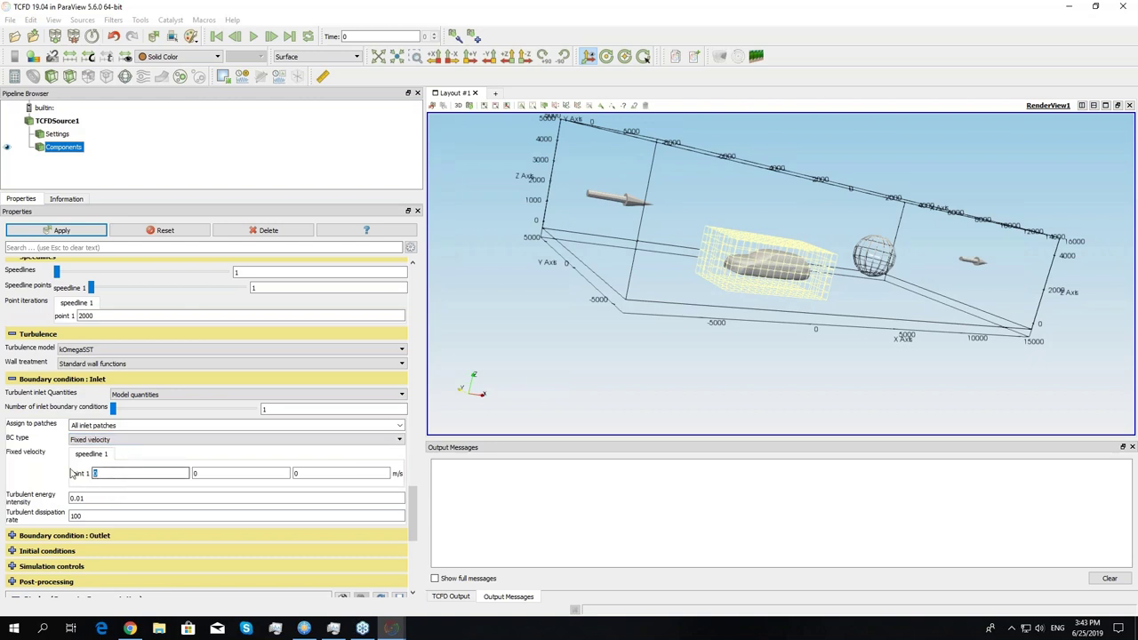
- Set the inlet turbulent dissipation rate to 1000 and apply the changes
{"action": "left_click", "coordinate": [279, 408]}
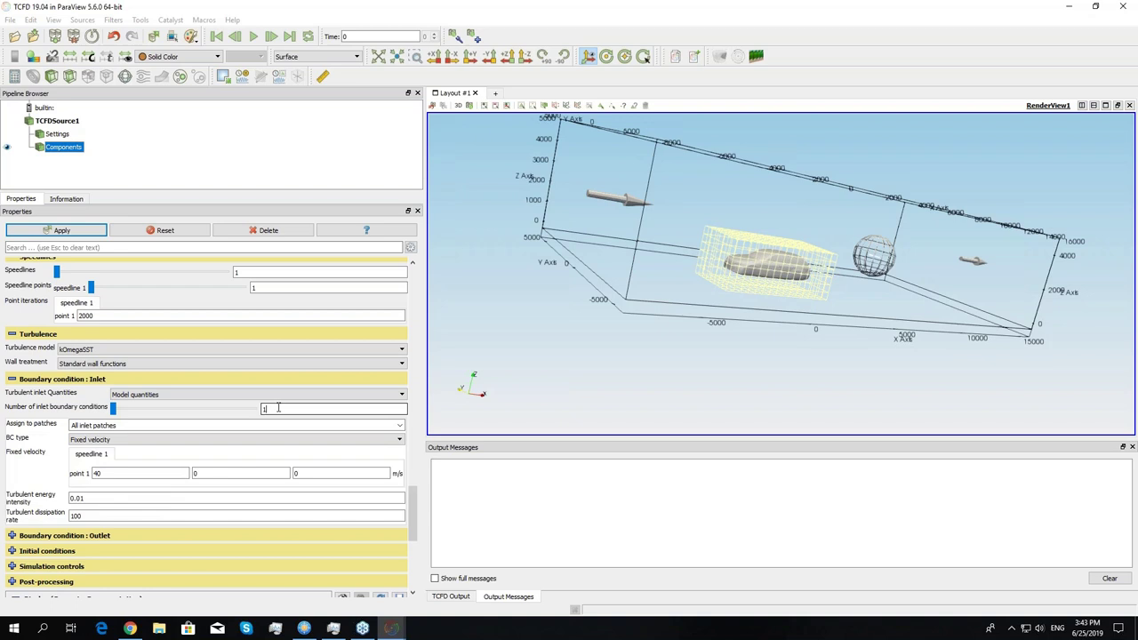
{"action": "scroll", "coordinate": [43, 465], "scroll_direction": "down", "scroll_amount": 1}
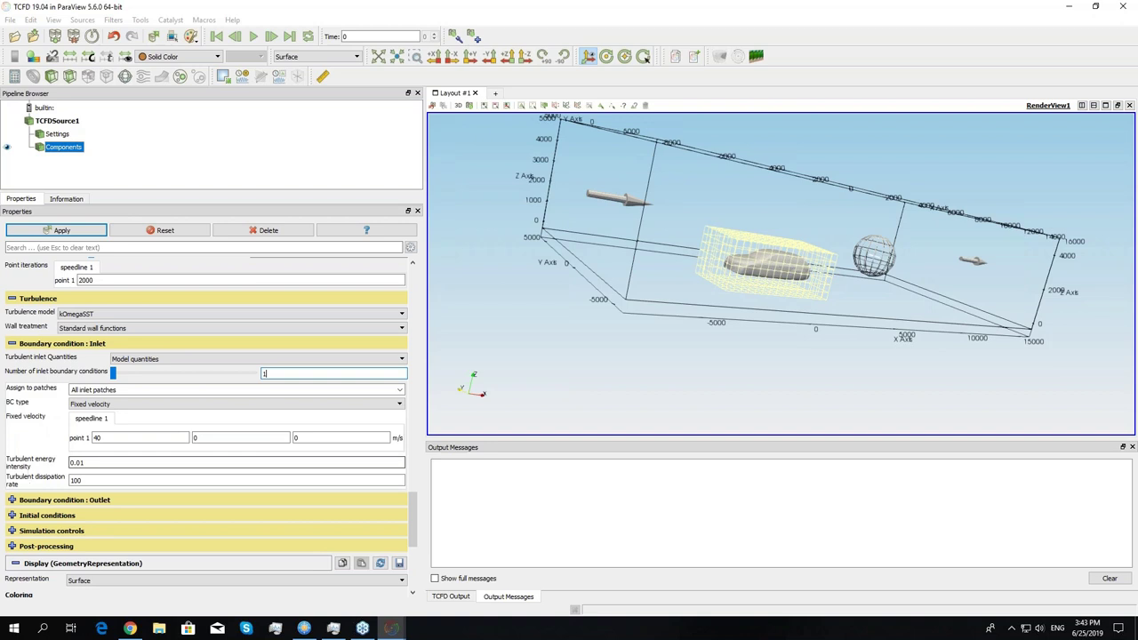
{"action": "scroll", "coordinate": [44, 452], "scroll_direction": "down", "scroll_amount": 1}
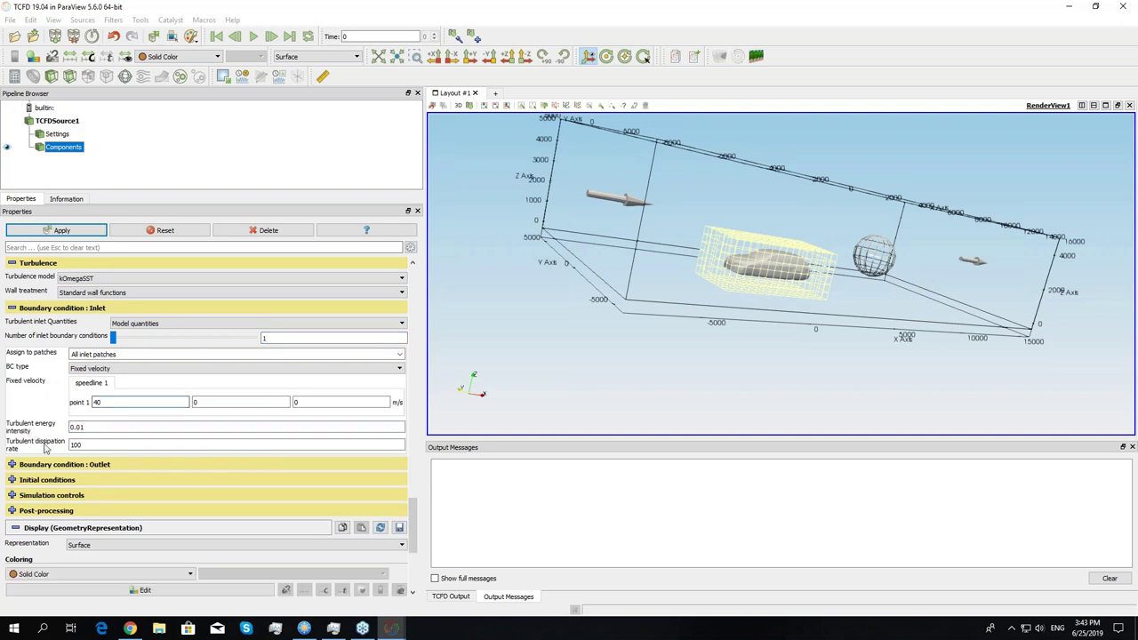
{"action": "left_click", "coordinate": [89, 444]}
{"action": "type", "text": "0"}
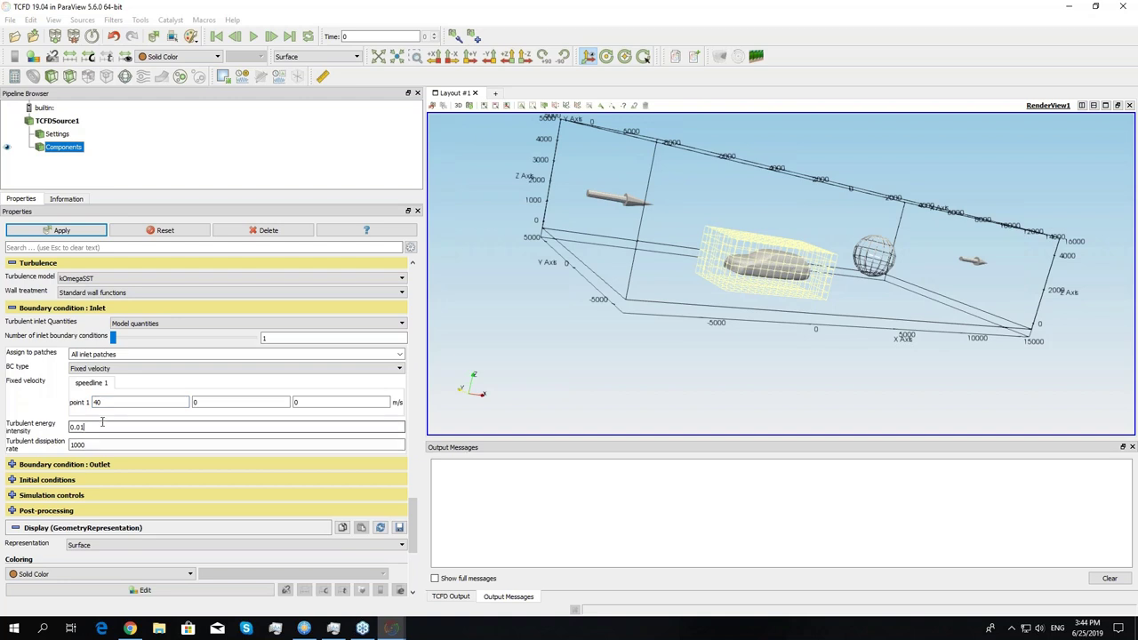
{"action": "left_click", "coordinate": [52, 232]}
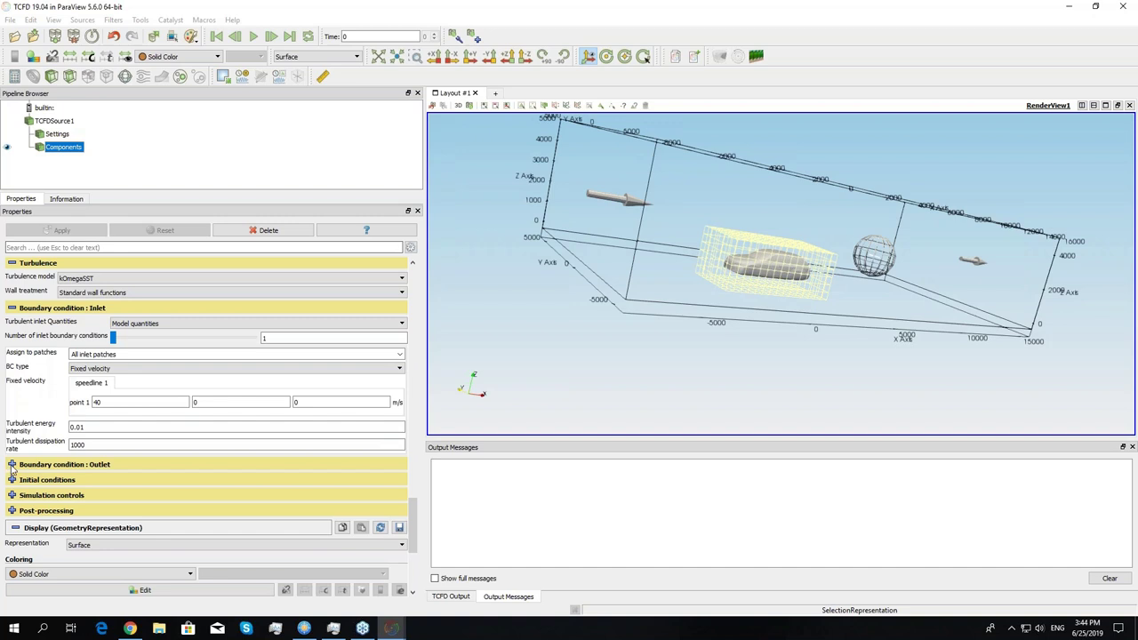
- Open the outlet boundary condition and set the velocity in the initial conditions to 40, 0, 0
{"action": "scroll", "coordinate": [13, 469], "scroll_direction": "down", "scroll_amount": 1}
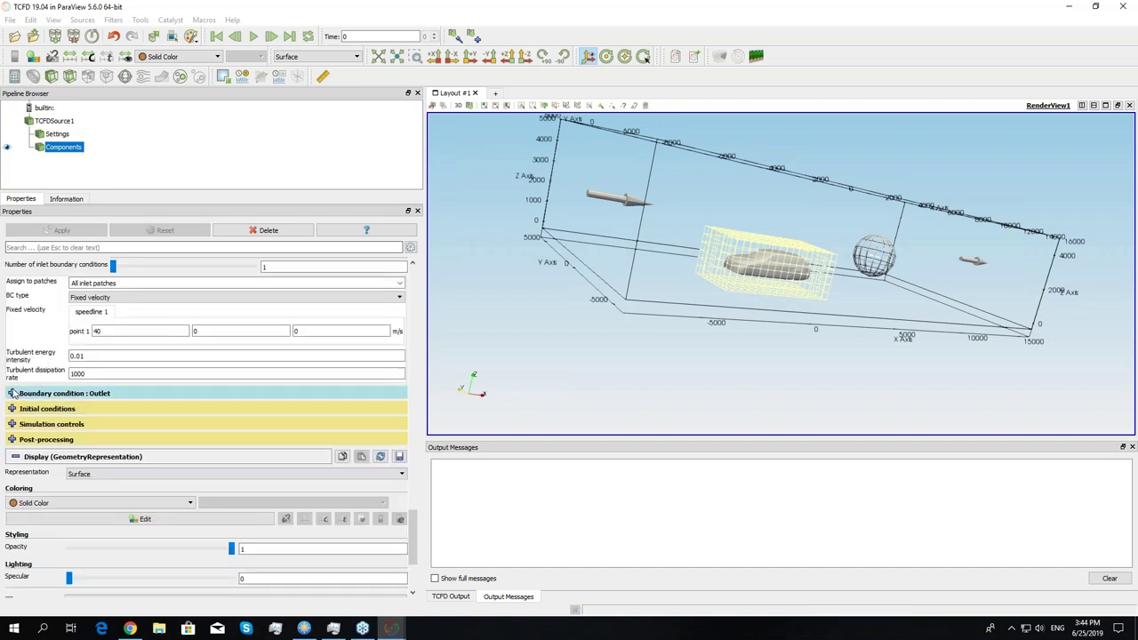
{"action": "left_click", "coordinate": [12, 394]}
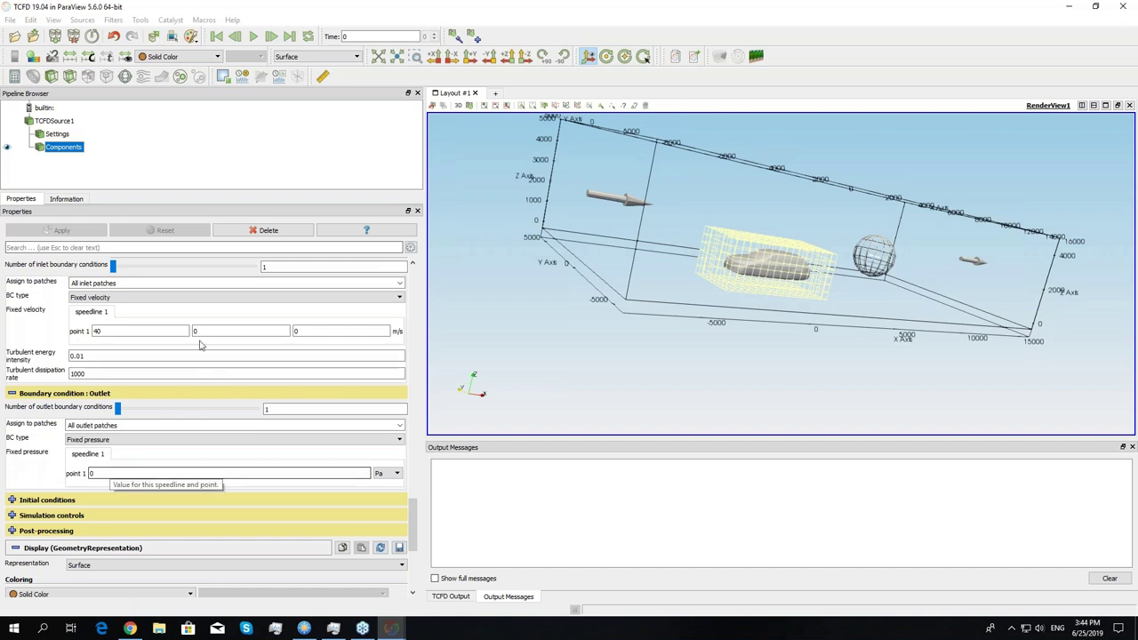
{"action": "left_click", "coordinate": [44, 501]}
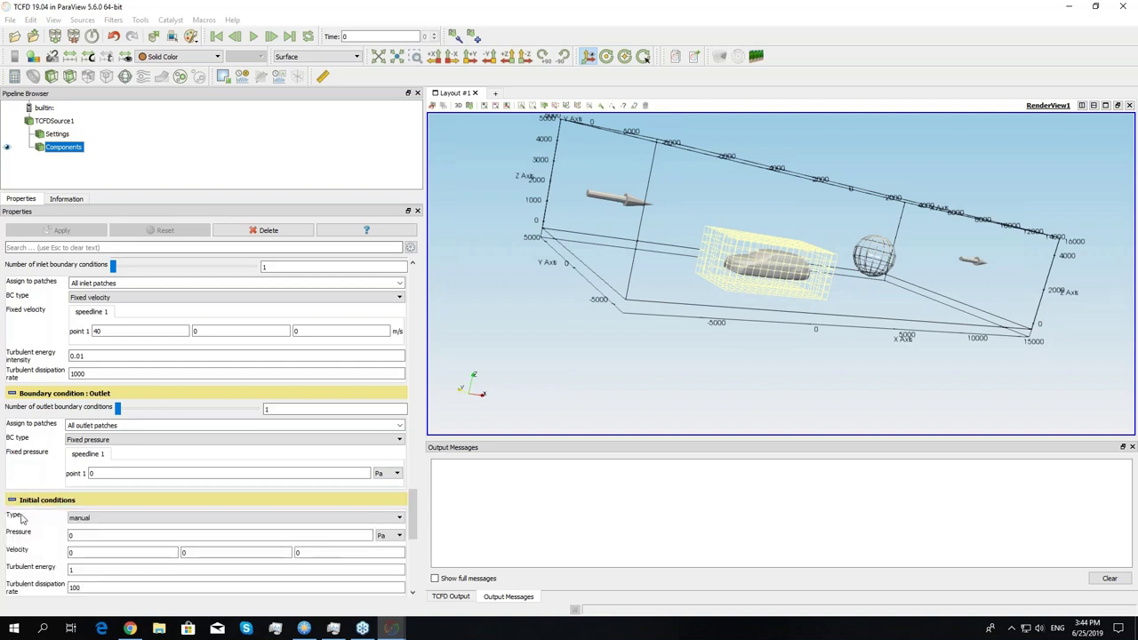
{"action": "scroll", "coordinate": [24, 520], "scroll_direction": "down", "scroll_amount": 2}
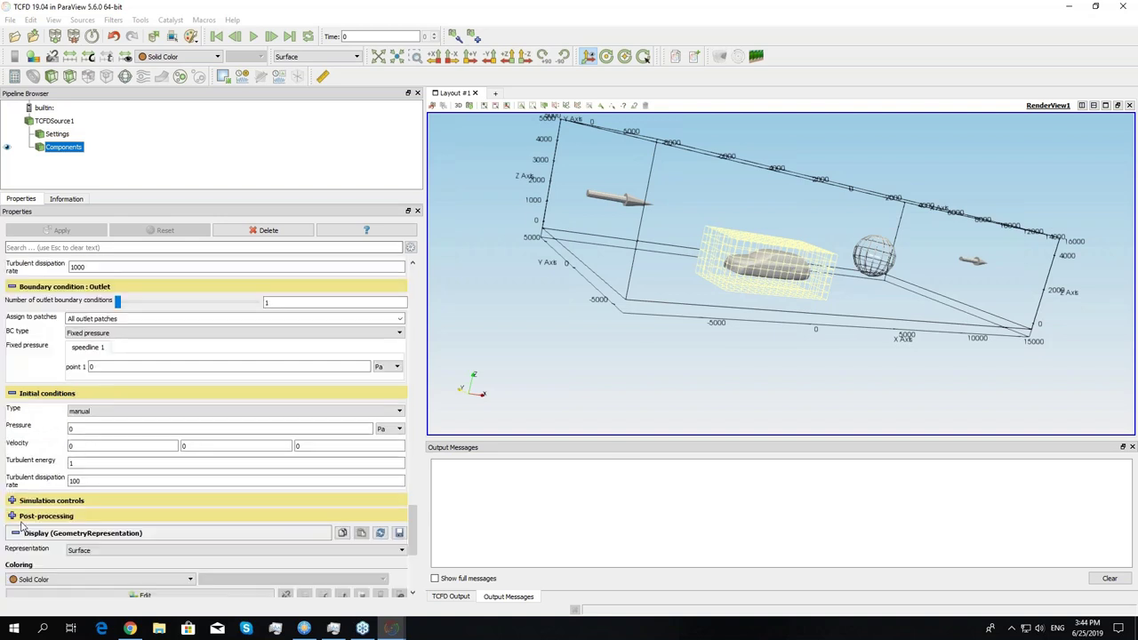
{"action": "left_click", "coordinate": [127, 446]}
{"action": "type", "text": "40"}
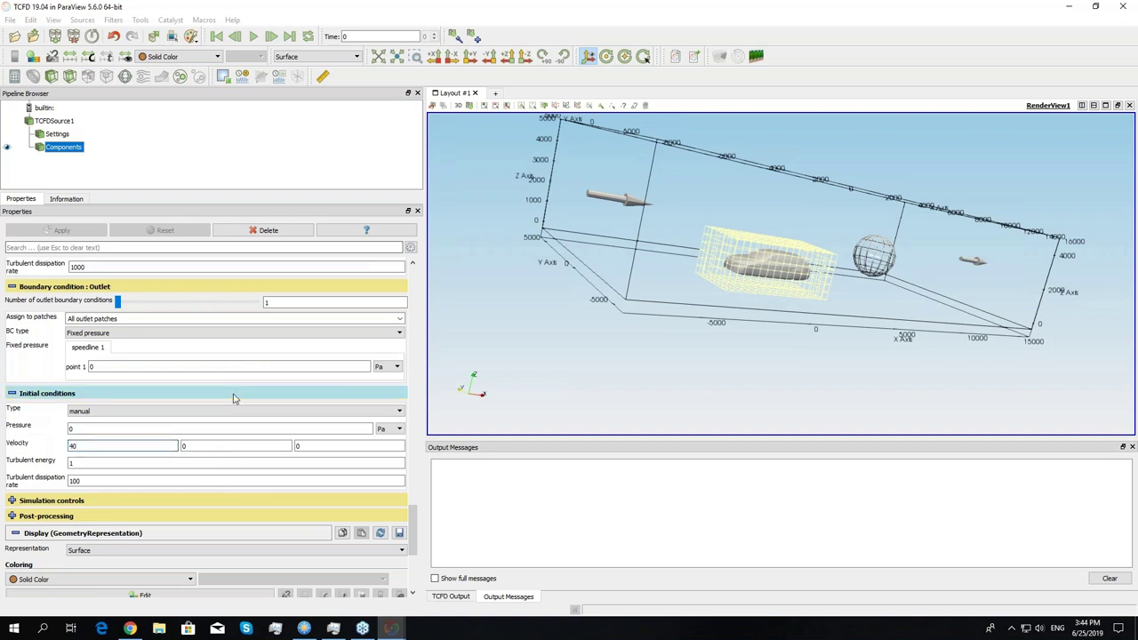
- Set the turbulent dissipation rate in the initial conditions to 1000
{"action": "left_click", "coordinate": [173, 430]}
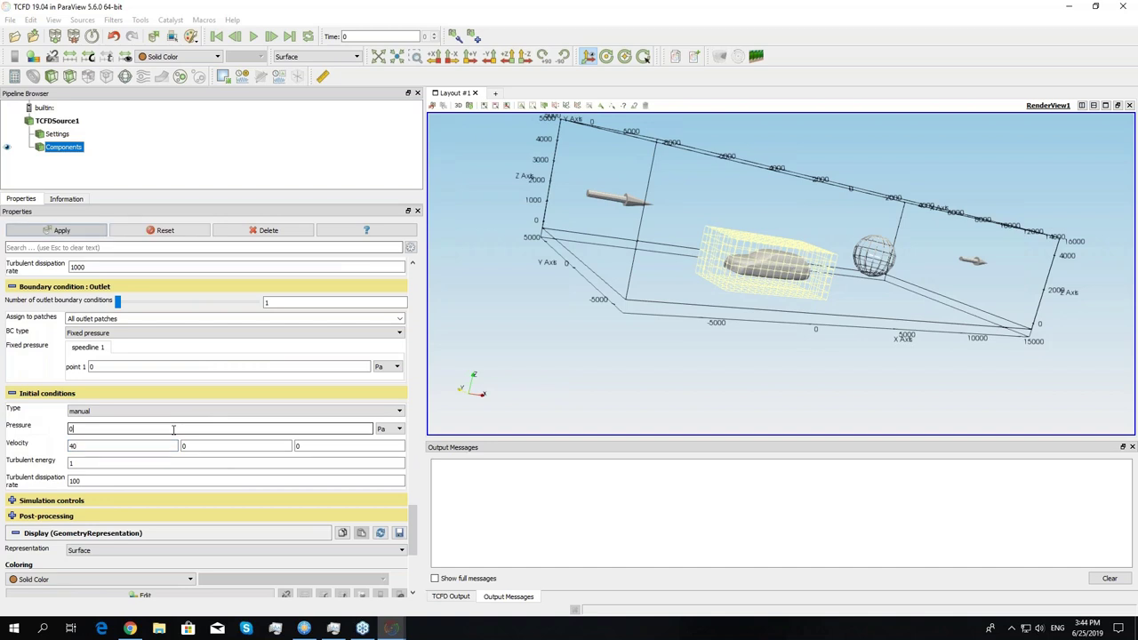
{"action": "left_click", "coordinate": [98, 480]}
{"action": "type", "text": "0"}
{"action": "left_click", "coordinate": [133, 464]}
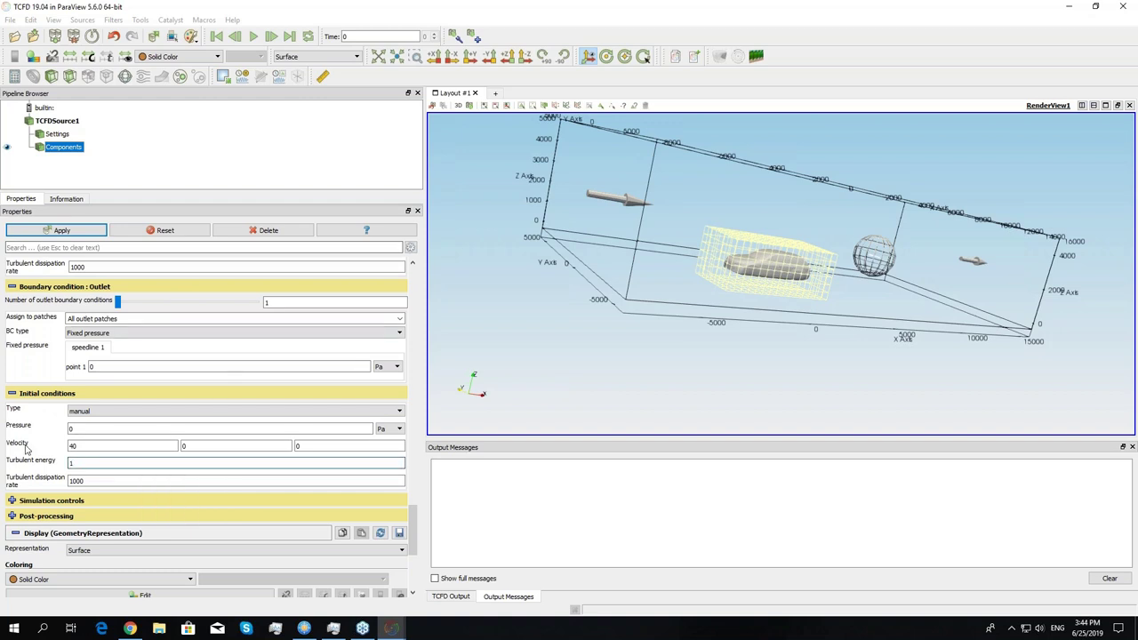
- Open the simulation controls and set the averaging window in the post-processing settings to 200
{"action": "left_click", "coordinate": [35, 503]}
{"action": "scroll", "coordinate": [39, 462], "scroll_direction": "down", "scroll_amount": 2}
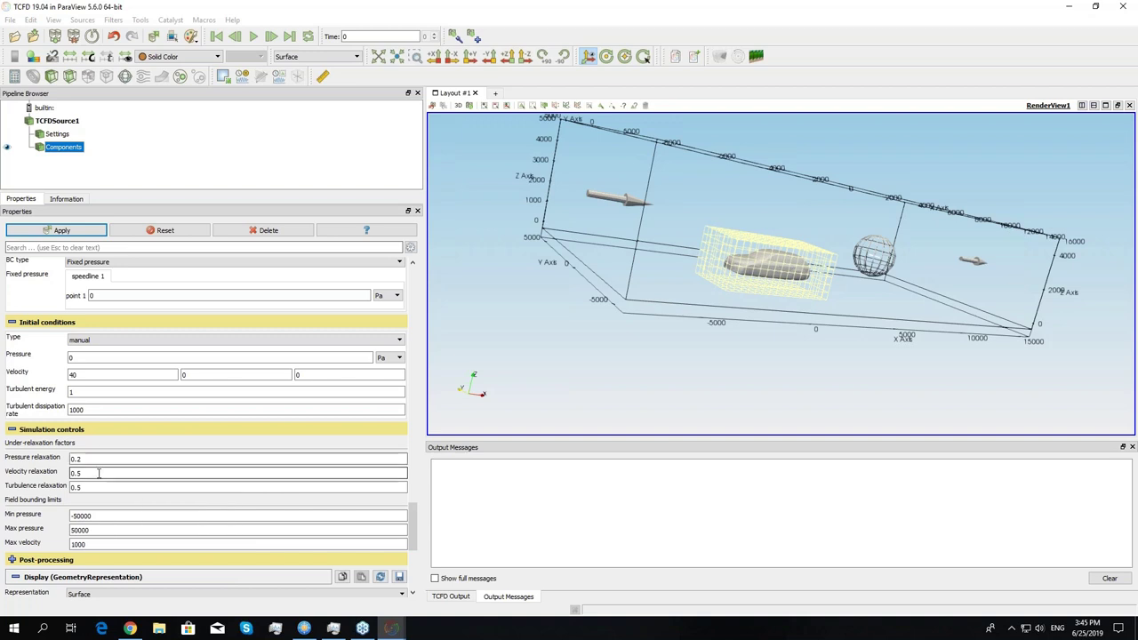
{"action": "scroll", "coordinate": [35, 452], "scroll_direction": "down", "scroll_amount": 2}
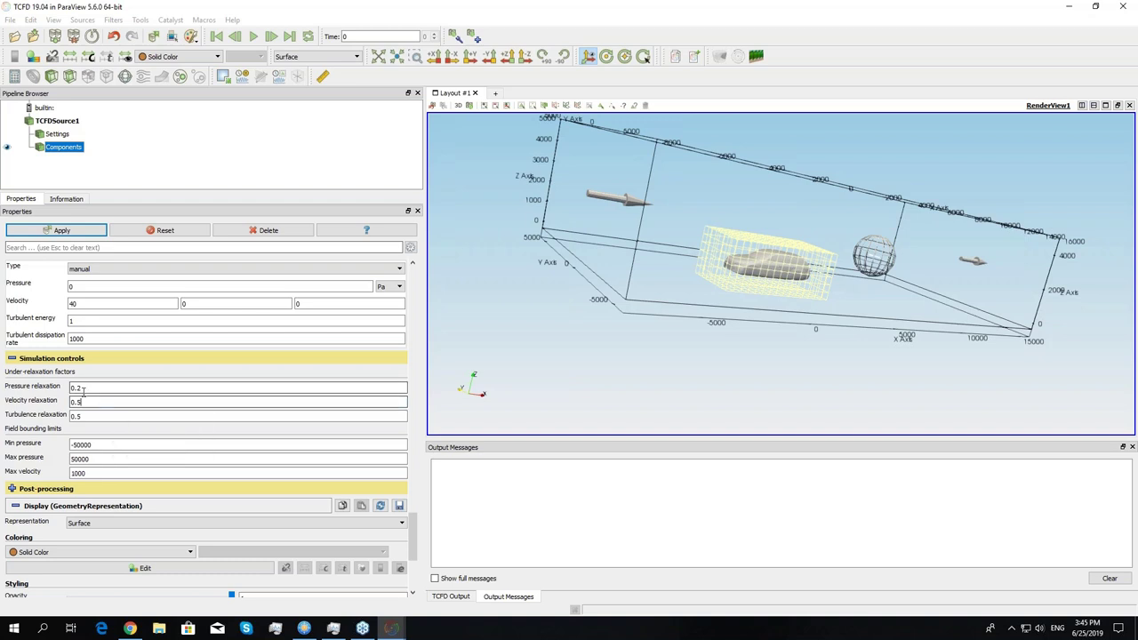
{"action": "scroll", "coordinate": [27, 456], "scroll_direction": "down", "scroll_amount": 2}
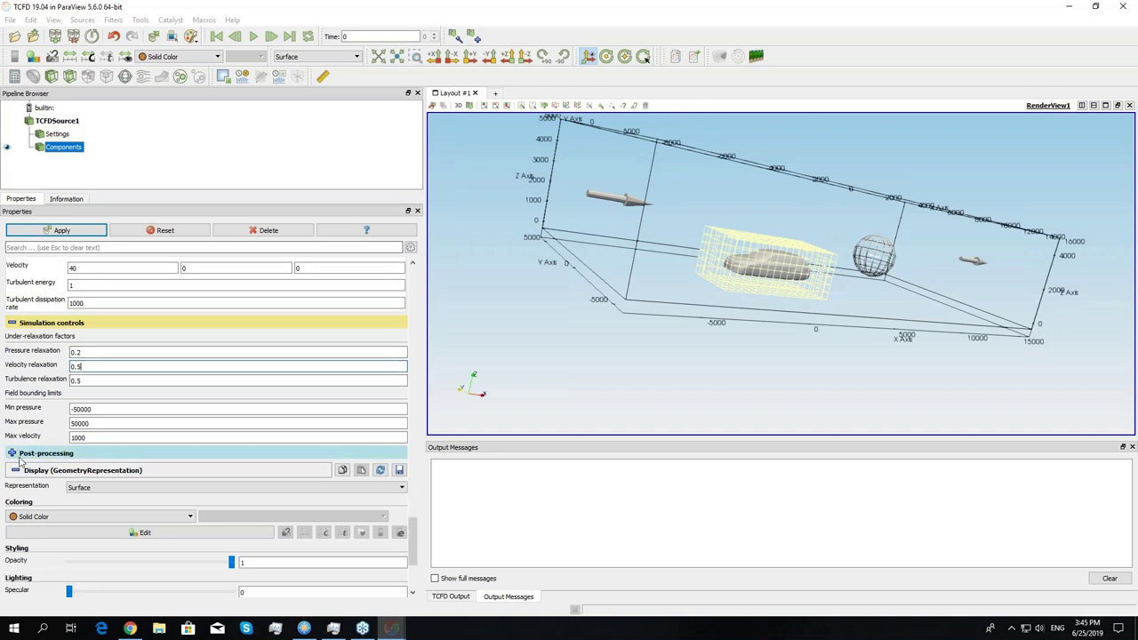
{"action": "left_click", "coordinate": [26, 453]}
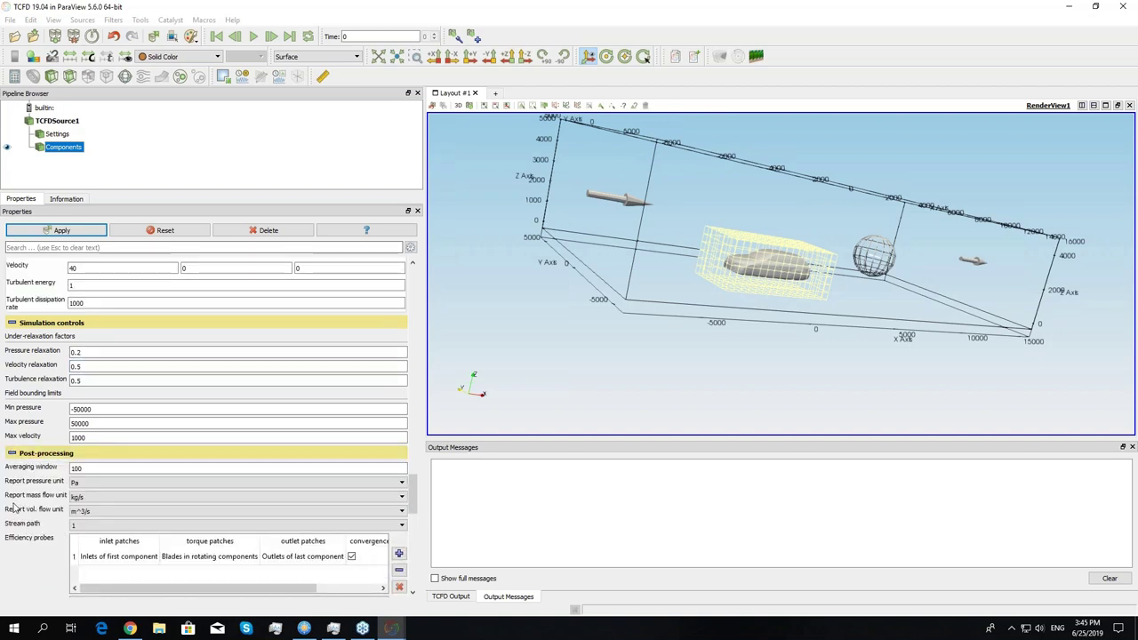
{"action": "scroll", "coordinate": [15, 508], "scroll_direction": "down", "scroll_amount": 2}
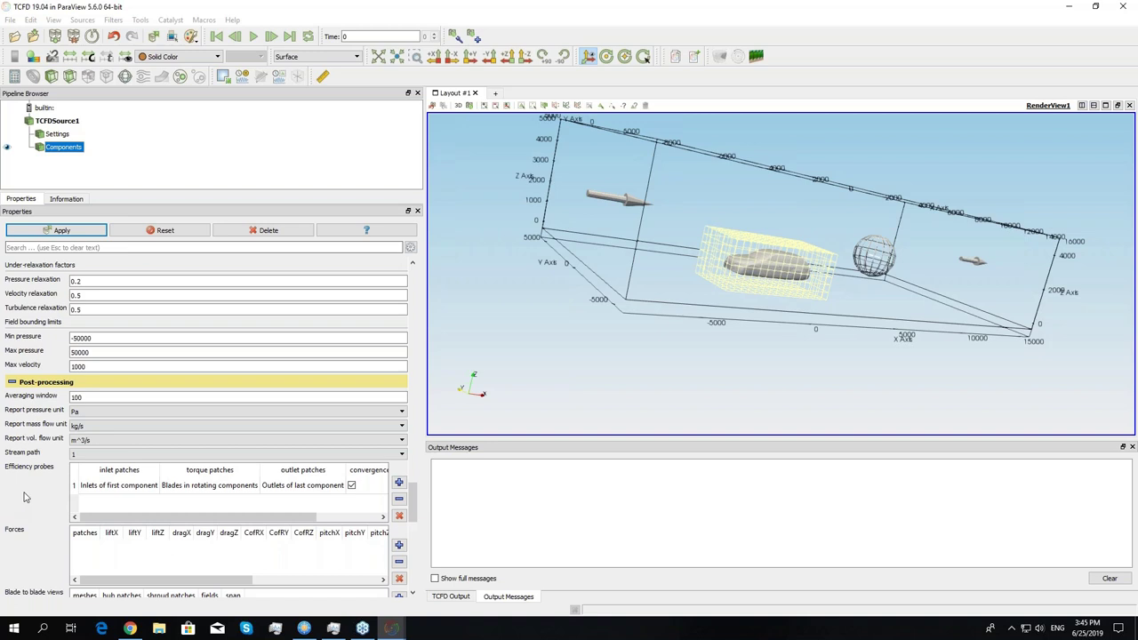
{"action": "scroll", "coordinate": [29, 488], "scroll_direction": "down", "scroll_amount": 1}
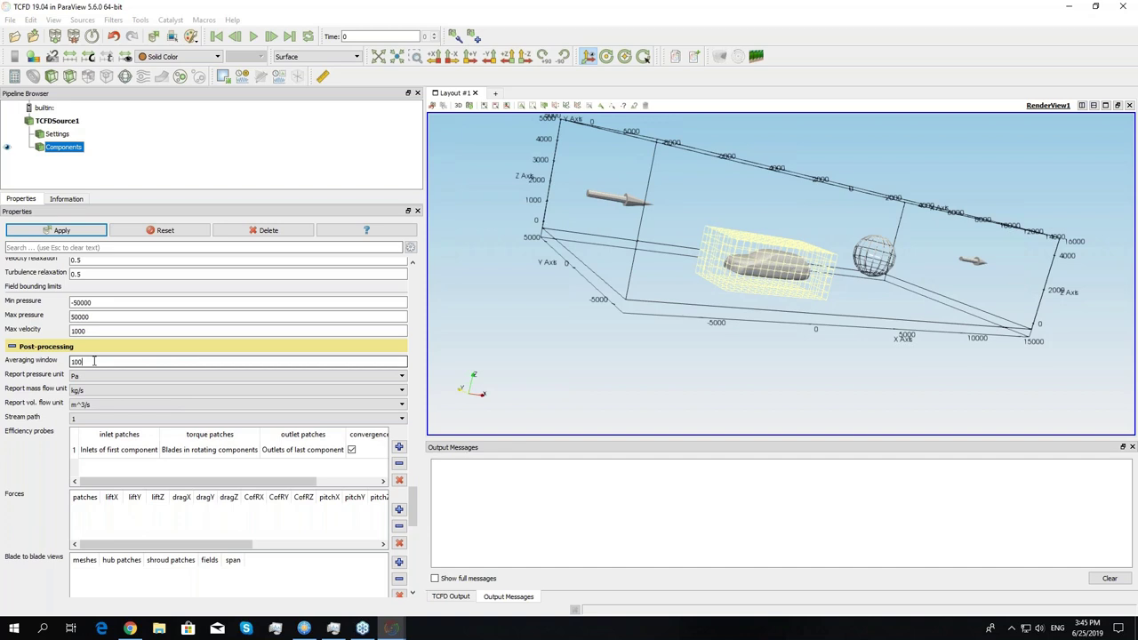
{"action": "left_click_drag", "start_coordinate": [95, 361], "coordinate": [7, 343]}
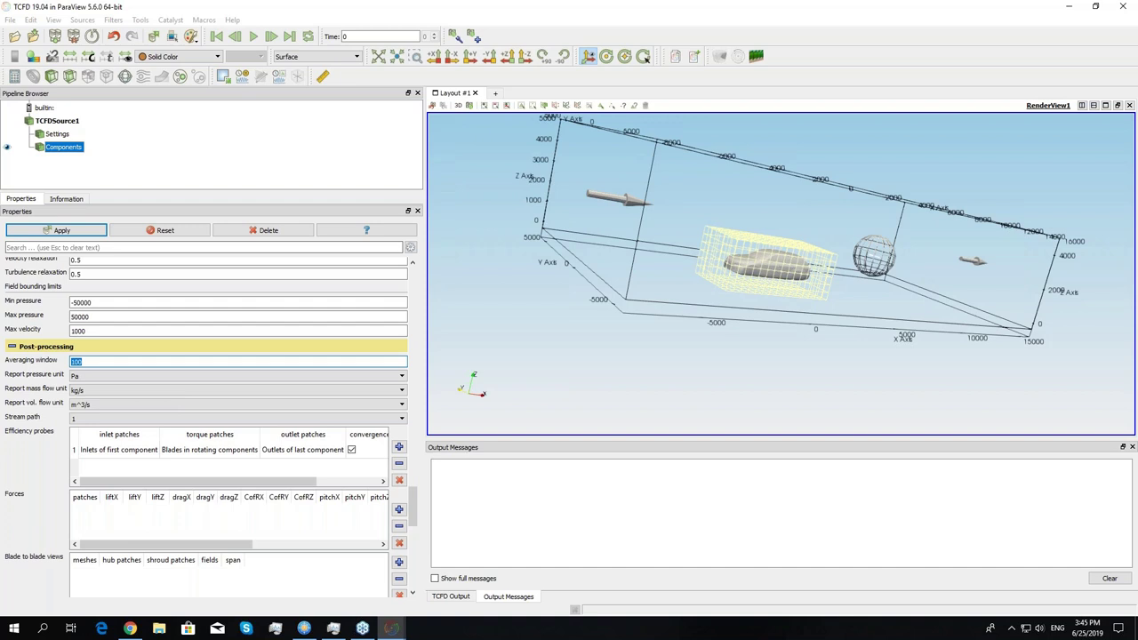
{"action": "type", "text": "200"}
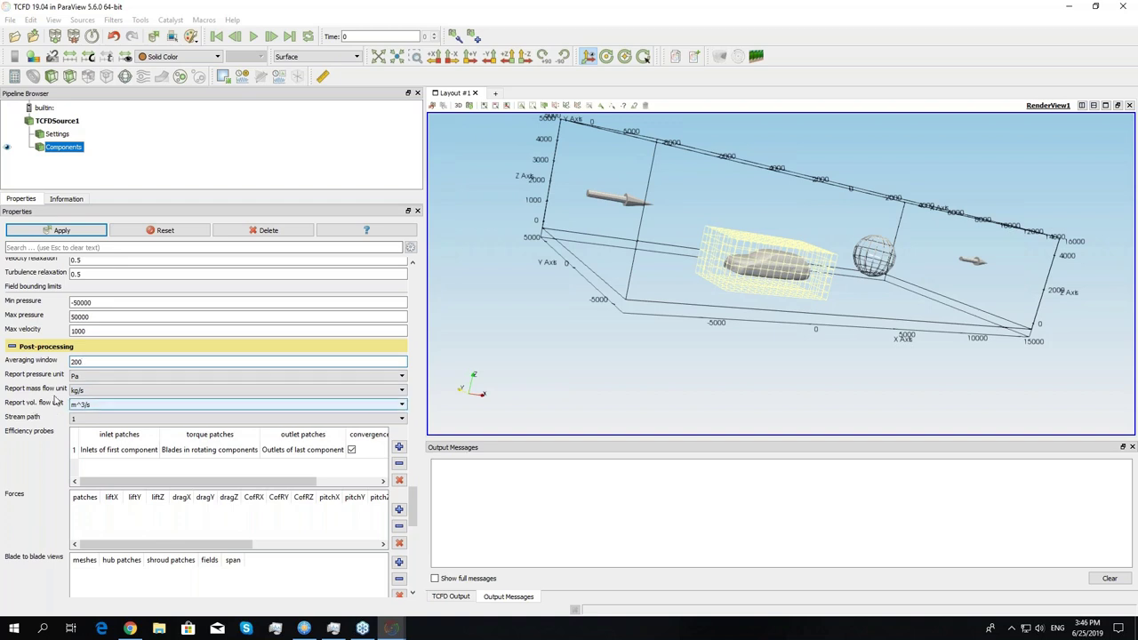
{"action": "scroll", "coordinate": [56, 397], "scroll_direction": "down", "scroll_amount": 2}
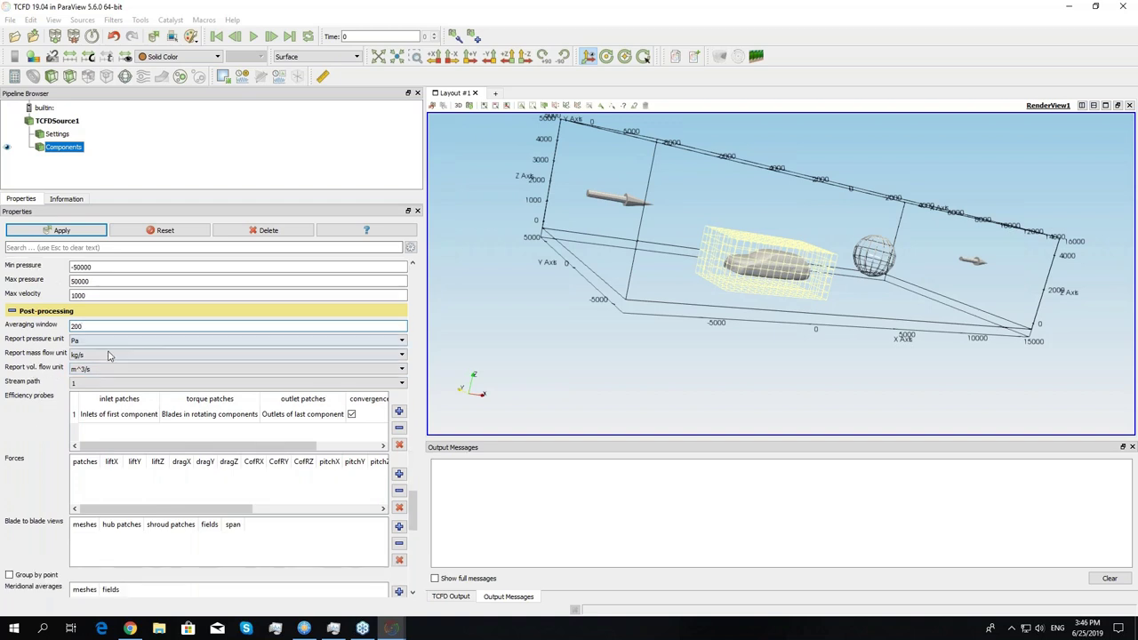
{"action": "left_click", "coordinate": [111, 356]}
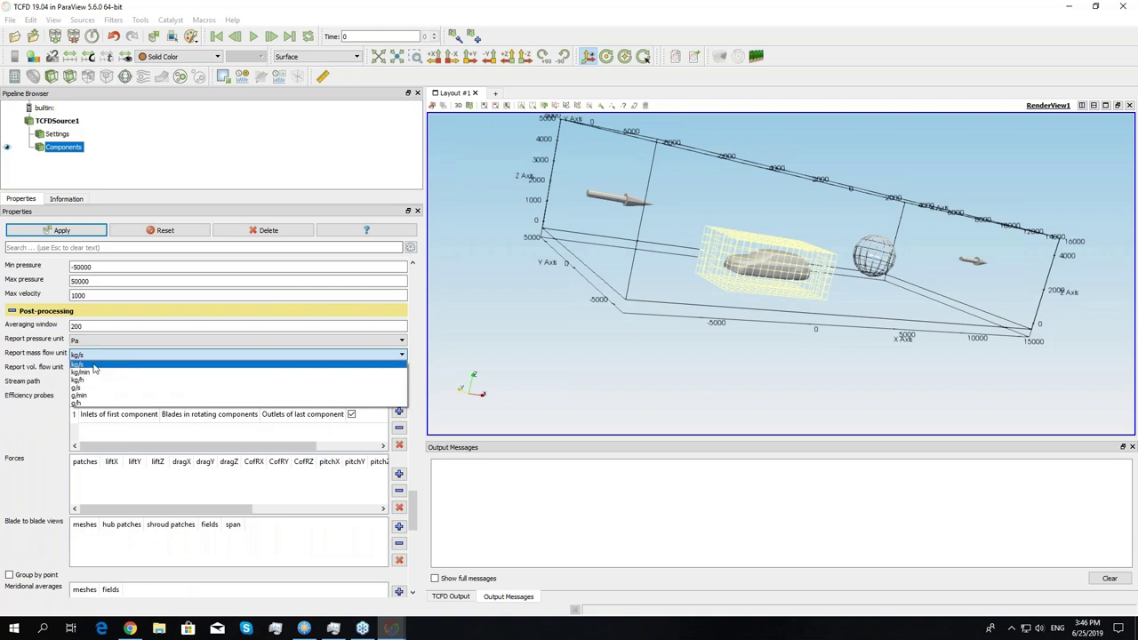
{"action": "left_click", "coordinate": [96, 355]}
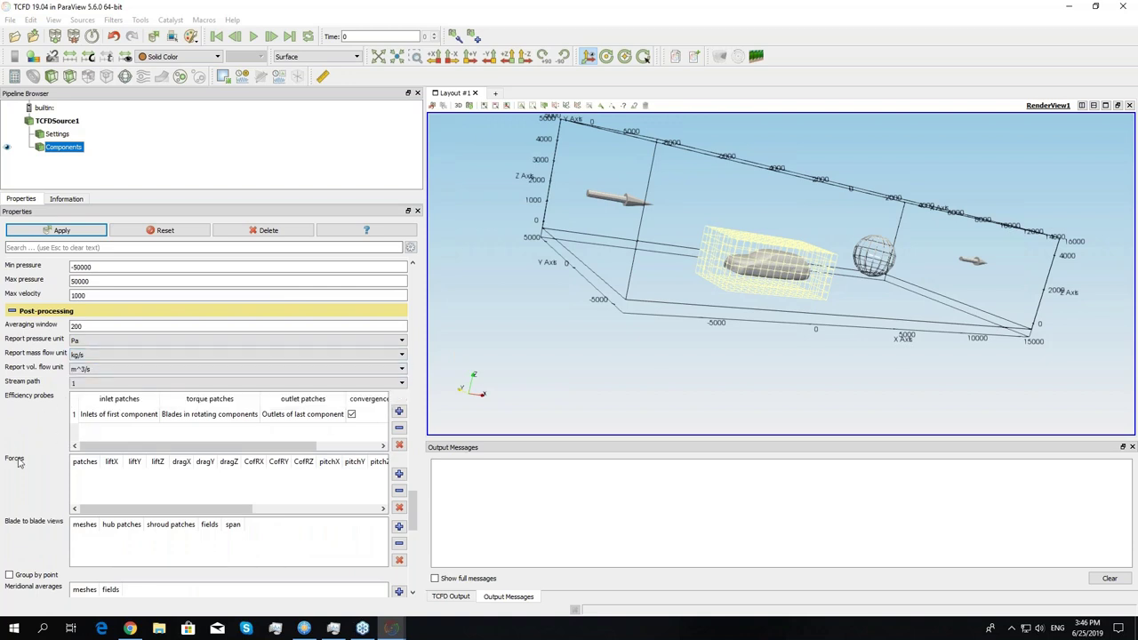
- Assign bb_inlet as the inlet patch and bb_outlet as the outlet patch of the efficiency probe
{"action": "scroll", "coordinate": [29, 455], "scroll_direction": "down", "scroll_amount": 2}
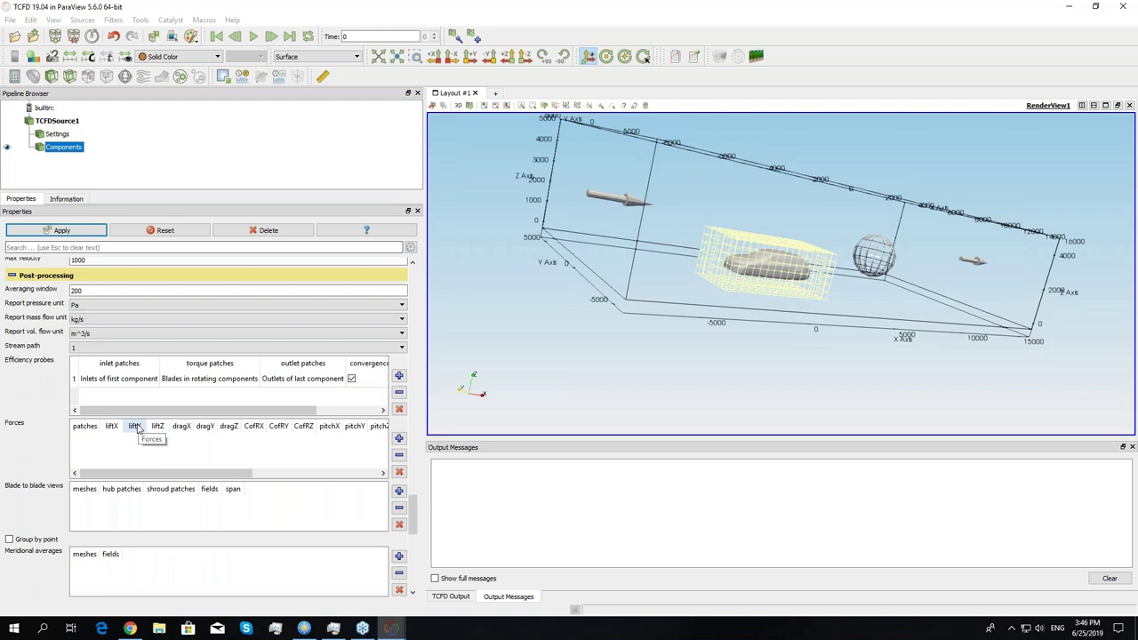
{"action": "left_click", "coordinate": [116, 379]}
{"action": "left_click", "coordinate": [116, 379]}
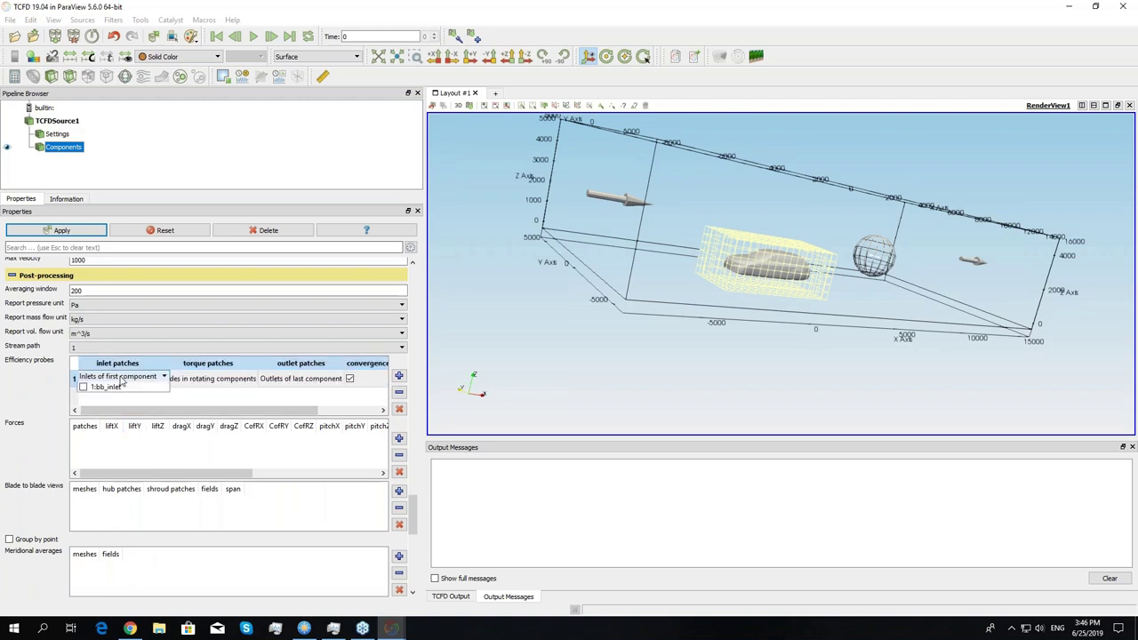
{"action": "left_click", "coordinate": [84, 397]}
{"action": "left_click", "coordinate": [252, 383]}
{"action": "left_click", "coordinate": [255, 383]}
{"action": "left_click", "coordinate": [252, 383]}
{"action": "left_click", "coordinate": [233, 400]}
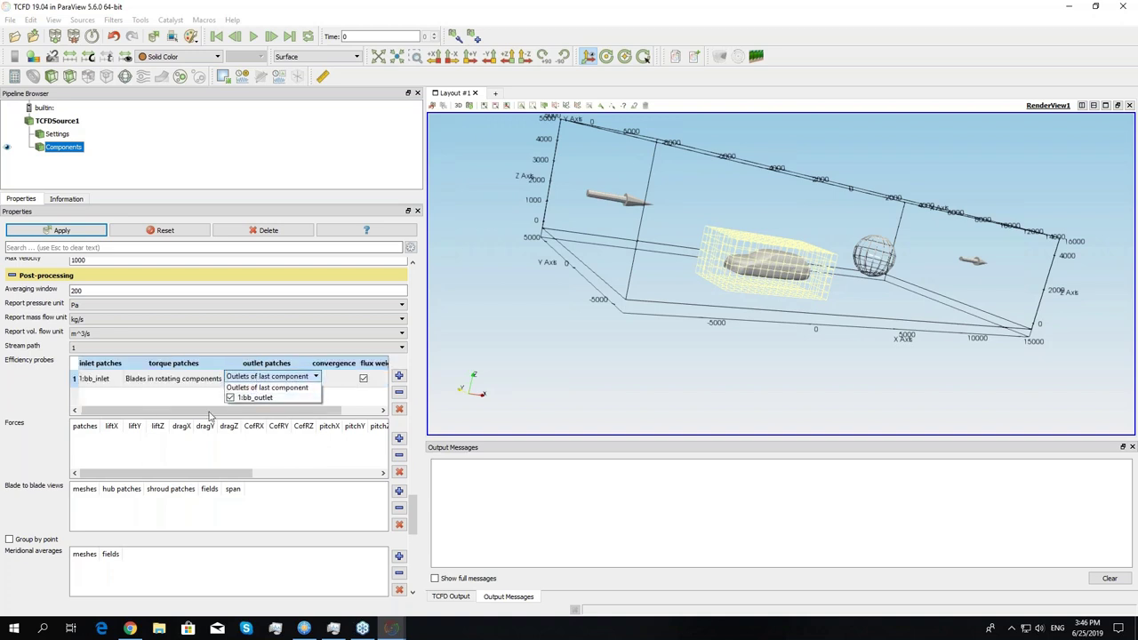
{"action": "left_click", "coordinate": [210, 418]}
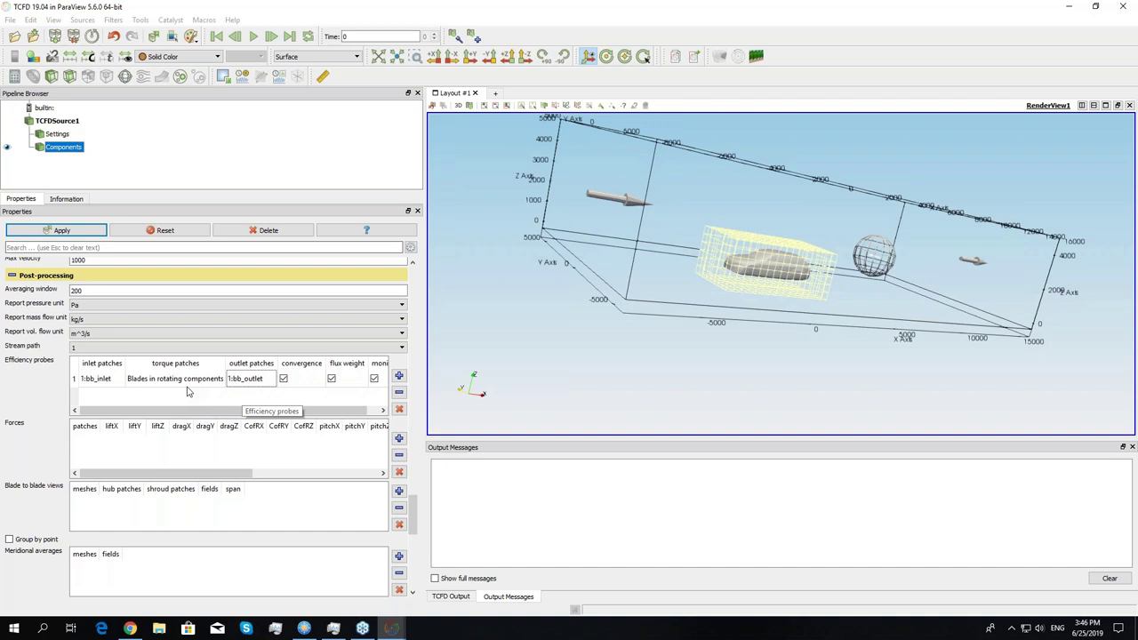
- Add a forces entry and assign it the car patches 01_BodyClosed, 03_Estate-Body, 03_Estate-windows and 04_MirrorCover
{"action": "scroll", "coordinate": [60, 396], "scroll_direction": "down", "scroll_amount": 2}
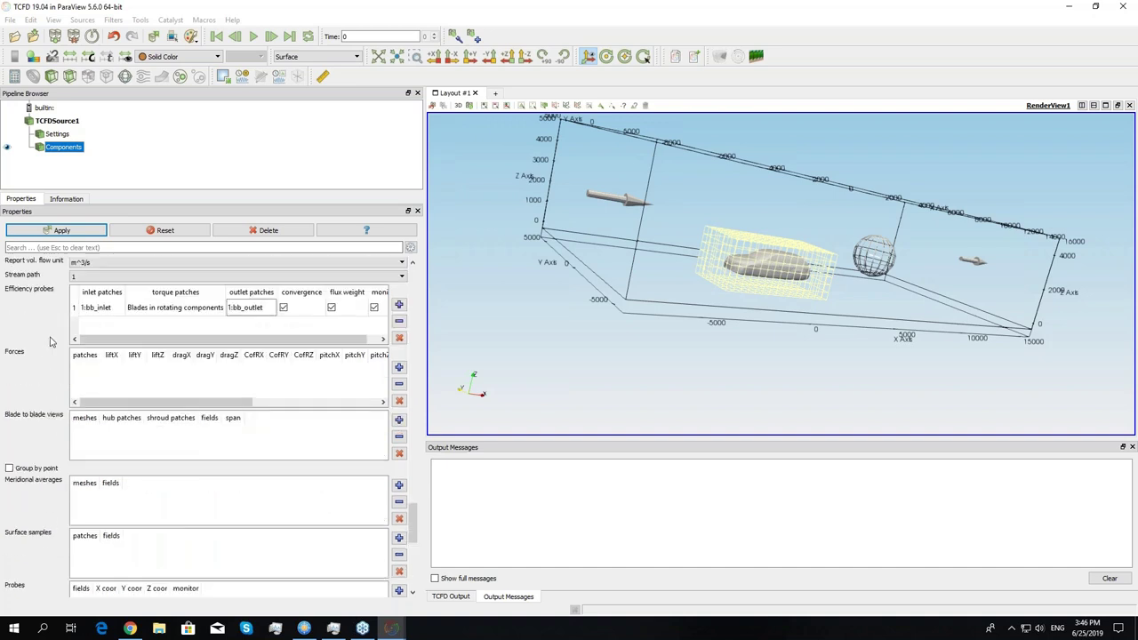
{"action": "scroll", "coordinate": [49, 378], "scroll_direction": "up", "scroll_amount": 1}
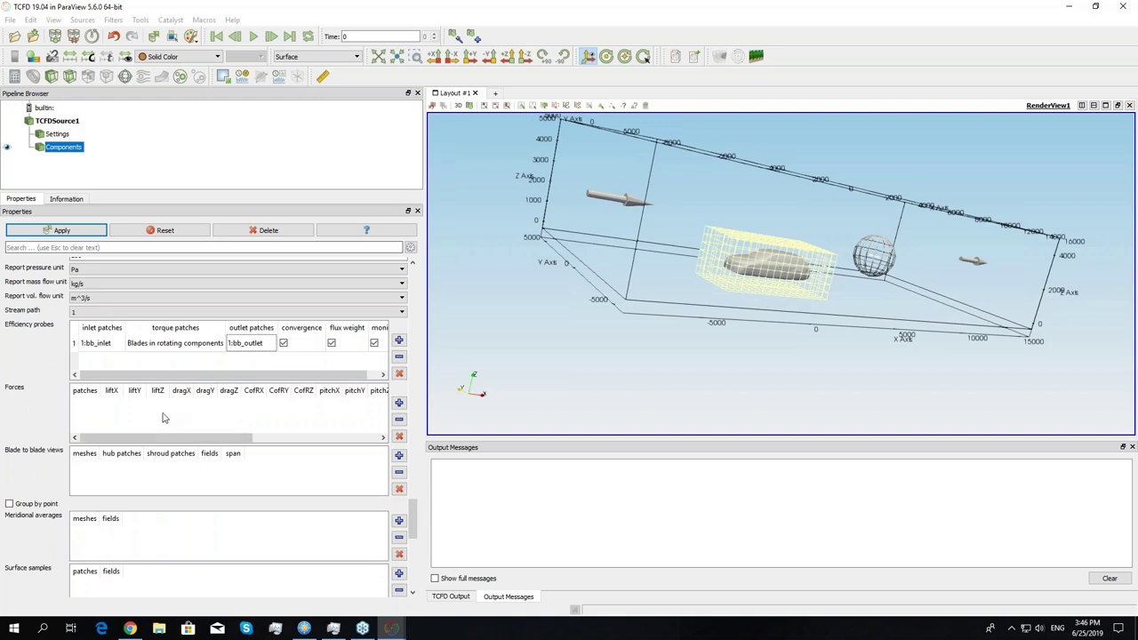
{"action": "left_click", "coordinate": [399, 403]}
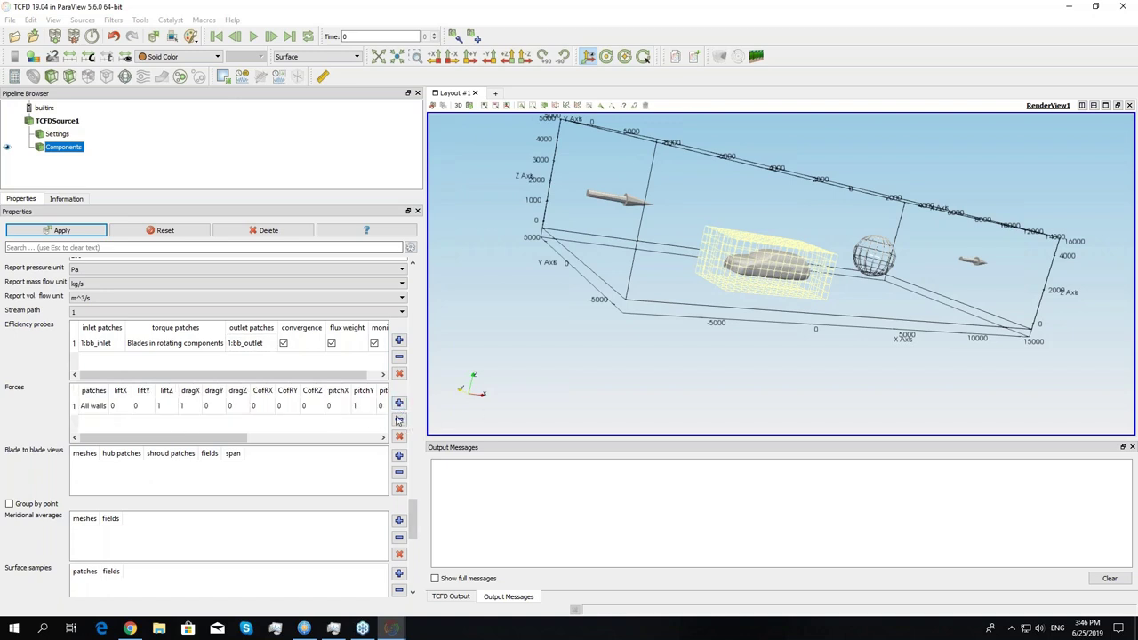
{"action": "left_click_drag", "start_coordinate": [117, 445], "coordinate": [90, 443]}
{"action": "double_click", "coordinate": [96, 406]}
{"action": "left_click", "coordinate": [86, 454]}
{"action": "left_click", "coordinate": [249, 478]}
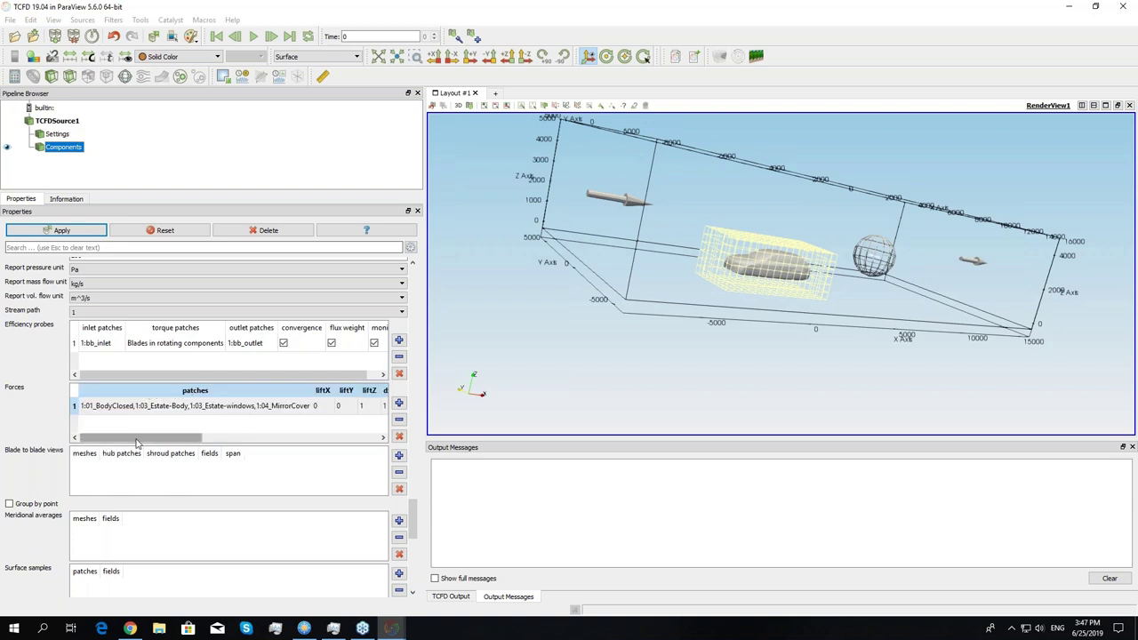
- Examine the lift, drag, pitch and torque direction vectors of the forces entry against the car's orientation in the tunnel
{"action": "left_click_drag", "start_coordinate": [138, 441], "coordinate": [187, 441]}
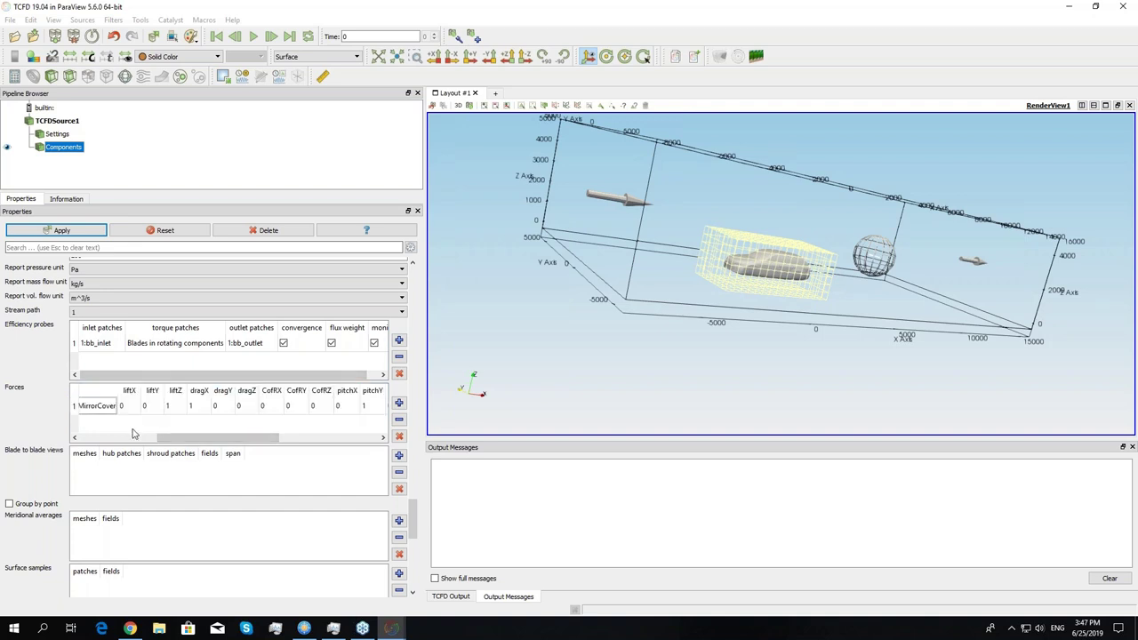
{"action": "mouse_move", "coordinate": [179, 438]}
{"action": "left_mouse_down"}
{"action": "mouse_move", "coordinate": [102, 439]}
{"action": "mouse_move", "coordinate": [192, 435]}
{"action": "left_mouse_up"}
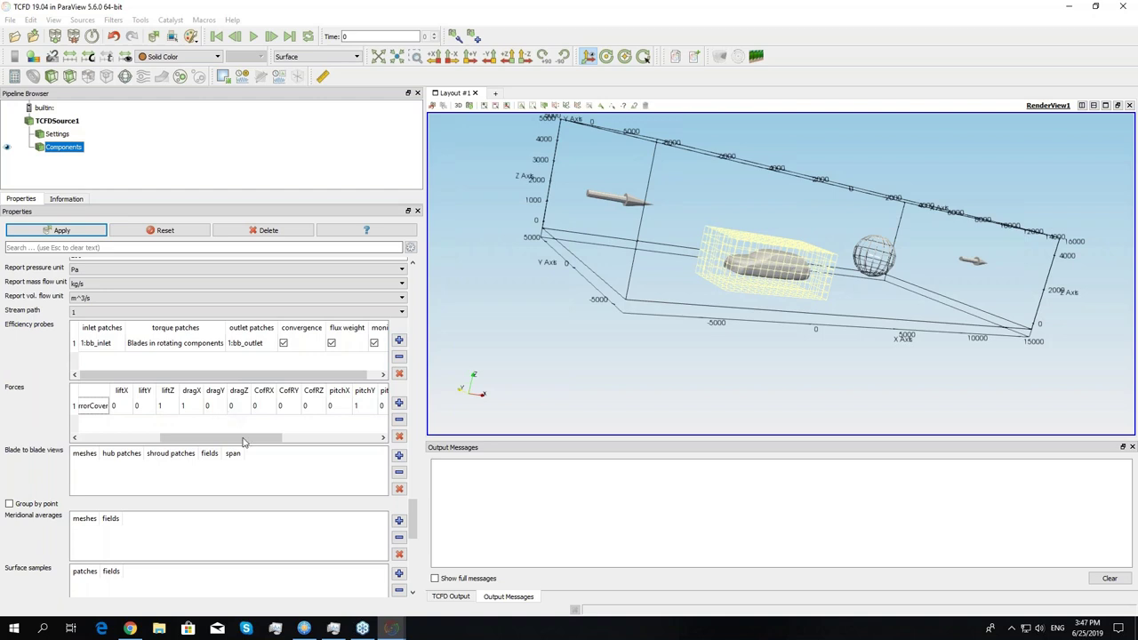
{"action": "scroll", "coordinate": [242, 437], "scroll_direction": "right", "scroll_amount": 2}
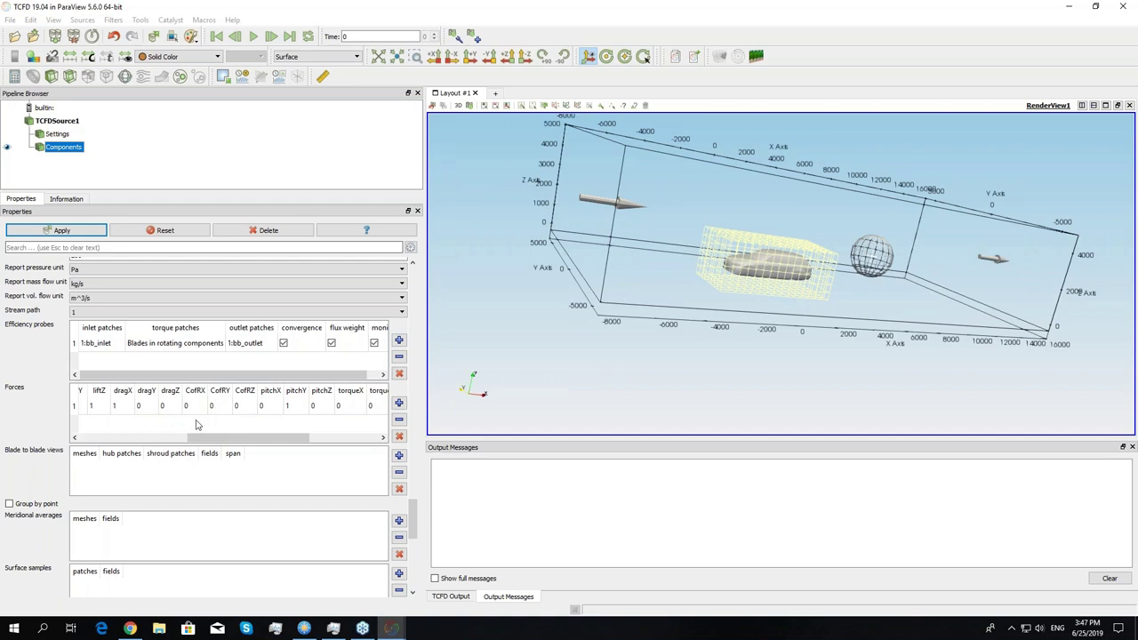
{"action": "left_click_drag", "start_coordinate": [705, 372], "coordinate": [640, 325]}
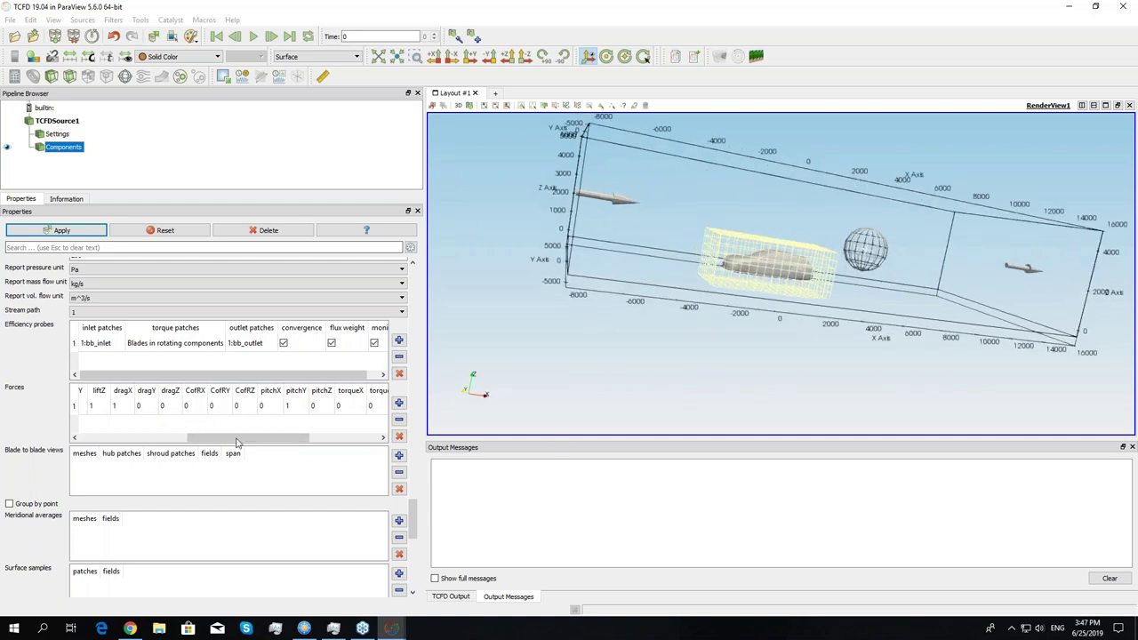
{"action": "left_click_drag", "start_coordinate": [637, 355], "coordinate": [728, 333]}
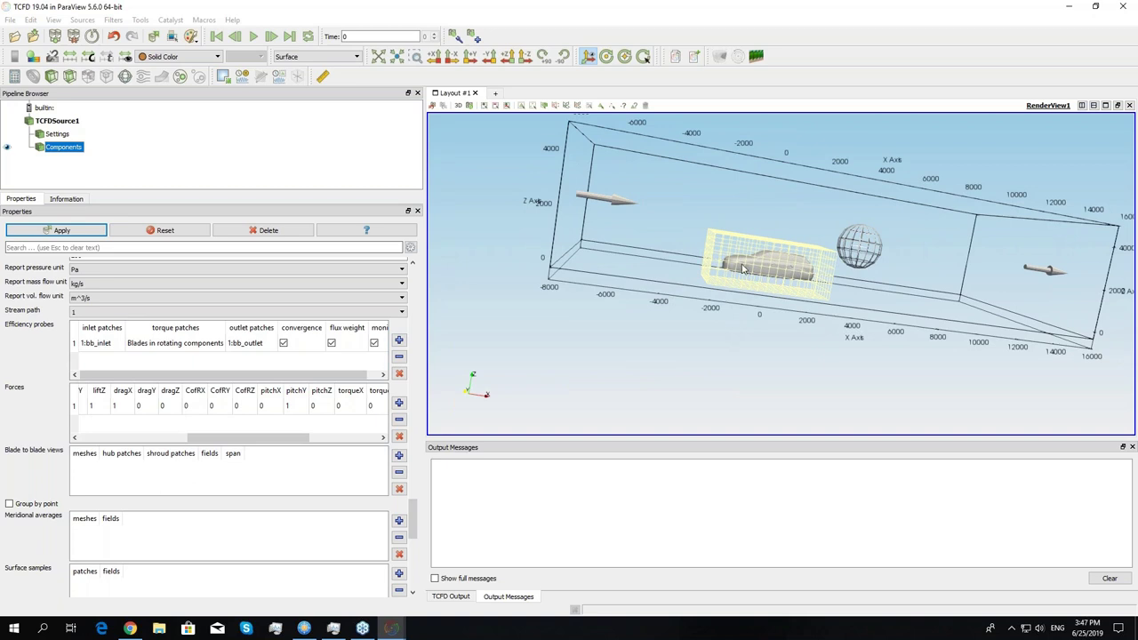
{"action": "left_click_drag", "start_coordinate": [744, 269], "coordinate": [739, 281]}
{"action": "left_click_drag", "start_coordinate": [701, 332], "coordinate": [671, 342]}
{"action": "left_click_drag", "start_coordinate": [257, 438], "coordinate": [270, 438]}
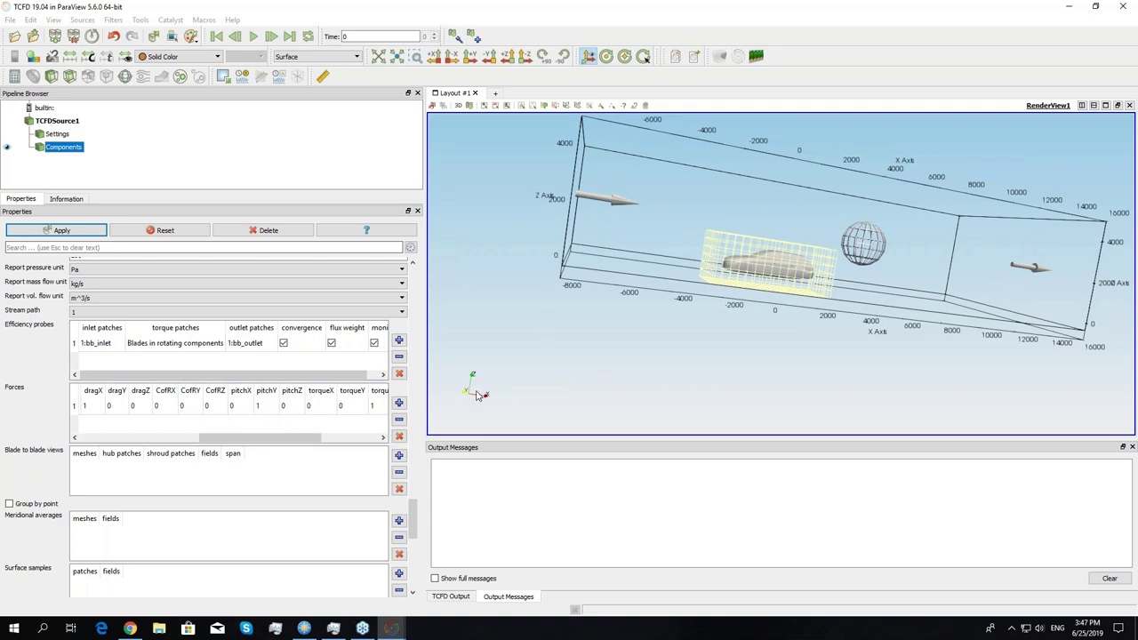
{"action": "left_click_drag", "start_coordinate": [541, 379], "coordinate": [534, 391]}
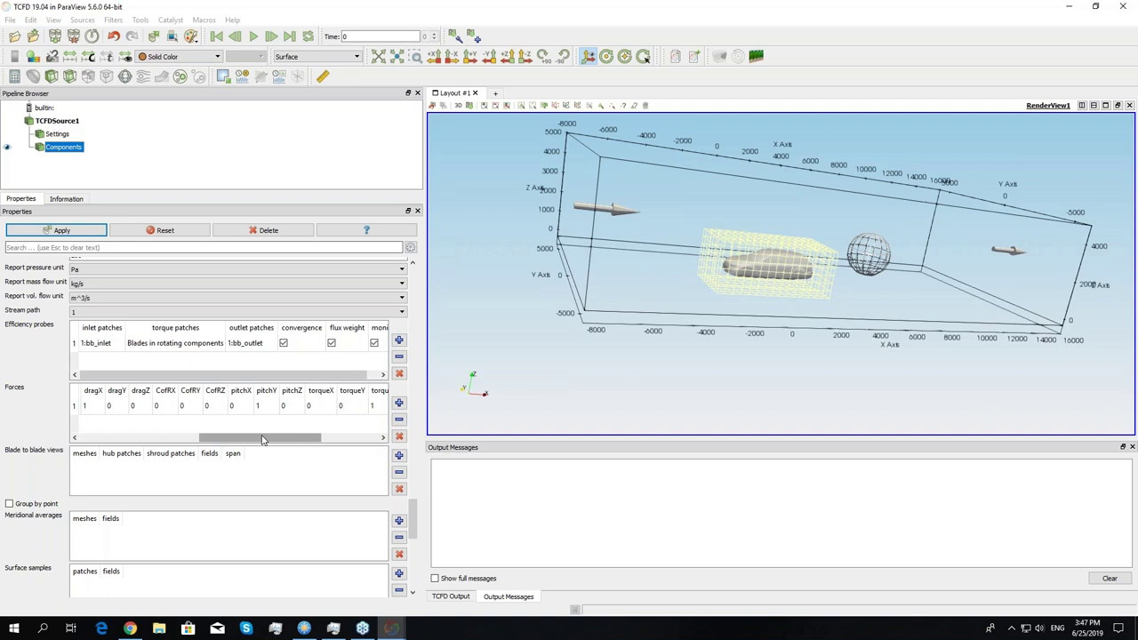
{"action": "scroll", "coordinate": [251, 418], "scroll_direction": "right", "scroll_amount": 3}
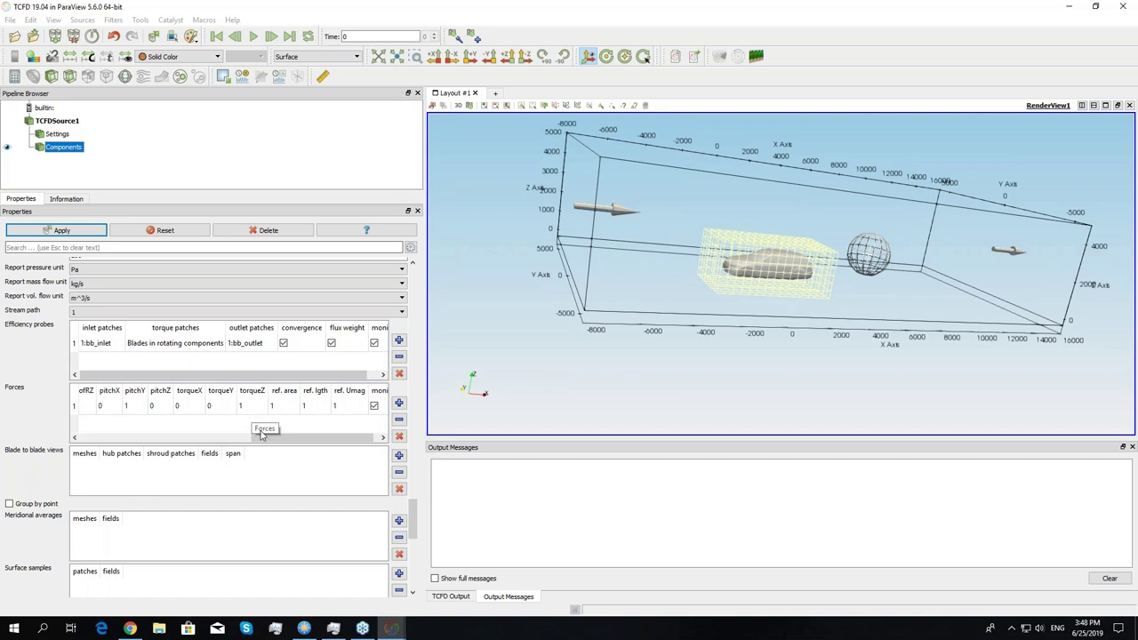
- Set the reference area of the forces entry to 2 and its reference length to 4.5
{"action": "left_click_drag", "start_coordinate": [293, 442], "coordinate": [309, 442]}
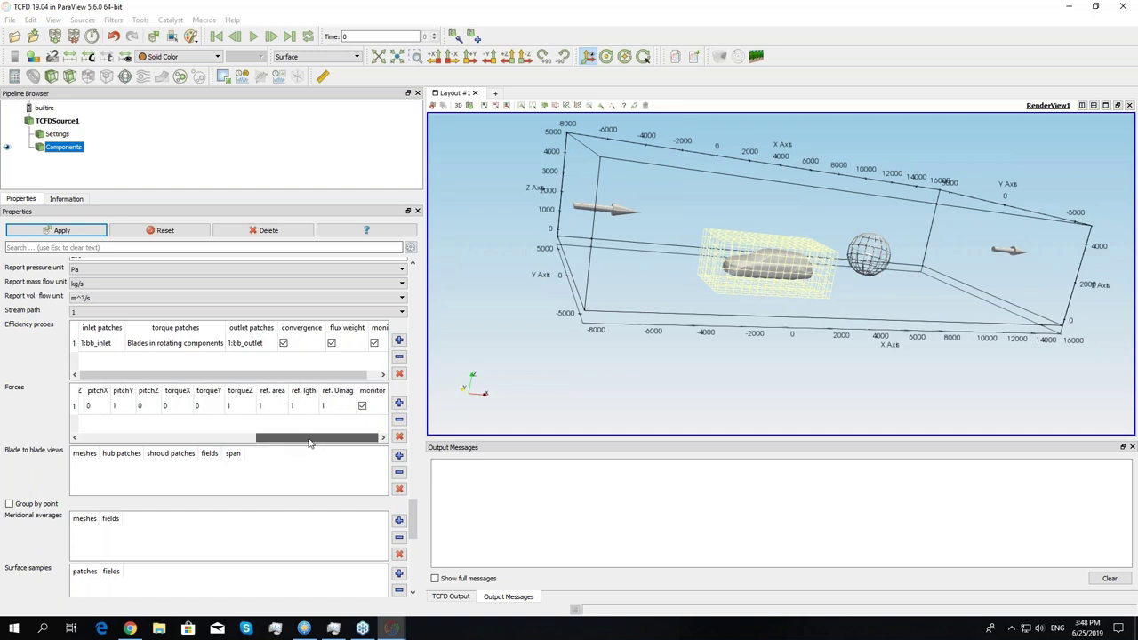
{"action": "left_click", "coordinate": [266, 411]}
{"action": "double_click", "coordinate": [267, 408]}
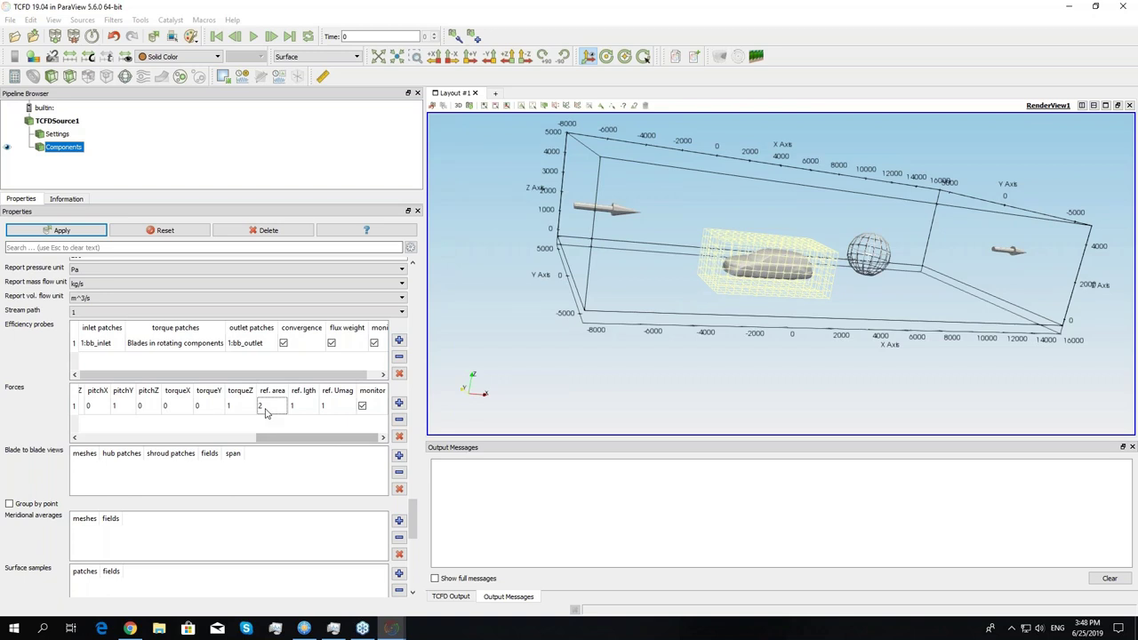
{"action": "key", "text": "Tab"}
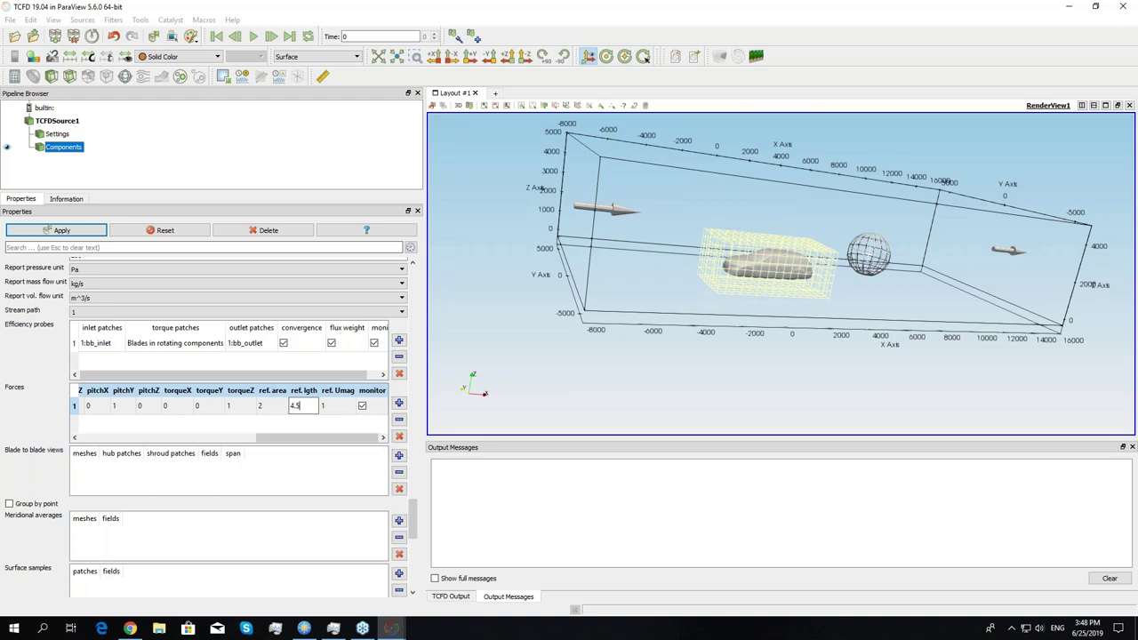
{"action": "left_click", "coordinate": [307, 428]}
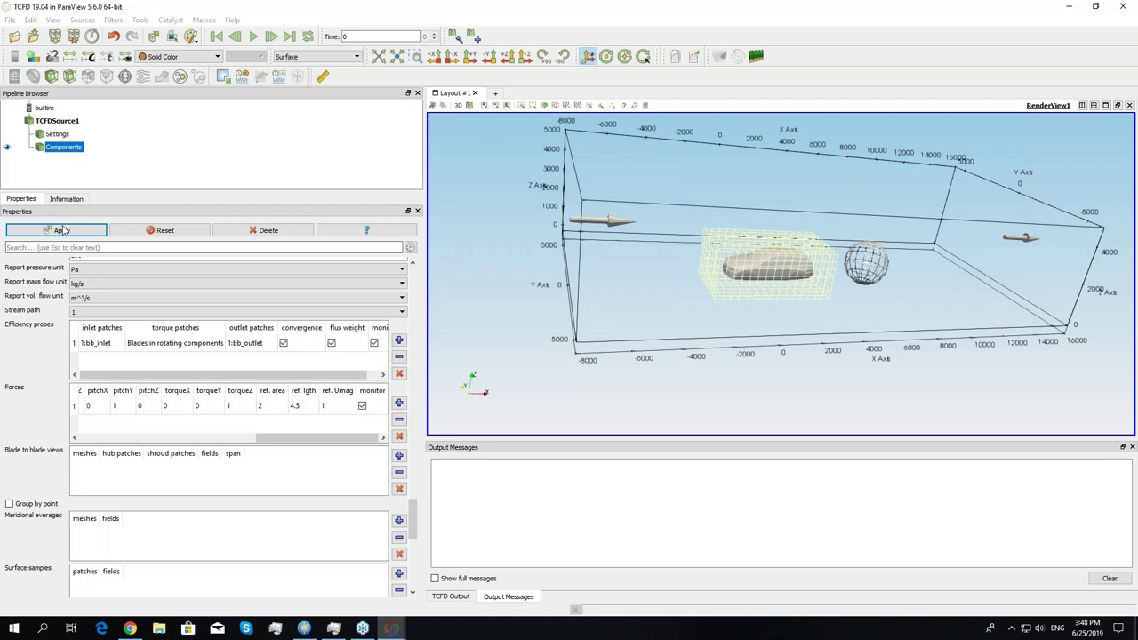
{"action": "left_click", "coordinate": [64, 199]}
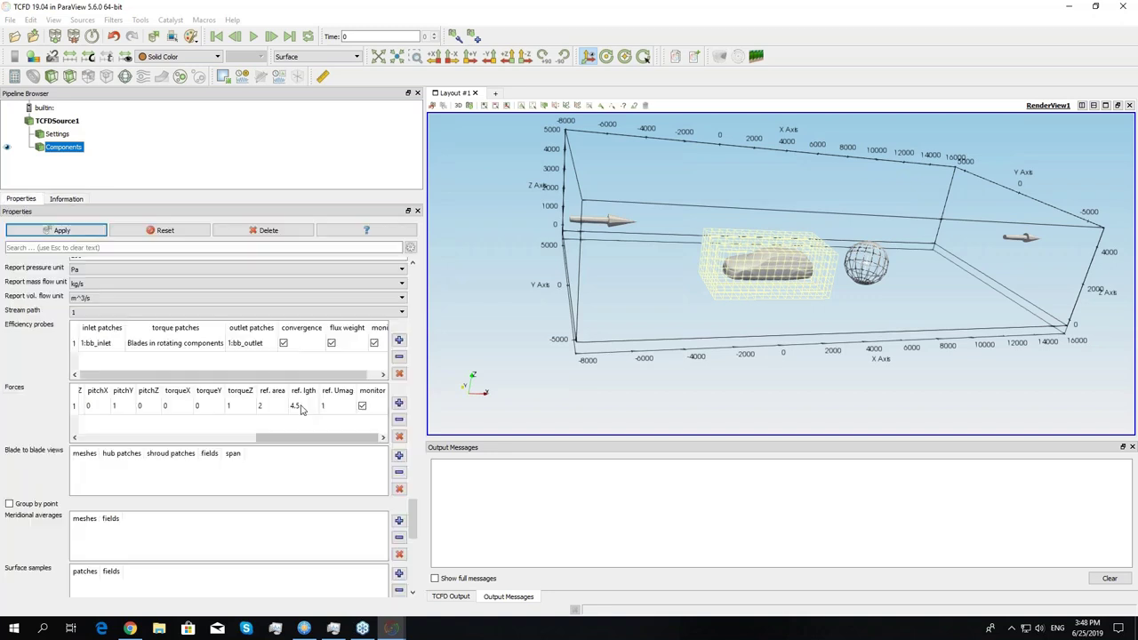
- Change the forces entry's reference length to 4.6 and set its reference velocity magnitude to 40
{"action": "double_click", "coordinate": [302, 406]}
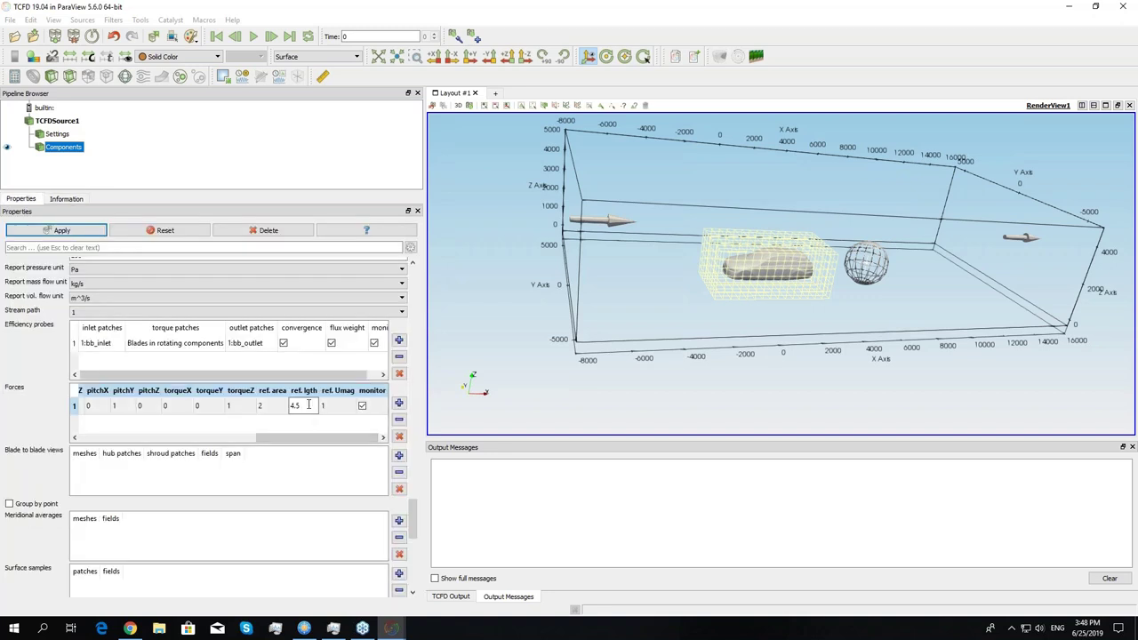
{"action": "key", "text": "Return"}
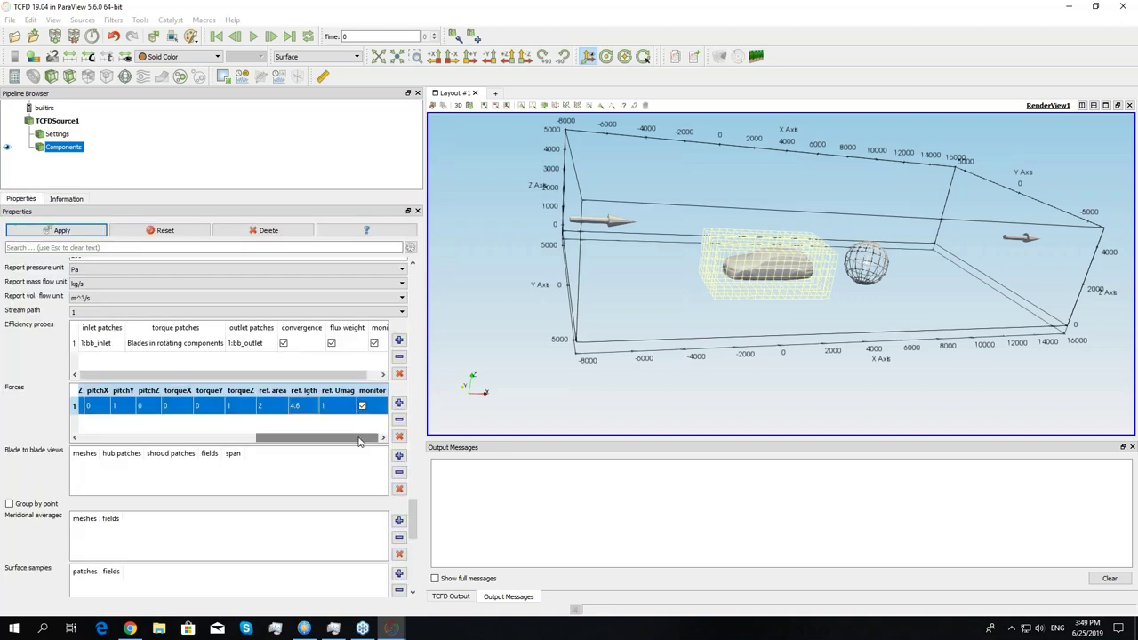
{"action": "double_click", "coordinate": [339, 408]}
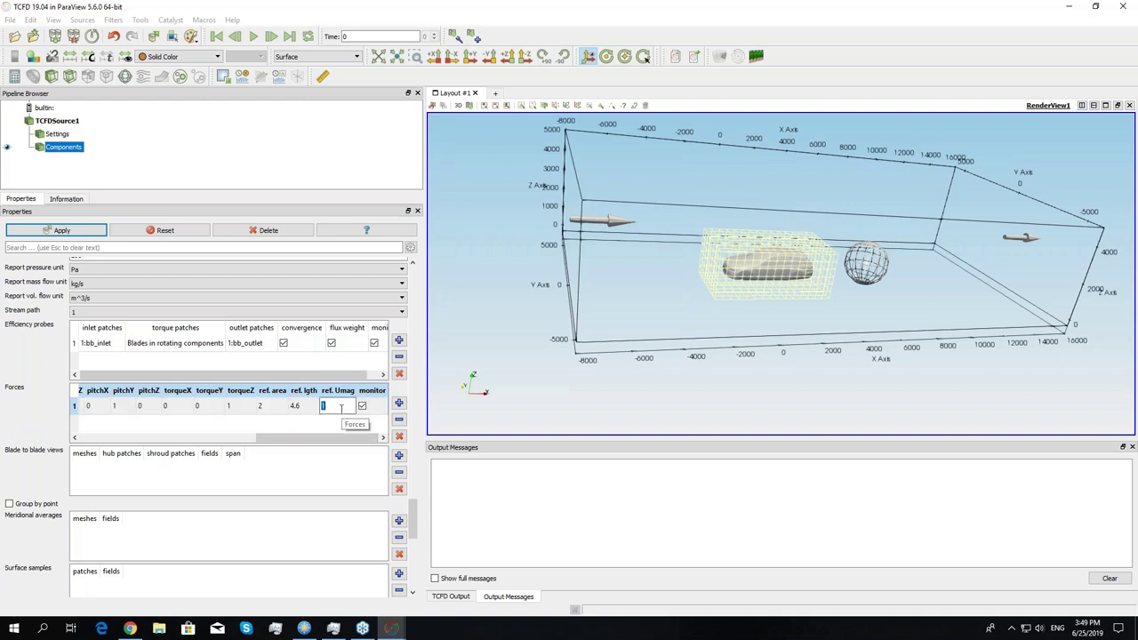
{"action": "type", "text": "40"}
{"action": "left_click", "coordinate": [318, 427]}
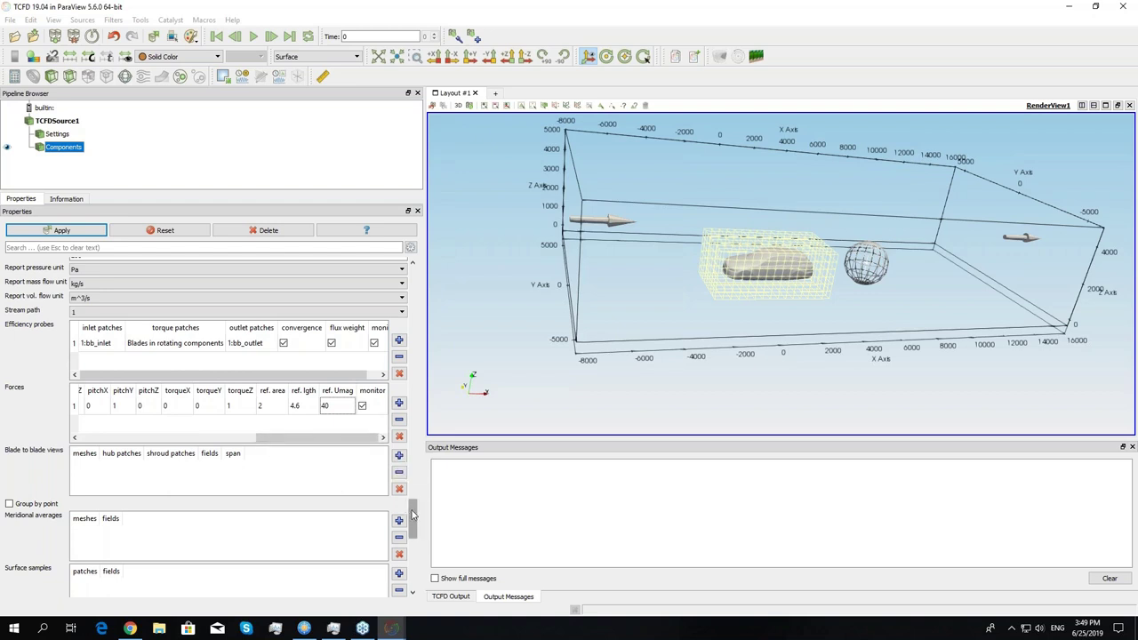
- Add a point probe in the post-processing settings, keeping p and U as its monitored fields
{"action": "scroll", "coordinate": [124, 489], "scroll_direction": "down", "scroll_amount": 1}
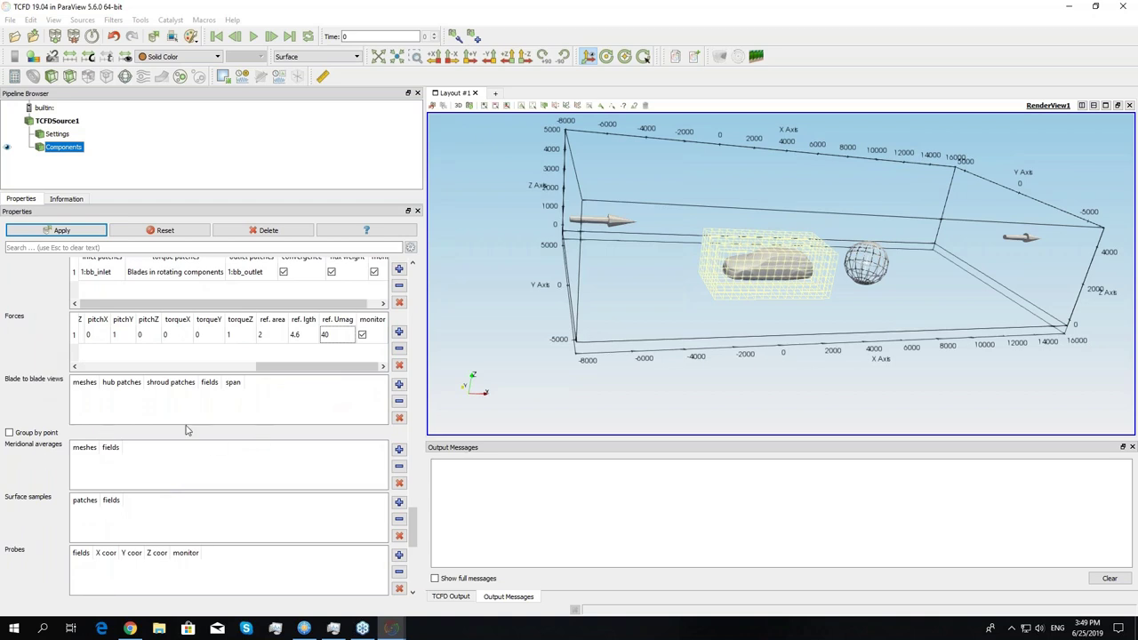
{"action": "scroll", "coordinate": [169, 440], "scroll_direction": "down", "scroll_amount": 1}
{"action": "scroll", "coordinate": [169, 442], "scroll_direction": "down", "scroll_amount": 1}
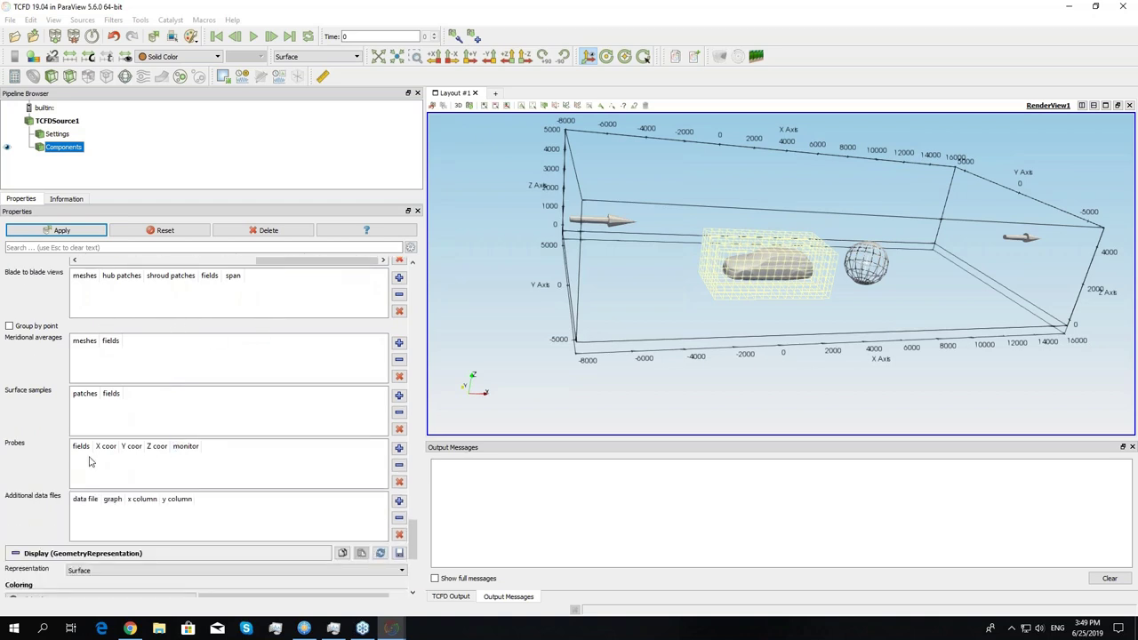
{"action": "left_click", "coordinate": [399, 449]}
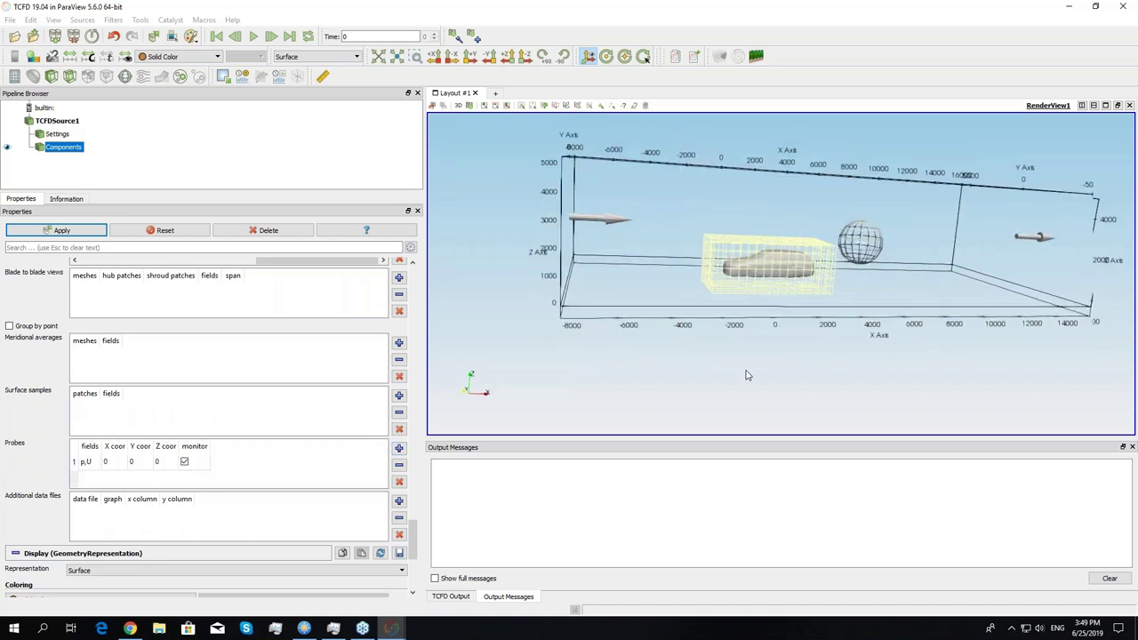
{"action": "left_click", "coordinate": [87, 462]}
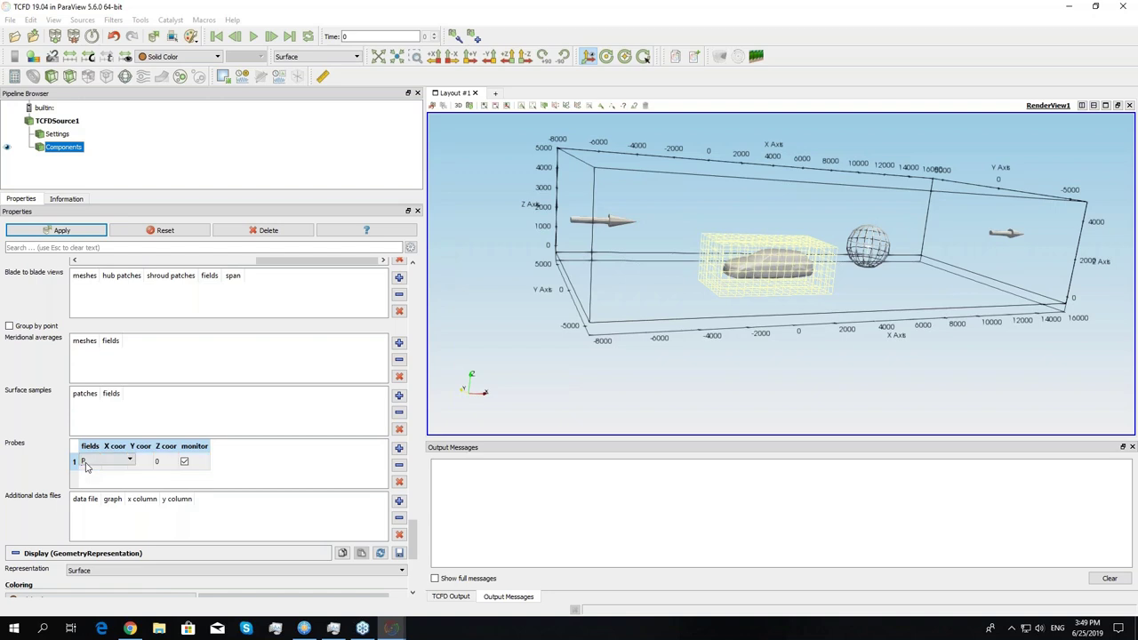
{"action": "left_click", "coordinate": [89, 462]}
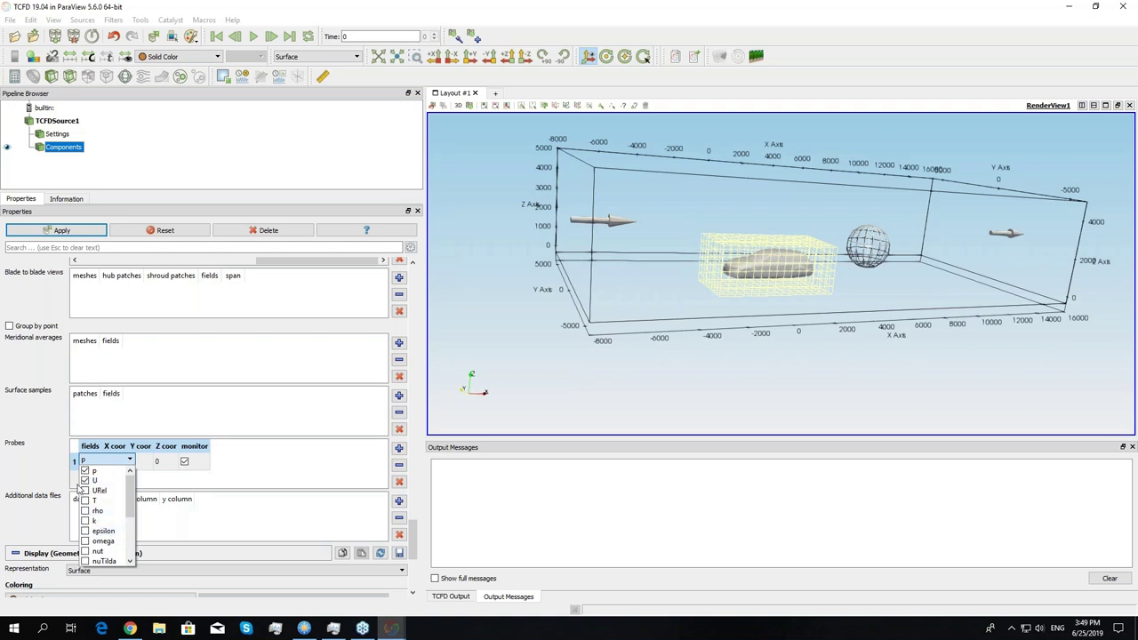
{"action": "left_click", "coordinate": [246, 480]}
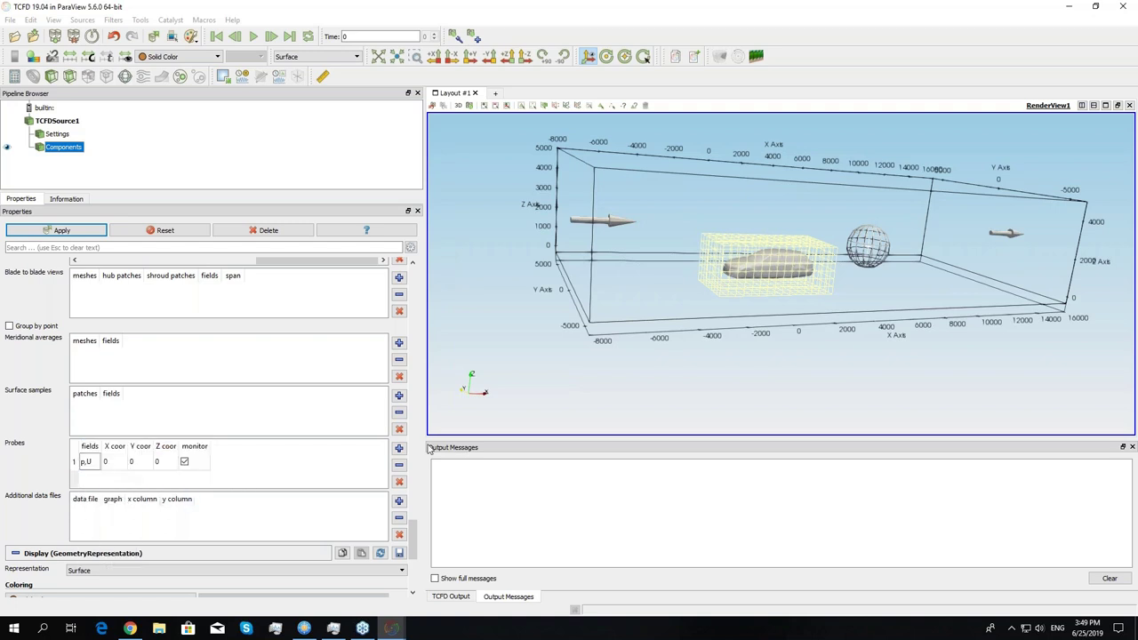
- Set the probe's X coordinate to 4.5, just behind the car
{"action": "left_click_drag", "start_coordinate": [786, 390], "coordinate": [761, 387]}
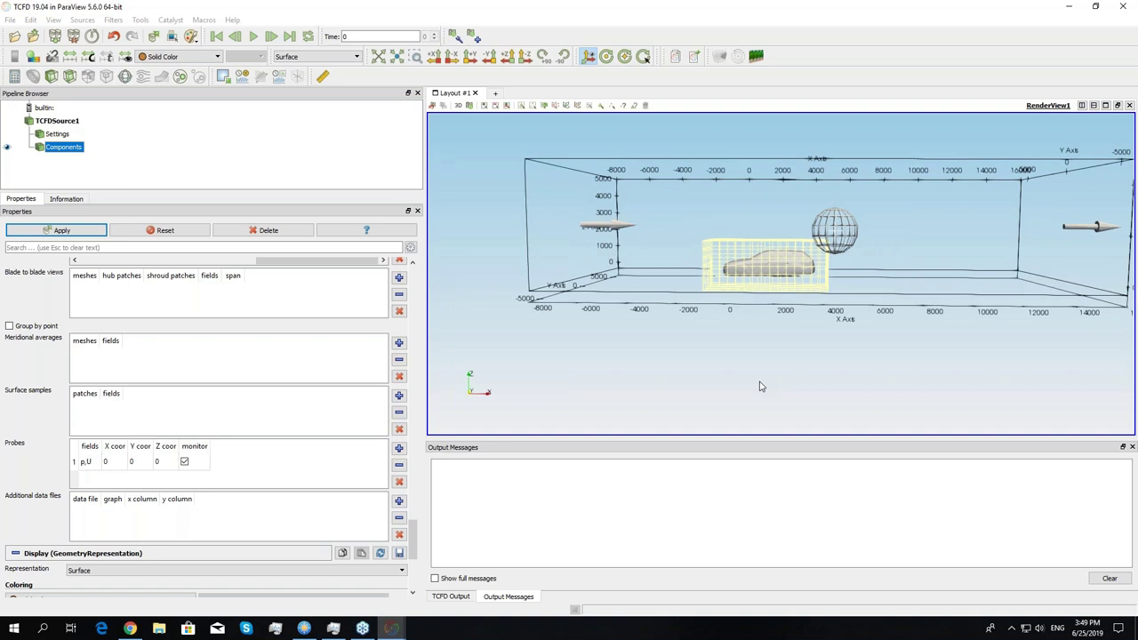
{"action": "double_click", "coordinate": [105, 461]}
{"action": "type", "text": "4.5"}
{"action": "left_click", "coordinate": [142, 478]}
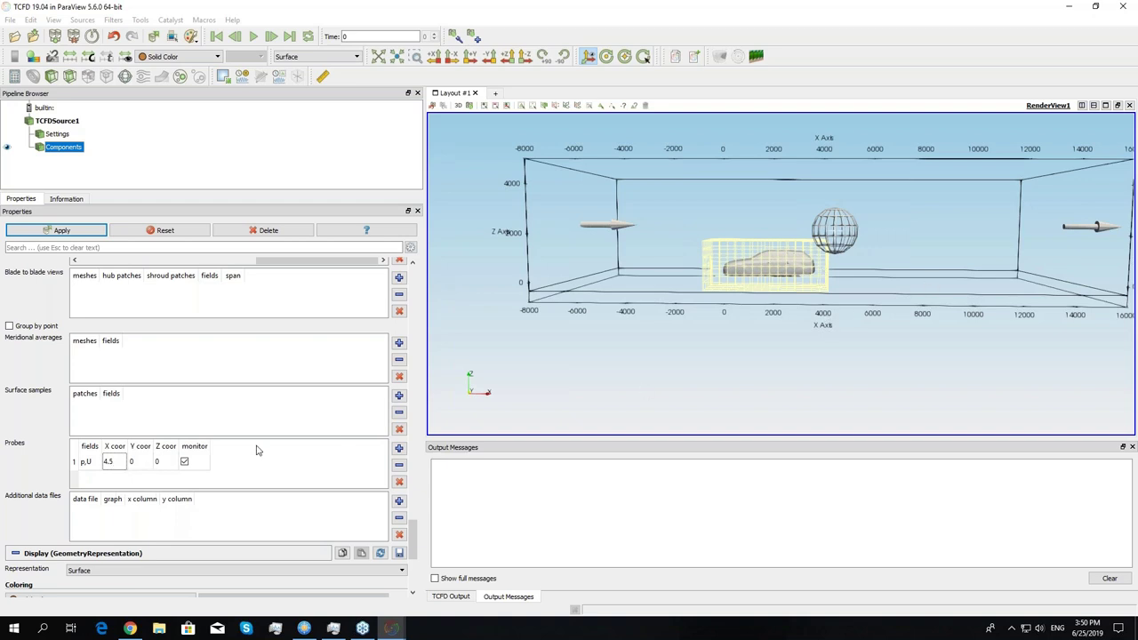
- Set the probe's Z coordinate to 0.4 and apply the post-processing settings
{"action": "left_click", "coordinate": [570, 409]}
{"action": "left_click_drag", "start_coordinate": [571, 416], "coordinate": [744, 275]}
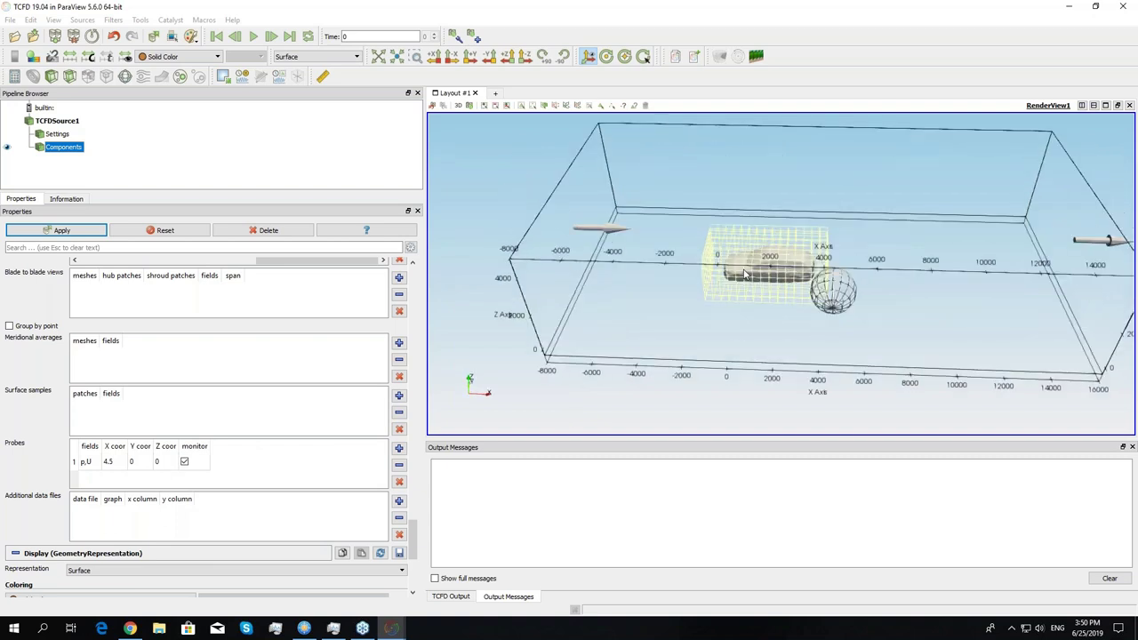
{"action": "left_click_drag", "start_coordinate": [808, 276], "coordinate": [815, 275]}
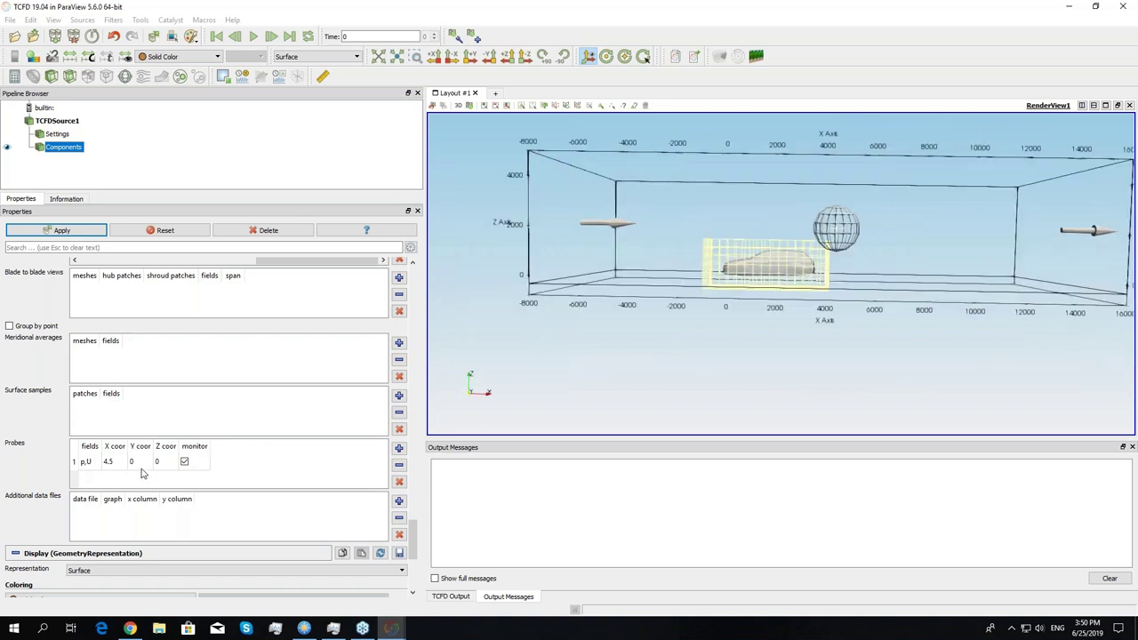
{"action": "double_click", "coordinate": [169, 462]}
{"action": "type", "text": "0.4"}
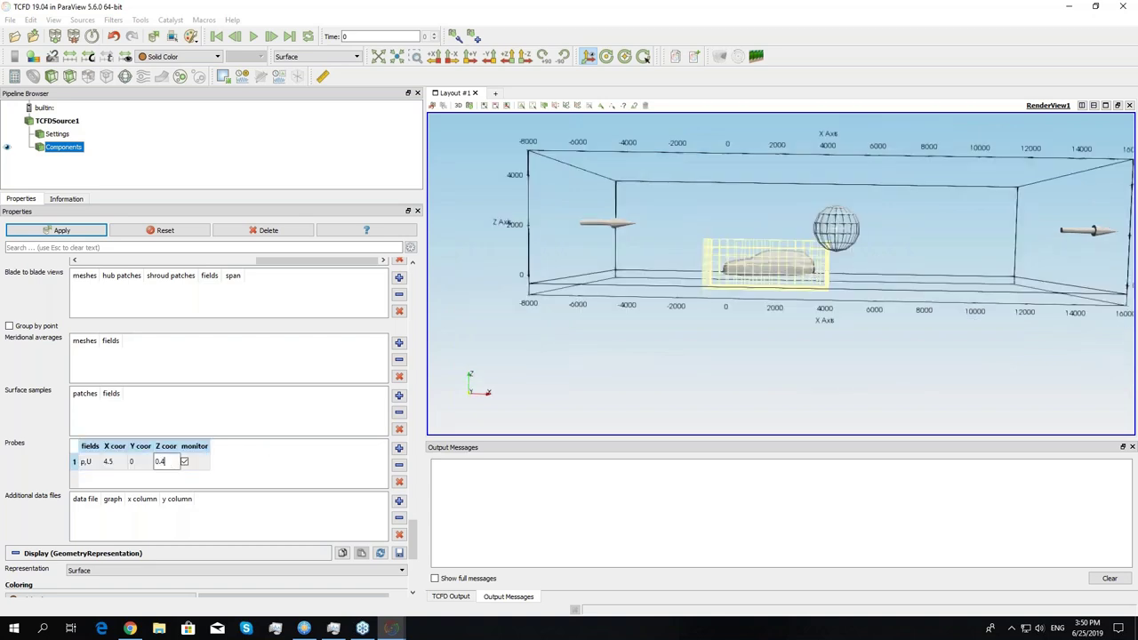
{"action": "key", "text": "Return"}
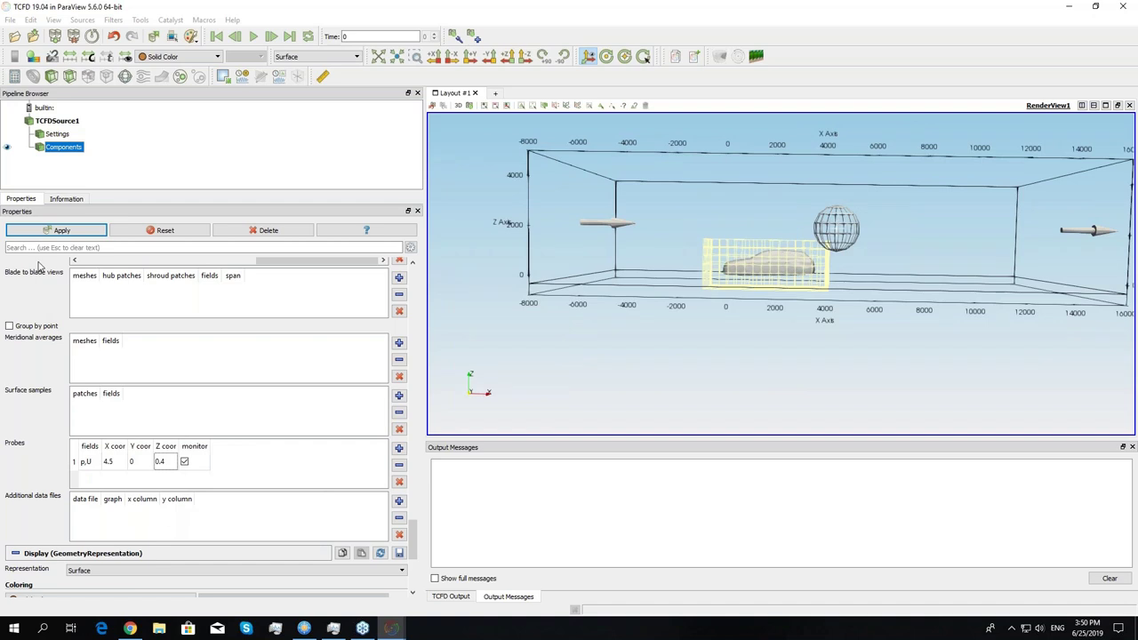
{"action": "left_click", "coordinate": [76, 230]}
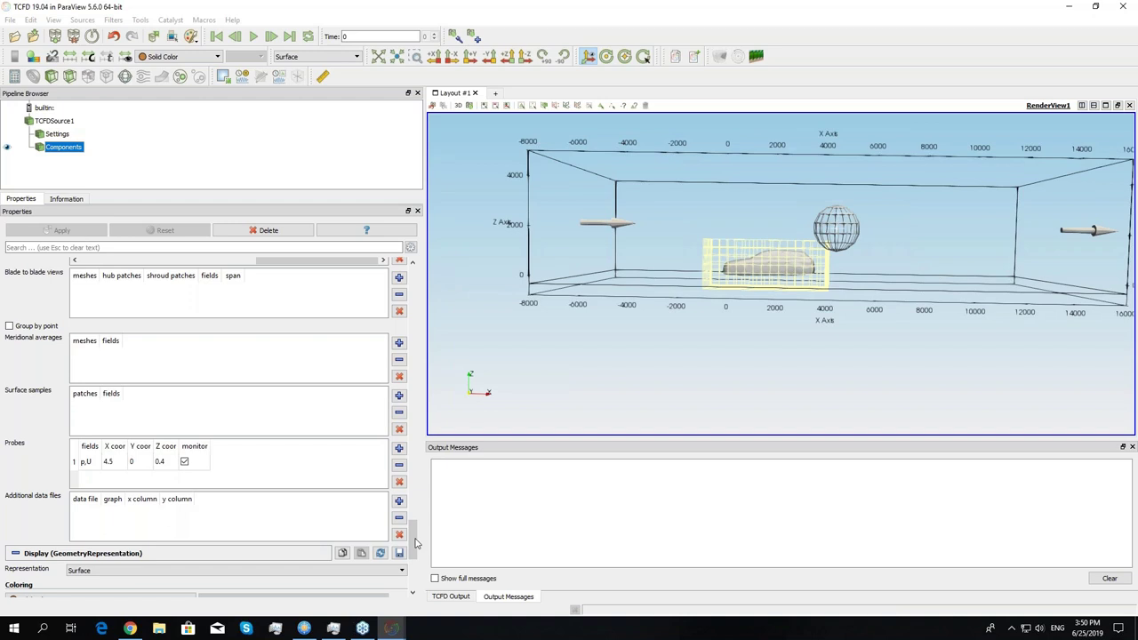
- Check the case setup for errors and create a TCFD manager from the Settings output
{"action": "scroll", "coordinate": [266, 337], "scroll_direction": "up", "scroll_amount": 15}
{"action": "left_click", "coordinate": [266, 331]}
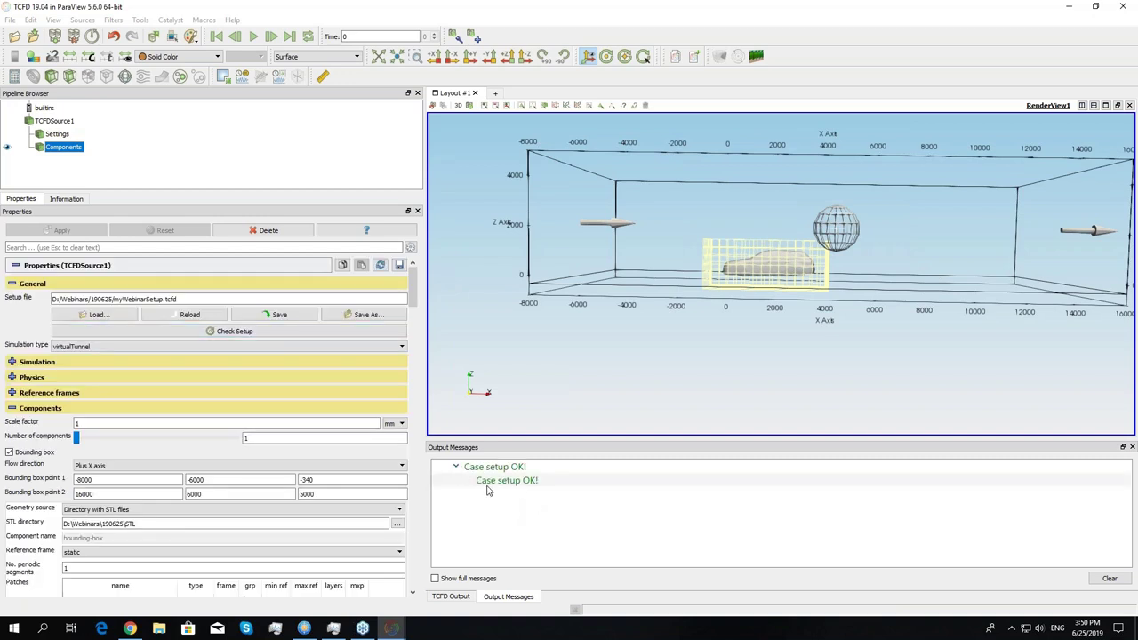
{"action": "left_click", "coordinate": [455, 467]}
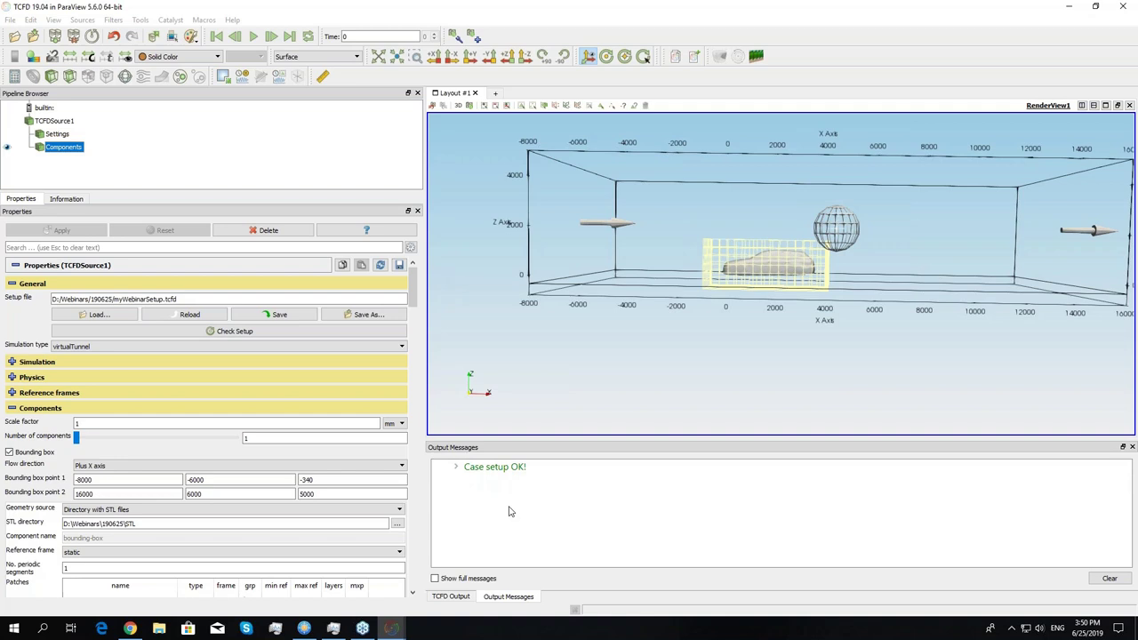
{"action": "left_click", "coordinate": [57, 133]}
{"action": "left_click", "coordinate": [738, 56]}
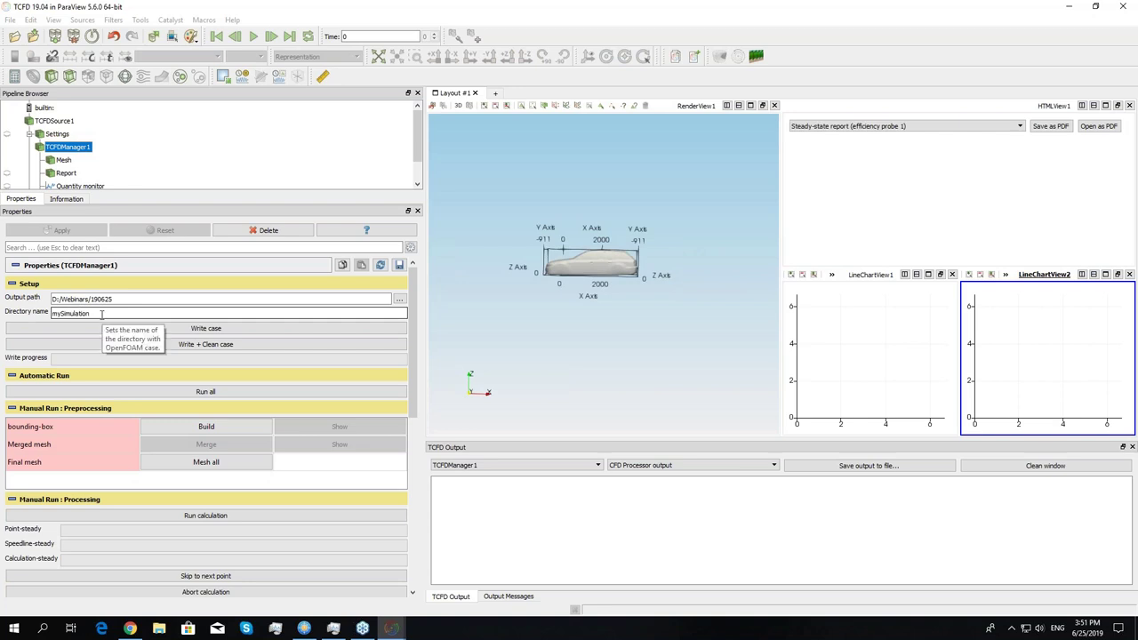
- Write the case to the mySimulation directory and start the automatic run of meshing and calculation
{"action": "left_click", "coordinate": [223, 329]}
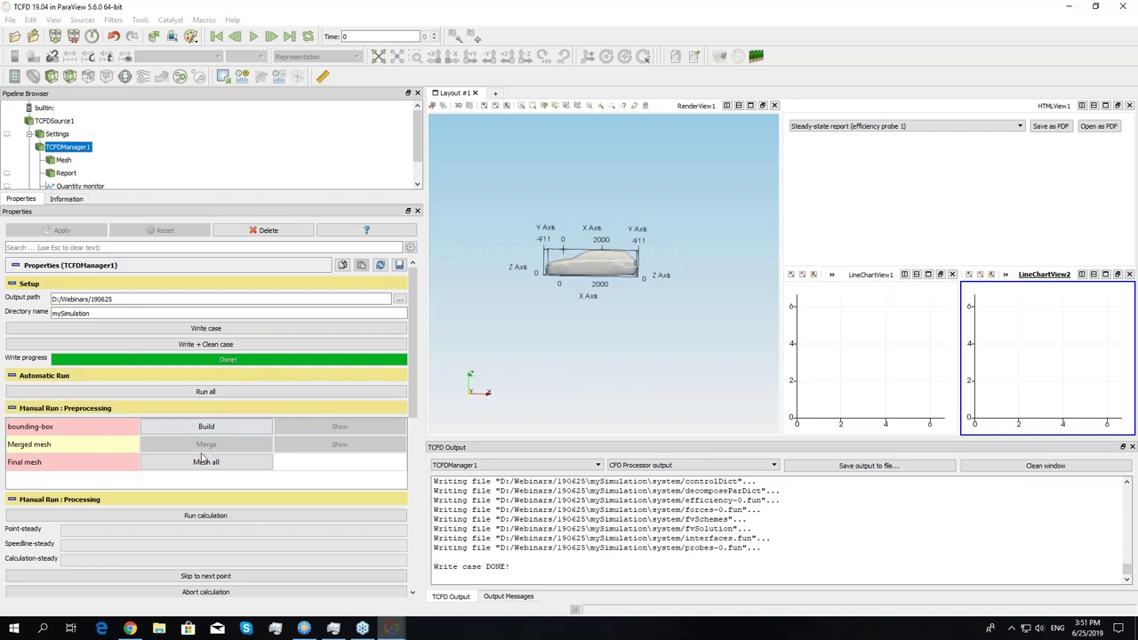
{"action": "left_click", "coordinate": [213, 395]}
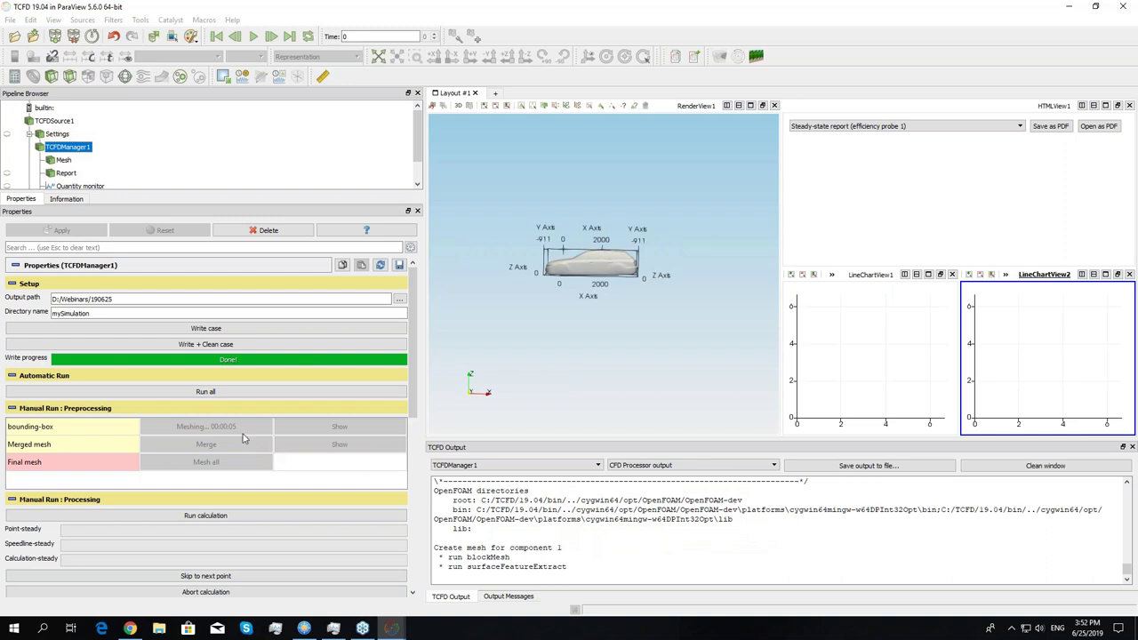
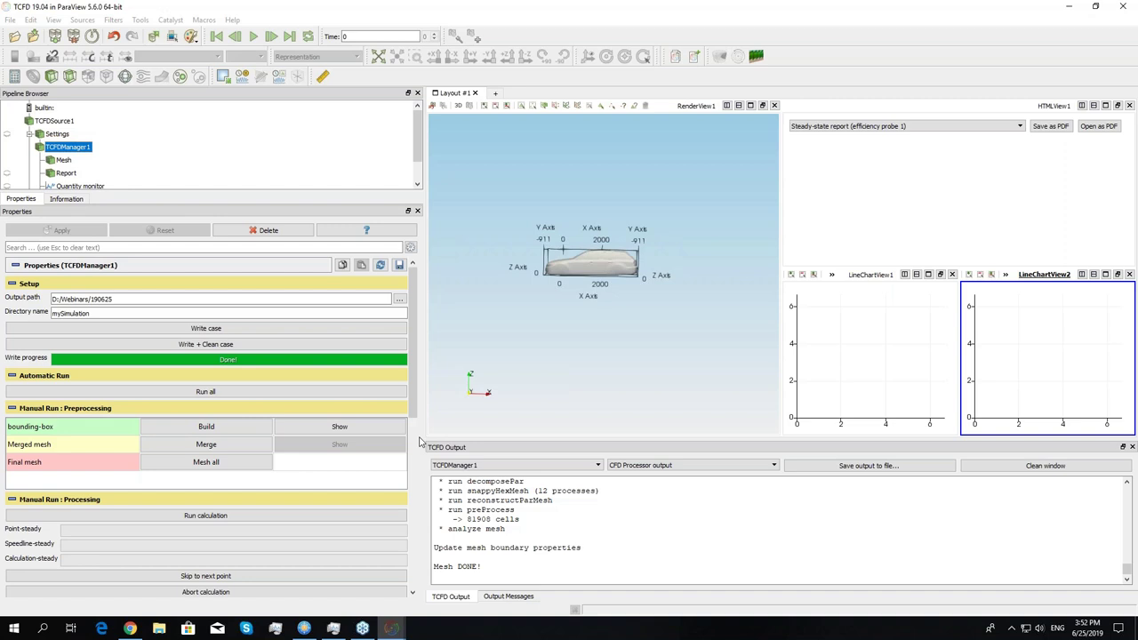
- Start the calculation and view the residuals chart enlarged, returning to the full view arrangement
{"action": "left_click", "coordinate": [206, 515]}
{"action": "scroll", "coordinate": [249, 480], "scroll_direction": "down", "scroll_amount": 2}
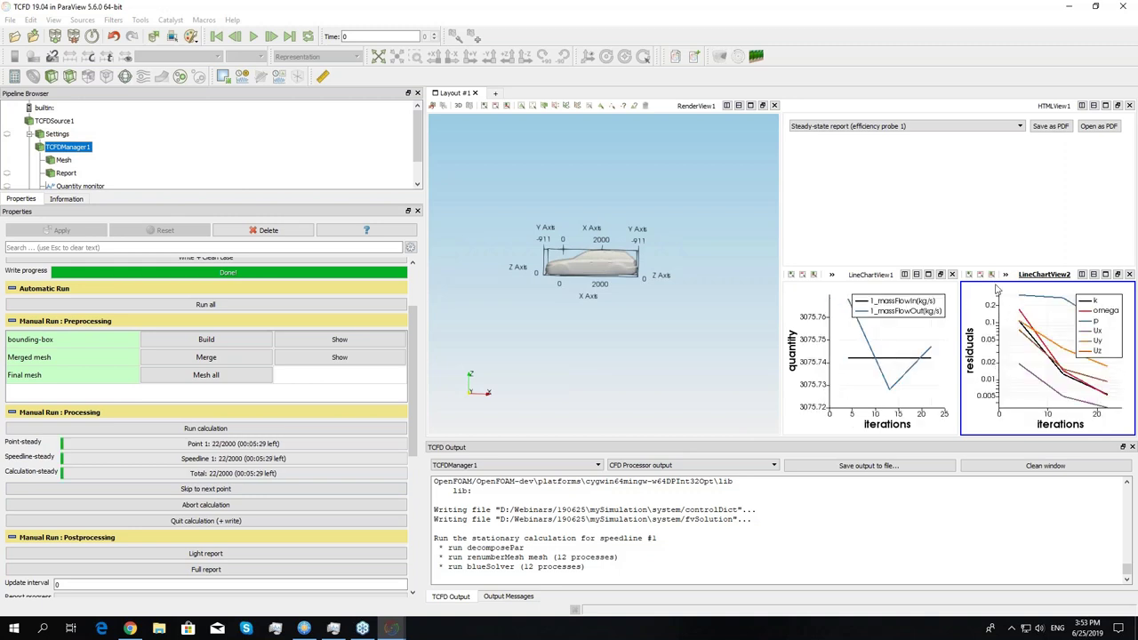
{"action": "left_click", "coordinate": [1105, 274]}
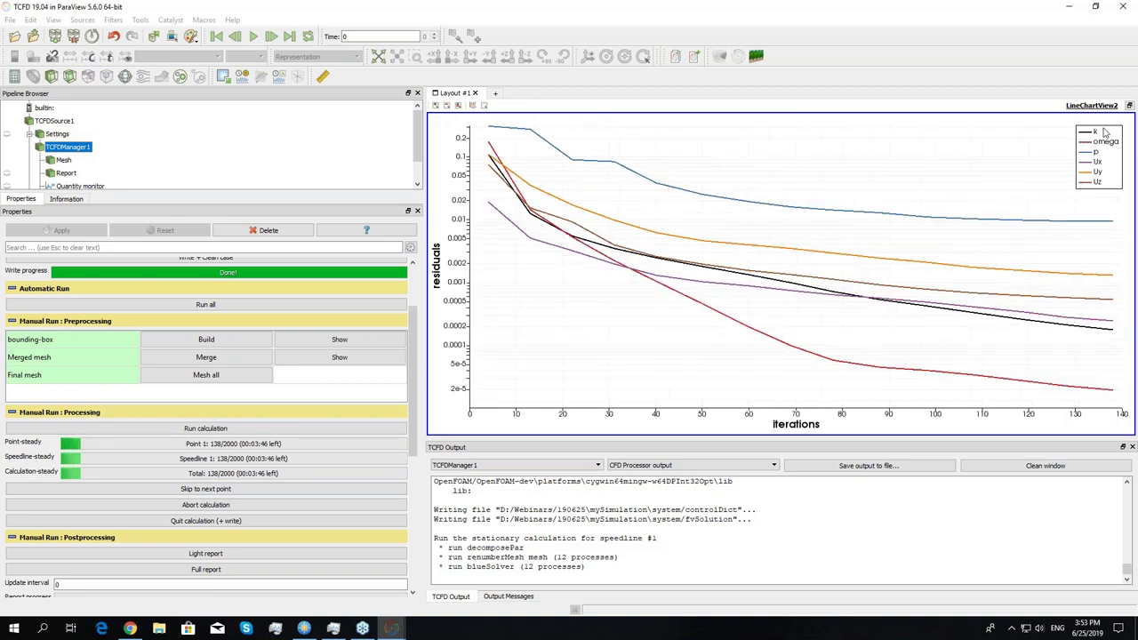
{"action": "left_click", "coordinate": [1129, 105]}
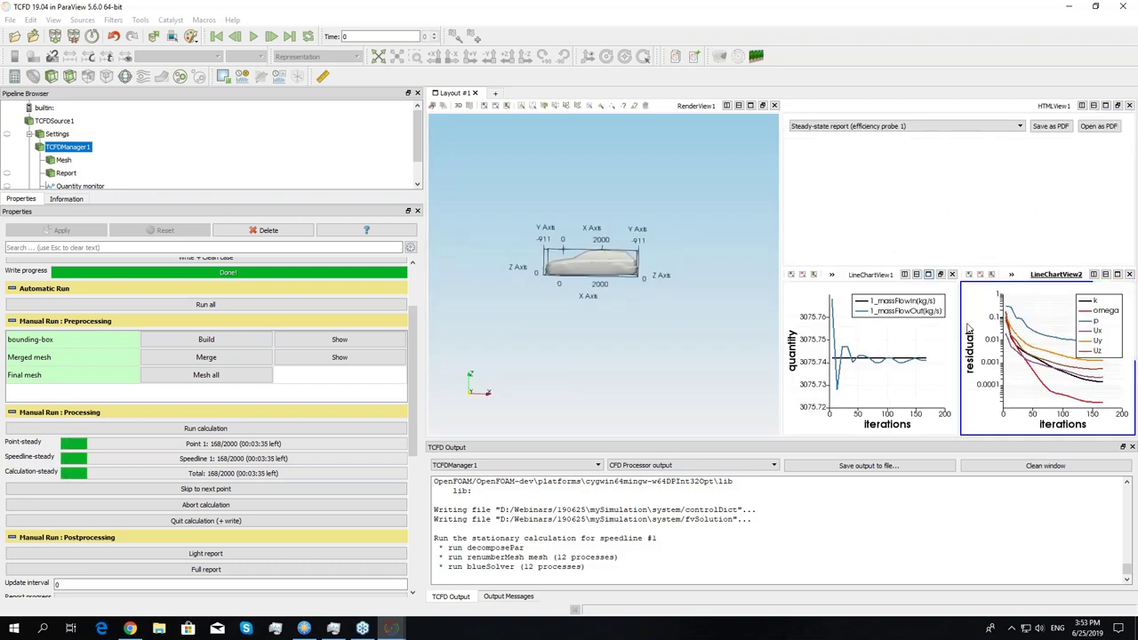
- Enlarge the quantity chart and add the Quantity monitor's 1_Cd, 1_Cl and 1_Cm series together with their averages
{"action": "left_click", "coordinate": [939, 273]}
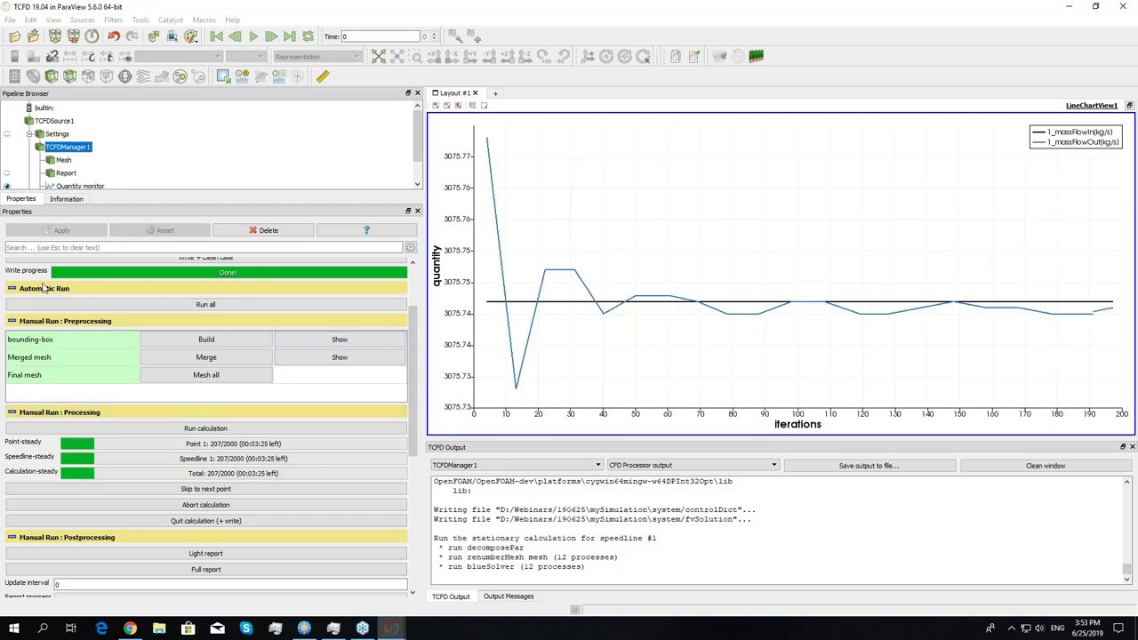
{"action": "scroll", "coordinate": [56, 161], "scroll_direction": "down", "scroll_amount": 1}
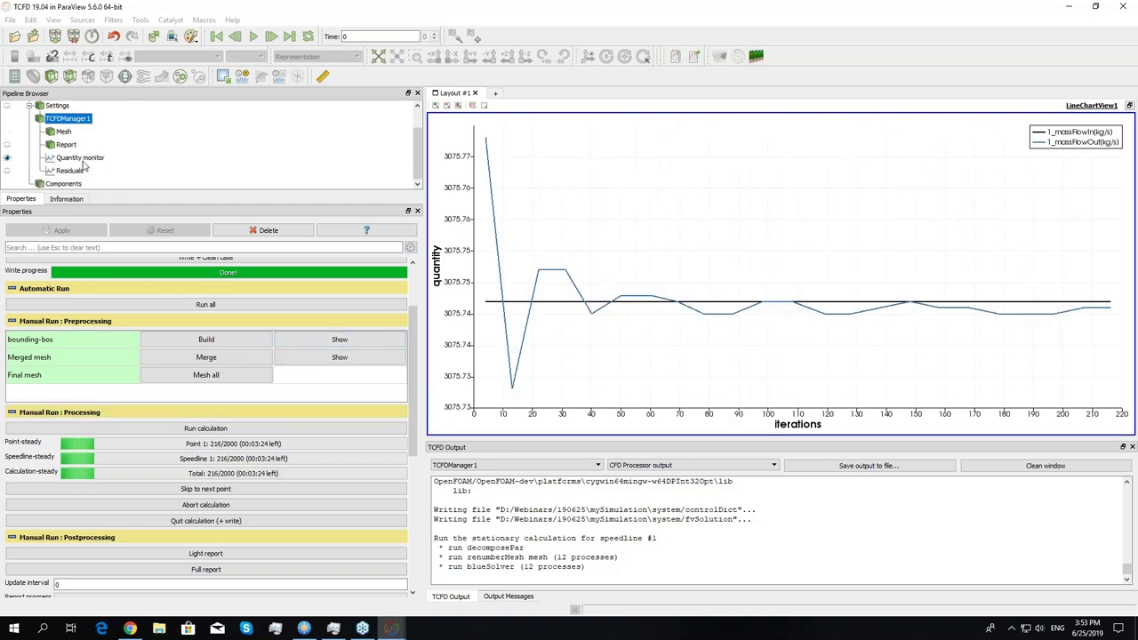
{"action": "left_click", "coordinate": [76, 159]}
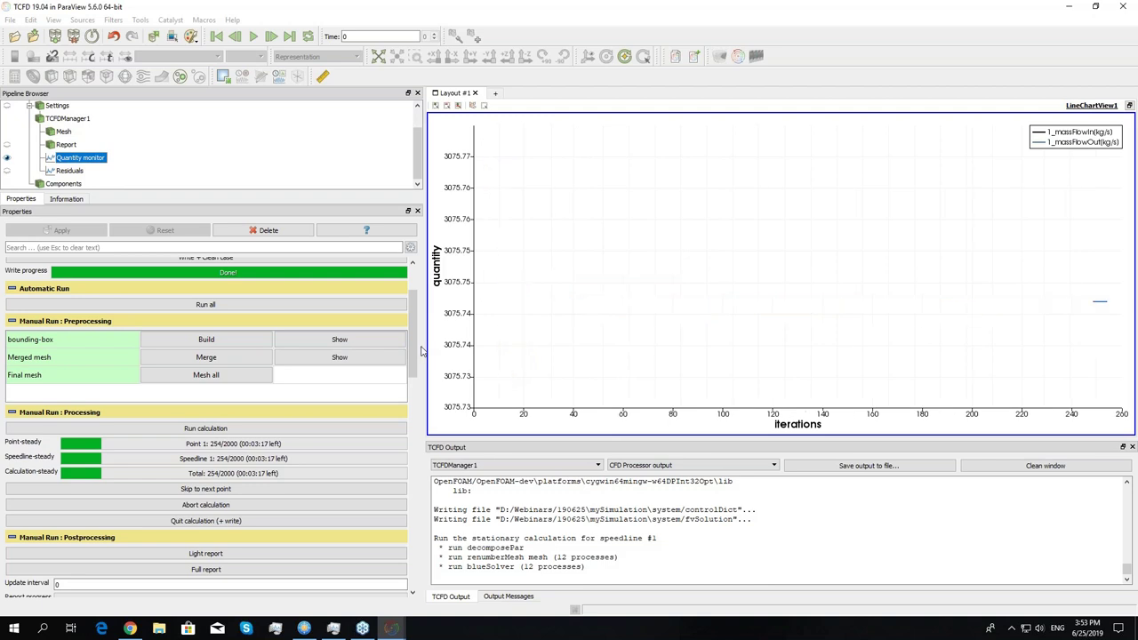
{"action": "scroll", "coordinate": [415, 363], "scroll_direction": "down", "scroll_amount": 1}
{"action": "left_click_drag", "start_coordinate": [414, 363], "coordinate": [414, 436]}
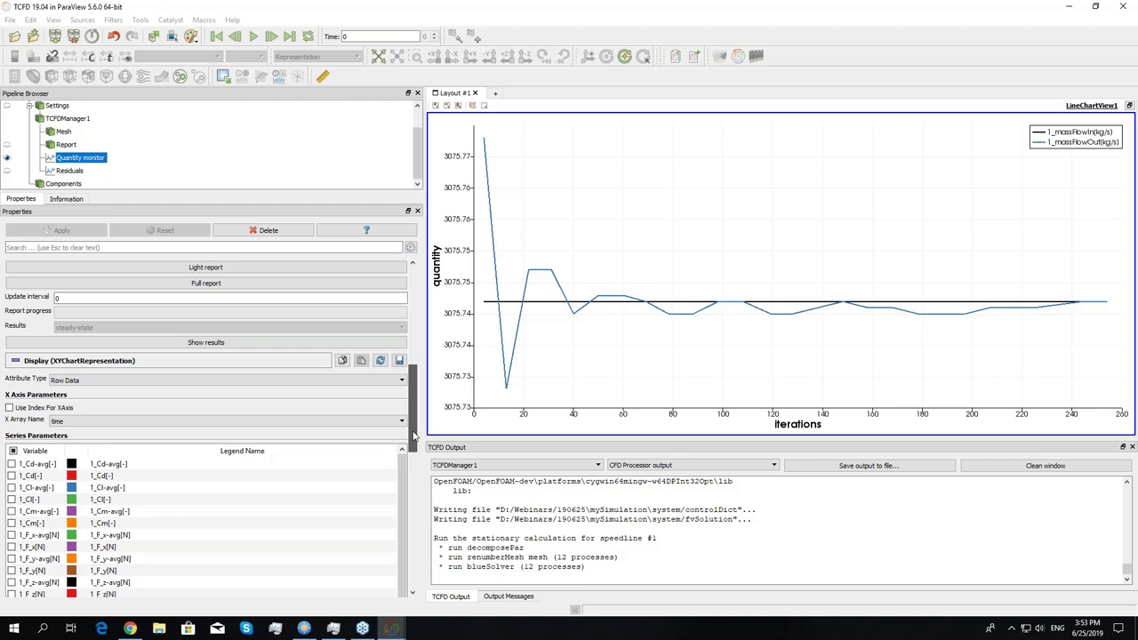
{"action": "left_click_drag", "start_coordinate": [414, 435], "coordinate": [414, 484]}
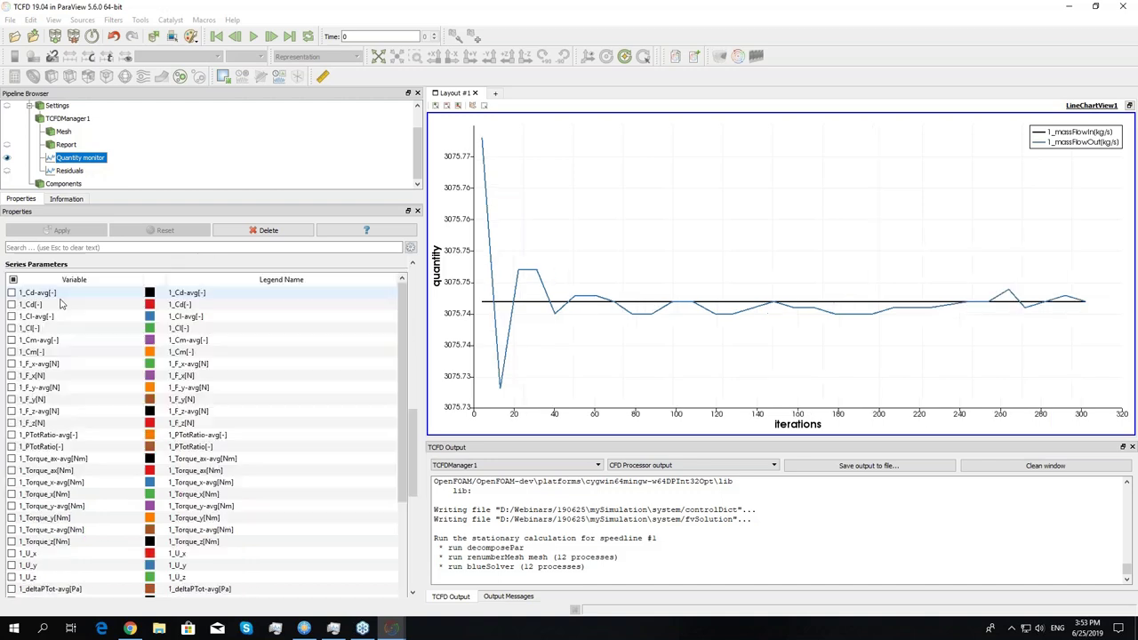
{"action": "left_click", "coordinate": [11, 292]}
{"action": "left_click", "coordinate": [11, 304]}
{"action": "left_click", "coordinate": [12, 316]}
{"action": "left_click", "coordinate": [11, 328]}
{"action": "left_click", "coordinate": [12, 340]}
{"action": "left_click", "coordinate": [12, 351]}
- Remove the 1_massFlowIn and 1_massFlowOut series from the quantity chart
{"action": "left_click_drag", "start_coordinate": [401, 396], "coordinate": [401, 527]}
{"action": "left_click", "coordinate": [11, 494]}
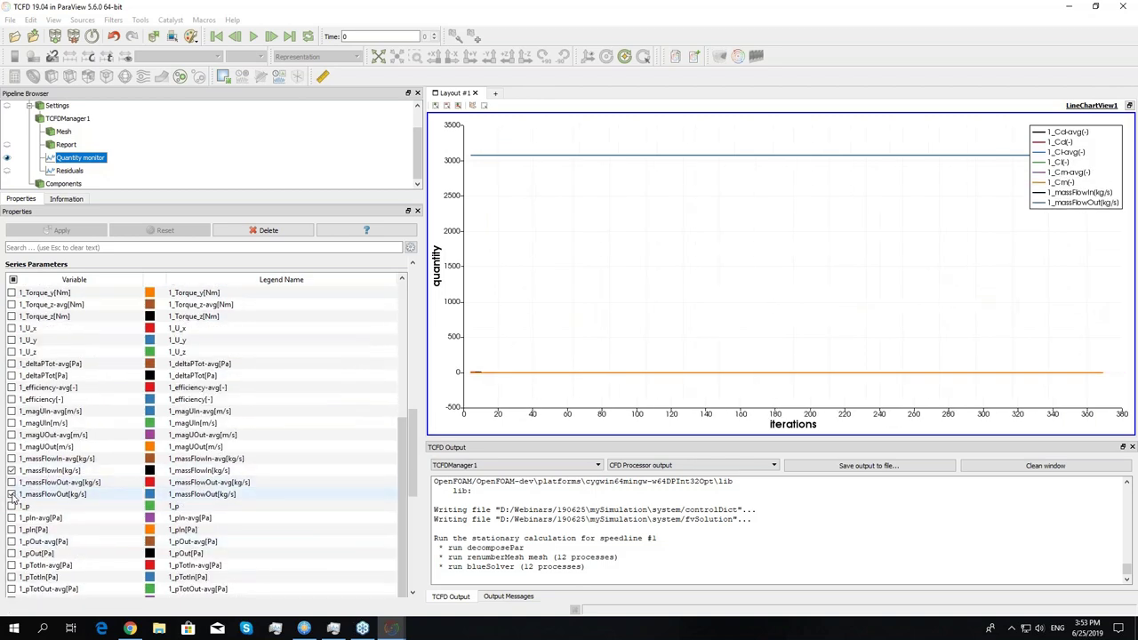
{"action": "left_click", "coordinate": [11, 470]}
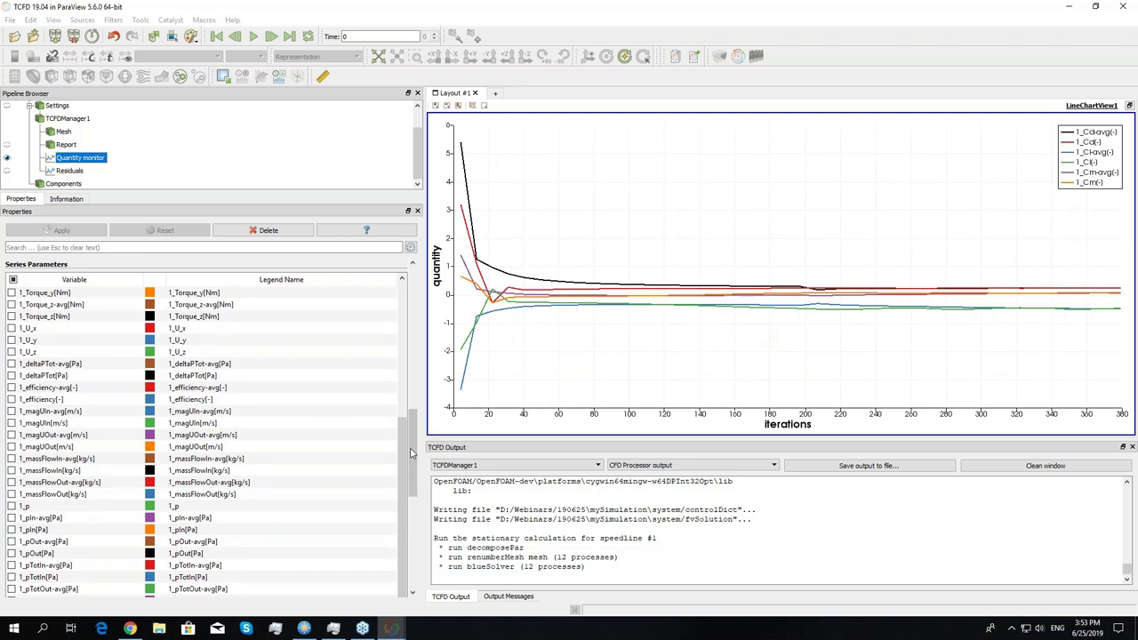
- Give the quantity chart's left axis a custom range from -0.6 to 0.5
{"action": "scroll", "coordinate": [414, 426], "scroll_direction": "down", "scroll_amount": 10}
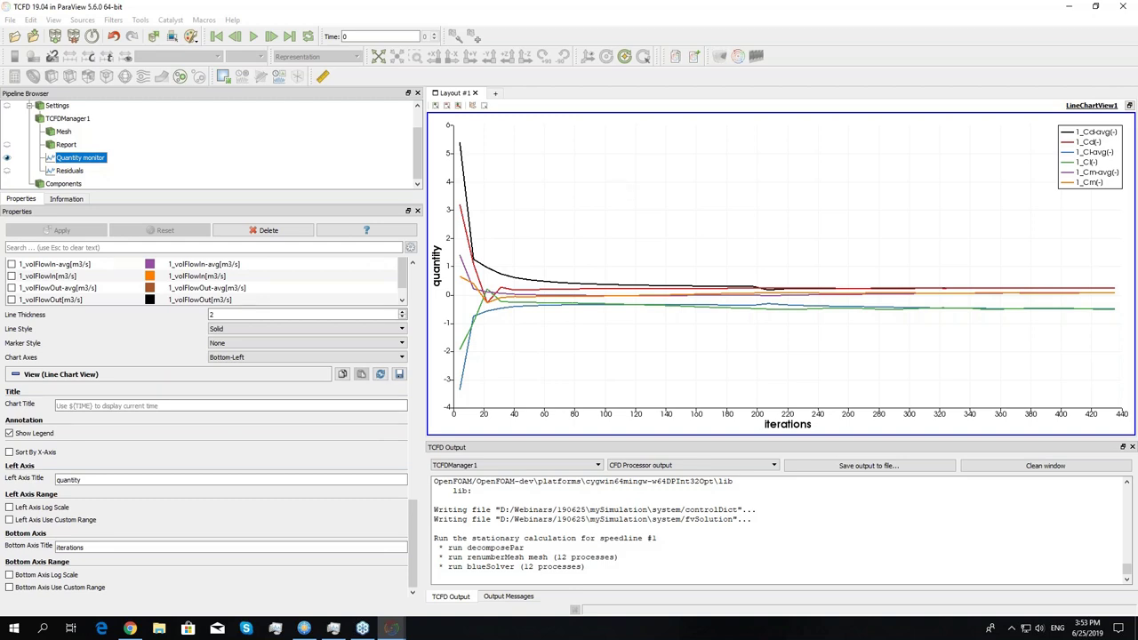
{"action": "left_click", "coordinate": [9, 519]}
{"action": "double_click", "coordinate": [59, 535]}
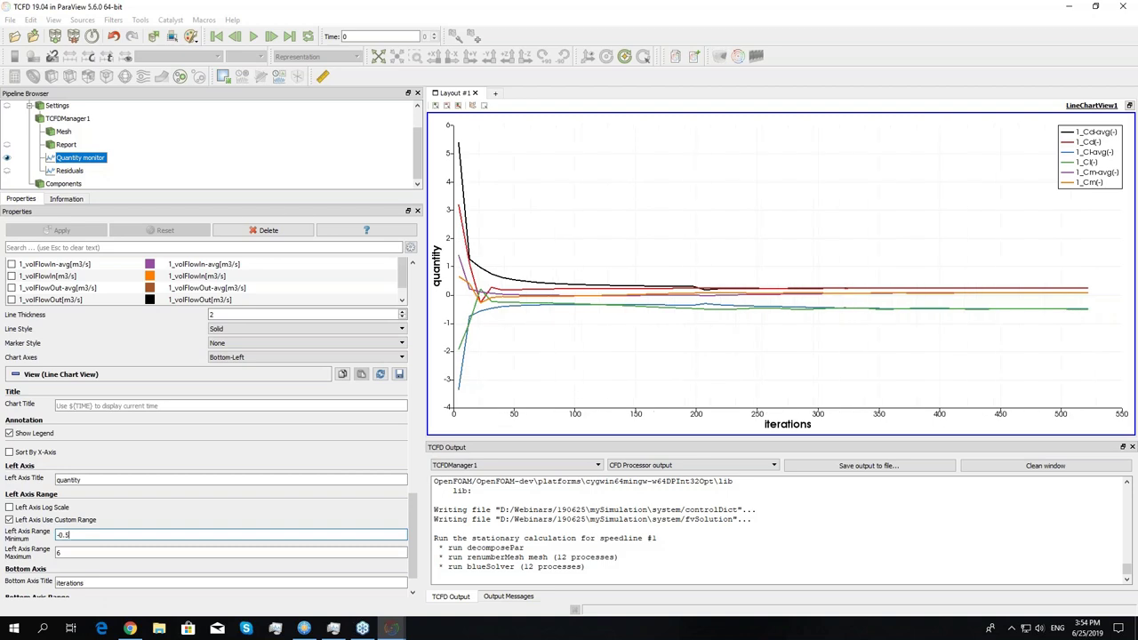
{"action": "key", "text": "Tab"}
{"action": "type", "text": "0.5"}
{"action": "key", "text": "shift+Tab"}
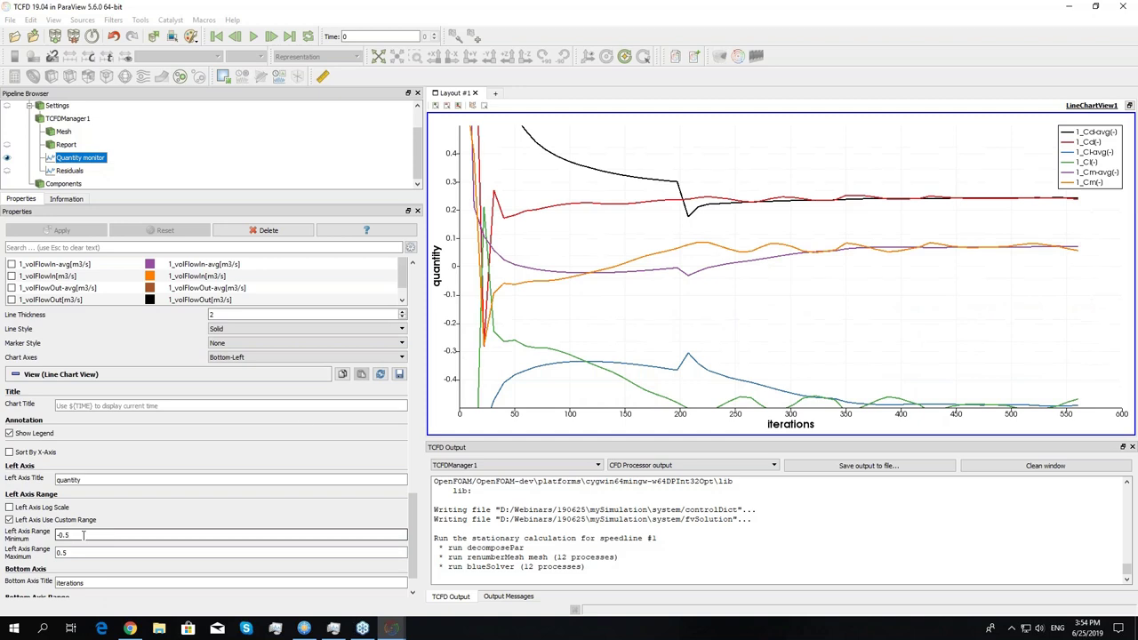
{"action": "left_click", "coordinate": [81, 534]}
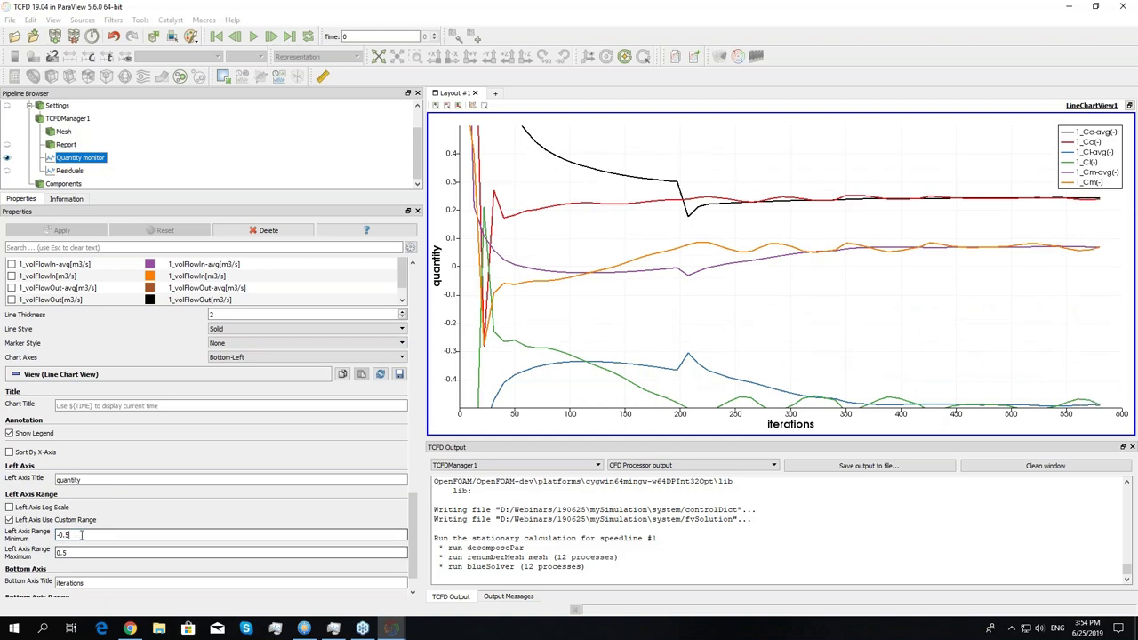
{"action": "key", "text": "Tab"}
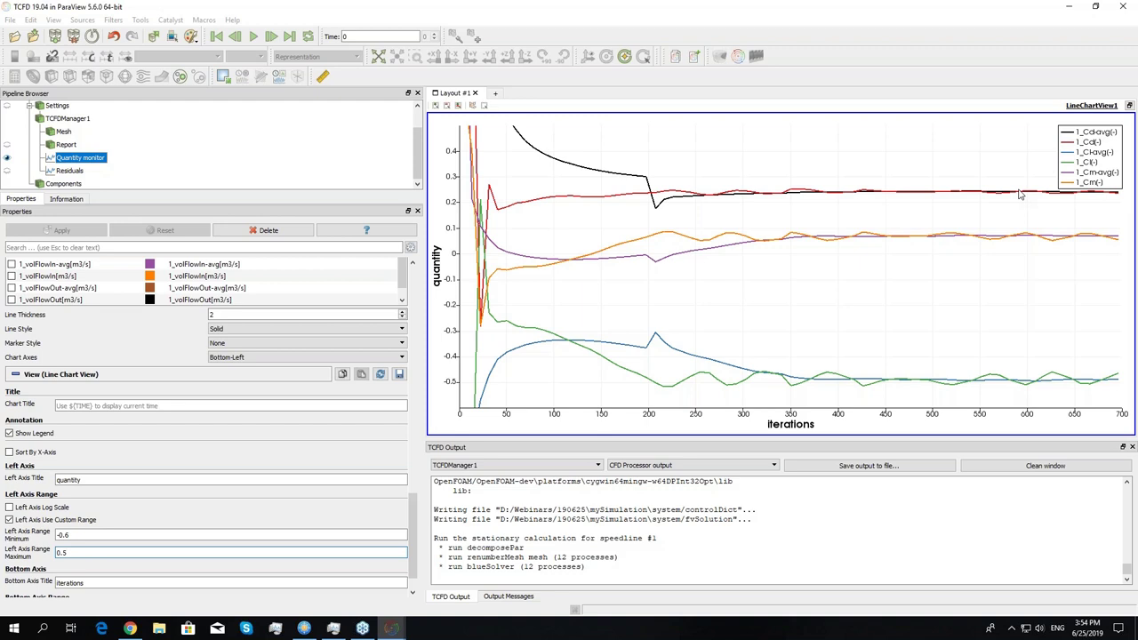
- Create a second layout containing a line chart view
{"action": "left_click", "coordinate": [495, 93]}
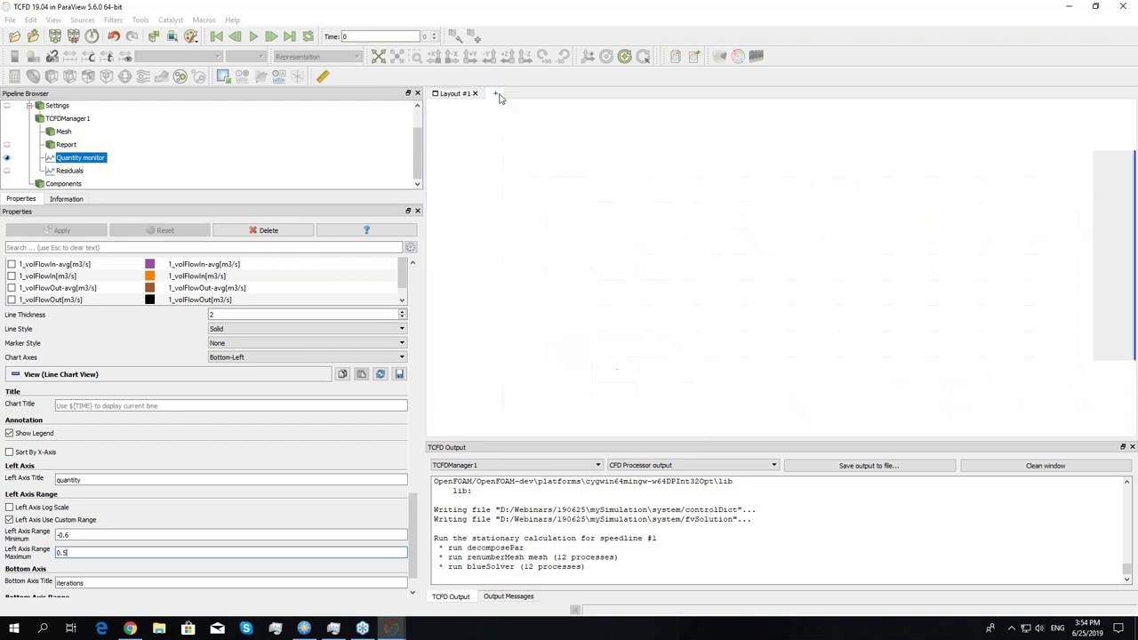
{"action": "left_click", "coordinate": [456, 93]}
{"action": "left_click", "coordinate": [508, 94]}
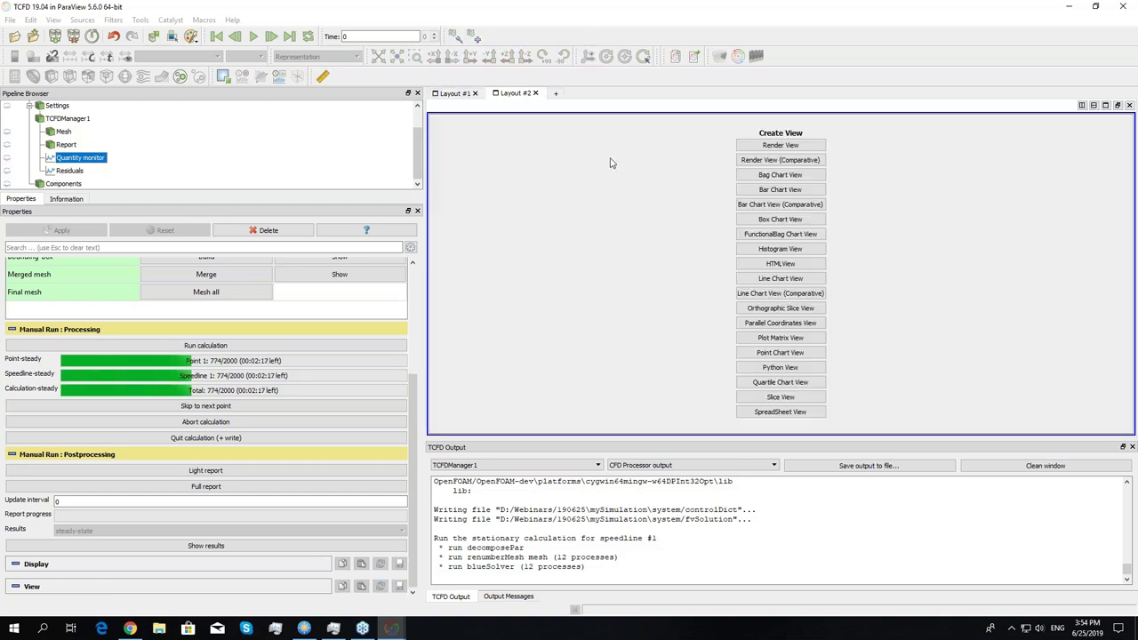
{"action": "left_click", "coordinate": [780, 279]}
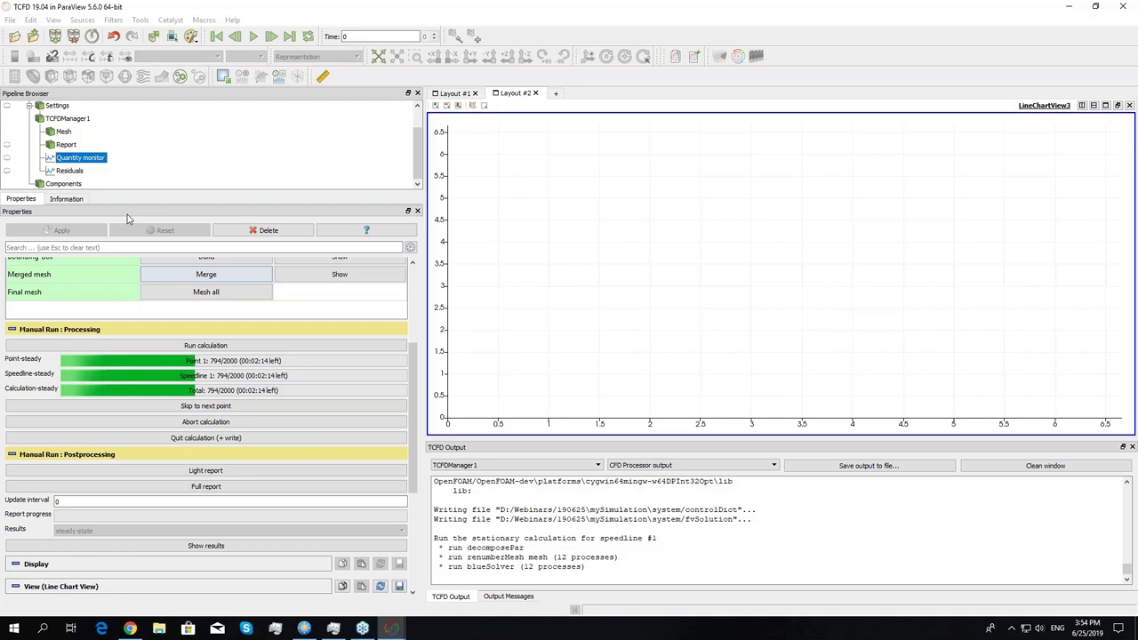
- Show the Quantity monitor in the new line chart and plot only the probe pressure series 1_p
{"action": "left_click", "coordinate": [7, 157]}
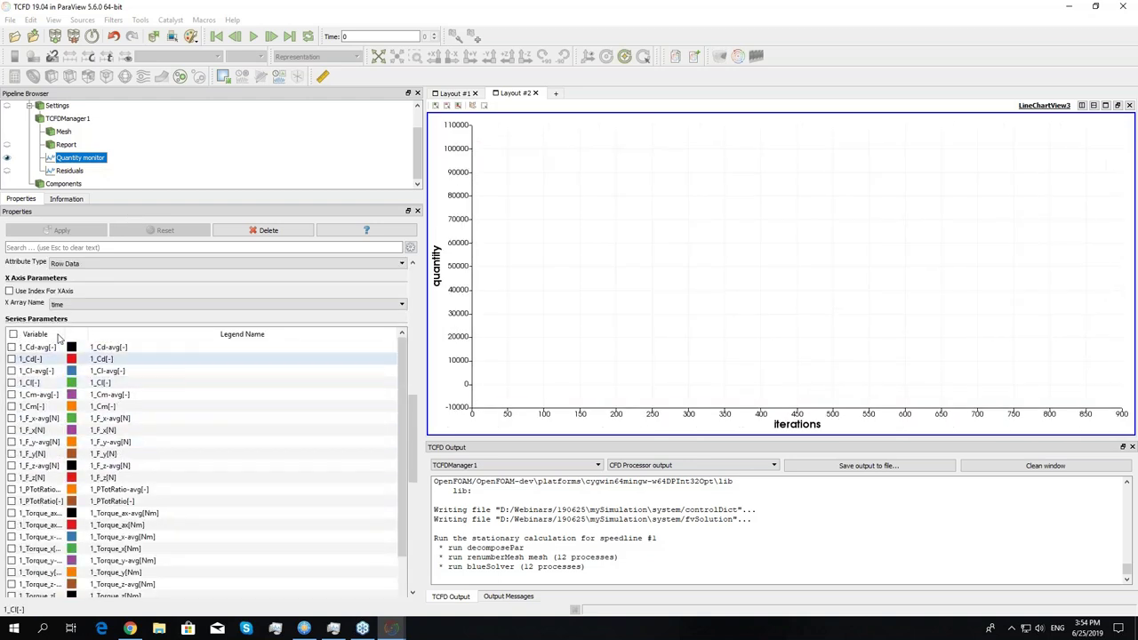
{"action": "left_click_drag", "start_coordinate": [66, 334], "coordinate": [144, 335]}
{"action": "scroll", "coordinate": [89, 418], "scroll_direction": "down", "scroll_amount": 5}
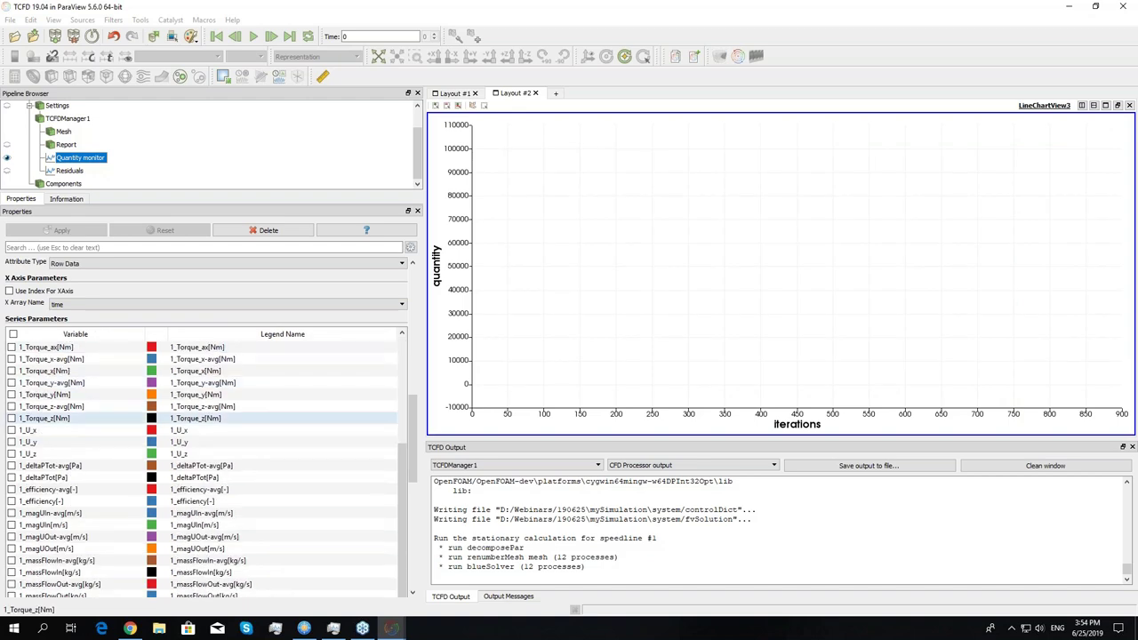
{"action": "scroll", "coordinate": [93, 422], "scroll_direction": "down", "scroll_amount": 8}
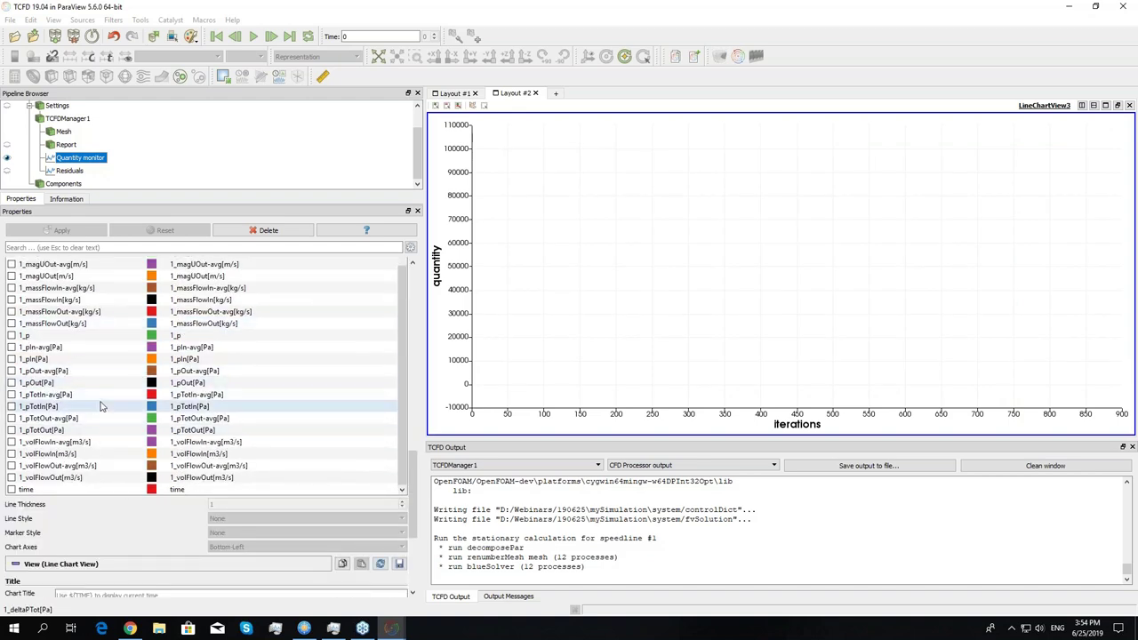
{"action": "scroll", "coordinate": [101, 406], "scroll_direction": "up", "scroll_amount": 6}
{"action": "scroll", "coordinate": [101, 406], "scroll_direction": "up", "scroll_amount": 5}
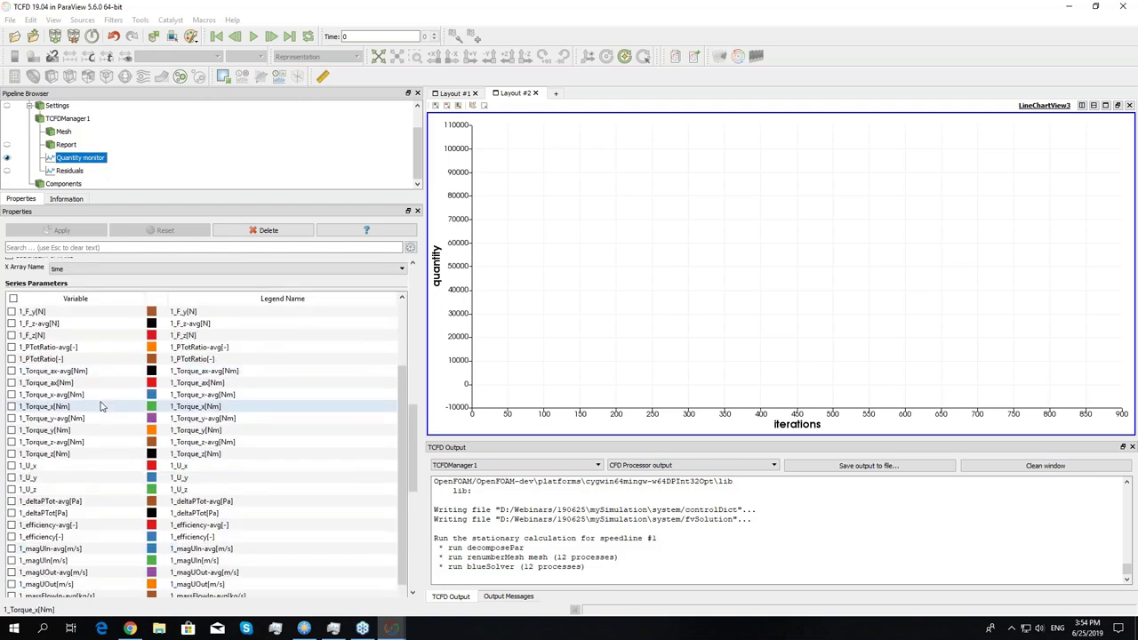
{"action": "scroll", "coordinate": [101, 407], "scroll_direction": "down", "scroll_amount": 4}
{"action": "scroll", "coordinate": [101, 406], "scroll_direction": "down", "scroll_amount": 4}
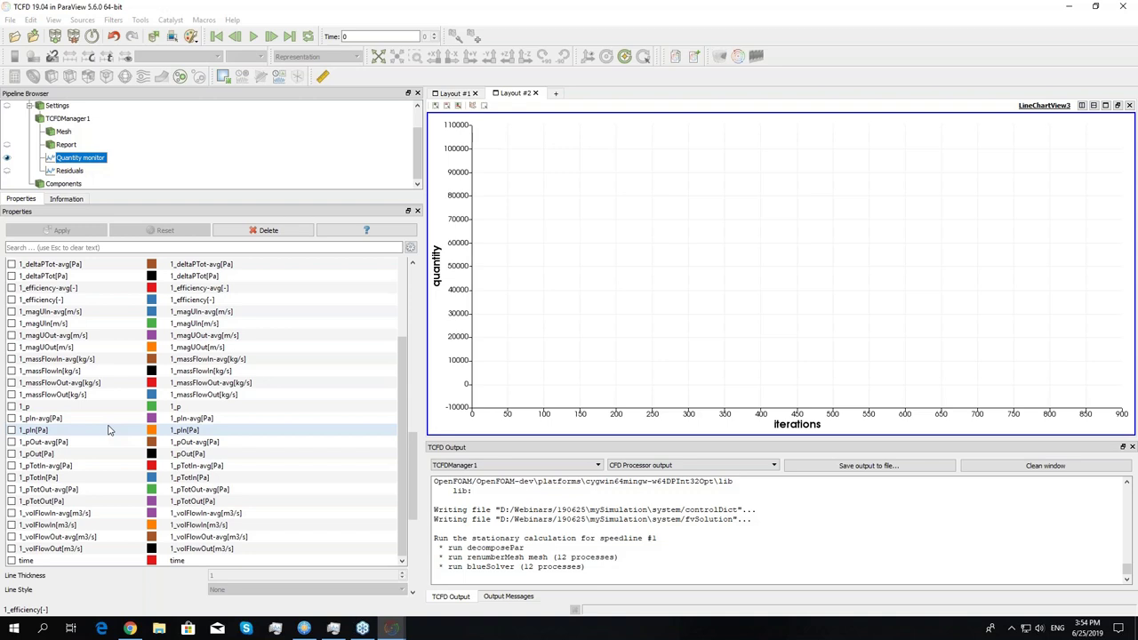
{"action": "left_click", "coordinate": [12, 406]}
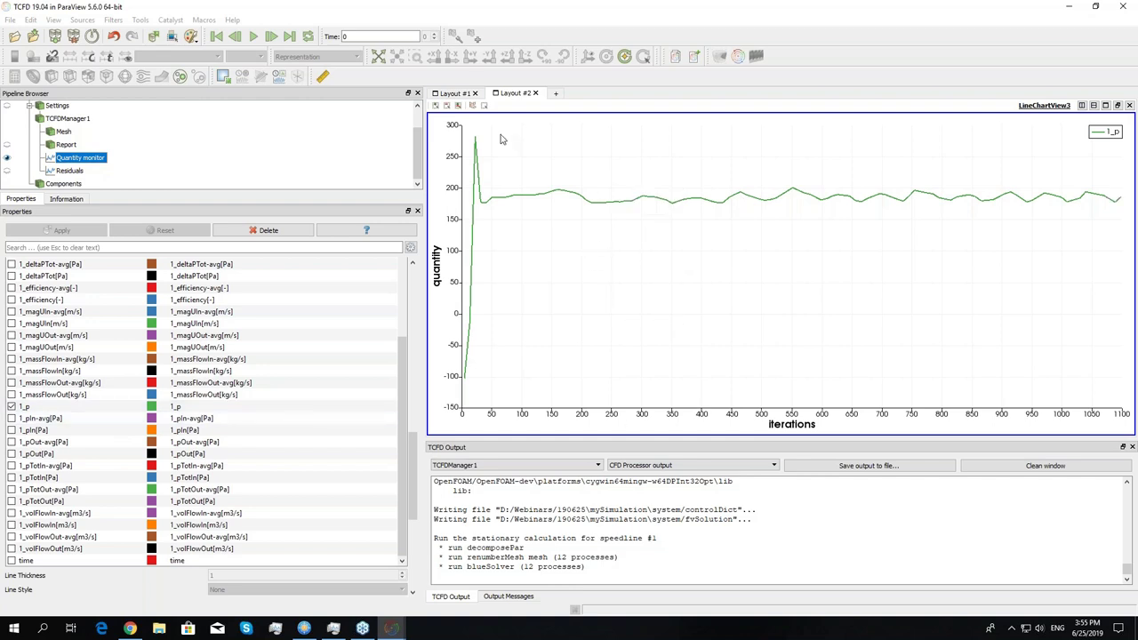
- Add a second line chart view beside the pressure chart and plot the Quantity monitor's 1_U_x, 1_U_y and 1_U_z series in it
{"action": "left_click", "coordinate": [1083, 105]}
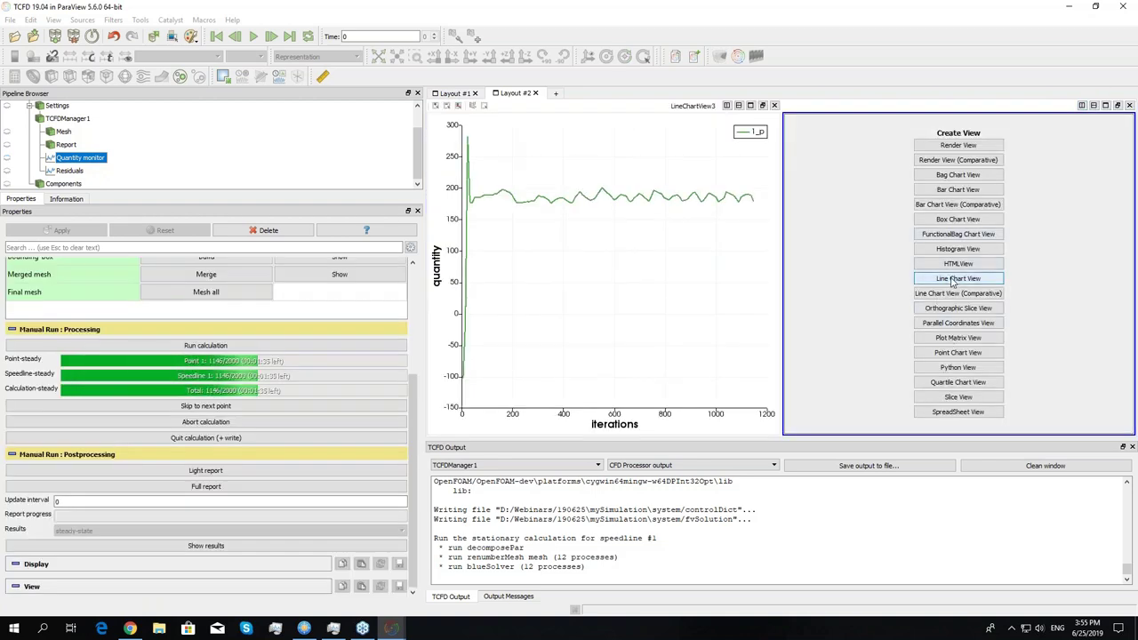
{"action": "left_click", "coordinate": [953, 279]}
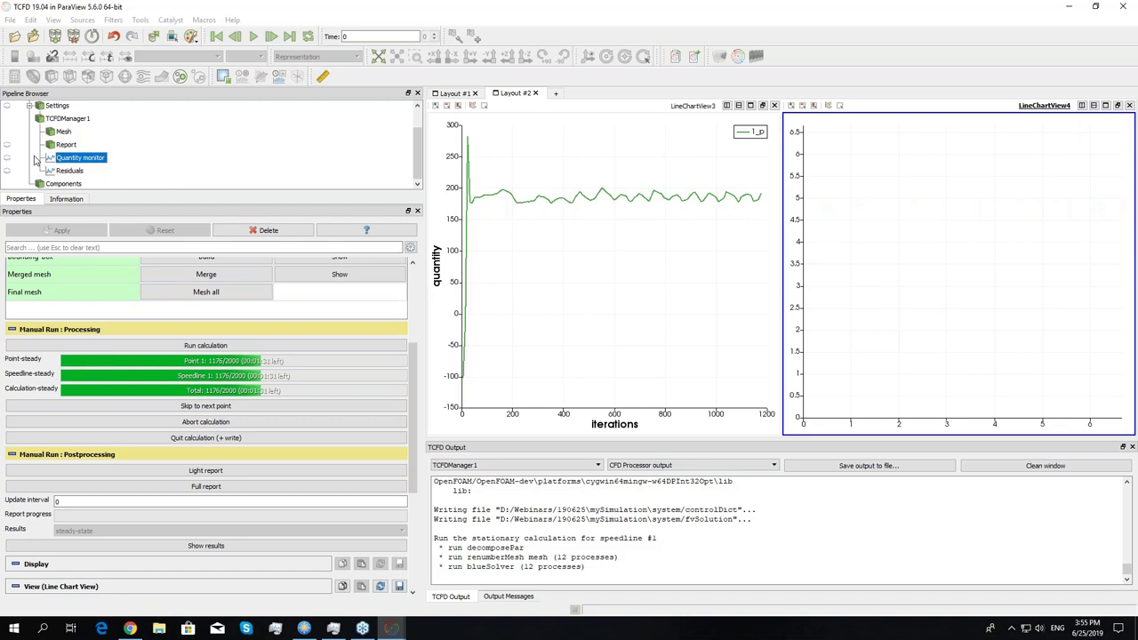
{"action": "left_click", "coordinate": [8, 158]}
{"action": "scroll", "coordinate": [62, 514], "scroll_direction": "down", "scroll_amount": 5}
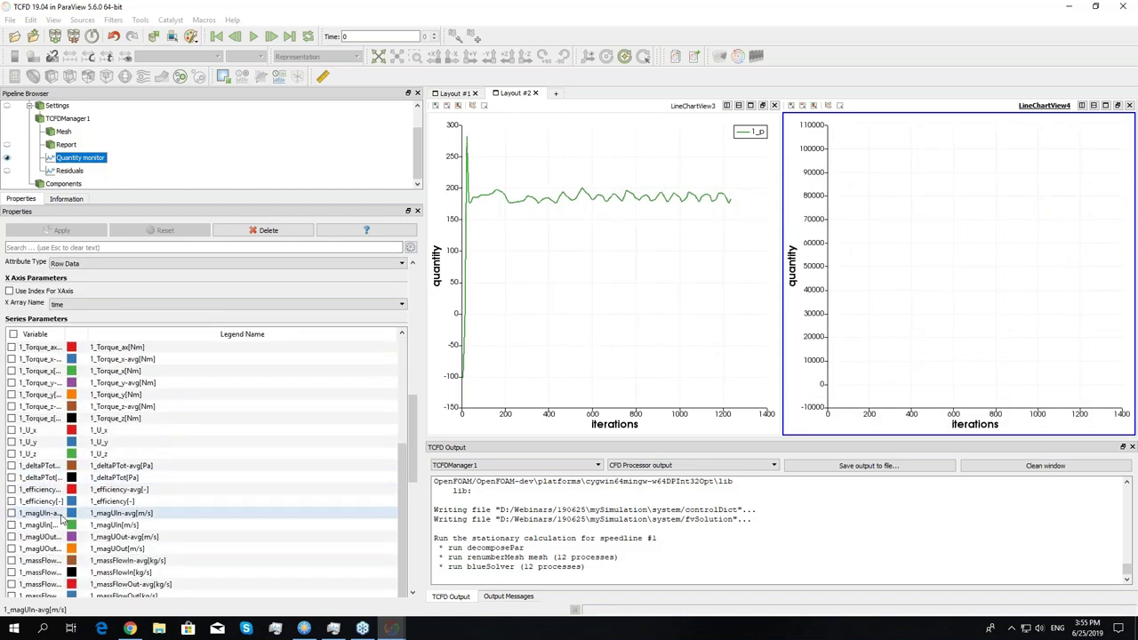
{"action": "left_click", "coordinate": [12, 430]}
{"action": "left_click", "coordinate": [11, 442]}
{"action": "left_click", "coordinate": [12, 454]}
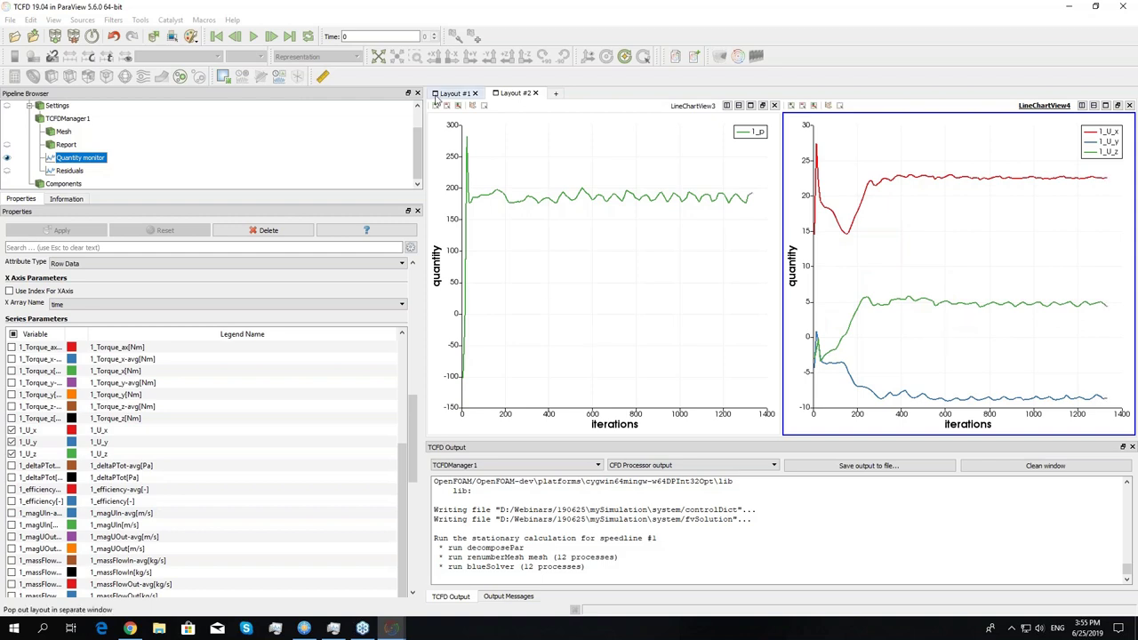
- Skip the running TCFDManager1 calculation to its final iterations for the current working point
{"action": "left_click", "coordinate": [61, 119]}
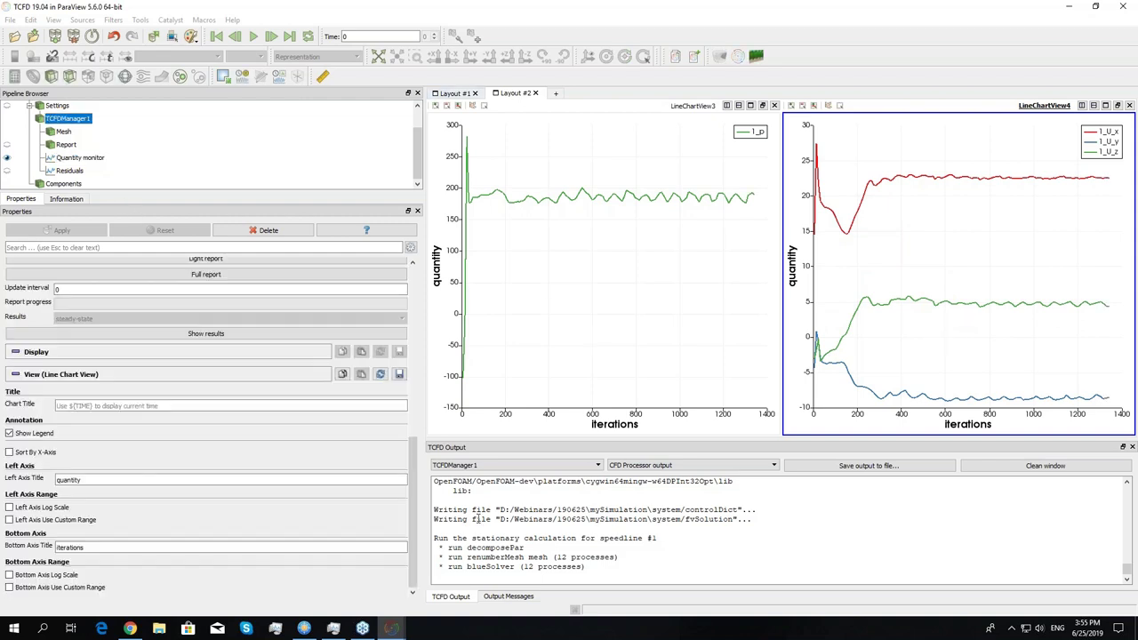
{"action": "left_click_drag", "start_coordinate": [404, 530], "coordinate": [405, 369]}
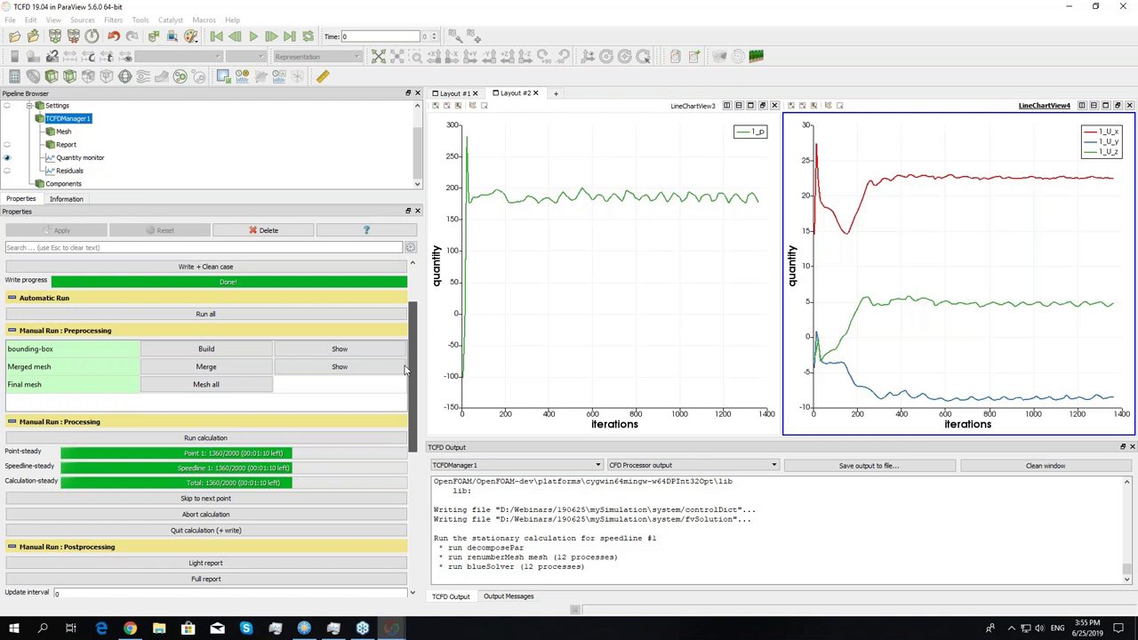
{"action": "scroll", "coordinate": [405, 369], "scroll_direction": "down", "scroll_amount": 1}
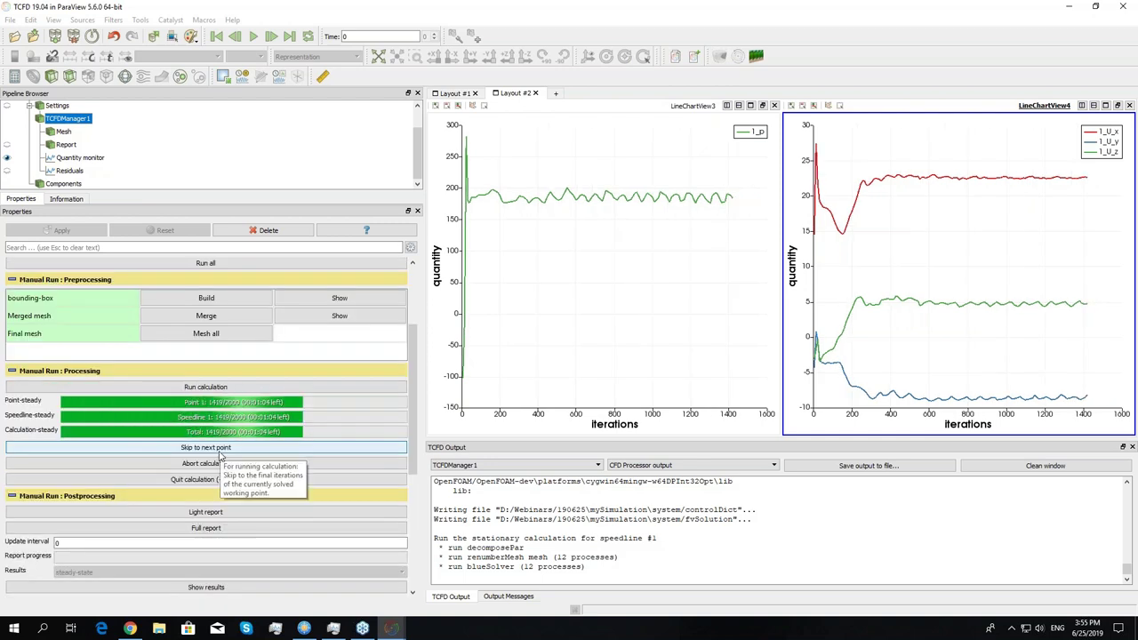
{"action": "left_click", "coordinate": [221, 455]}
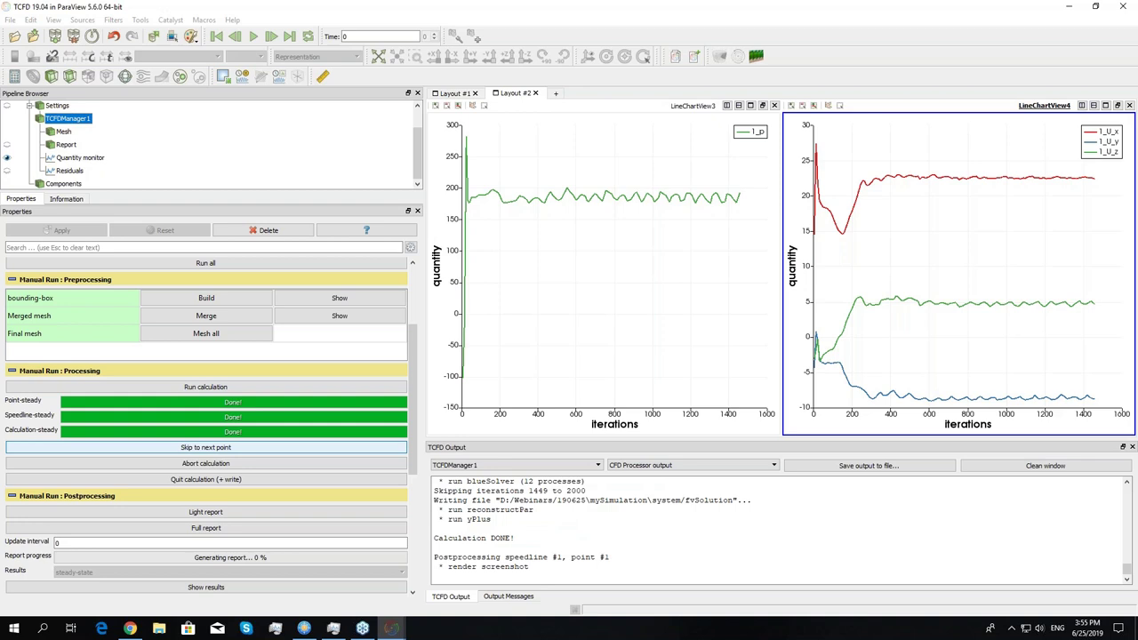
- Return to Layout #1 and restore the enlarged quantity chart so that all views are shown
{"action": "scroll", "coordinate": [115, 544], "scroll_direction": "down", "scroll_amount": 2}
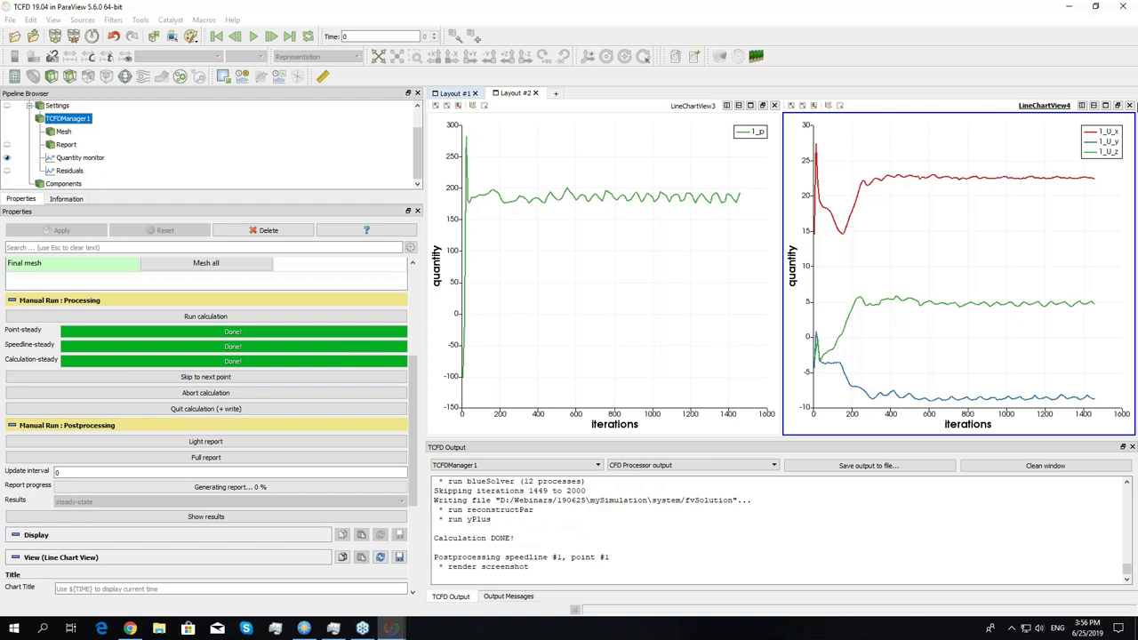
{"action": "left_click", "coordinate": [454, 93]}
{"action": "left_click", "coordinate": [1128, 105]}
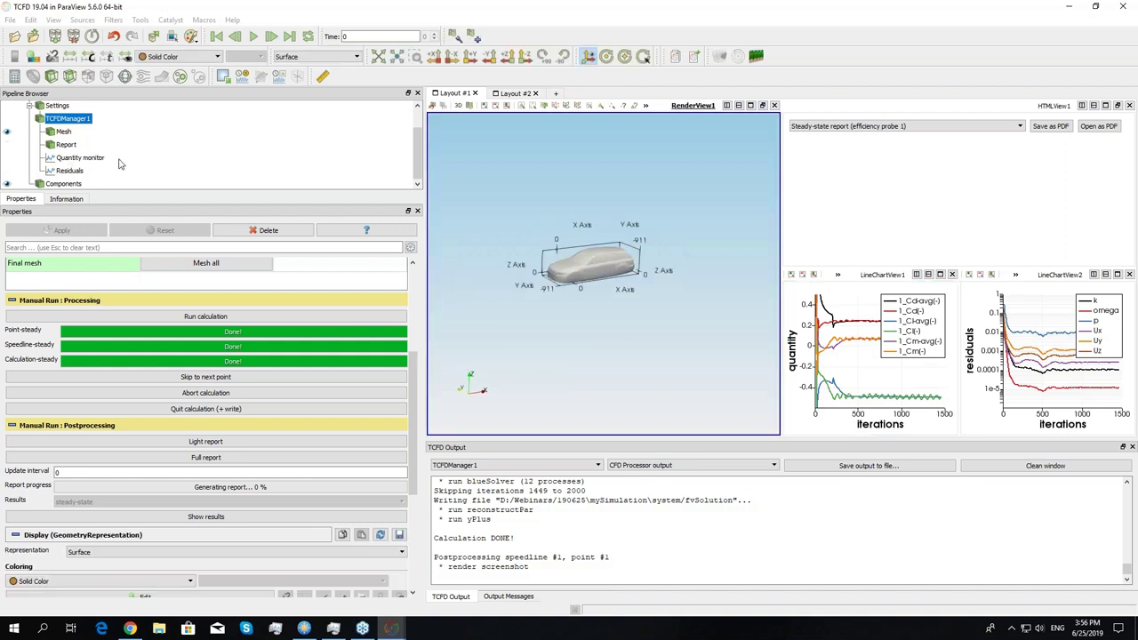
- In Settings, set the patches 01_Body-Body, 01_Body-front_intakes, 01_Body-lights_front and 01_Body-windows to type wall
{"action": "scroll", "coordinate": [68, 160], "scroll_direction": "up", "scroll_amount": 1}
{"action": "key", "text": "Up"}
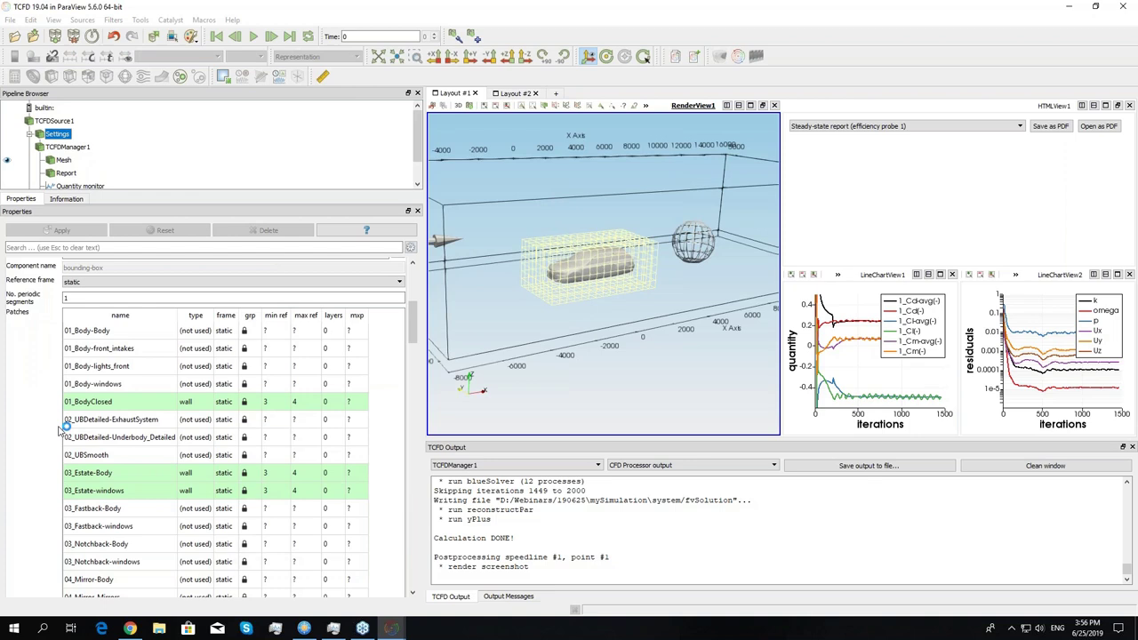
{"action": "scroll", "coordinate": [43, 440], "scroll_direction": "down", "scroll_amount": 1}
{"action": "scroll", "coordinate": [43, 441], "scroll_direction": "up", "scroll_amount": 1}
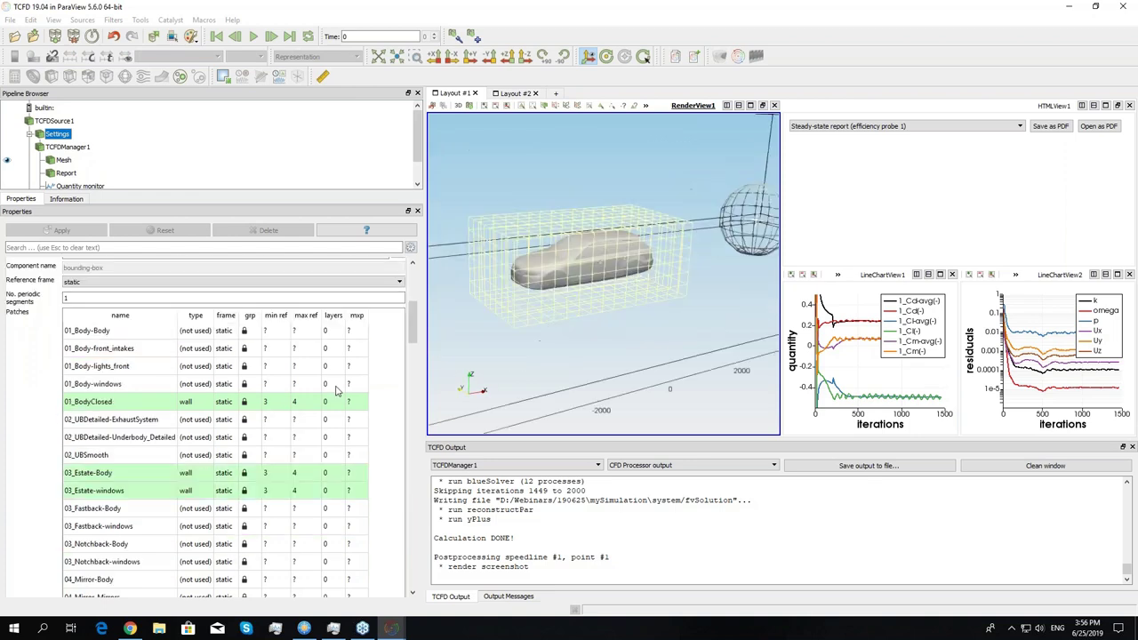
{"action": "double_click", "coordinate": [196, 329]}
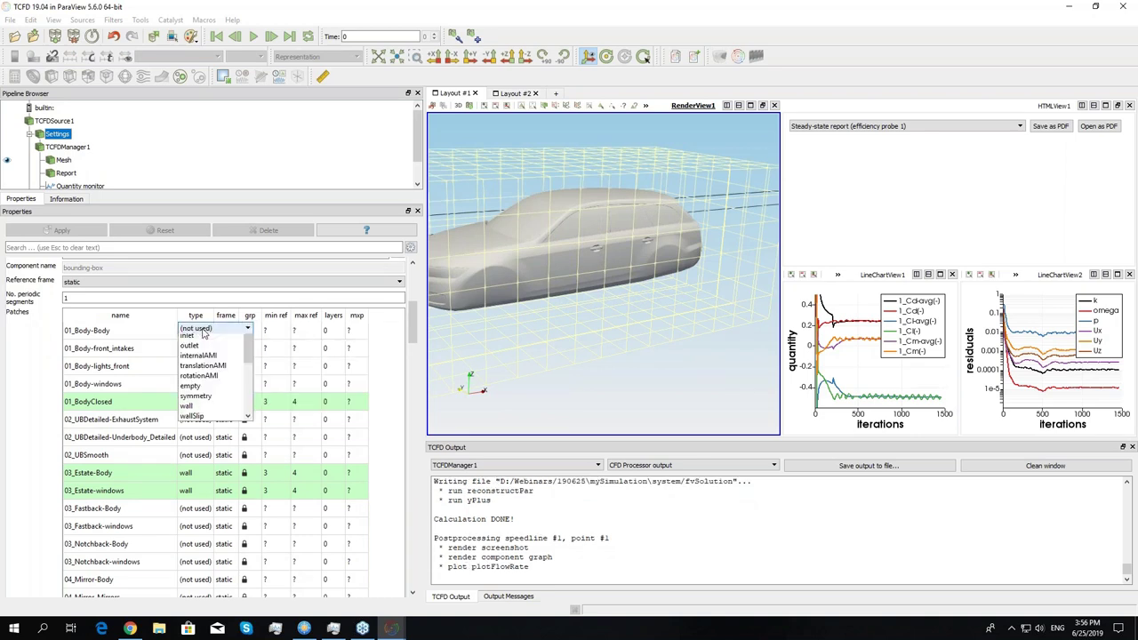
{"action": "left_click", "coordinate": [192, 421]}
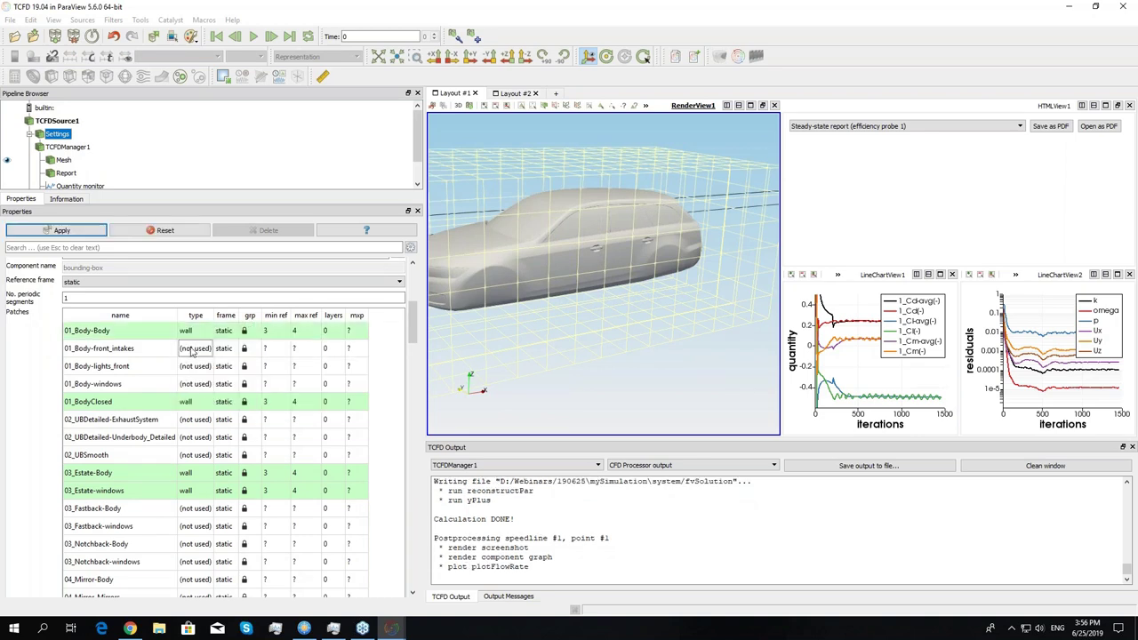
{"action": "double_click", "coordinate": [195, 348]}
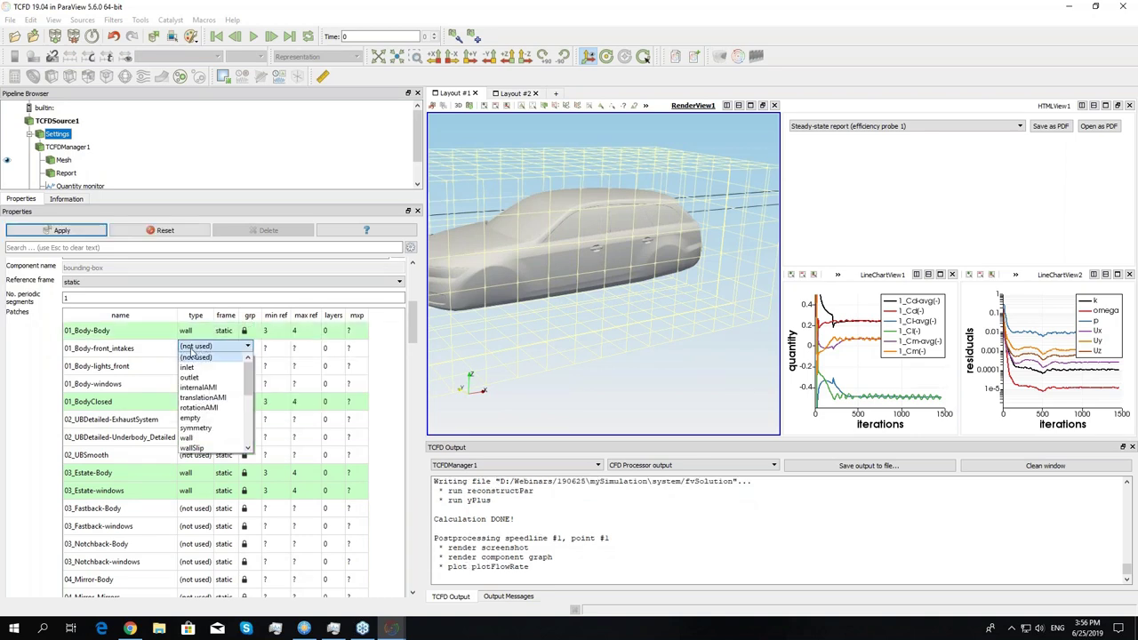
{"action": "left_click", "coordinate": [191, 438]}
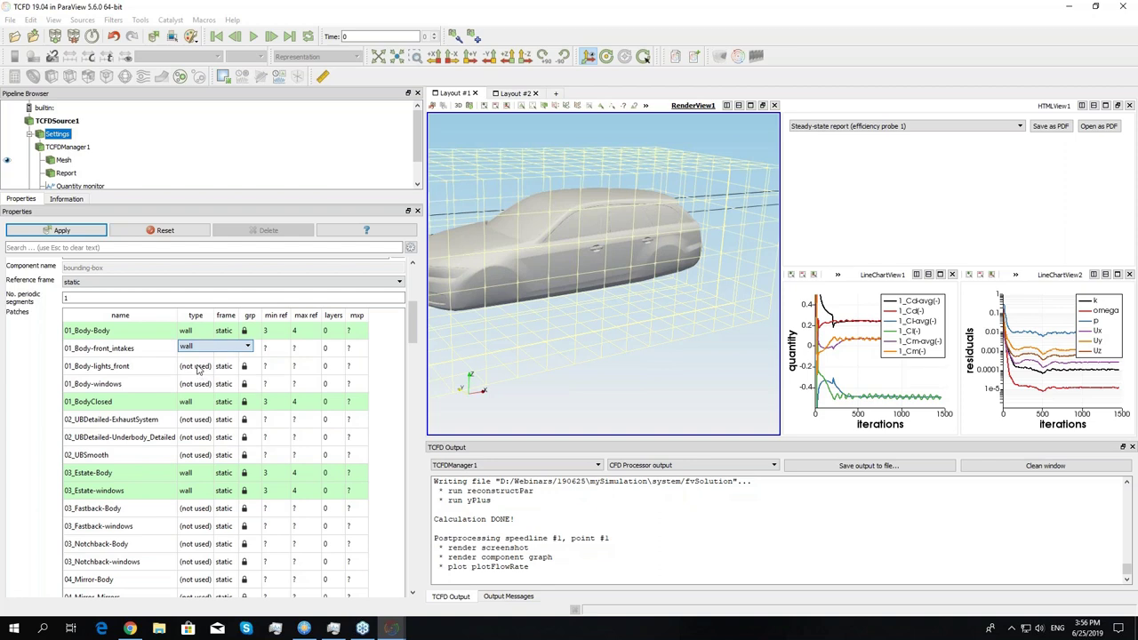
- Set the 01_BodyClosed patch to not used, apply the settings and inspect the open wheel arches on the car
{"action": "double_click", "coordinate": [193, 402]}
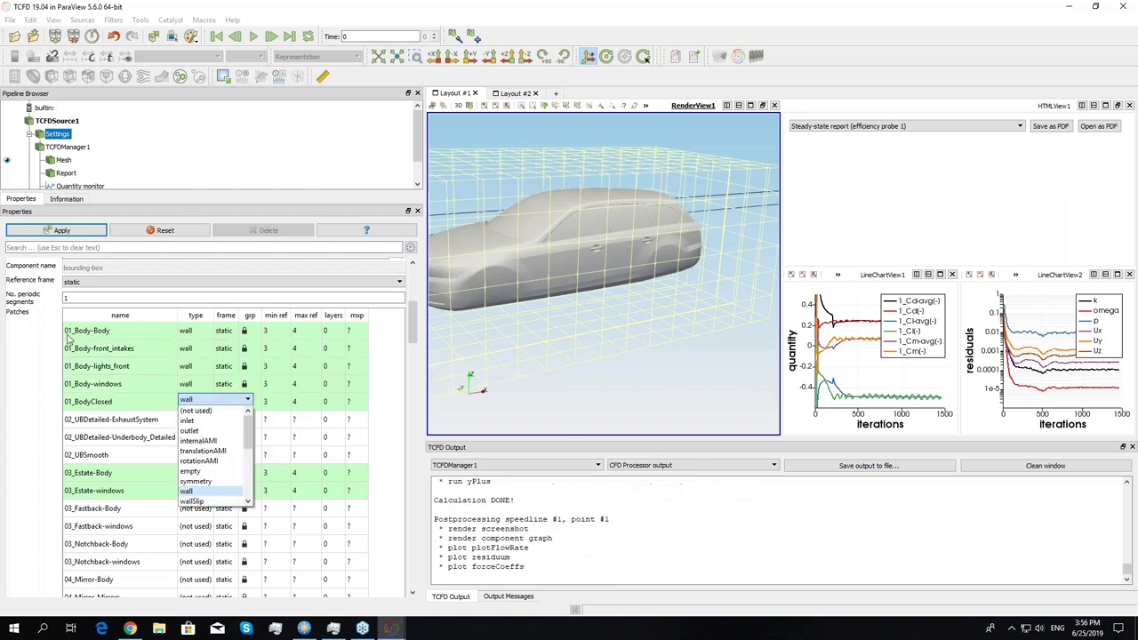
{"action": "left_click", "coordinate": [195, 410]}
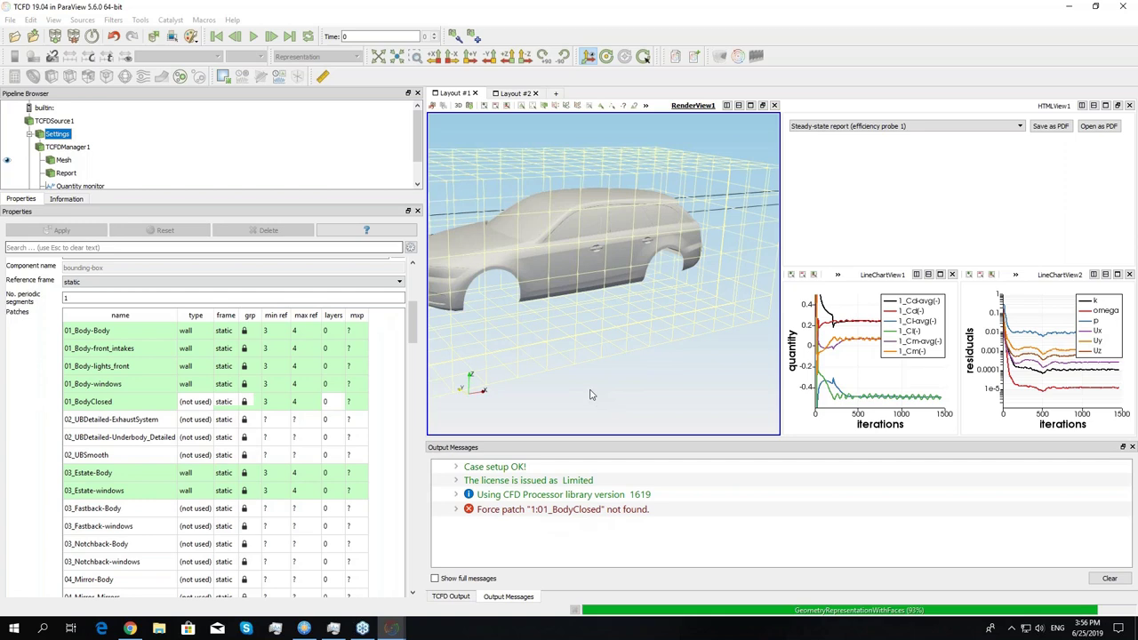
{"action": "mouse_move", "coordinate": [592, 399]}
{"action": "left_mouse_down"}
{"action": "mouse_move", "coordinate": [640, 395]}
{"action": "mouse_move", "coordinate": [626, 394]}
{"action": "left_mouse_up"}
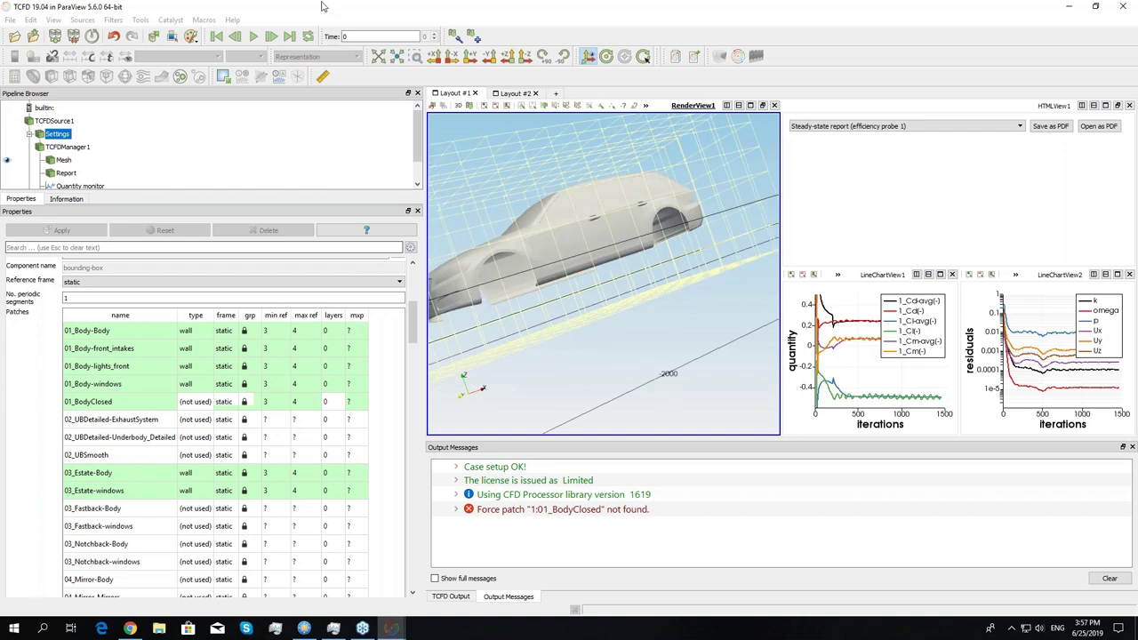
- Switch to the TCFD window with the finished results and show its Rotation layout with the wheel regions and U magnitude
{"action": "left_click", "coordinate": [391, 628]}
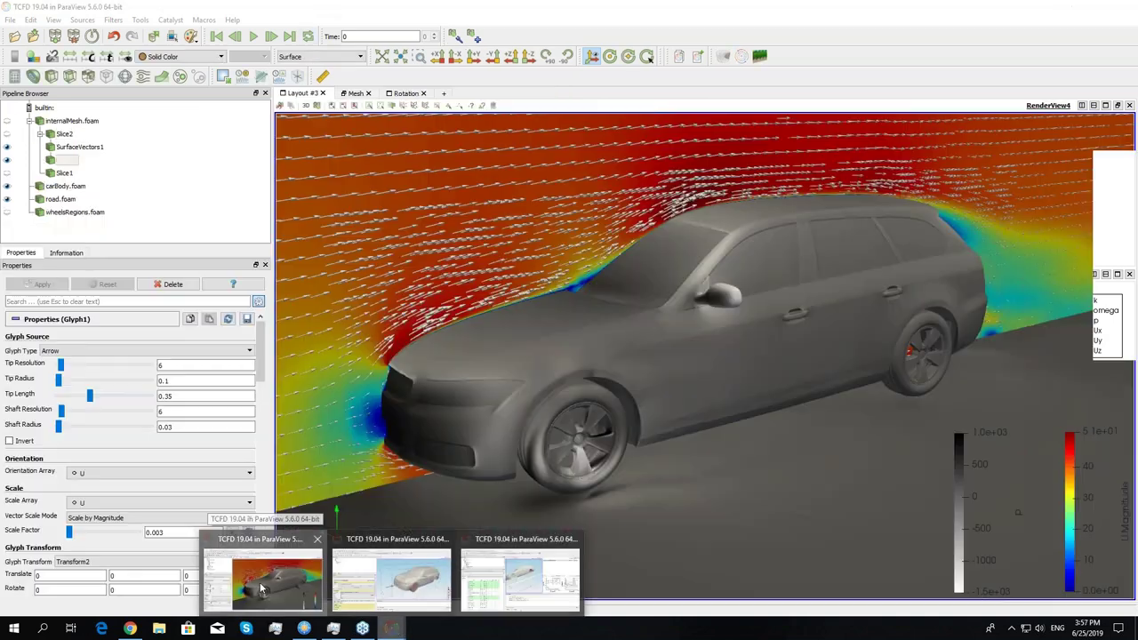
{"action": "left_click", "coordinate": [261, 587]}
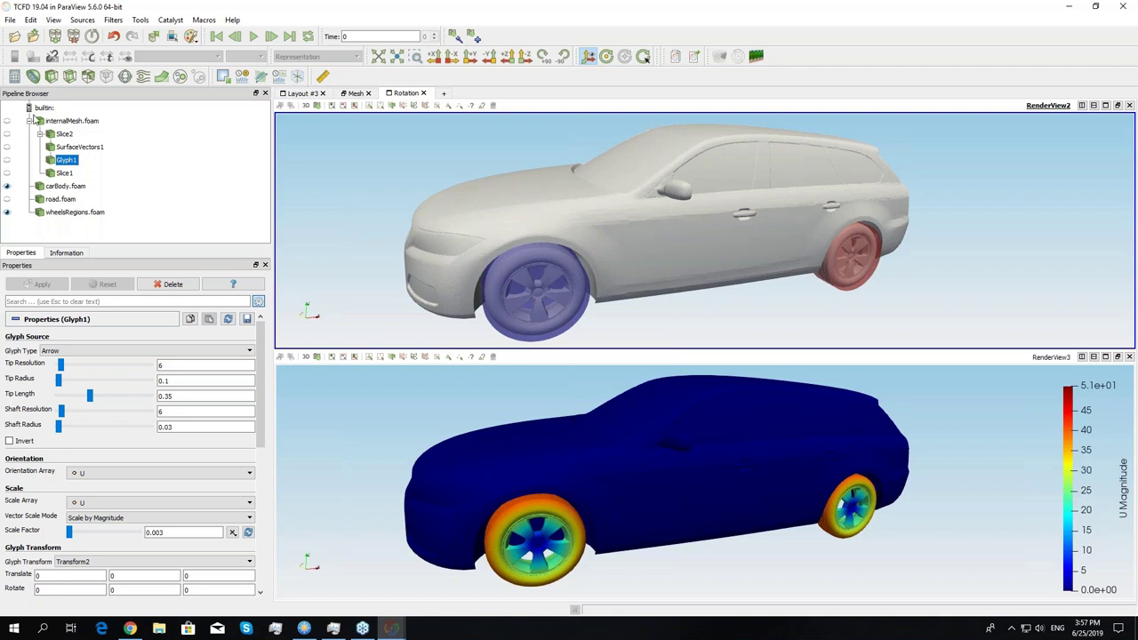
- Switch to FreeCommander and open the setup file drivaer-Estate-full-detail.tcfd
{"action": "key", "text": "alt+Tab"}
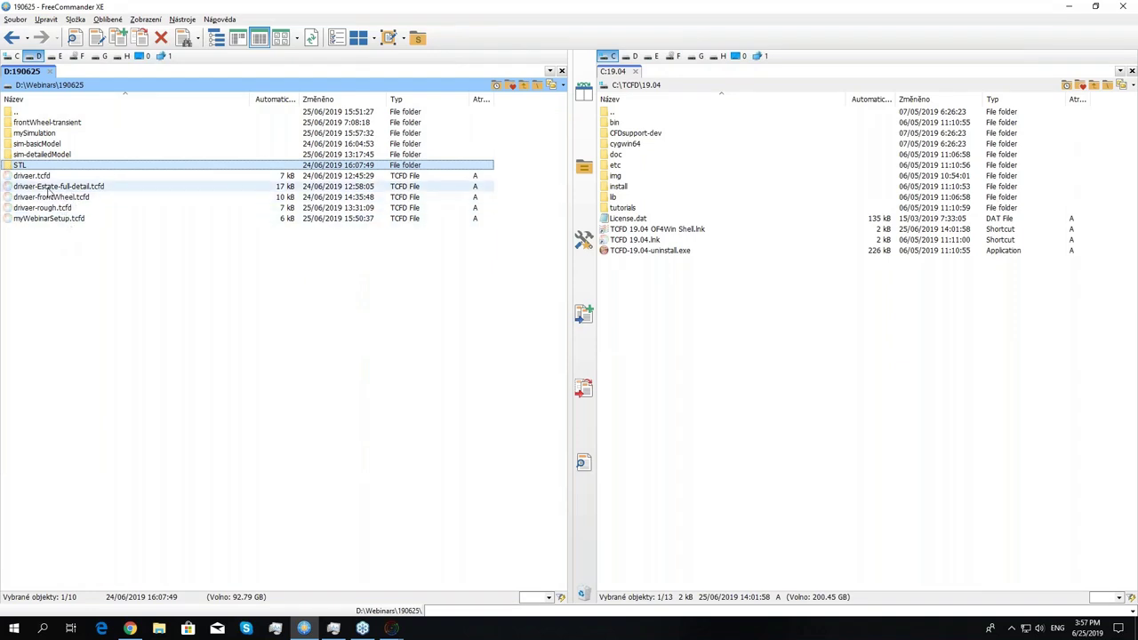
{"action": "double_click", "coordinate": [58, 187]}
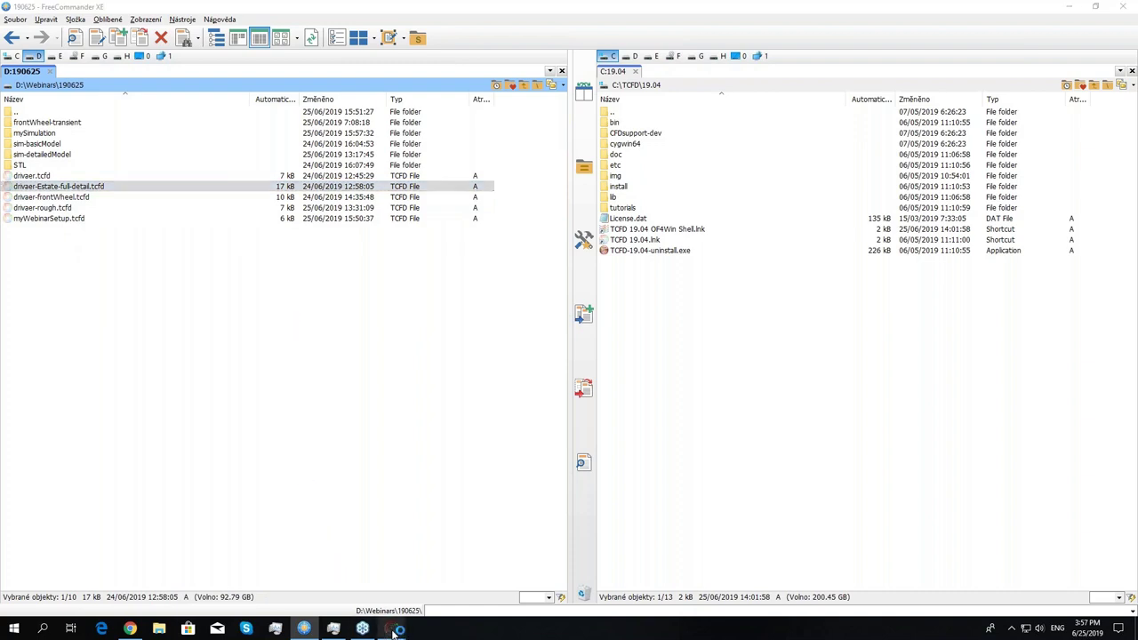
- Switch to the TCFD window with drivaer-frontWheel.tcfd and examine the front wheel model and its Simulation settings
{"action": "mouse_move", "coordinate": [396, 629]}
{"action": "mouse_move", "coordinate": [425, 591]}
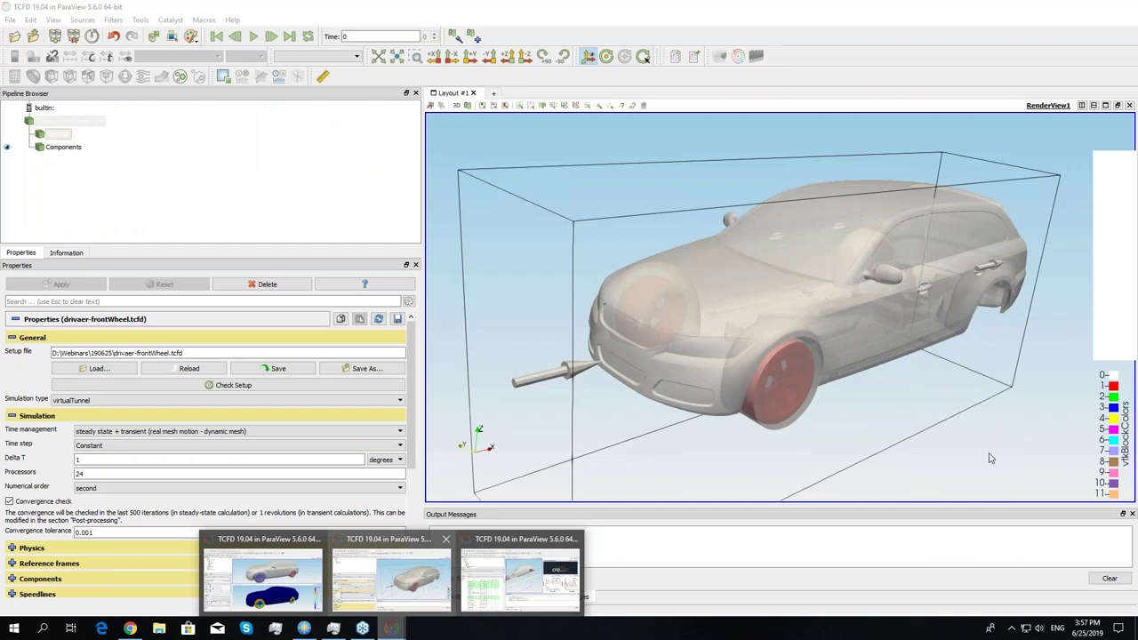
{"action": "left_click_drag", "start_coordinate": [990, 457], "coordinate": [776, 363]}
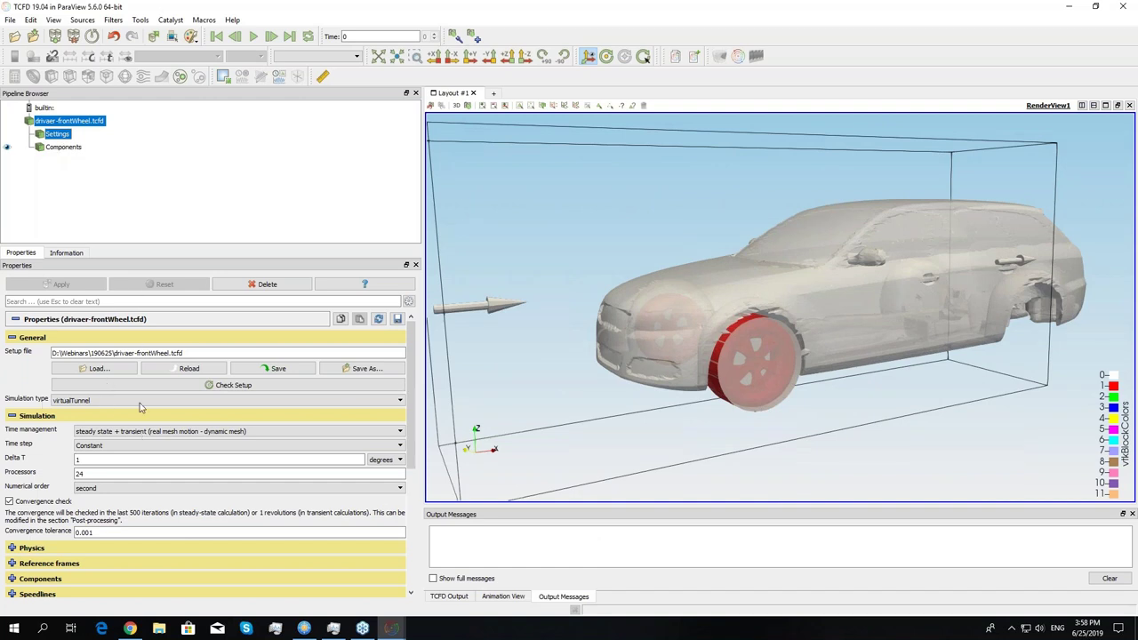
{"action": "scroll", "coordinate": [36, 467], "scroll_direction": "down", "scroll_amount": 3}
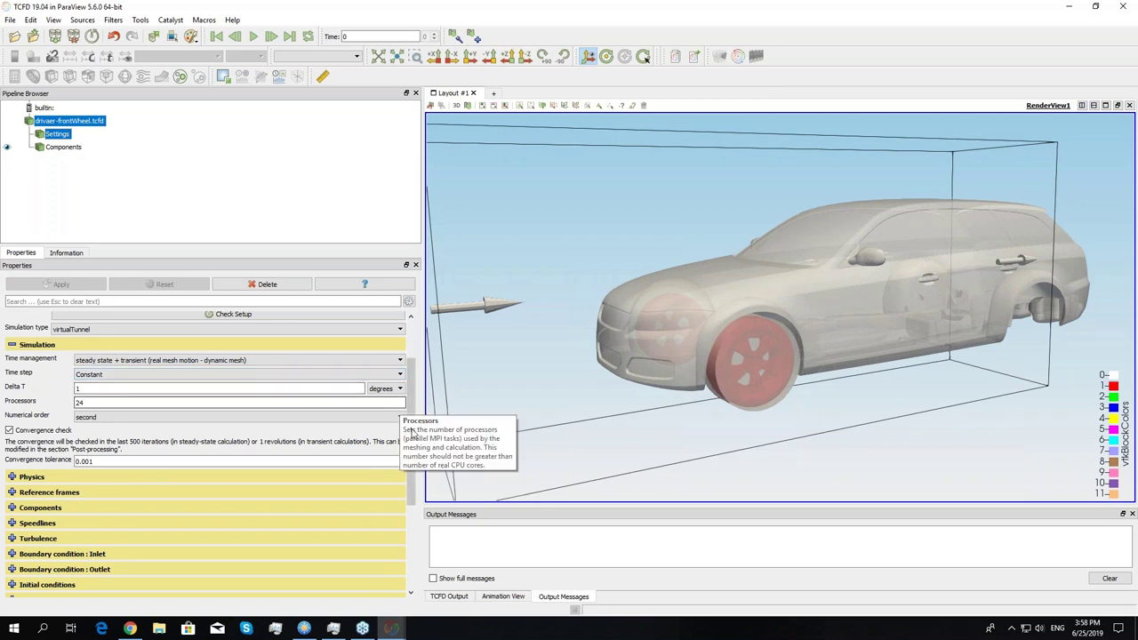
{"action": "scroll", "coordinate": [410, 451], "scroll_direction": "down", "scroll_amount": 3}
{"action": "scroll", "coordinate": [411, 450], "scroll_direction": "down", "scroll_amount": 1}
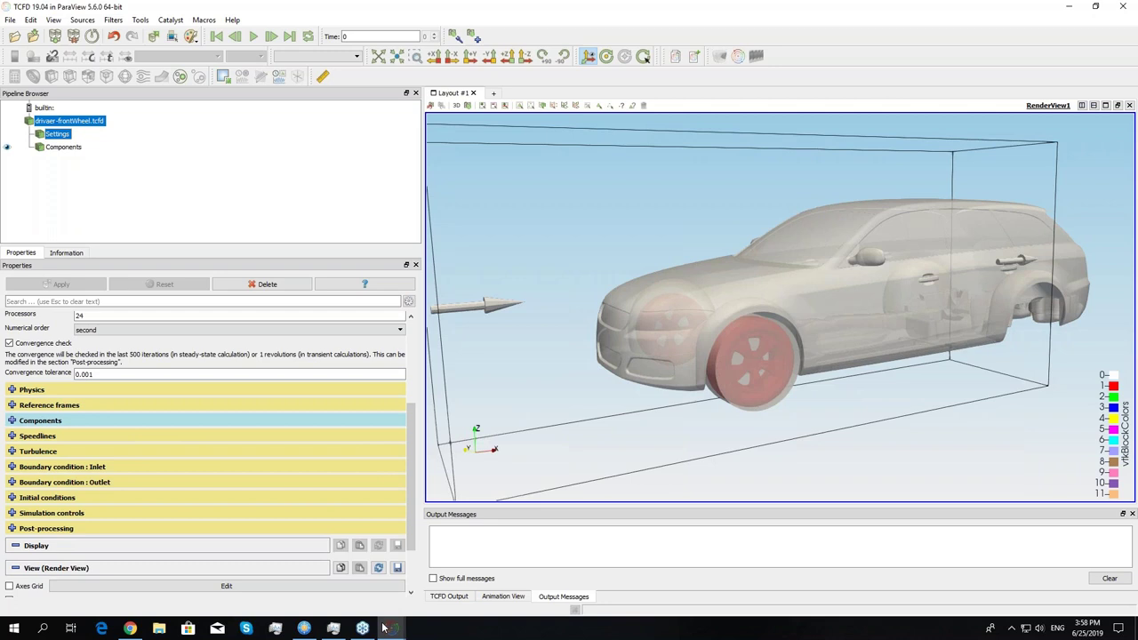
- Expand the Components settings and examine component2's reference frame and its front wheel patches
{"action": "left_click", "coordinate": [13, 421]}
{"action": "scroll", "coordinate": [3, 398], "scroll_direction": "down", "scroll_amount": 2}
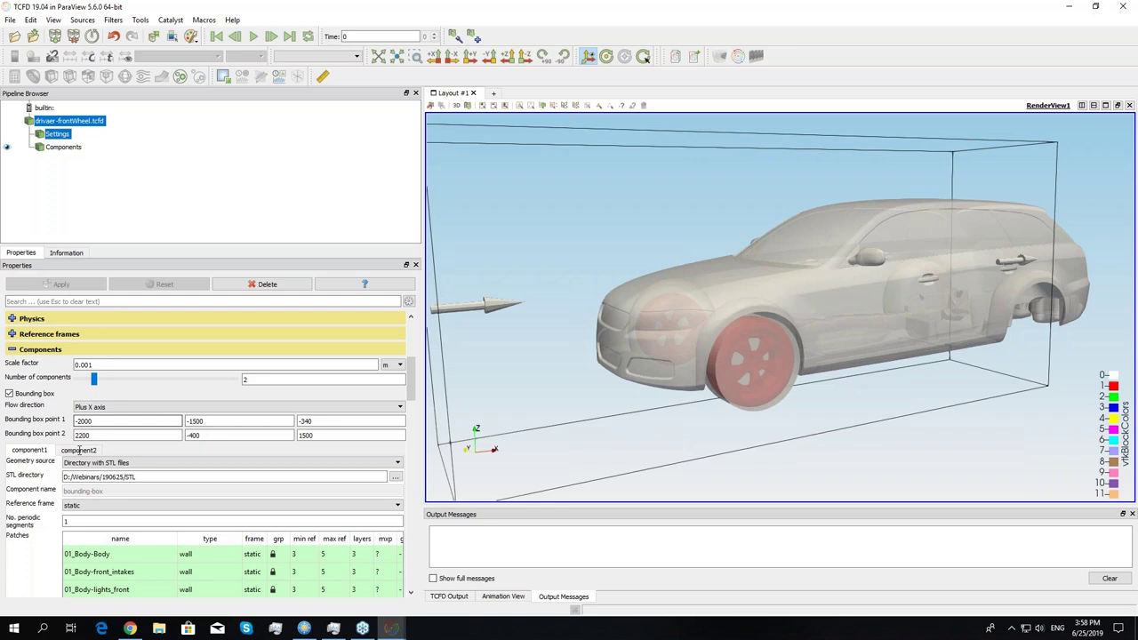
{"action": "scroll", "coordinate": [79, 452], "scroll_direction": "down", "scroll_amount": 10}
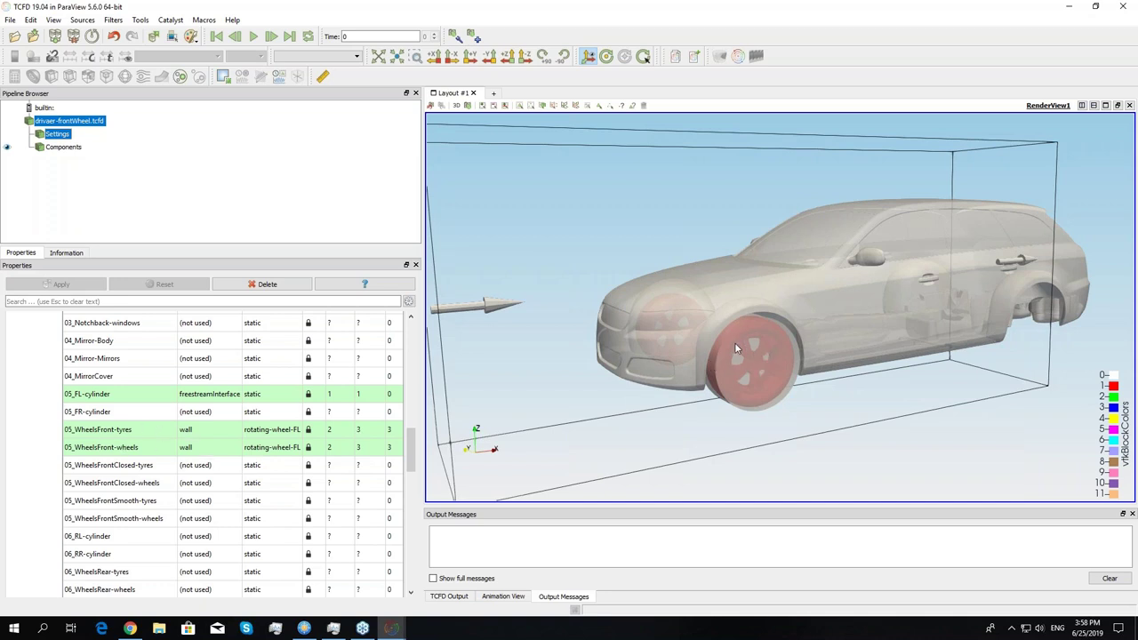
{"action": "scroll", "coordinate": [274, 437], "scroll_direction": "up", "scroll_amount": 15}
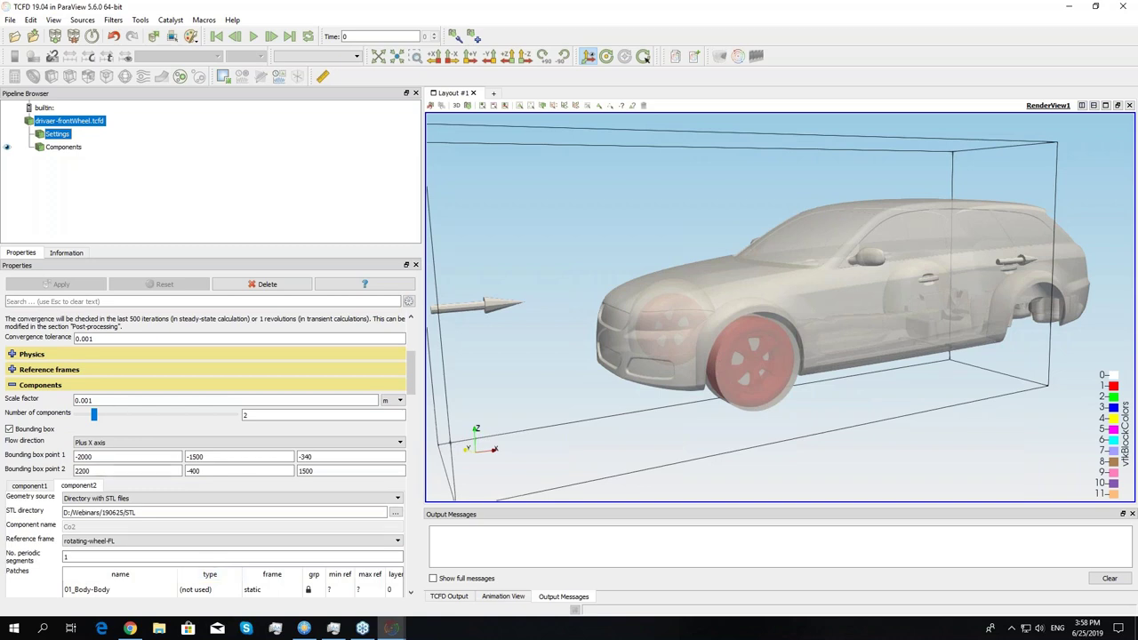
- Expand the Reference frames settings and examine frame2's rotation axis, origin and rotation speed
{"action": "left_click", "coordinate": [49, 369]}
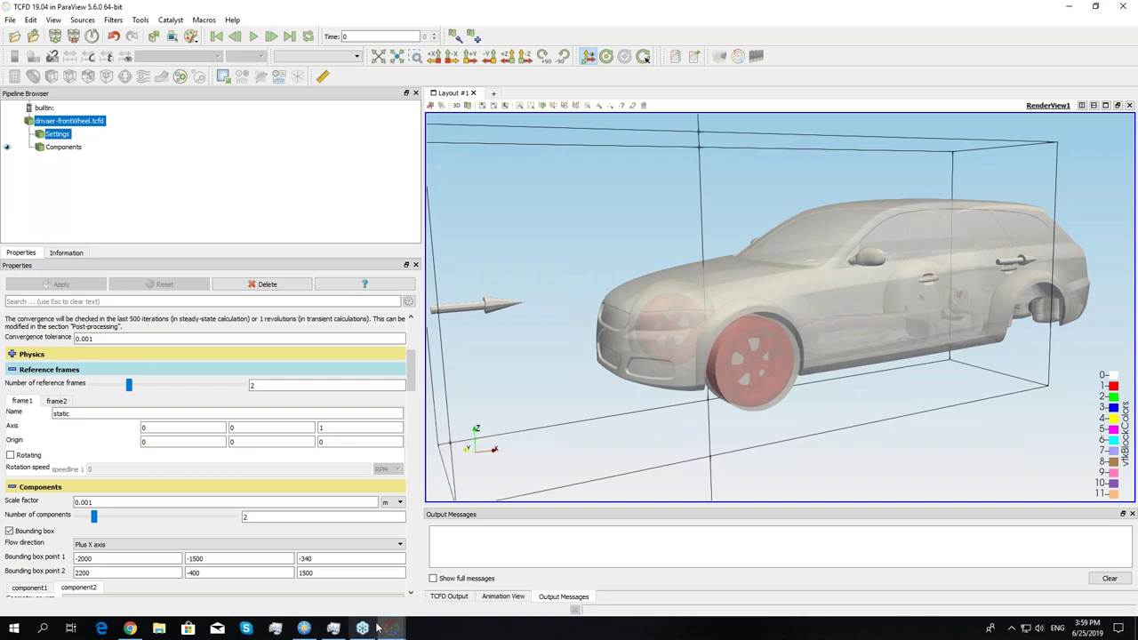
{"action": "left_click", "coordinate": [56, 401]}
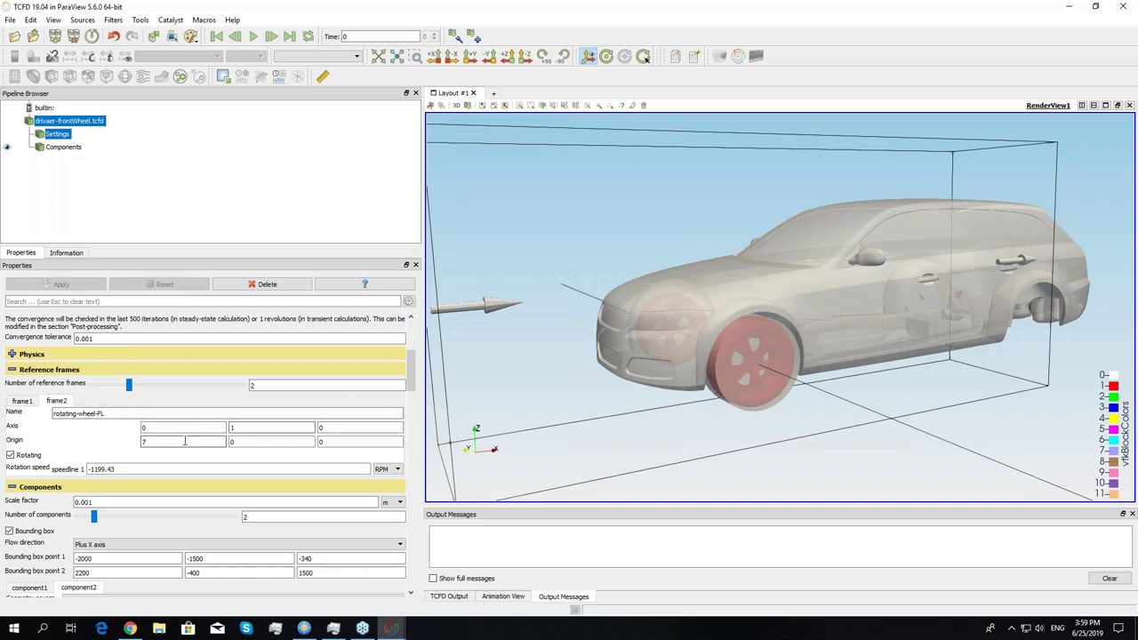
{"action": "left_click", "coordinate": [132, 473]}
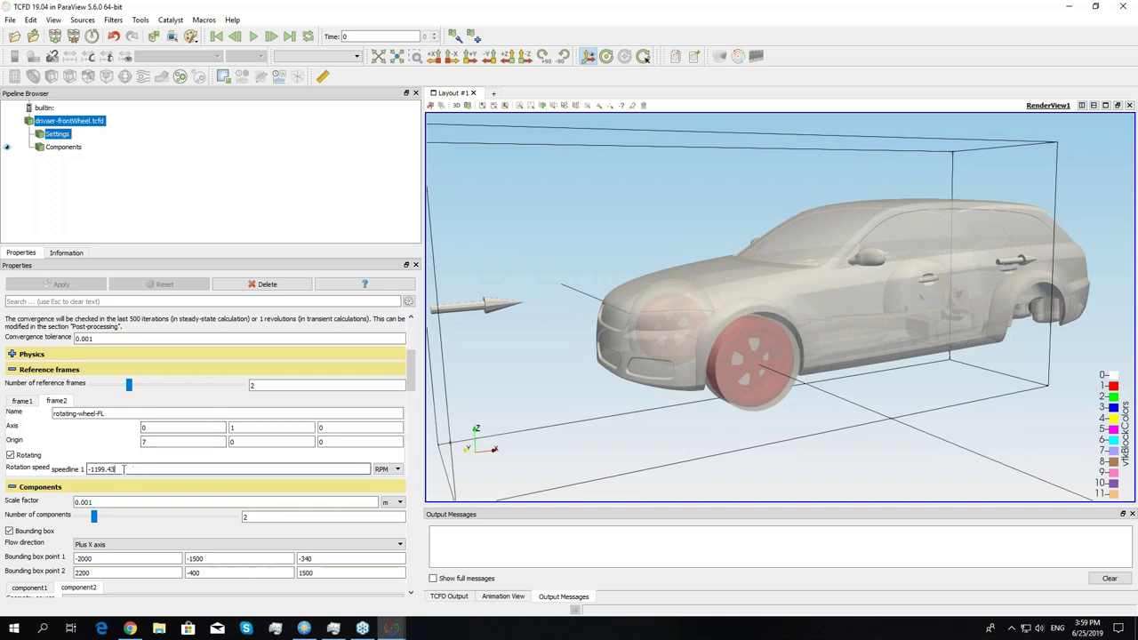
{"action": "left_click_drag", "start_coordinate": [87, 468], "coordinate": [114, 469]}
{"action": "left_click", "coordinate": [116, 469]}
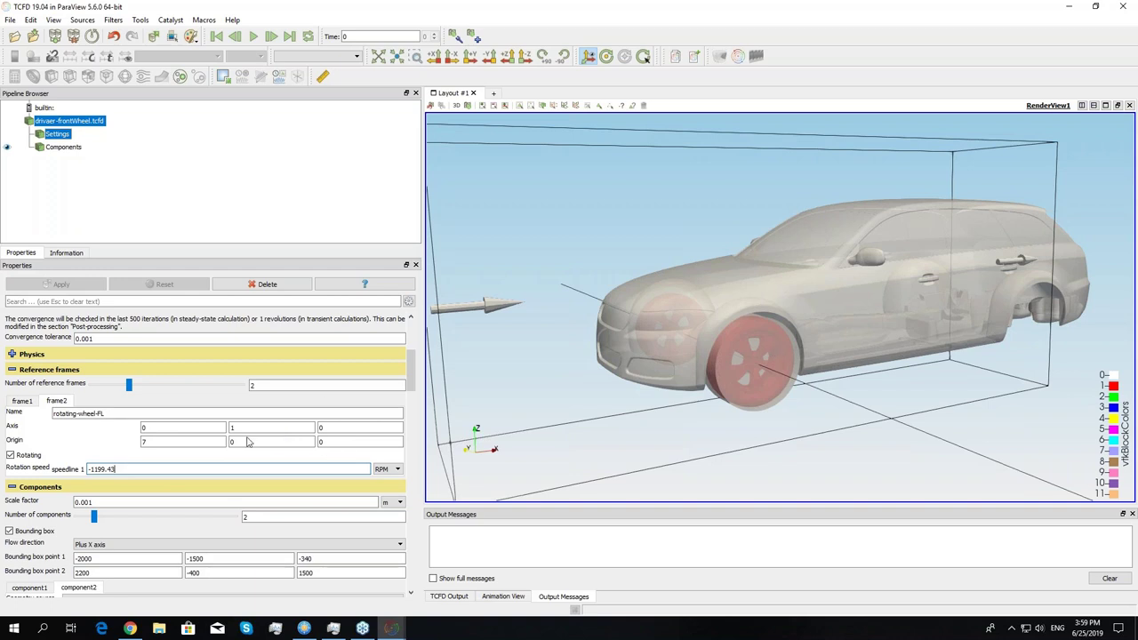
- Switch to FreeCommander, open the folder frontWheel-transient\transient\1_1 and browse its time folders down to the animation files
{"action": "left_click", "coordinate": [304, 628]}
{"action": "key", "text": "Up"}
{"action": "key", "text": "Up"}
{"action": "key", "text": "Up"}
{"action": "key", "text": "Up"}
{"action": "key", "text": "Up"}
{"action": "key", "text": "Up"}
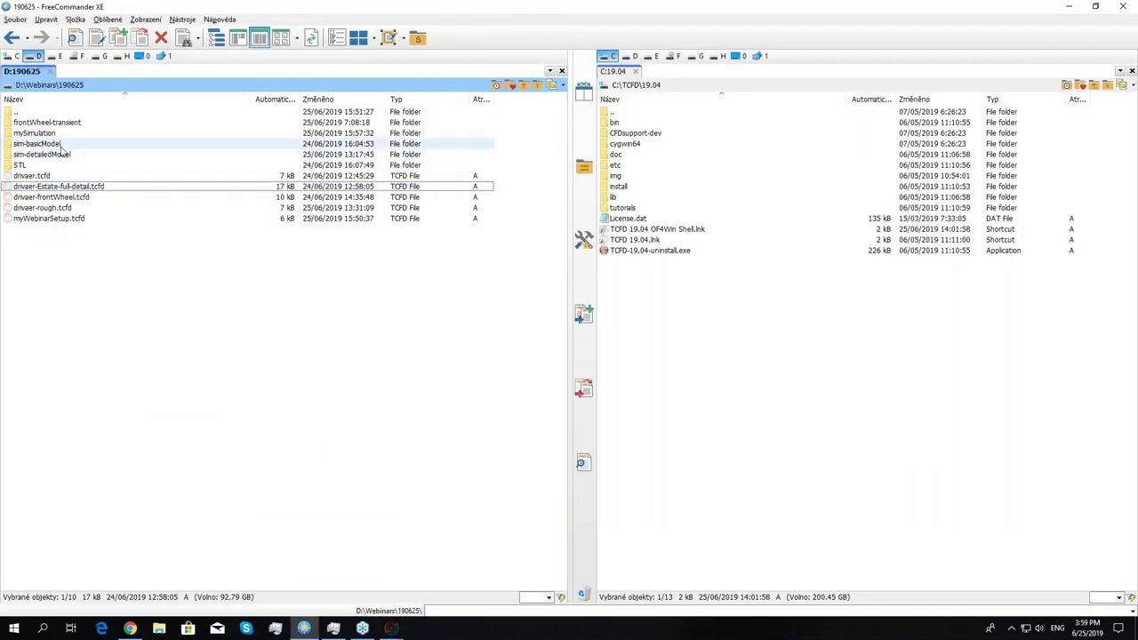
{"action": "key", "text": "Return"}
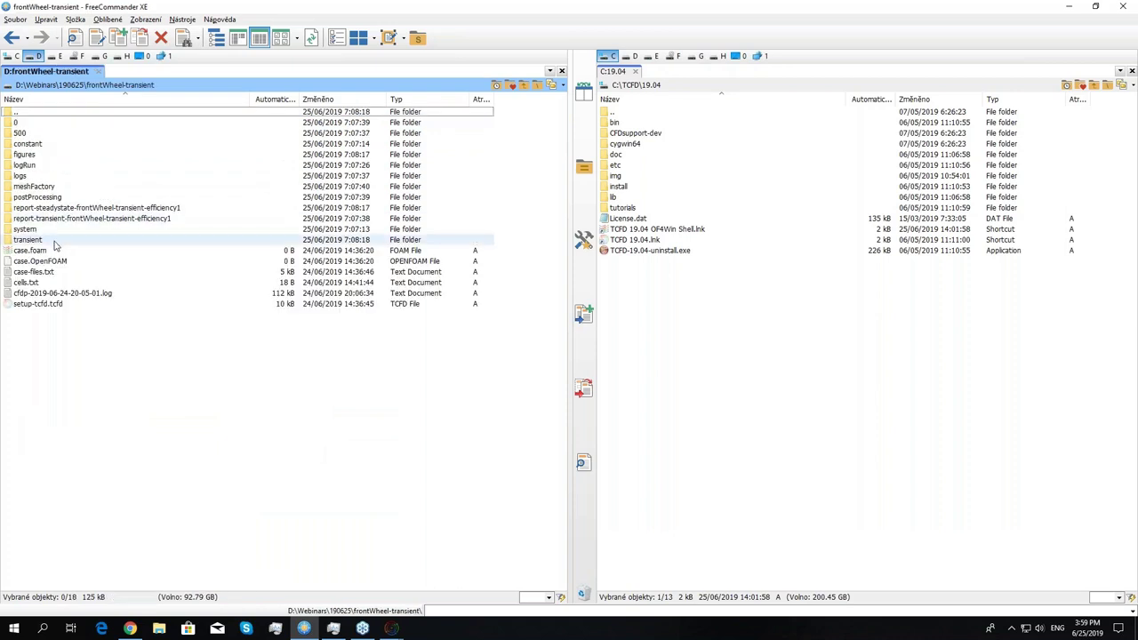
{"action": "double_click", "coordinate": [55, 239]}
{"action": "left_click", "coordinate": [29, 125]}
{"action": "scroll", "coordinate": [136, 281], "scroll_direction": "down", "scroll_amount": 20}
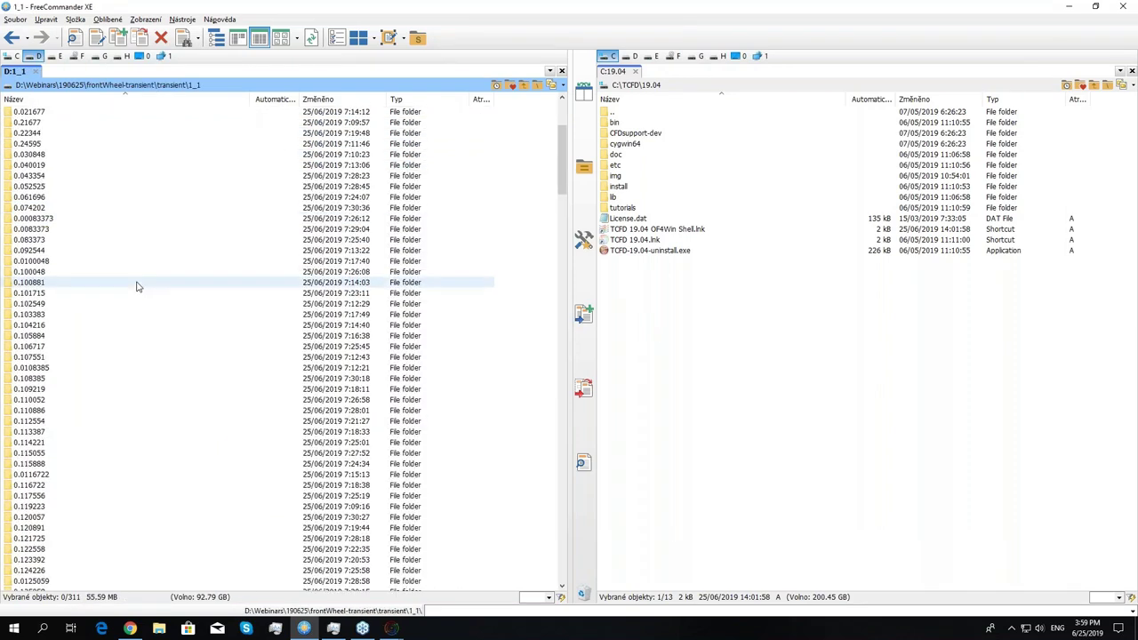
{"action": "scroll", "coordinate": [136, 286], "scroll_direction": "down", "scroll_amount": 20}
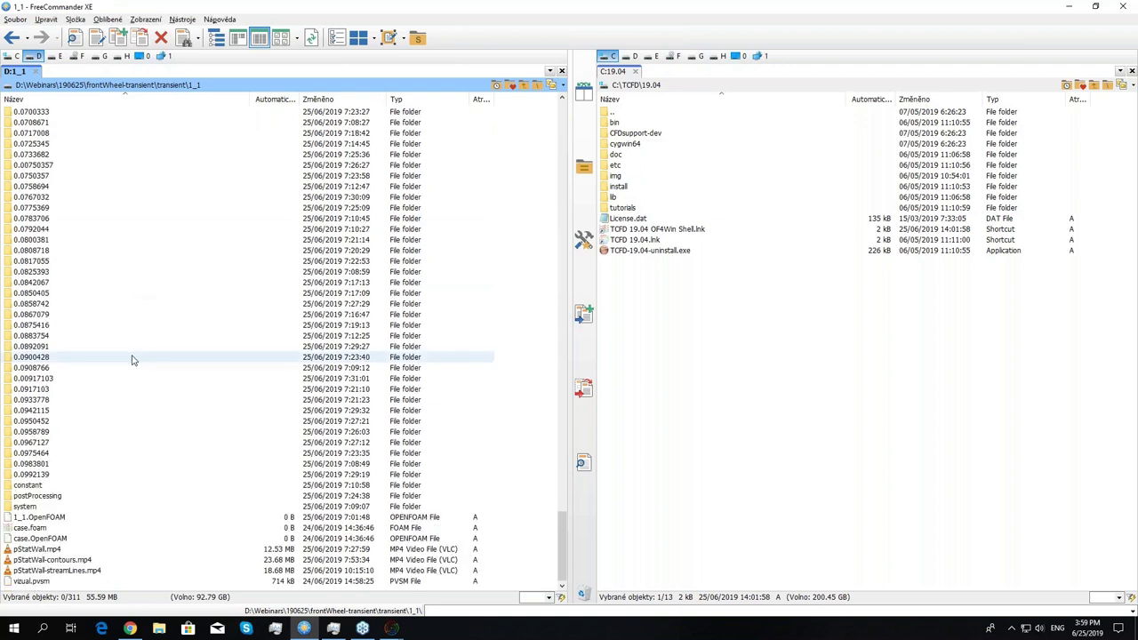
- Play the pStatWall.mp4 animation and close it, and play pStatWall-streamLines.mp4 in a smaller player window
{"action": "double_click", "coordinate": [37, 548]}
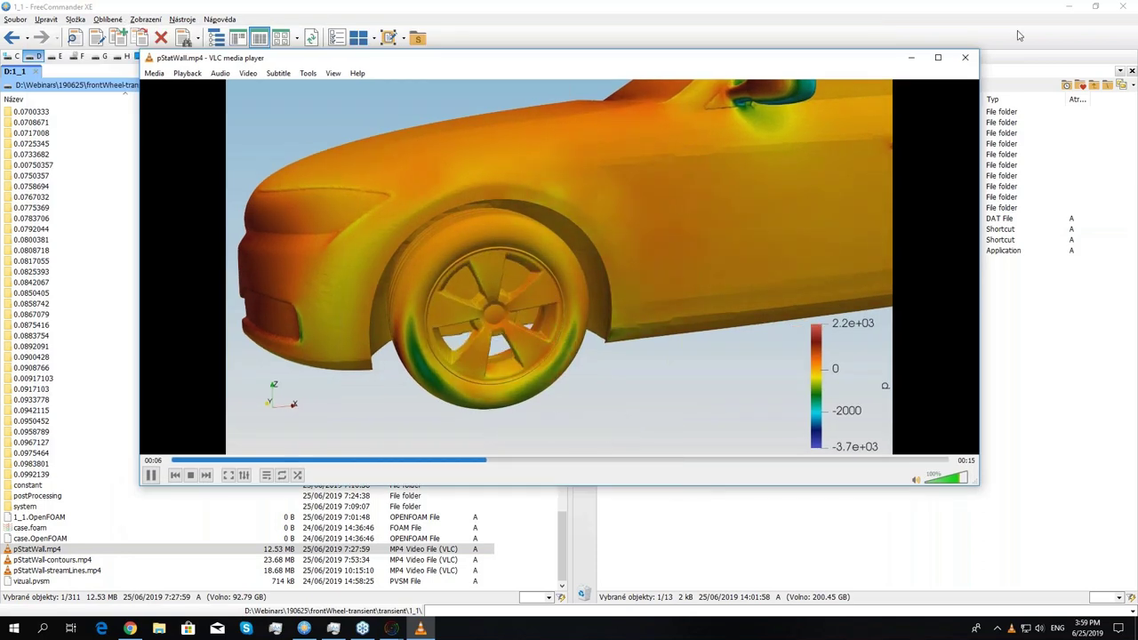
{"action": "left_click", "coordinate": [966, 59]}
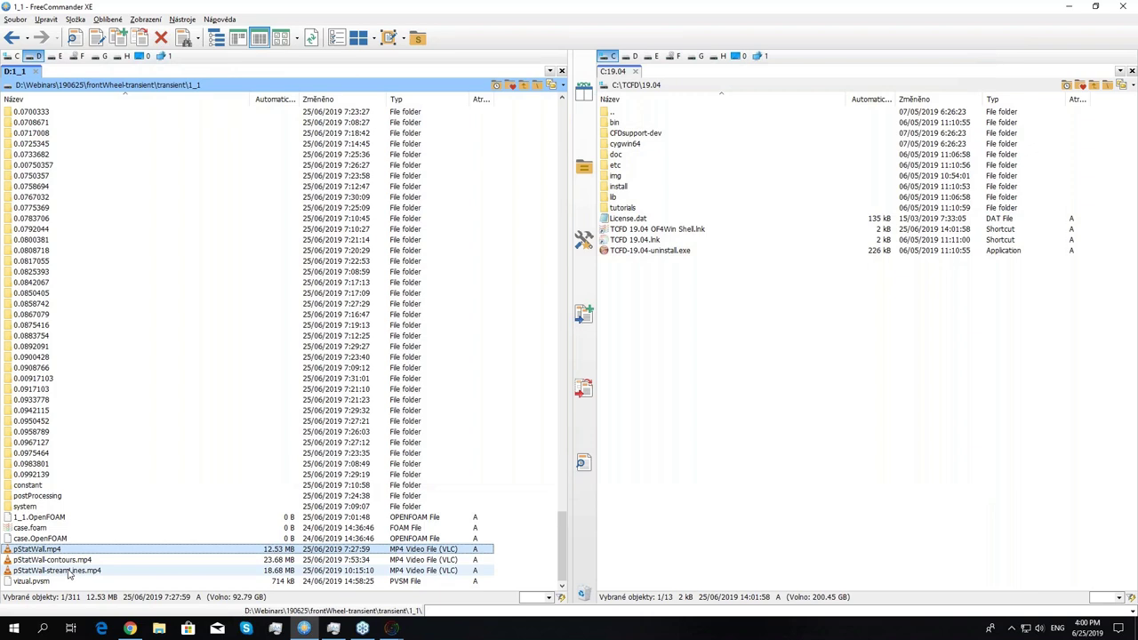
{"action": "double_click", "coordinate": [67, 571]}
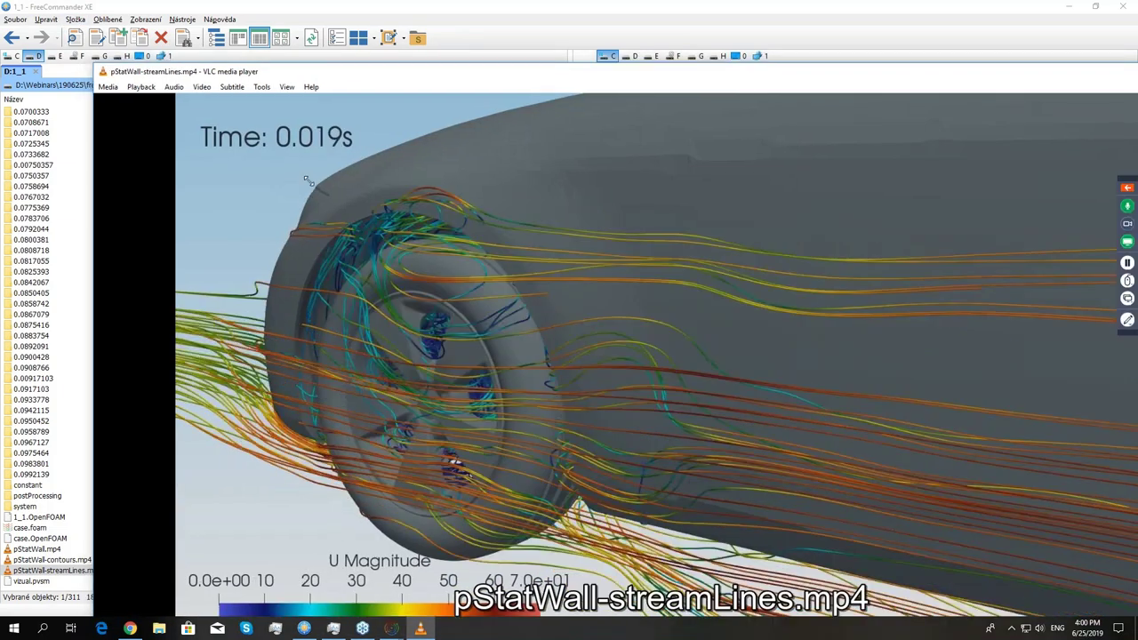
{"action": "left_click_drag", "start_coordinate": [283, 72], "coordinate": [549, 228]}
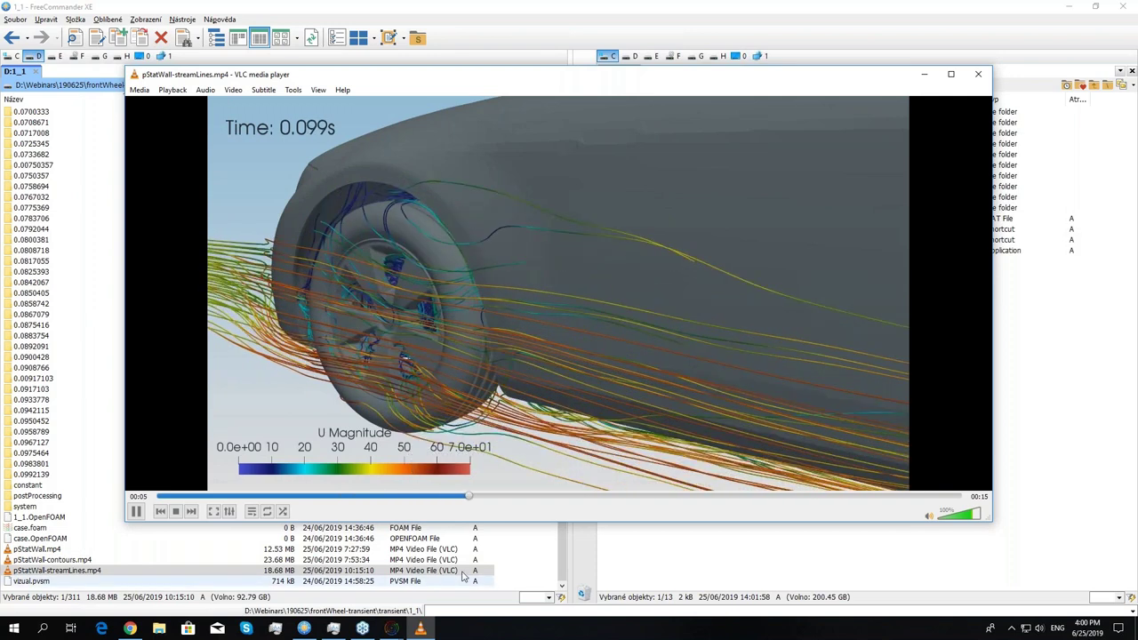
- Switch to the TCFD window with drivaer-Estate-full-detail.tcfd, expand the Reference frames settings and examine the rotating-wheel frames frame2 and frame3
{"action": "left_click", "coordinate": [392, 629]}
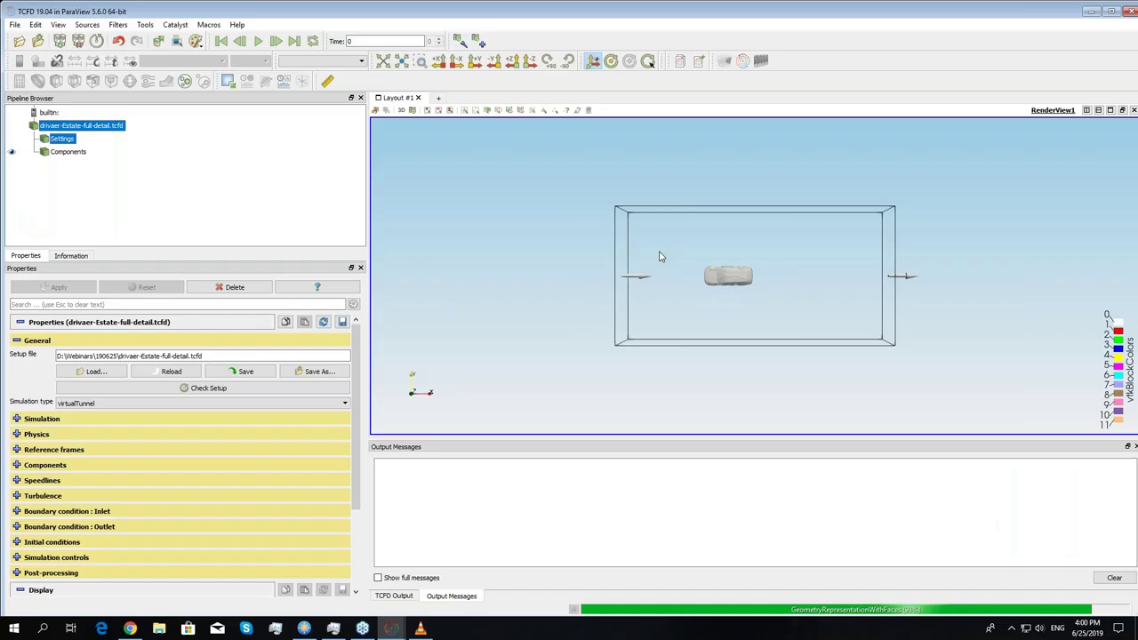
{"action": "left_click_drag", "start_coordinate": [660, 257], "coordinate": [663, 293]}
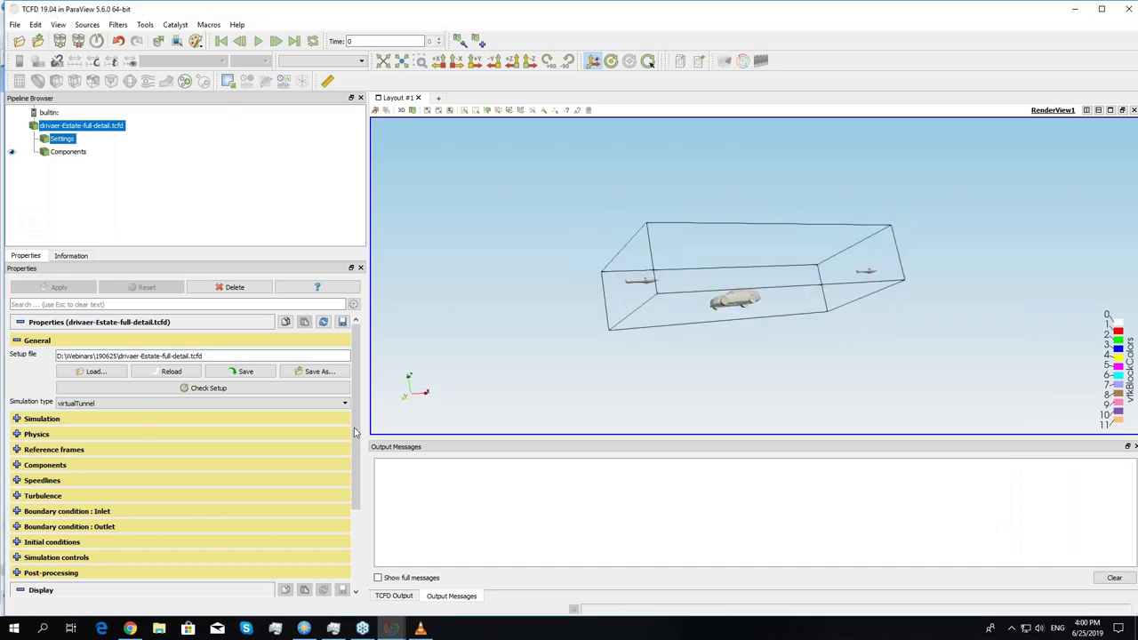
{"action": "scroll", "coordinate": [17, 450], "scroll_direction": "down", "scroll_amount": 1}
{"action": "left_click", "coordinate": [18, 437]}
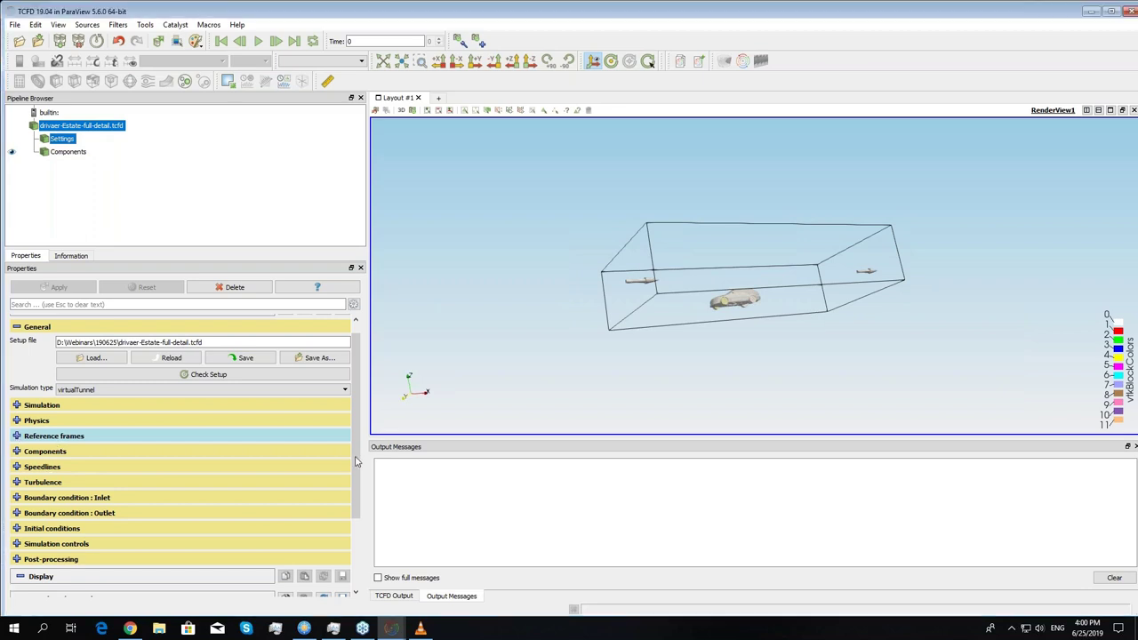
{"action": "left_click", "coordinate": [17, 436]}
{"action": "left_click", "coordinate": [60, 447]}
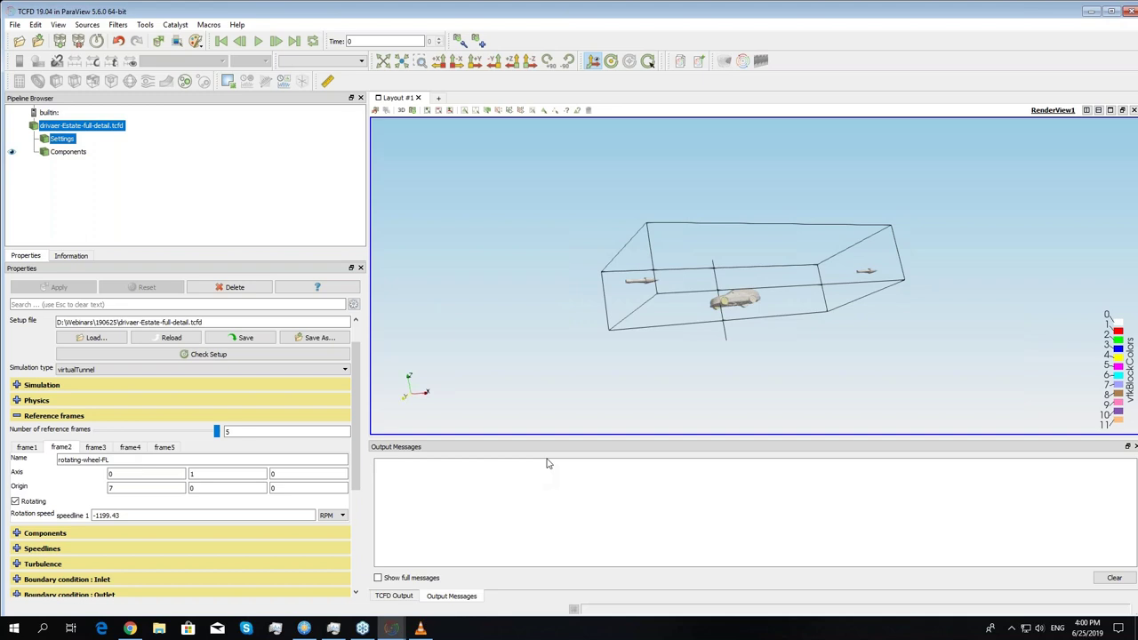
{"action": "key", "text": "Right"}
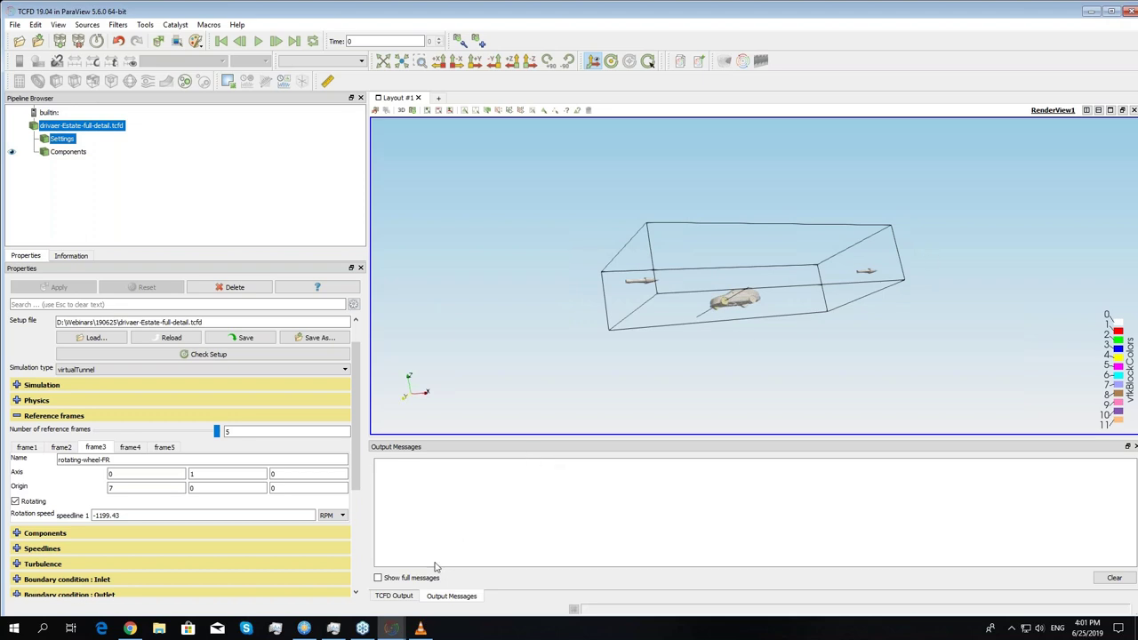
- Switch to the TCFD window with the car body and wheel region results, view the Rotation layout and open the Mesh layout
{"action": "mouse_move", "coordinate": [392, 628]}
{"action": "mouse_move", "coordinate": [362, 591]}
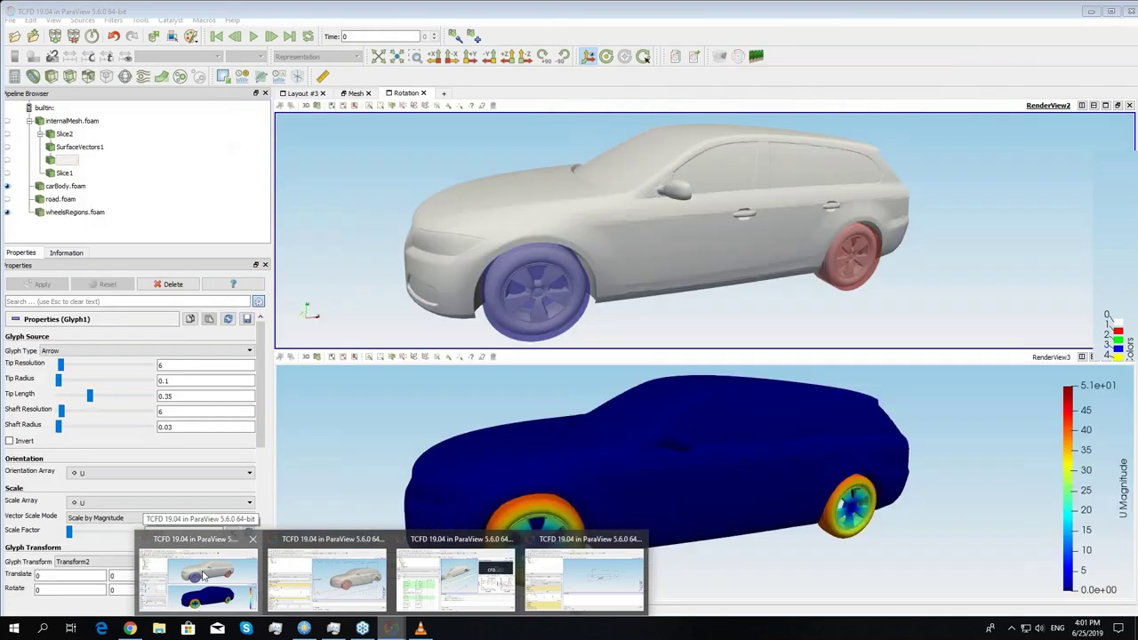
{"action": "left_click", "coordinate": [252, 577]}
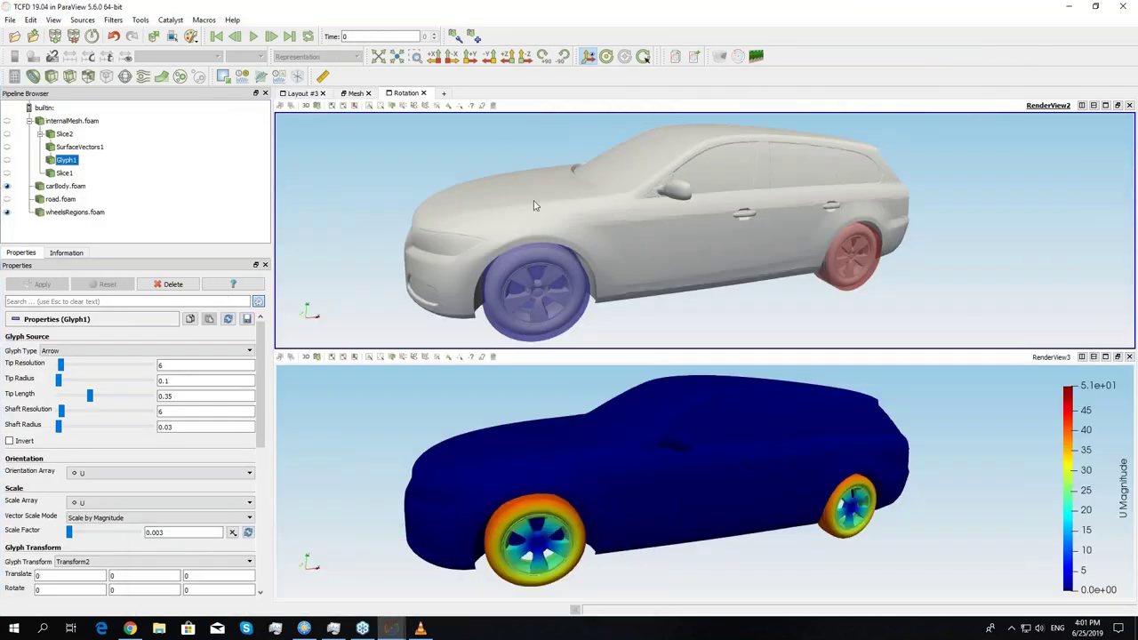
{"action": "left_click", "coordinate": [356, 95]}
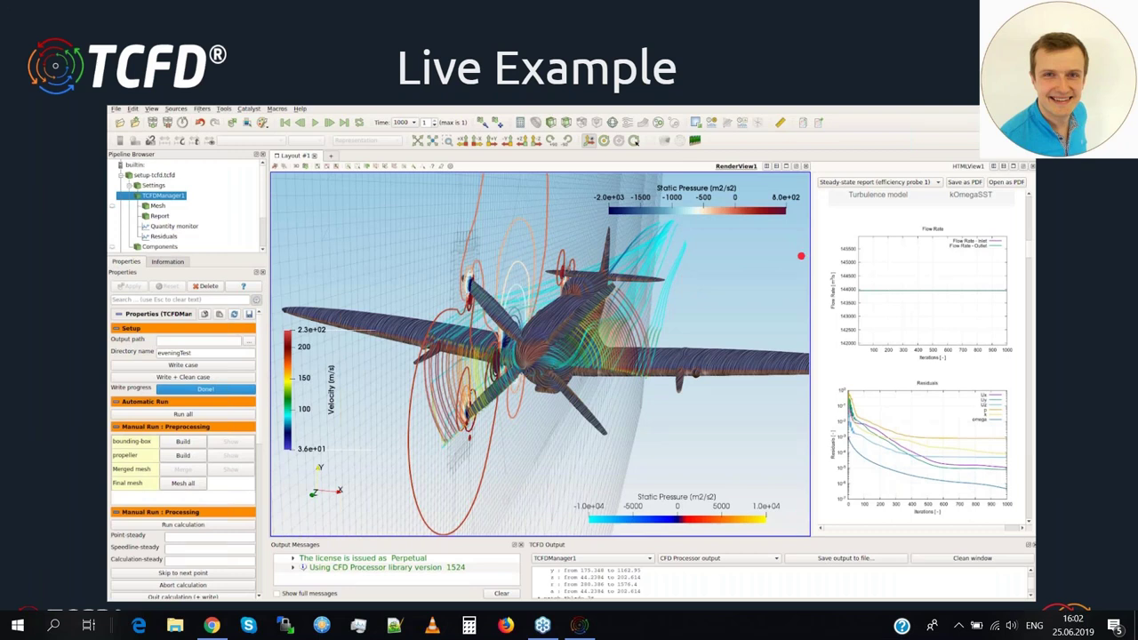
{"action": "key", "text": "Right"}
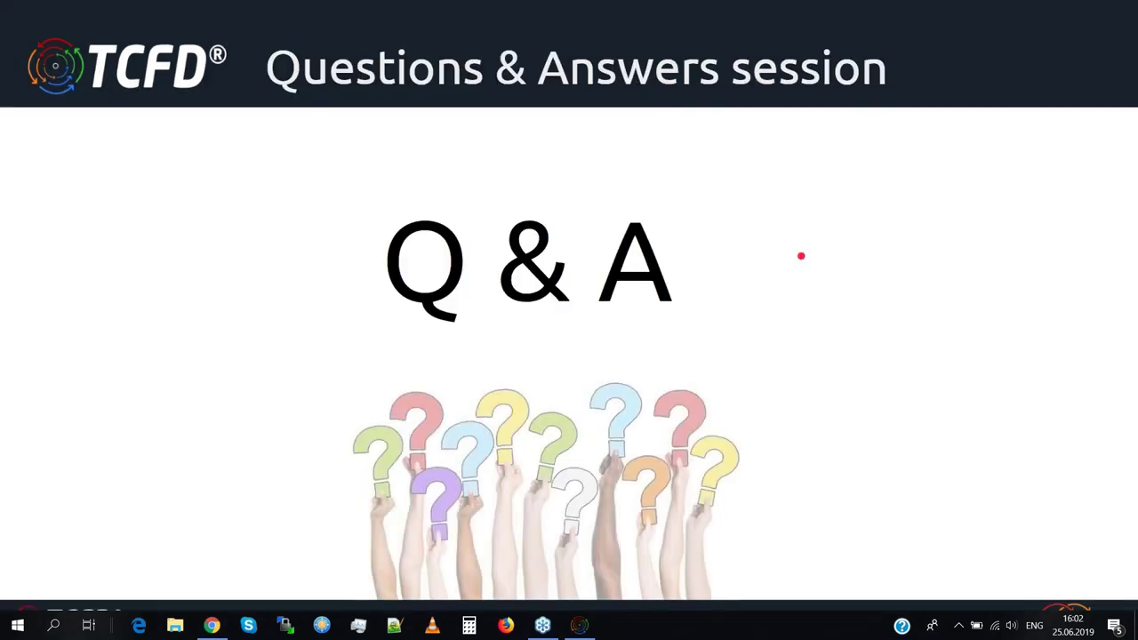